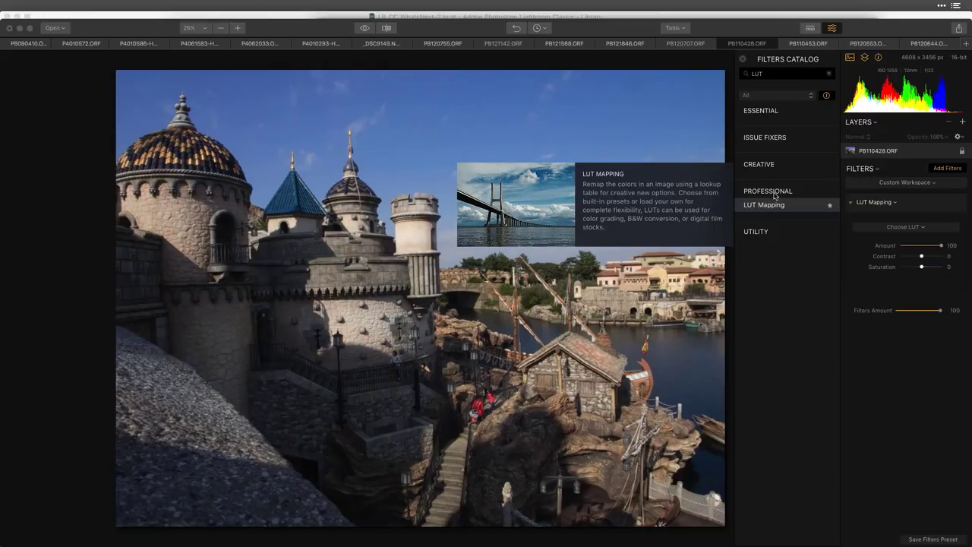
Step: Switch the filter workspace of PB110428.ORF to Professional
left_click(906, 186)
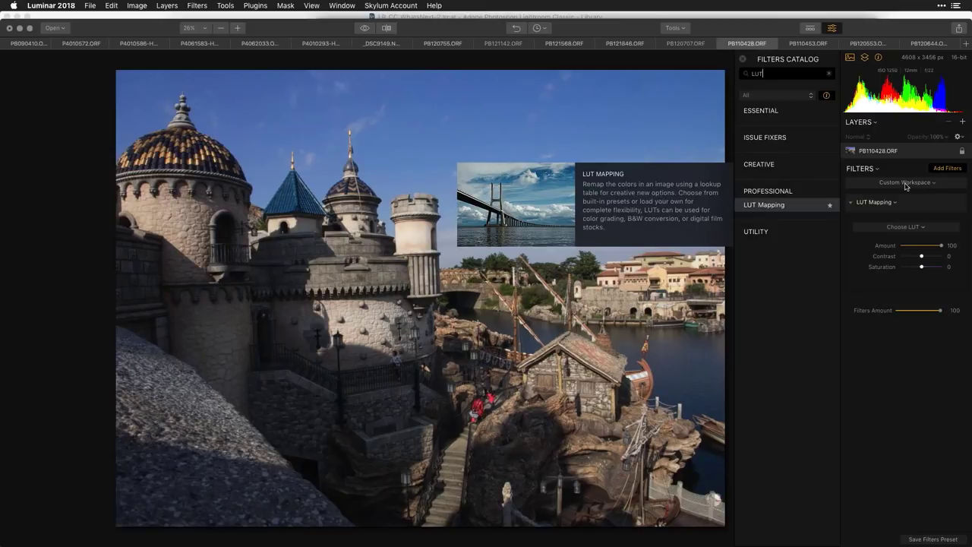
left_click(906, 184)
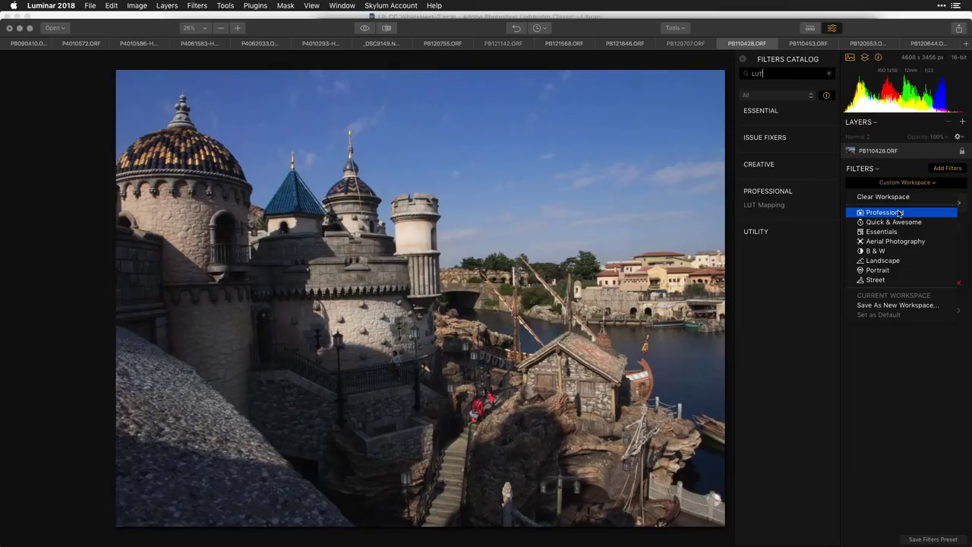
left_click(898, 214)
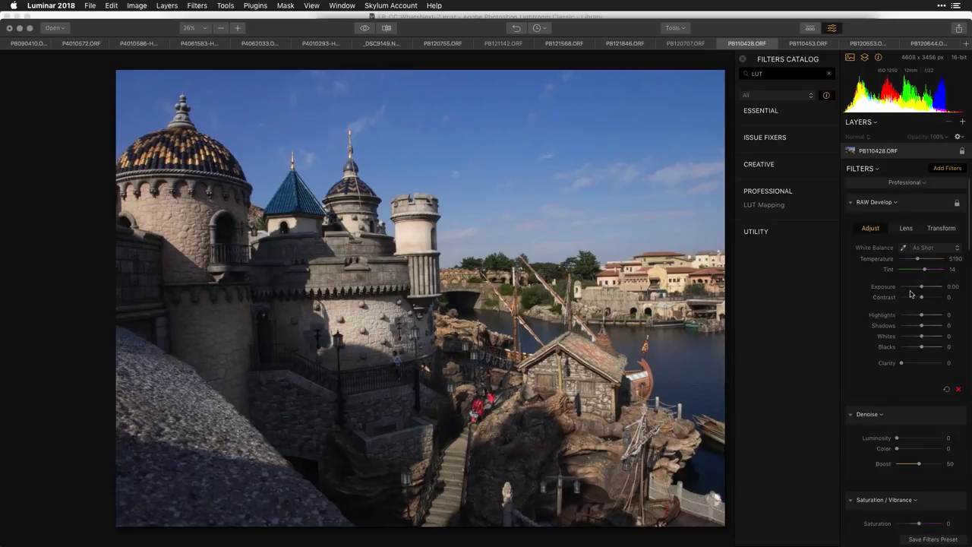
Step: In RAW Develop, set Highlights to -49, Shadows to 43 and Contrast to 33, and collapse the filter
mouse_move(921, 314)
left_mouse_down()
mouse_move(904, 316)
mouse_move(930, 325)
left_mouse_up()
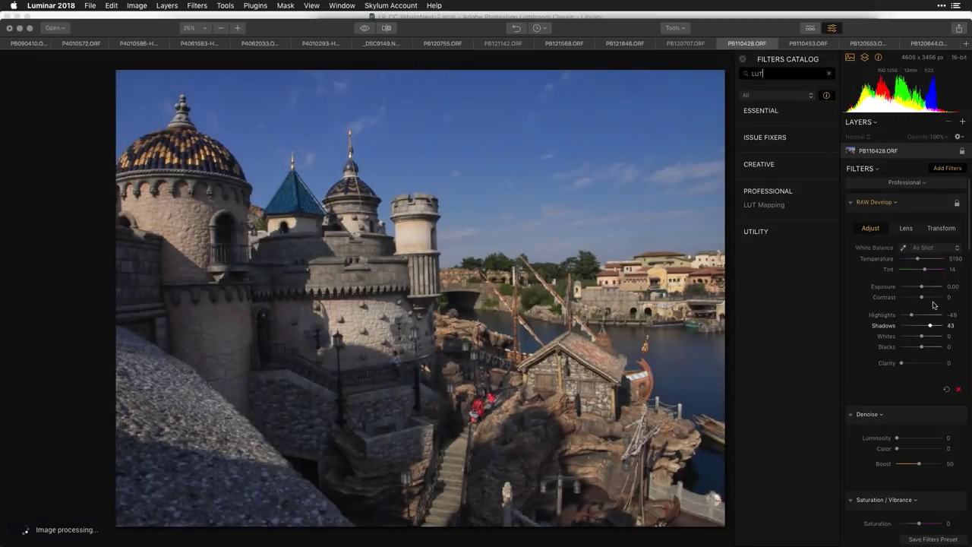
left_click_drag(921, 297, 927, 300)
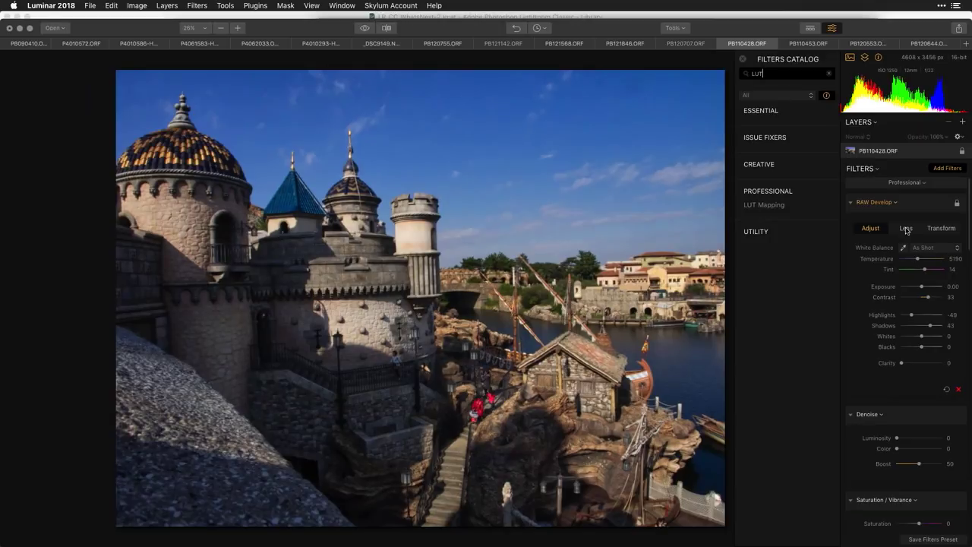
left_click(850, 203)
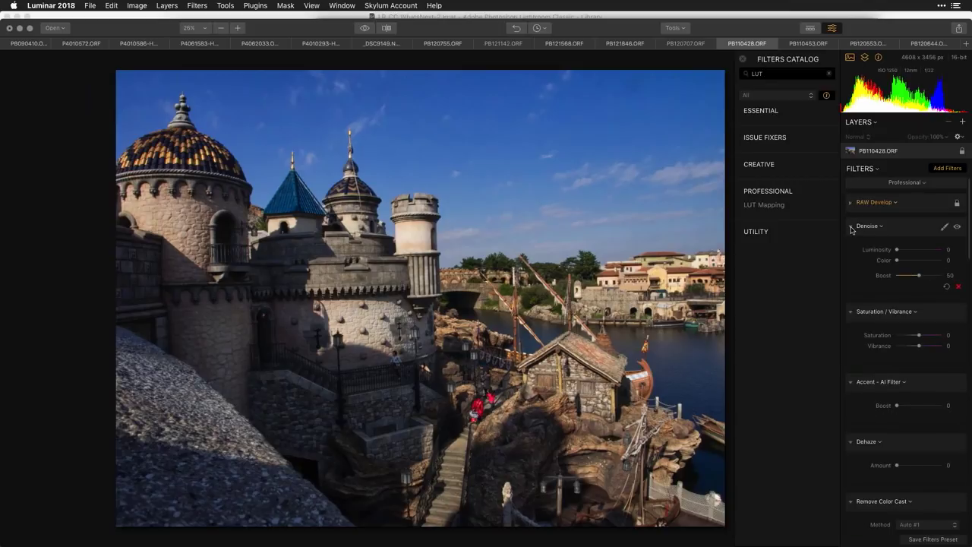
Step: Collapse Denoise, set Vibrance to 36 and the Accent AI Filter boost to 60, and collapse Saturation / Vibrance
left_click(852, 227)
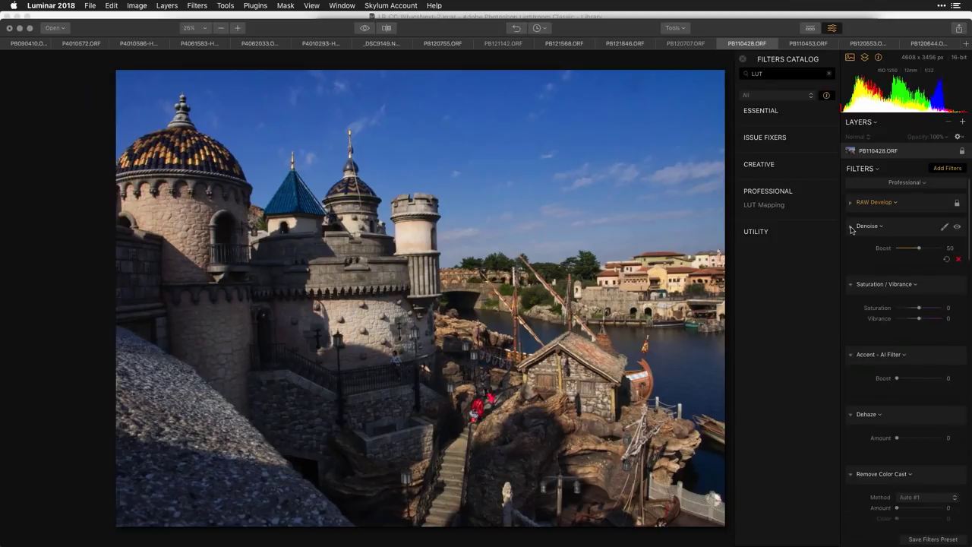
left_click_drag(919, 284, 928, 285)
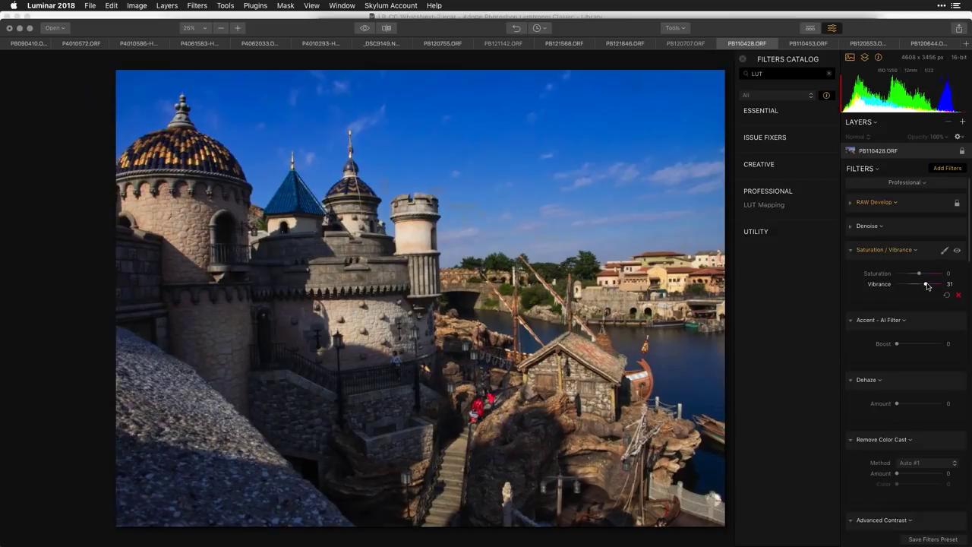
left_click(922, 344)
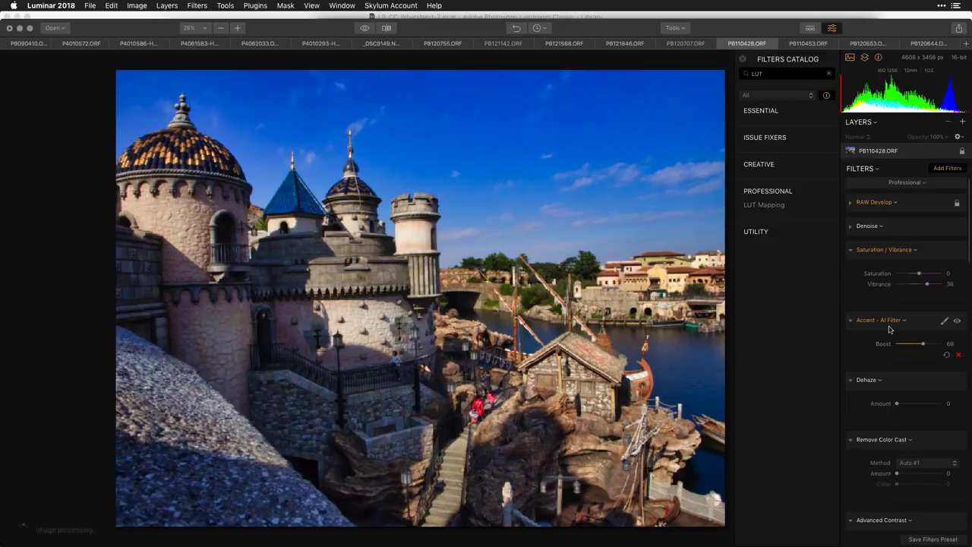
left_click(852, 250)
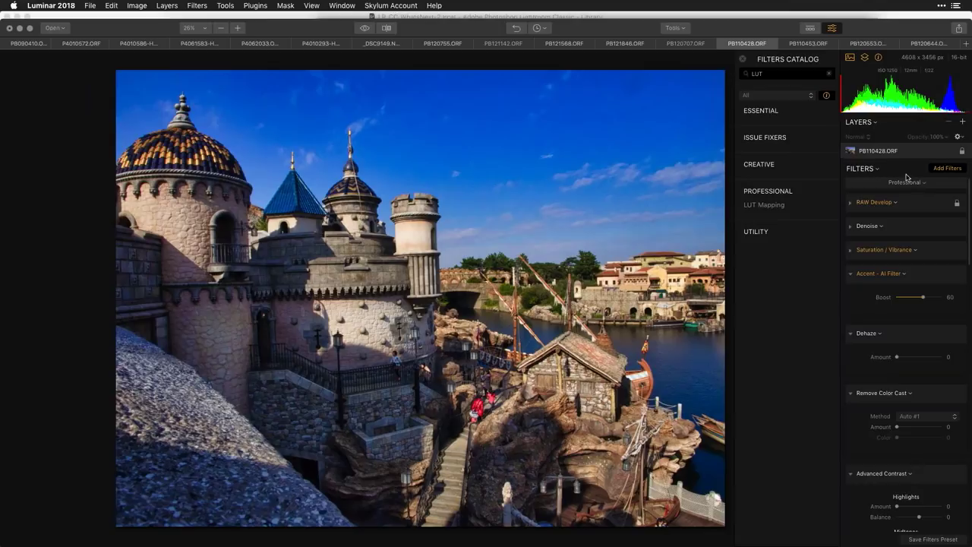
Step: Add a new adjustment layer, apply the LUT Mapping filter to it and keep its blend mode at Normal
left_click(963, 123)
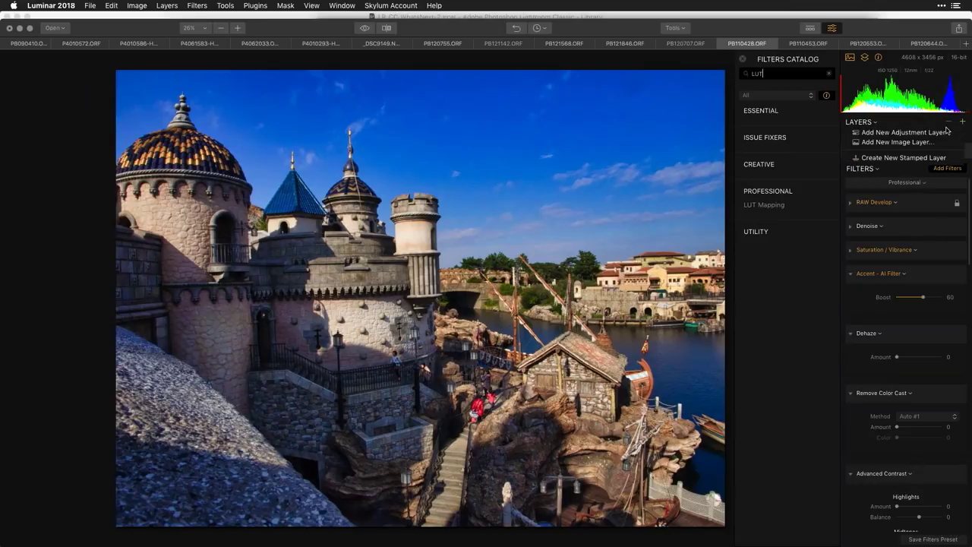
left_click(944, 130)
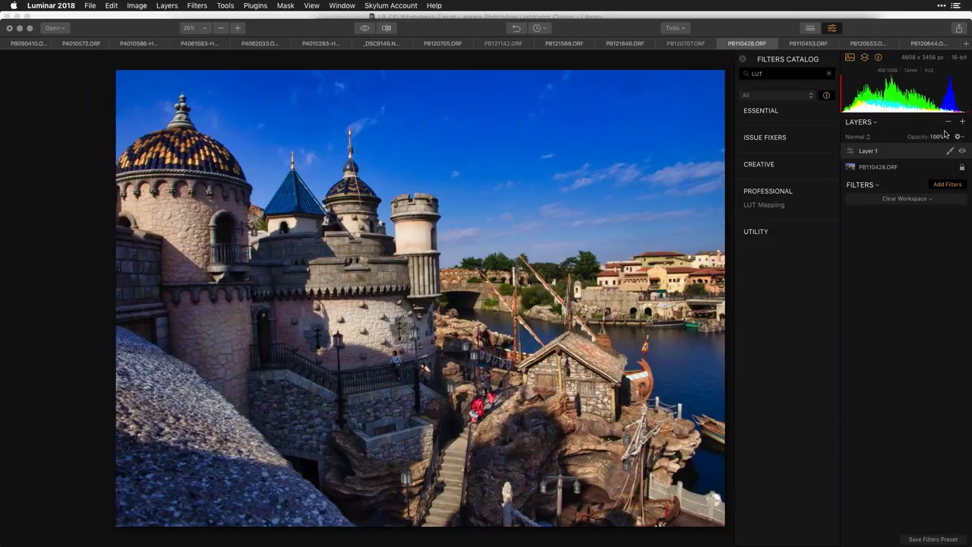
mouse_move(786, 207)
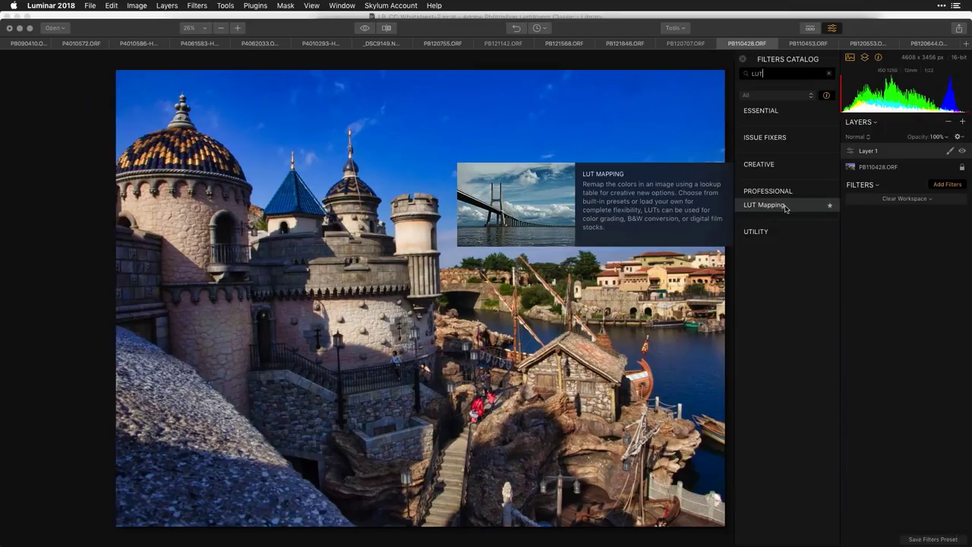
left_click(787, 206)
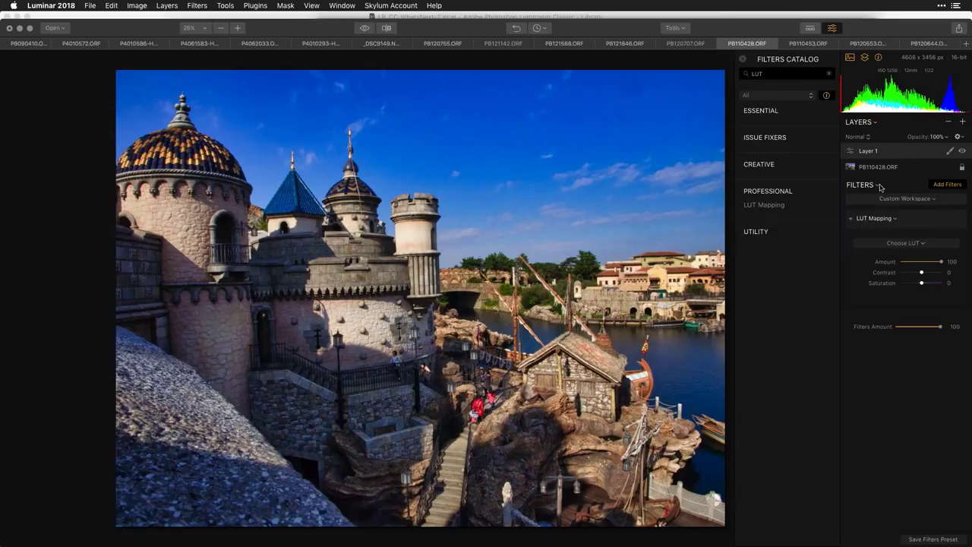
left_click(869, 136)
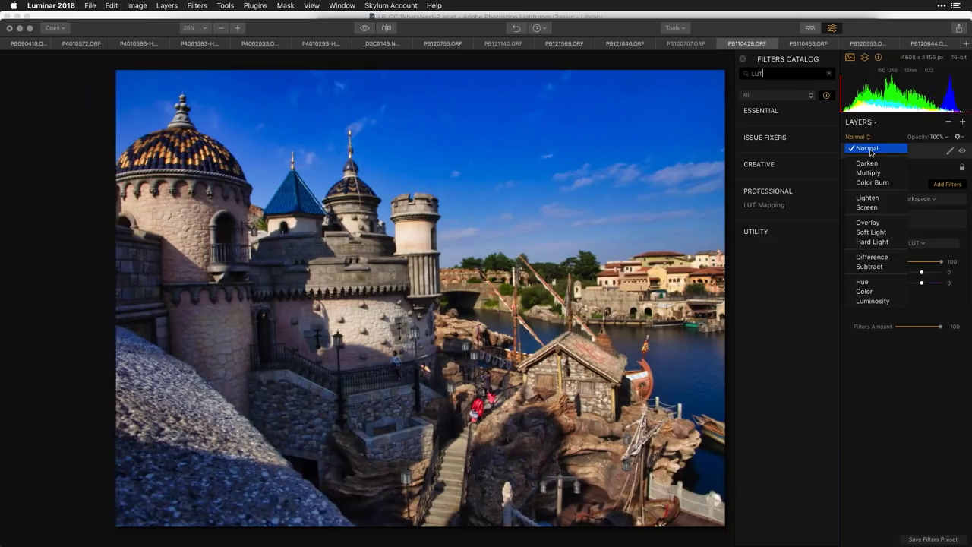
left_click(871, 151)
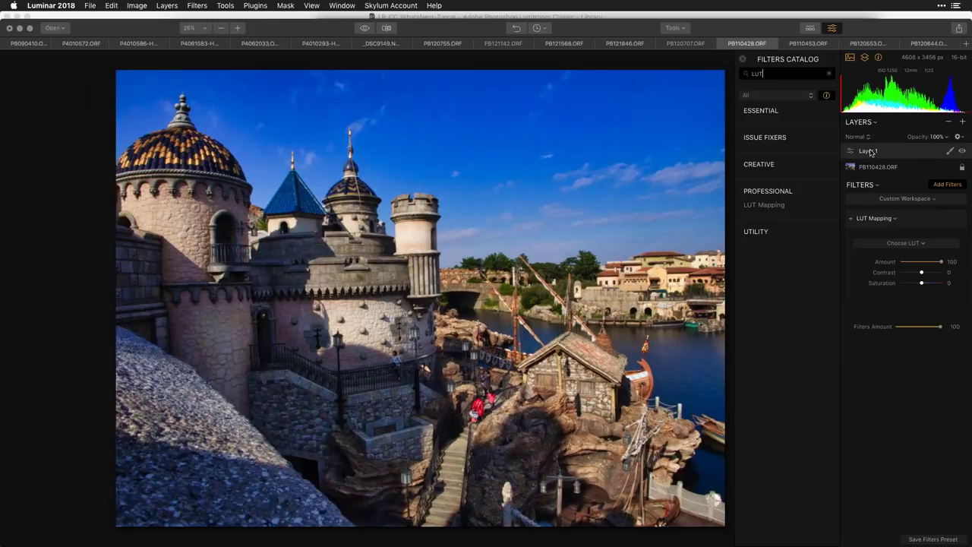
Step: Try the Tritone LUT on the adjustment layer with Contrast at -79 and Saturation at 100
left_click(921, 244)
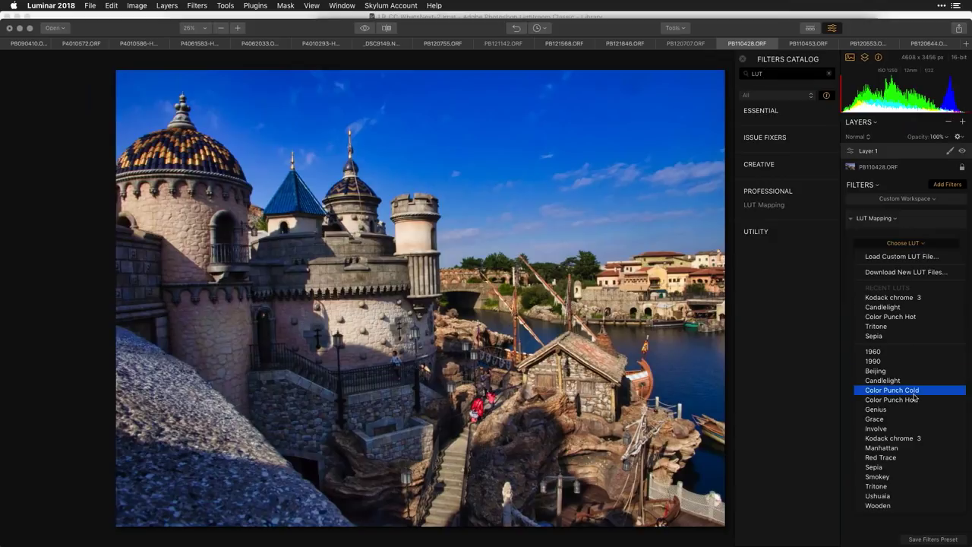
left_click(916, 487)
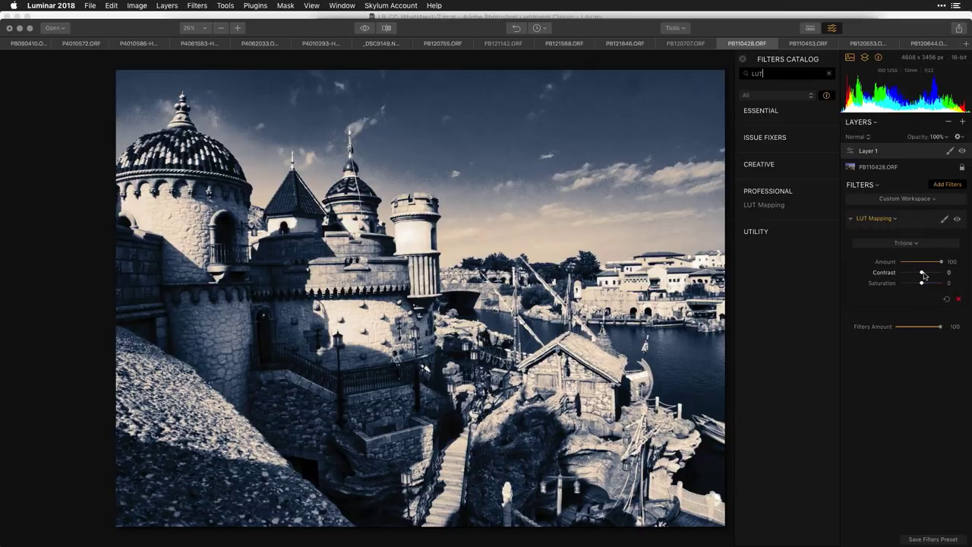
left_click_drag(925, 273, 957, 281)
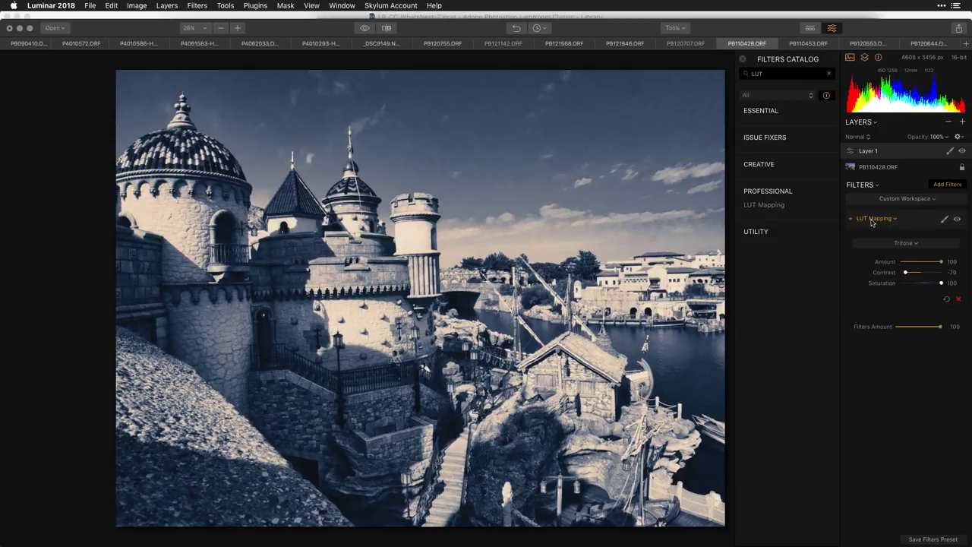
Step: Choose the 1960 LUT and set the LUT Mapping Contrast to 12 and Saturation to 18
left_click(907, 245)
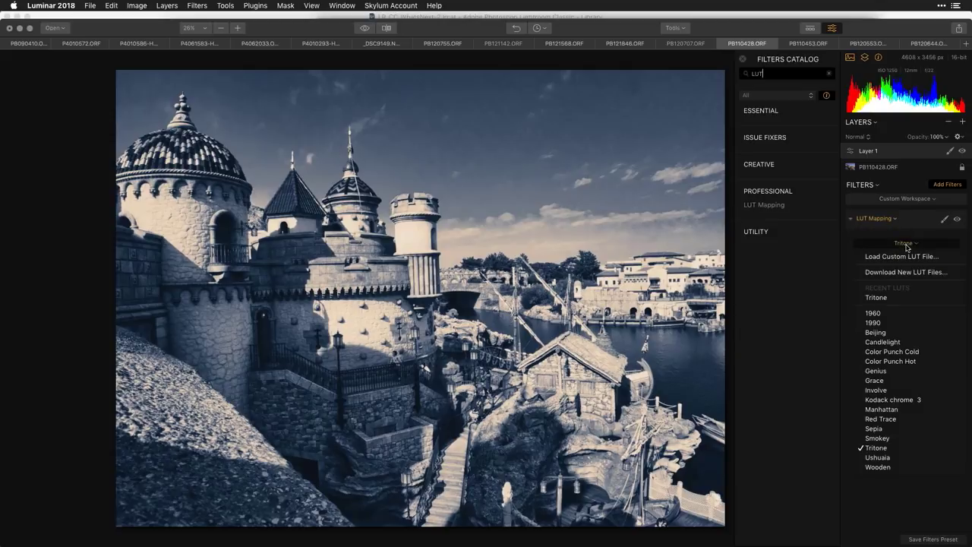
left_click(899, 316)
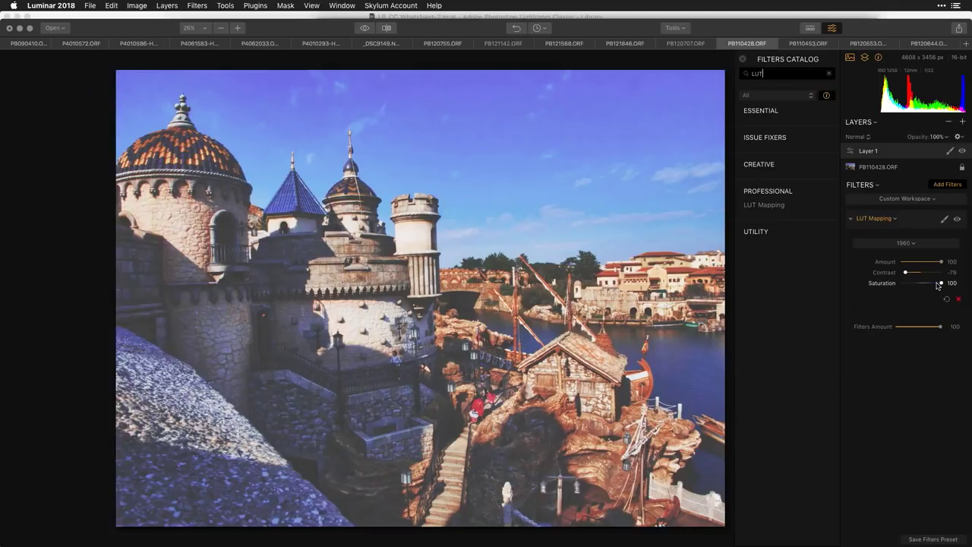
left_click_drag(905, 272, 928, 284)
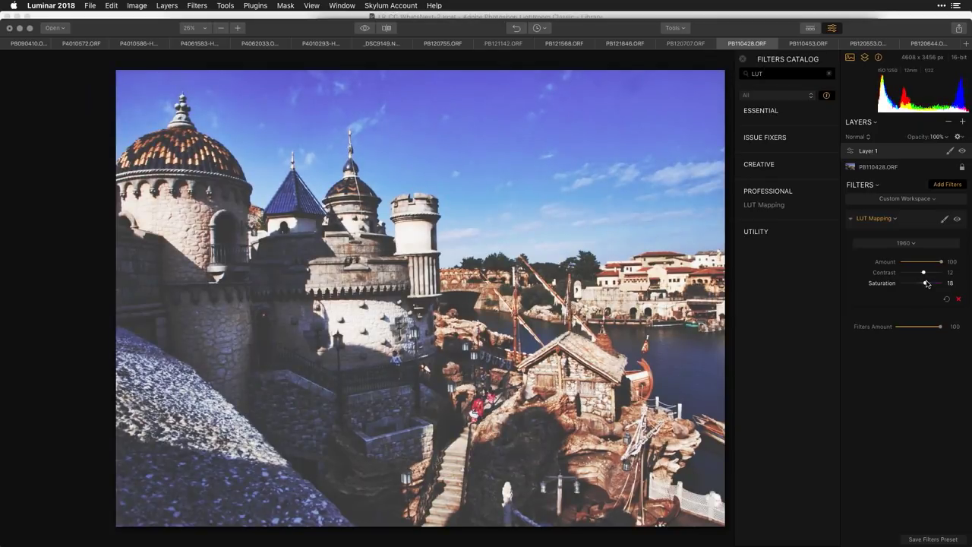
Step: Try the 1990 LUT and switch the LUT Mapping filter to the Sepia LUT
left_click(915, 244)
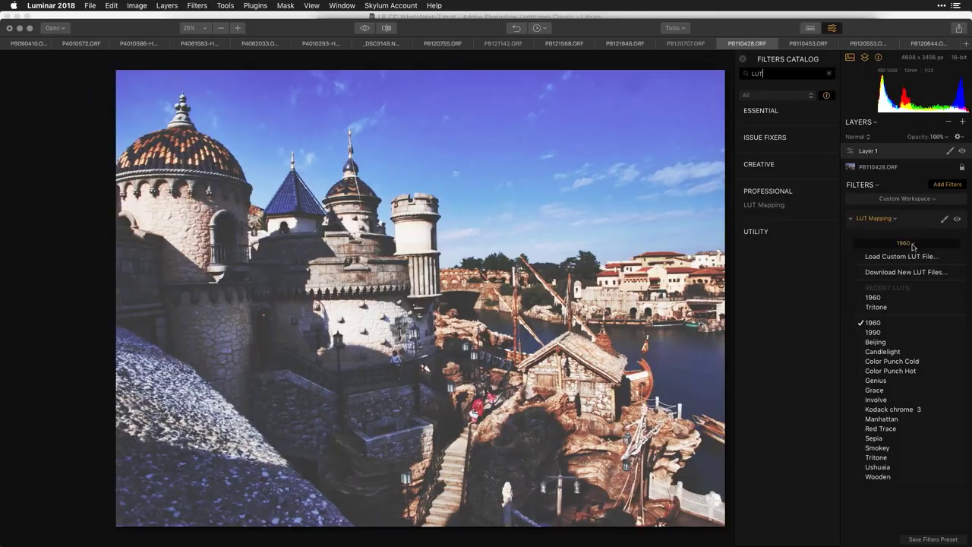
left_click(899, 334)
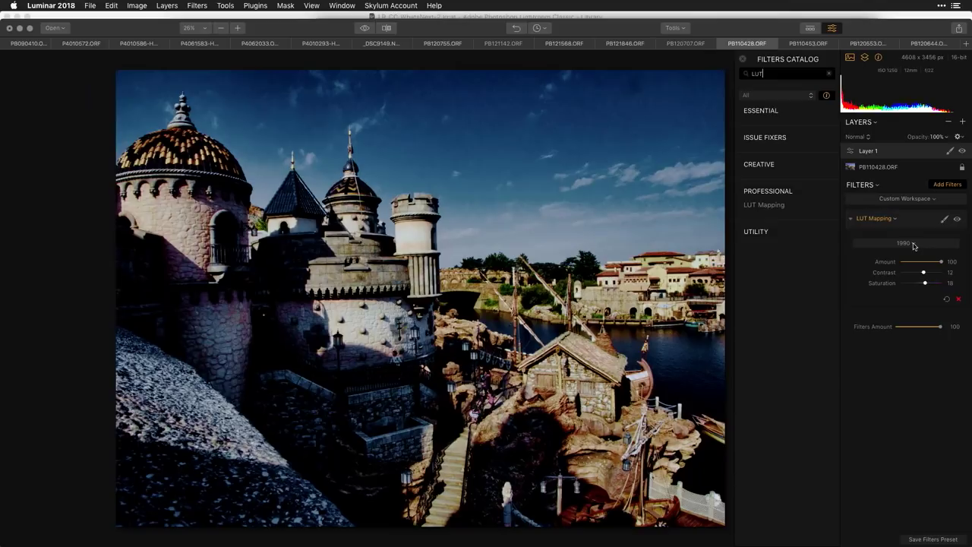
left_click(914, 244)
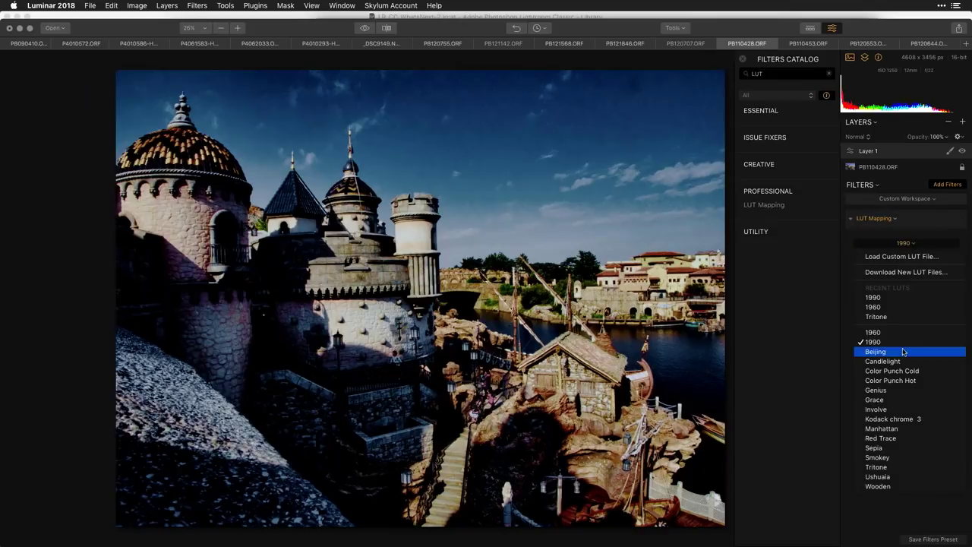
left_click(895, 449)
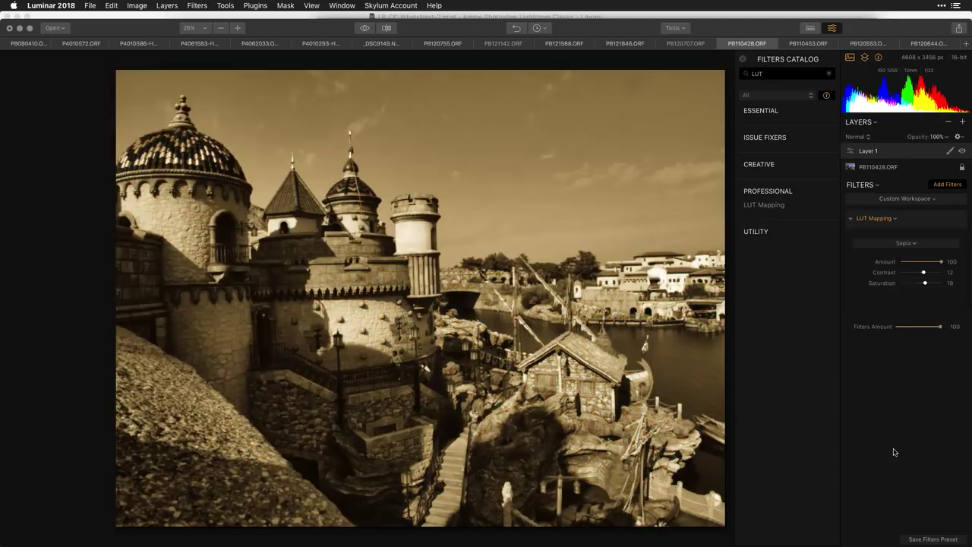
Step: Set the adjustment layer's blend mode to Overlay and reduce the Sepia LUT's Amount to 70
left_click(864, 137)
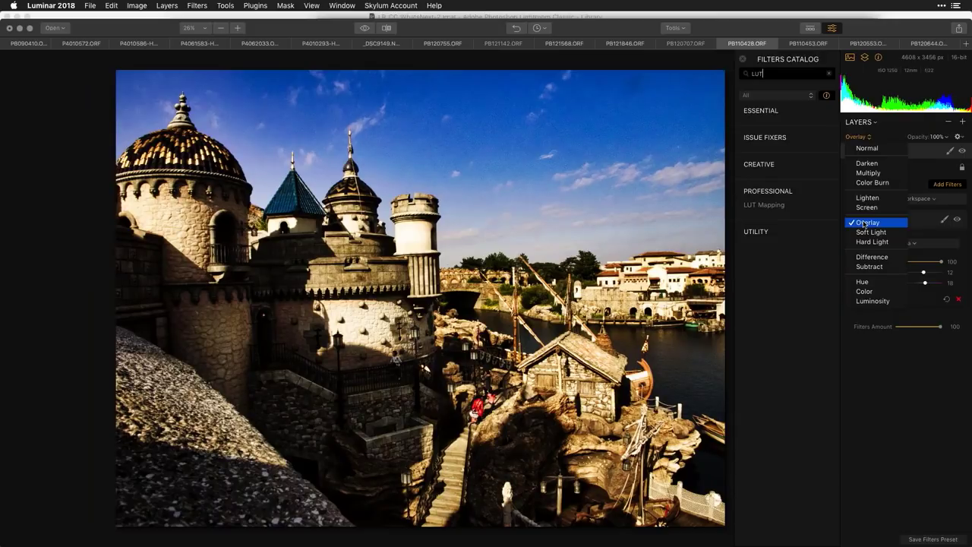
left_click(870, 224)
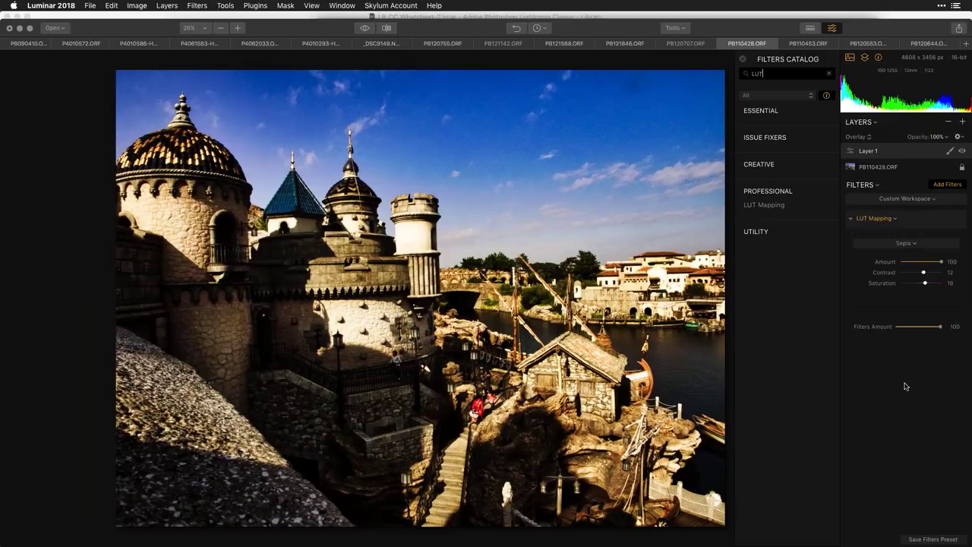
left_click_drag(942, 264, 929, 264)
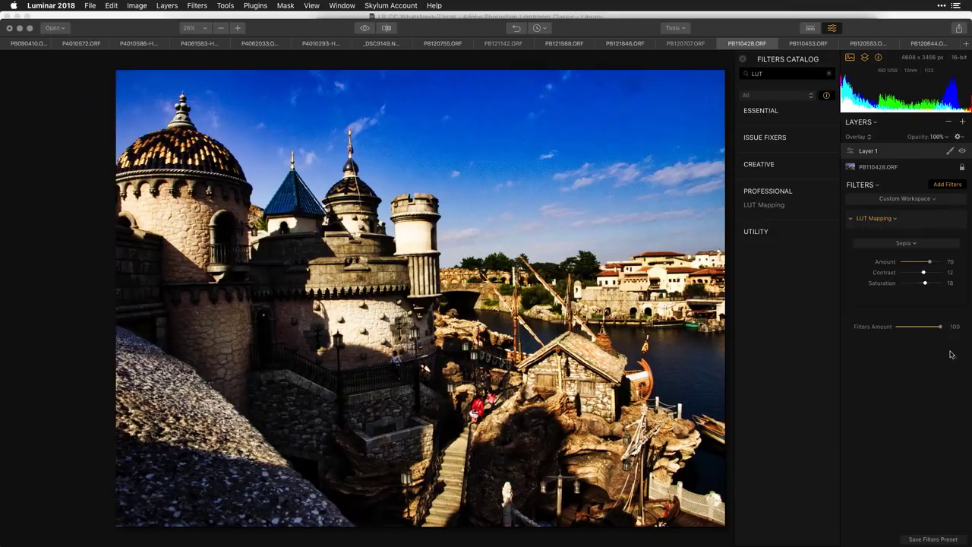
Step: Close PB110428.ORF without saving the changes and bring up the photo PB120707.ORF
left_click(723, 45)
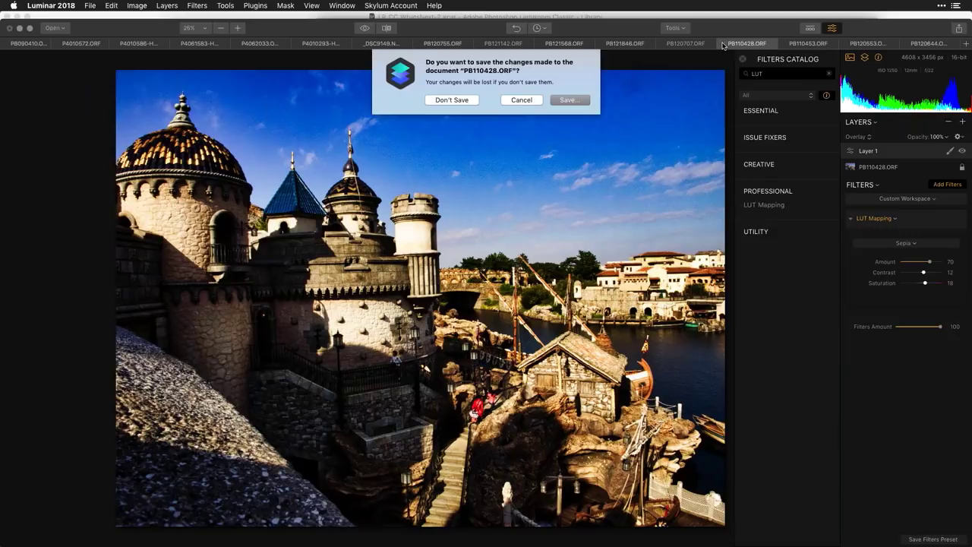
left_click(466, 100)
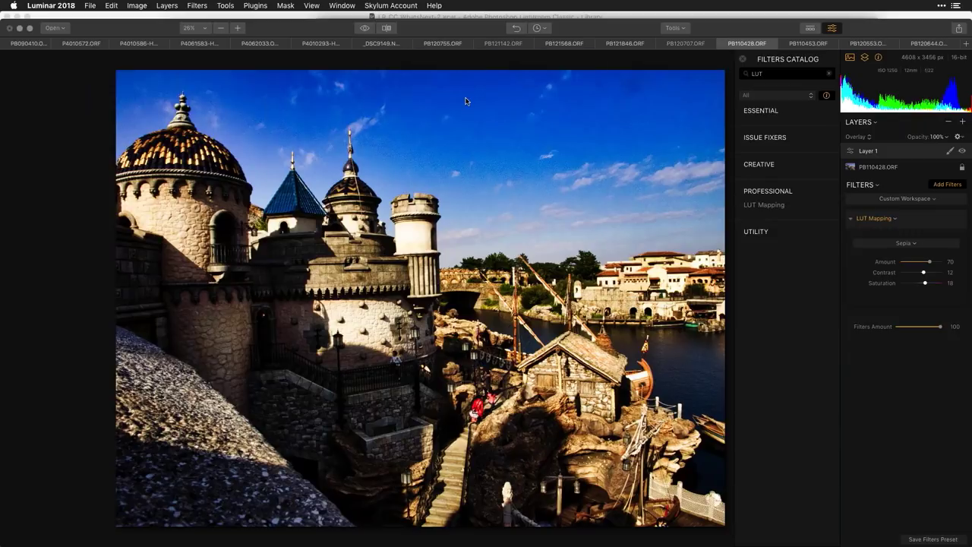
left_click(807, 44)
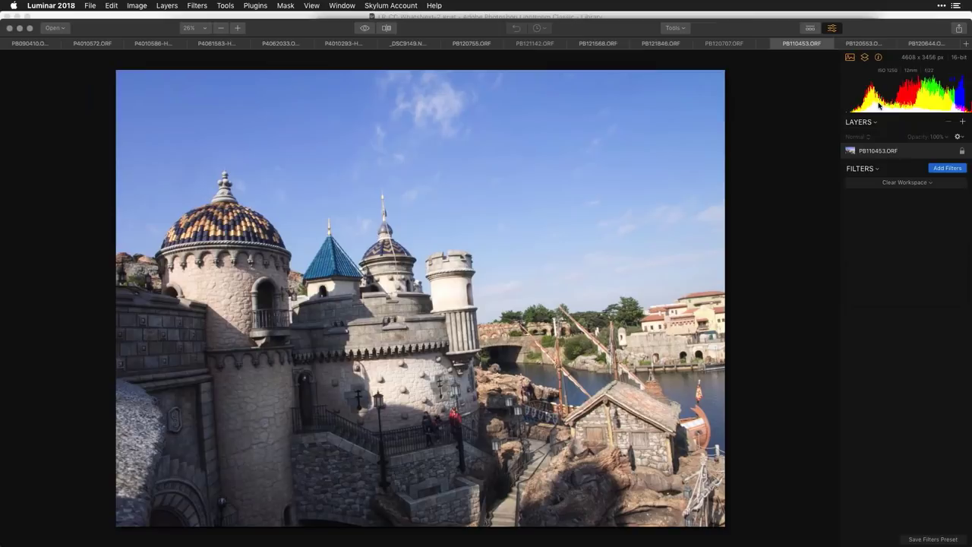
left_click(747, 45)
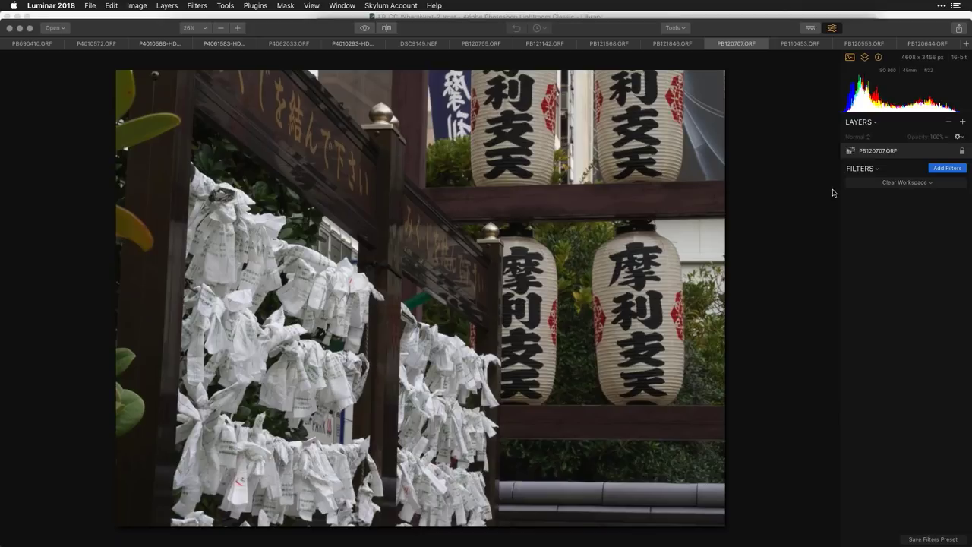
Step: Load the Professional workspace for PB120707.ORF and set RAW Develop Contrast to 27, Highlights to -86 and Shadows to 29
left_click(894, 186)
left_click(894, 213)
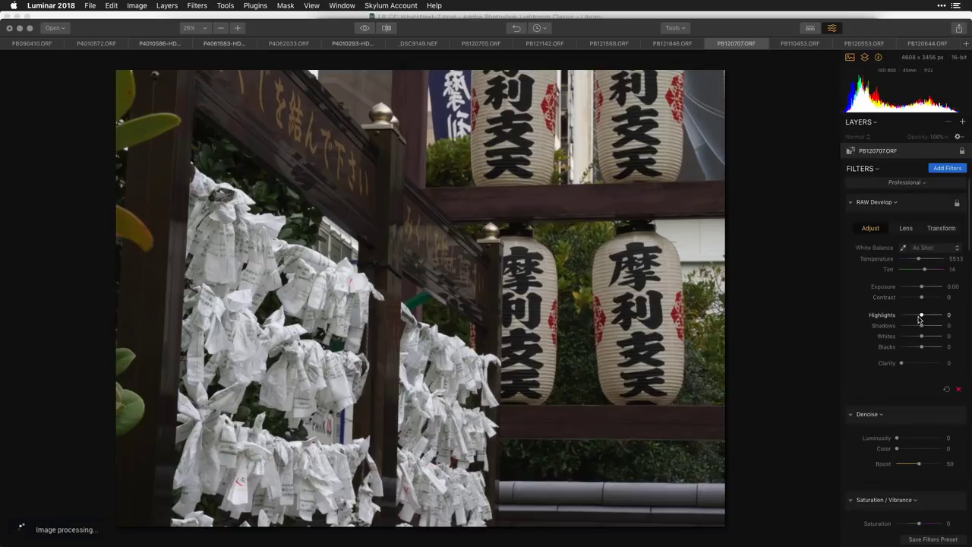
mouse_move(920, 316)
left_mouse_down()
mouse_move(901, 316)
mouse_move(928, 325)
mouse_move(927, 297)
left_mouse_up()
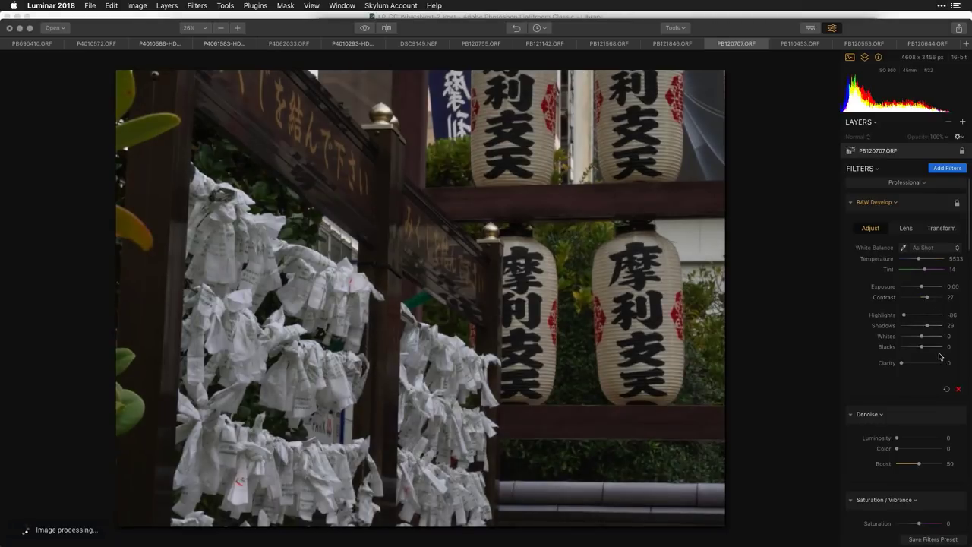
Step: Set RAW Develop Clarity to 63 and push Contrast to 70, Shadows to 73 and Whites to 48
left_click_drag(902, 363, 927, 366)
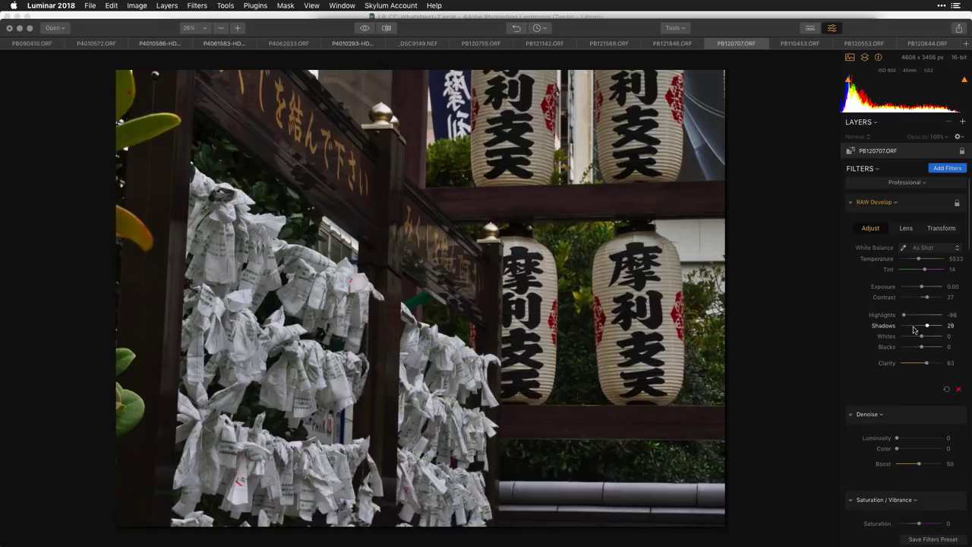
left_click_drag(926, 298, 933, 297)
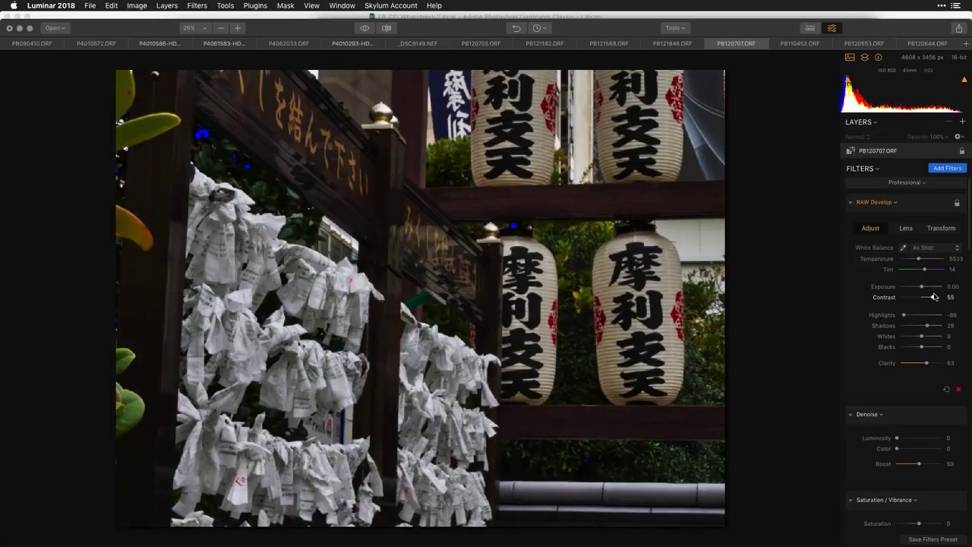
left_click_drag(934, 297, 938, 297)
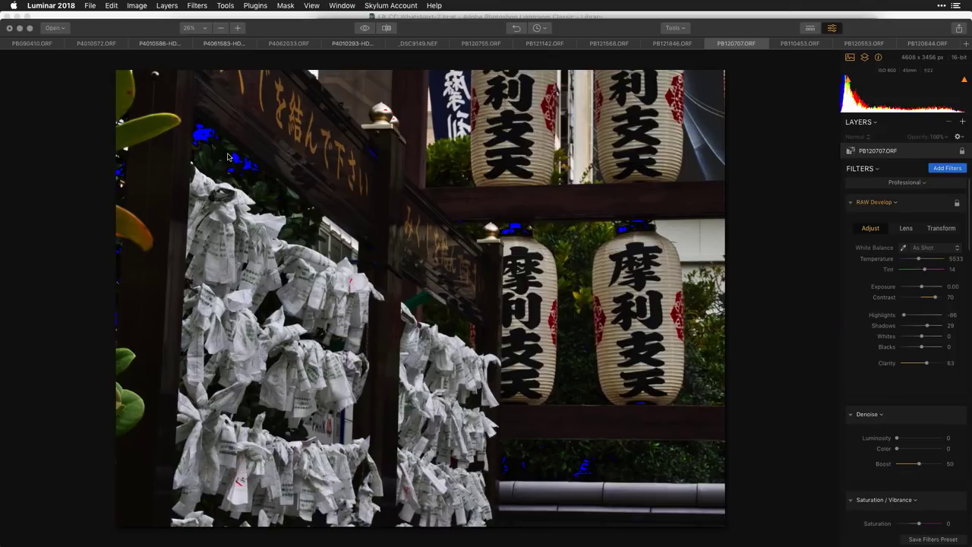
left_click_drag(927, 325, 935, 325)
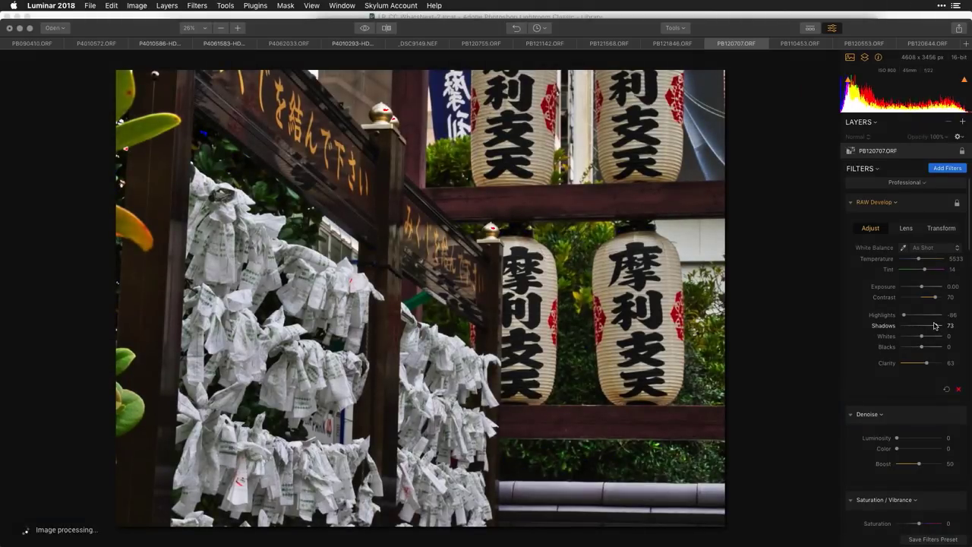
left_click_drag(925, 338, 937, 335)
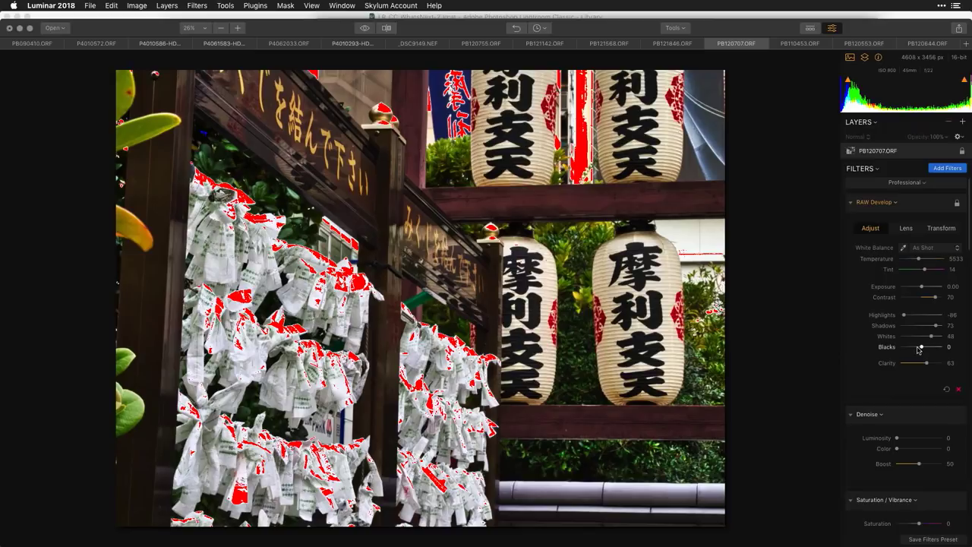
Step: Rebalance the RAW Develop tones with Contrast at 23, Shadows at 33 and Whites at 12
left_click_drag(936, 327, 921, 327)
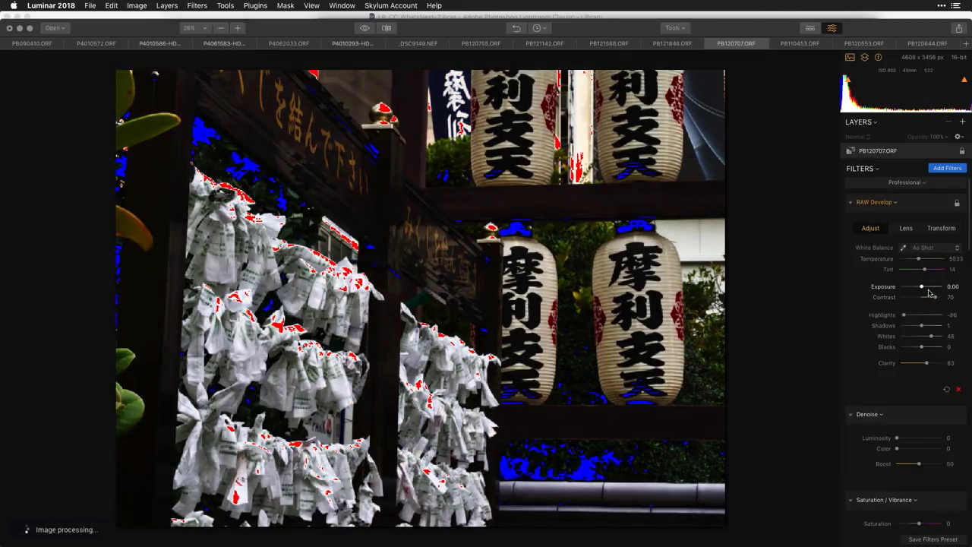
left_click_drag(934, 300, 926, 326)
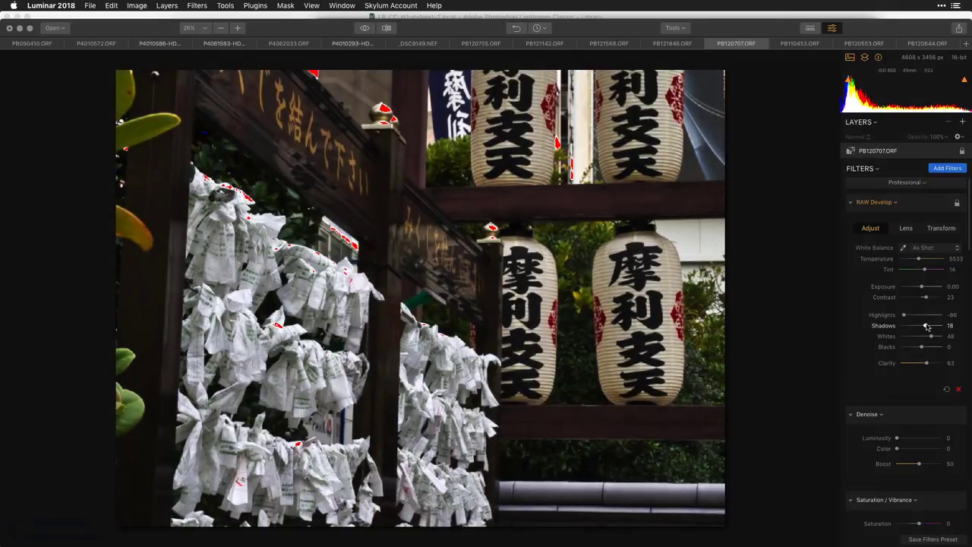
left_click_drag(927, 326, 926, 339)
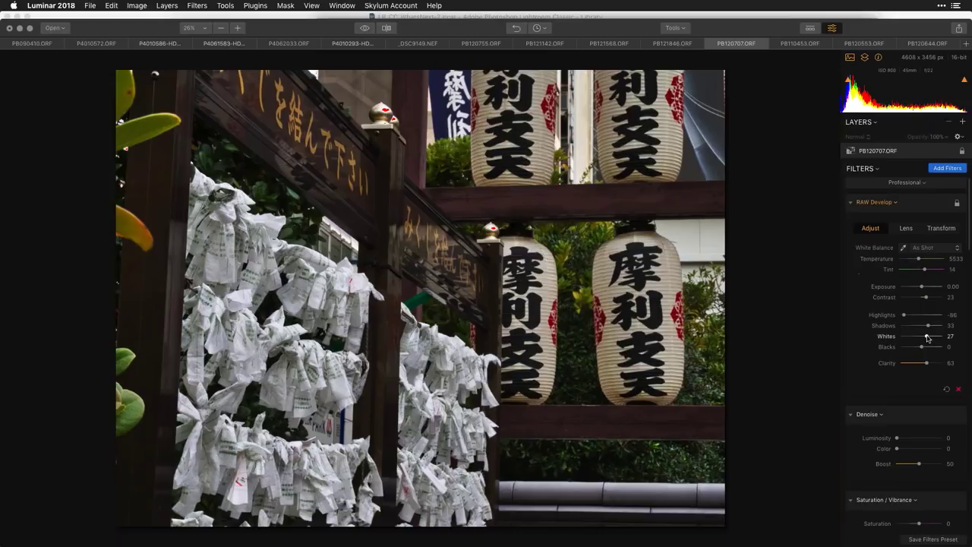
left_click_drag(927, 338, 924, 340)
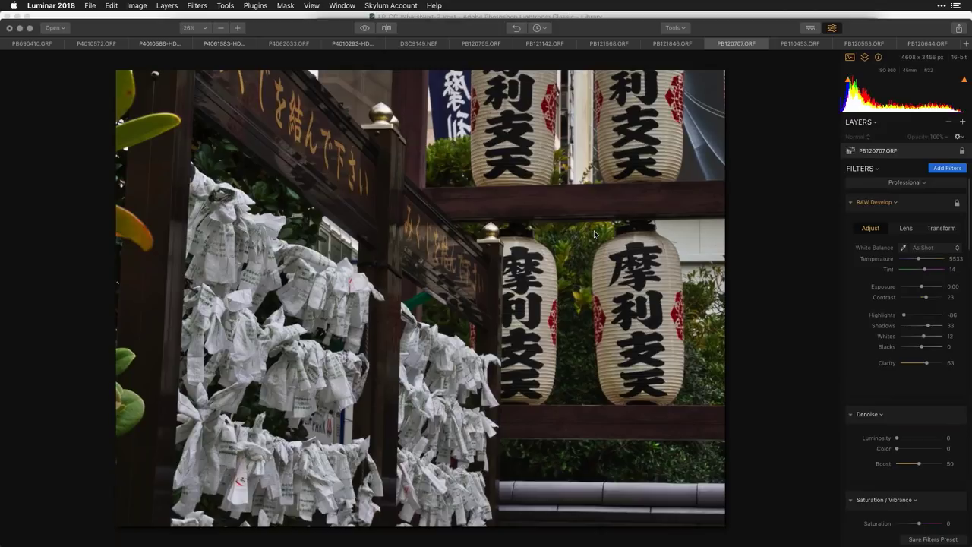
Step: Set the Accent - AI Filter Boost to 76 and collapse the RAW Develop, Denoise and Saturation / Vibrance filters
left_click(850, 202)
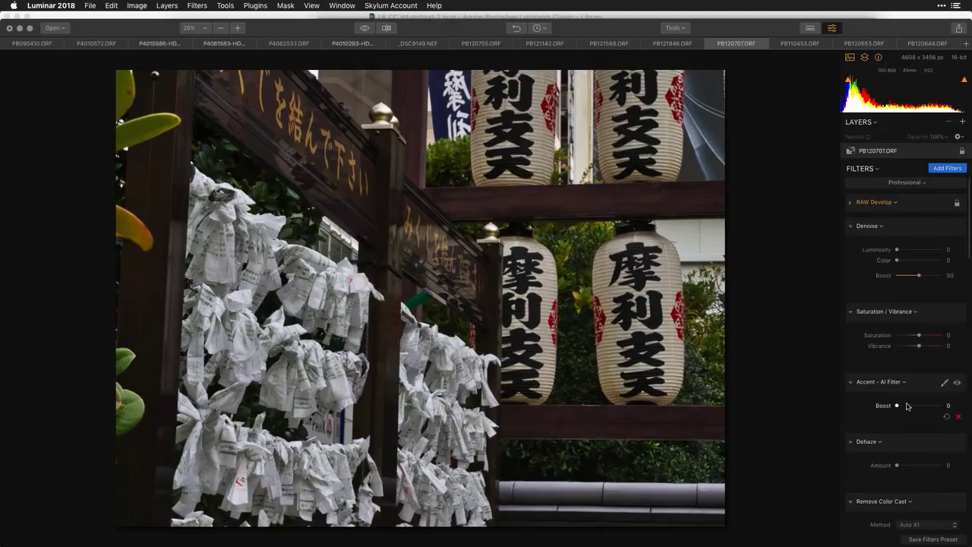
left_click_drag(907, 406, 931, 407)
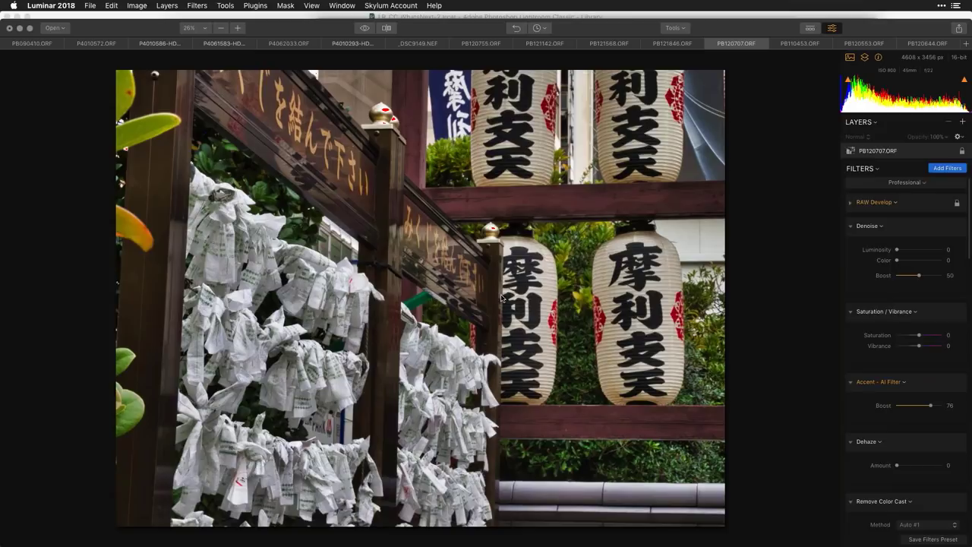
left_click(852, 228)
left_click(851, 250)
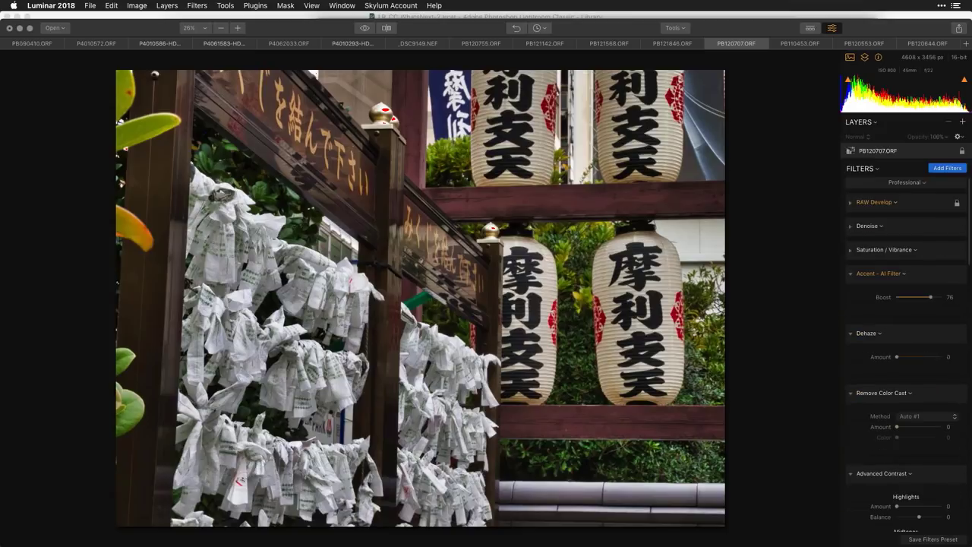
Step: Add a new adjustment layer above PB120707.ORF and rename it BW
left_click(964, 123)
left_click(941, 130)
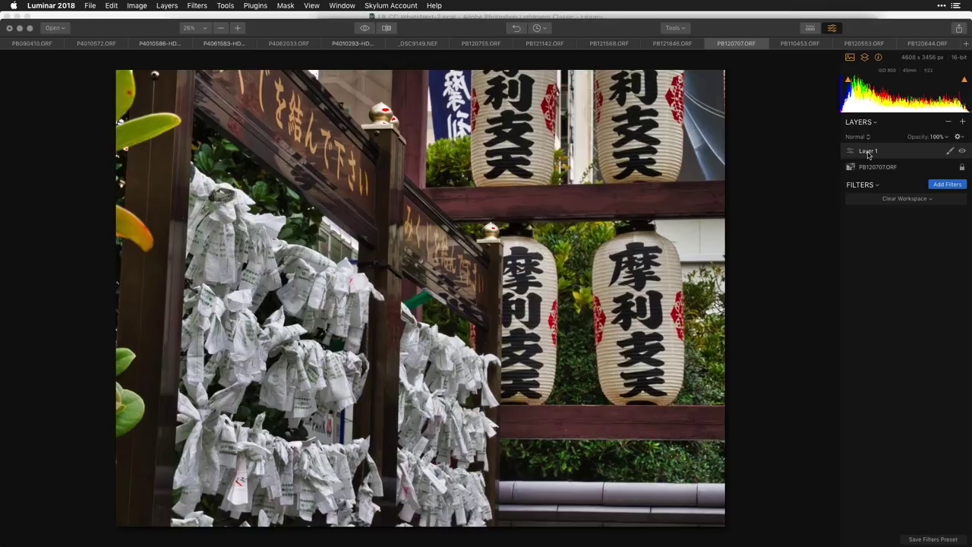
double_click(869, 152)
type("BW")
key("Return")
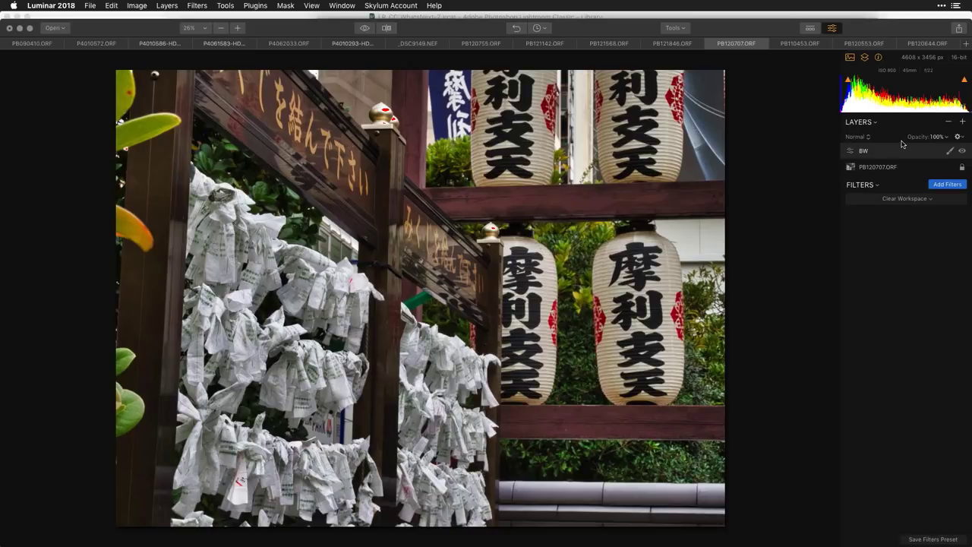
left_click(965, 123)
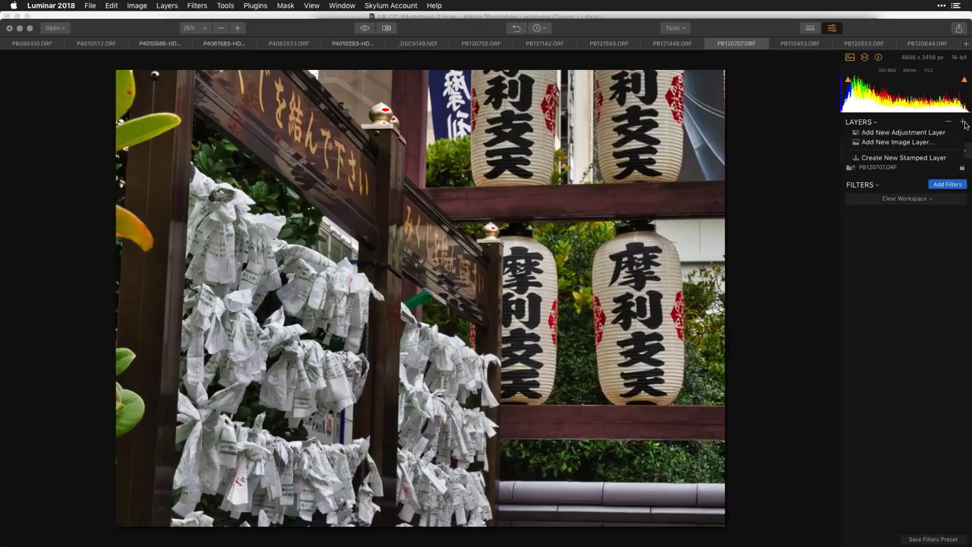
left_click(965, 124)
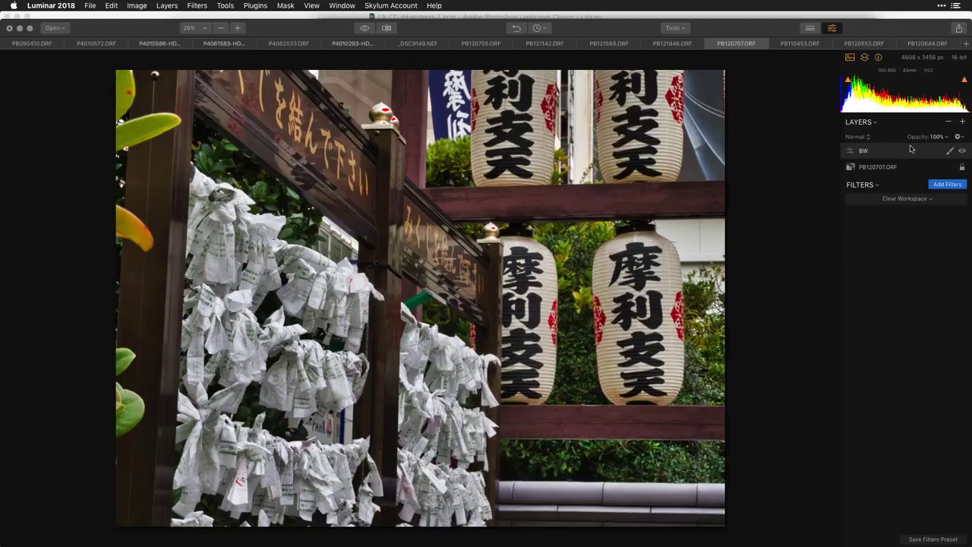
Step: Add the HSL and LUT Mapping filters to the BW adjustment layer and close the filters catalog
key("f")
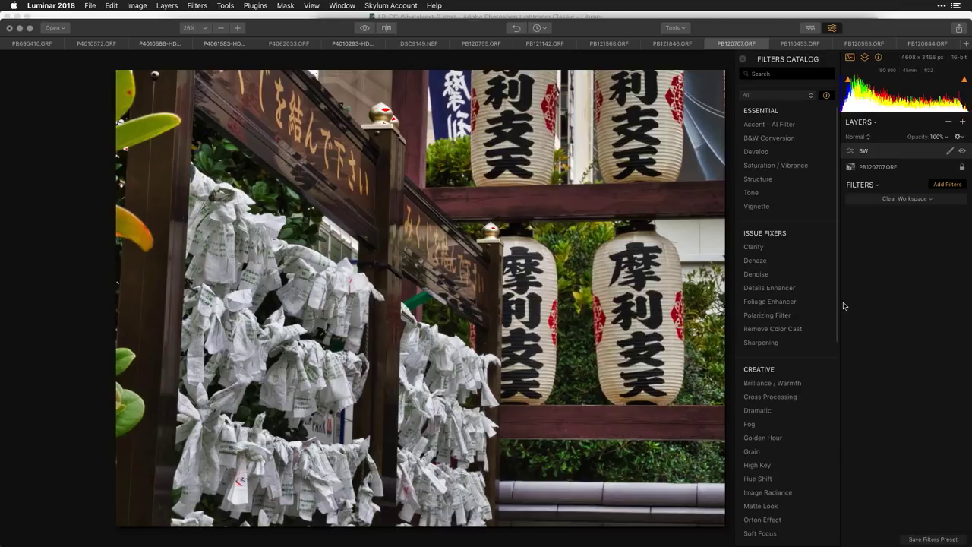
mouse_move(840, 307)
scroll(839, 309, "down", 5)
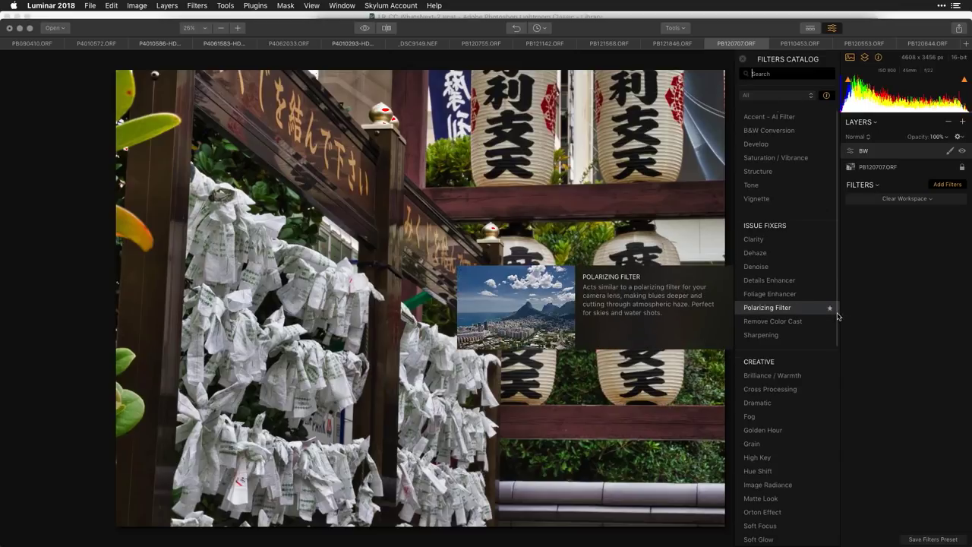
scroll(848, 409, "down", 4)
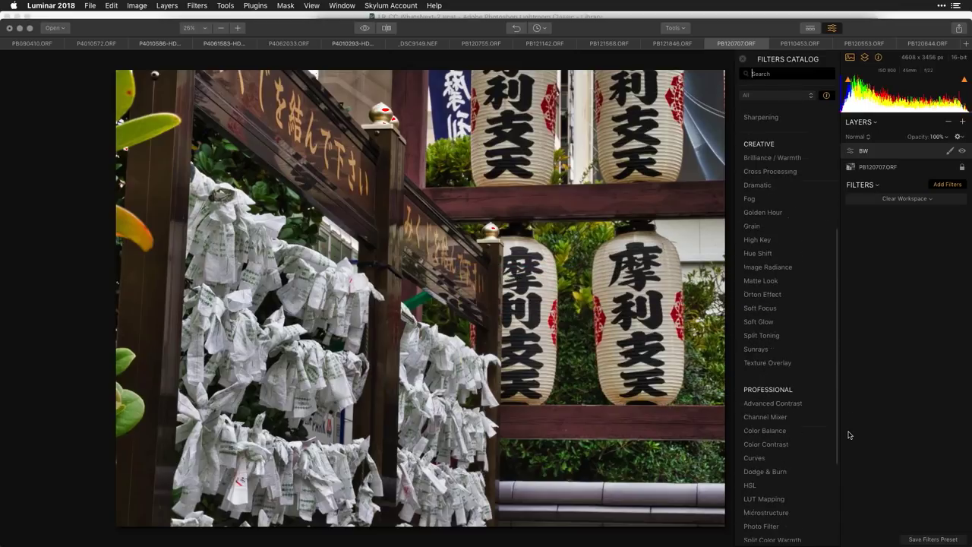
scroll(848, 476, "down", 2)
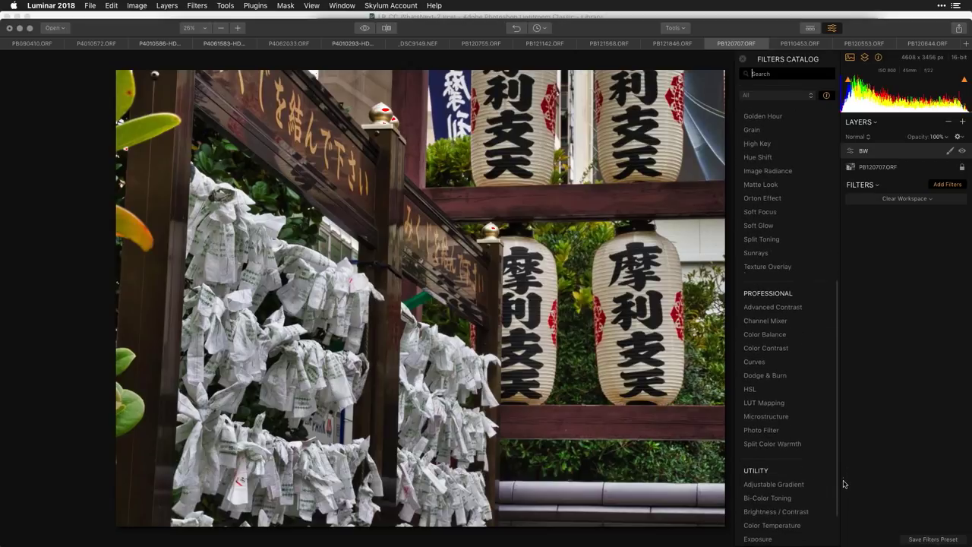
mouse_move(756, 373)
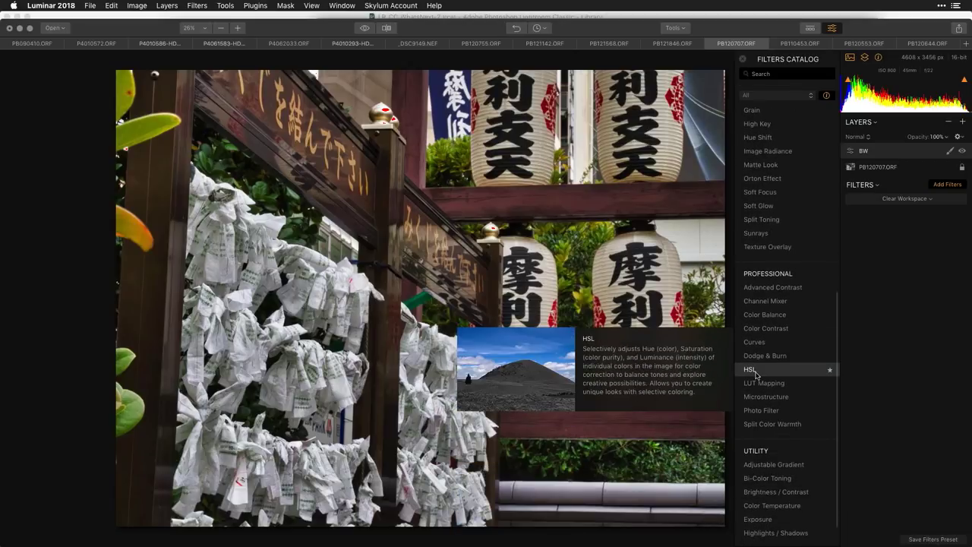
left_click(756, 376)
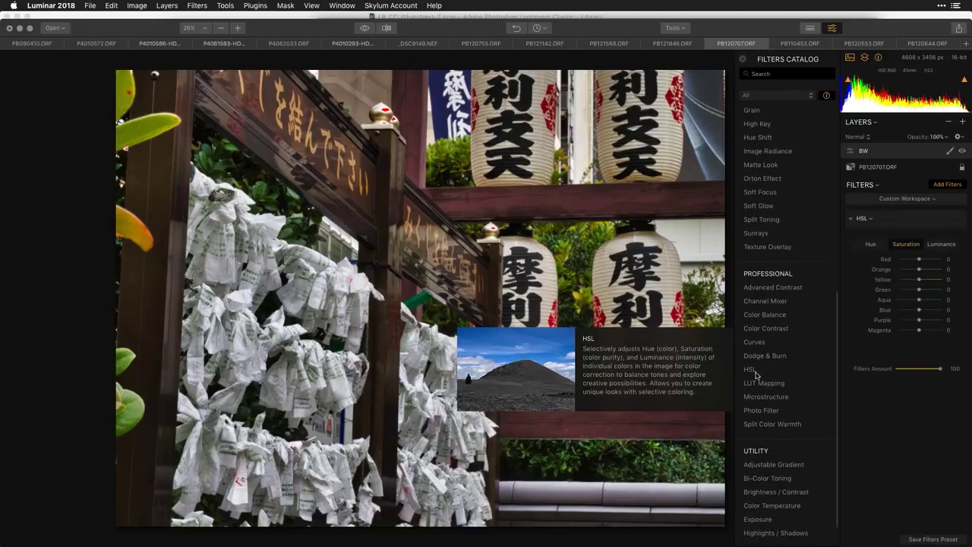
mouse_move(758, 384)
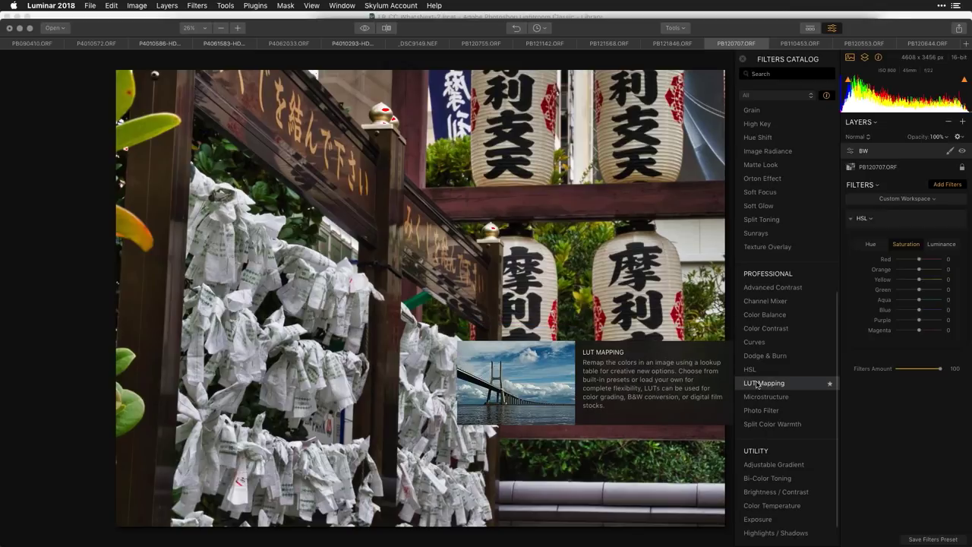
left_click(757, 384)
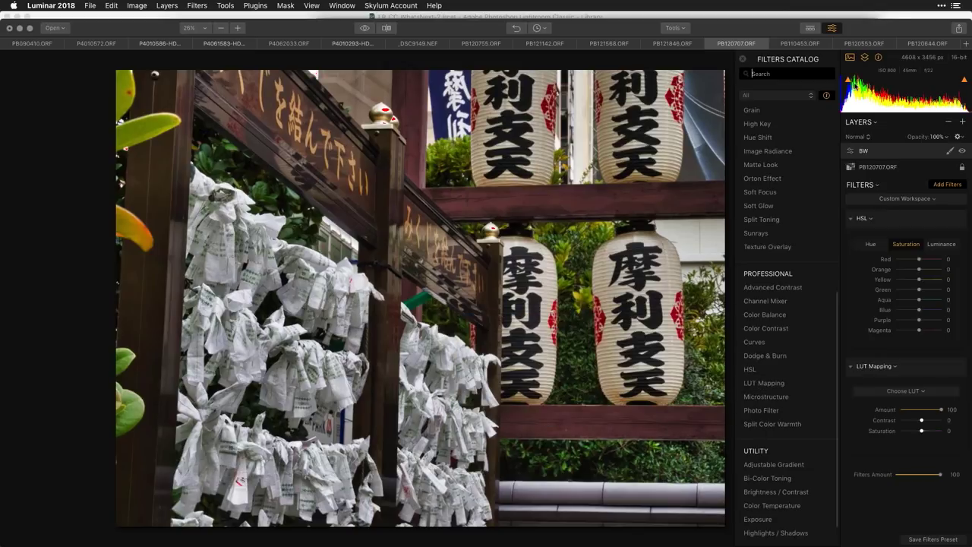
left_click(743, 60)
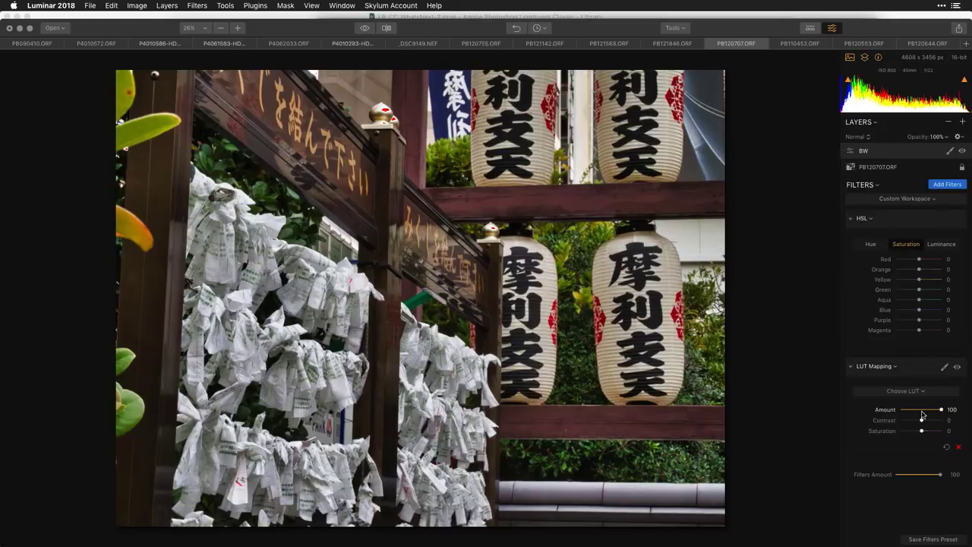
Step: Set the Red saturation to 50 in the BW layer's HSL filter and collapse the filter
left_click(871, 245)
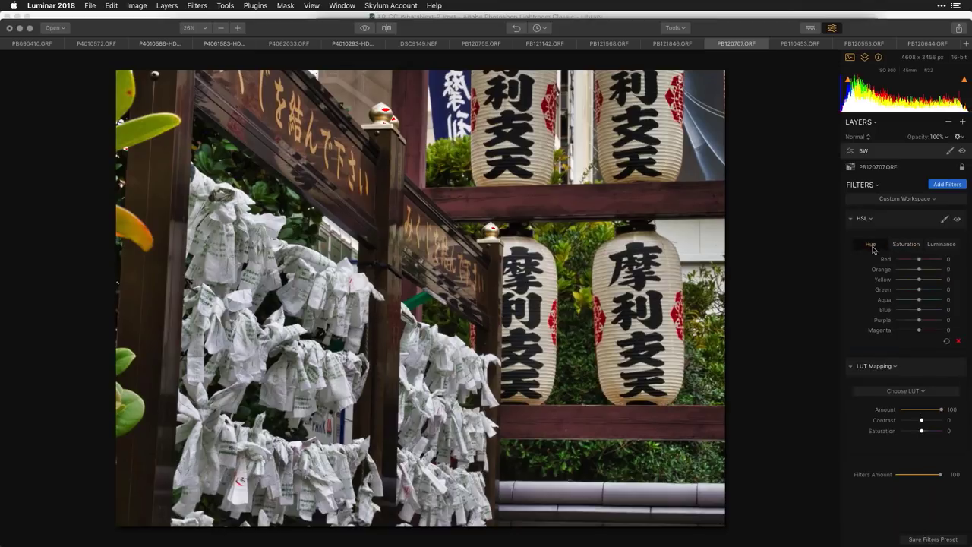
left_click_drag(920, 289, 930, 260)
left_click(906, 244)
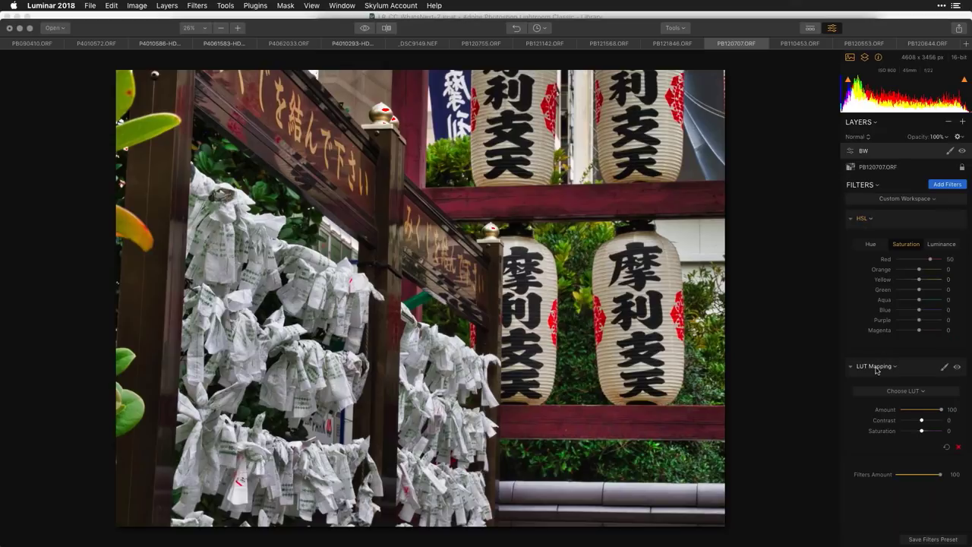
left_click(852, 218)
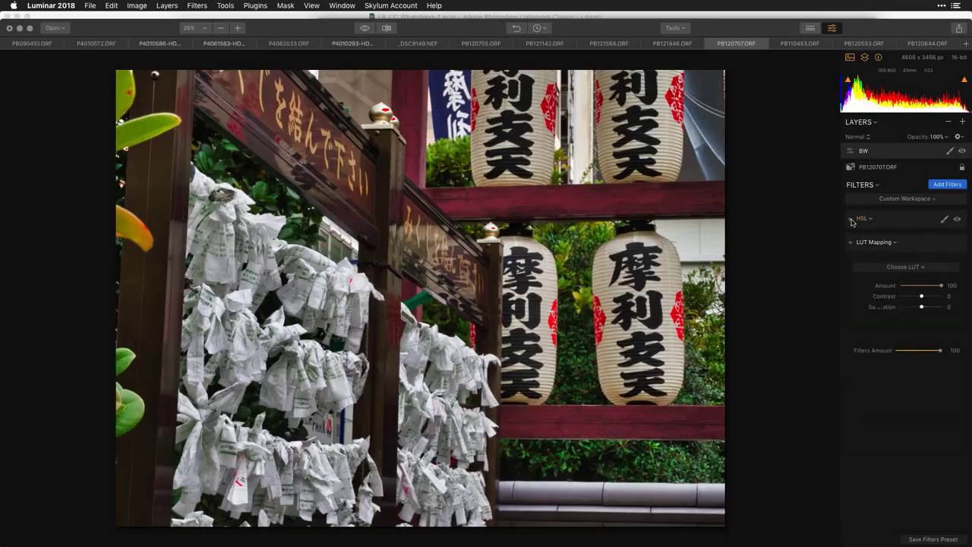
Step: Bring up the download page for new LUT files in Safari and browse the preview images of Color Grading 3D LUTS by Lutify.me
left_click(916, 271)
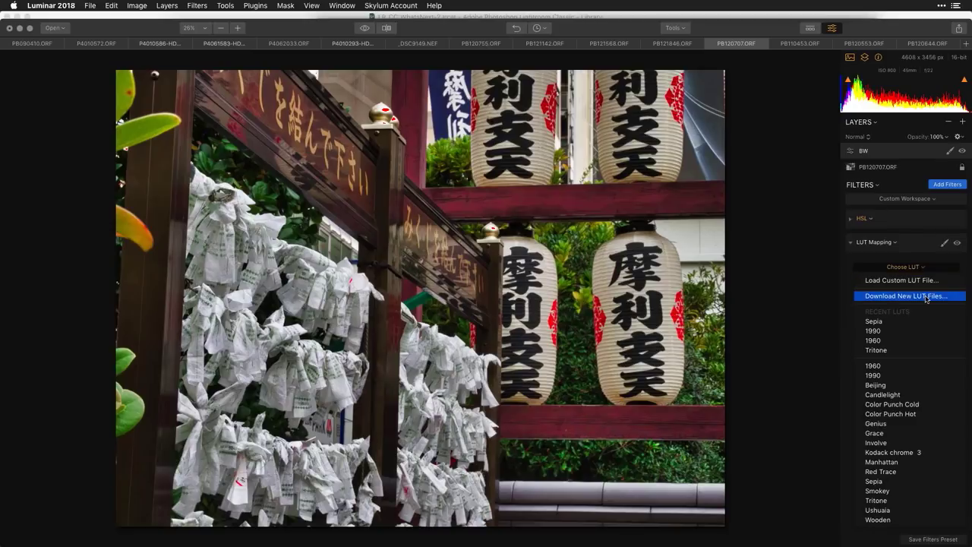
left_click(927, 296)
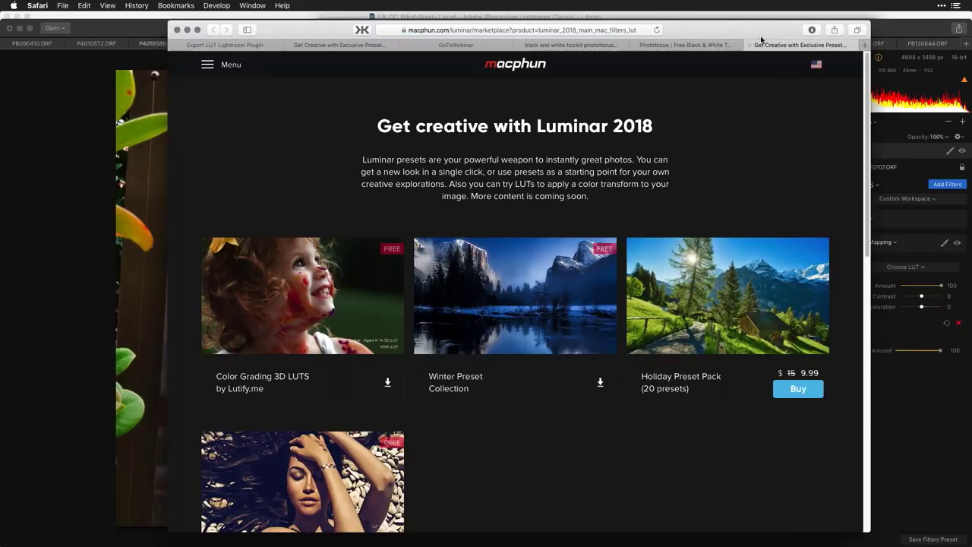
left_click_drag(758, 32, 691, 28)
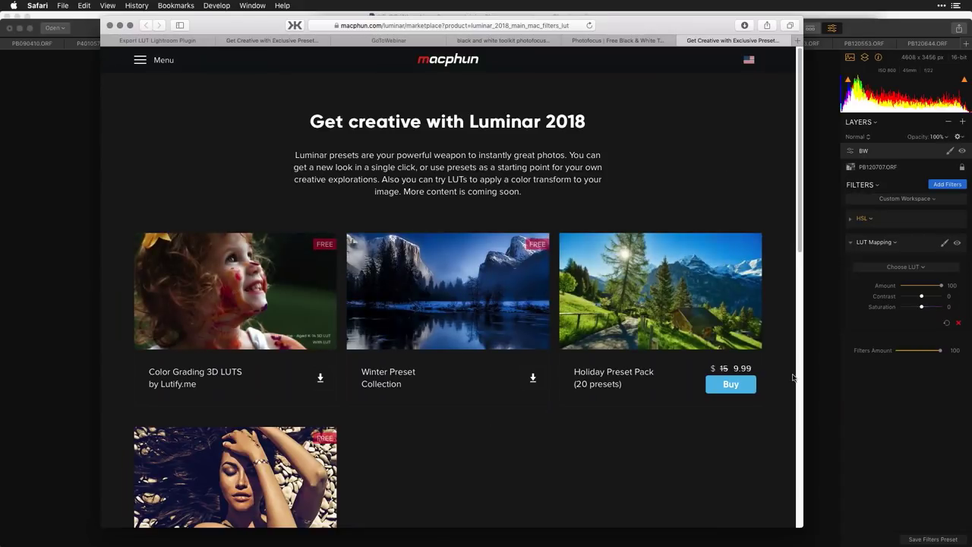
scroll(456, 341, "down", 2)
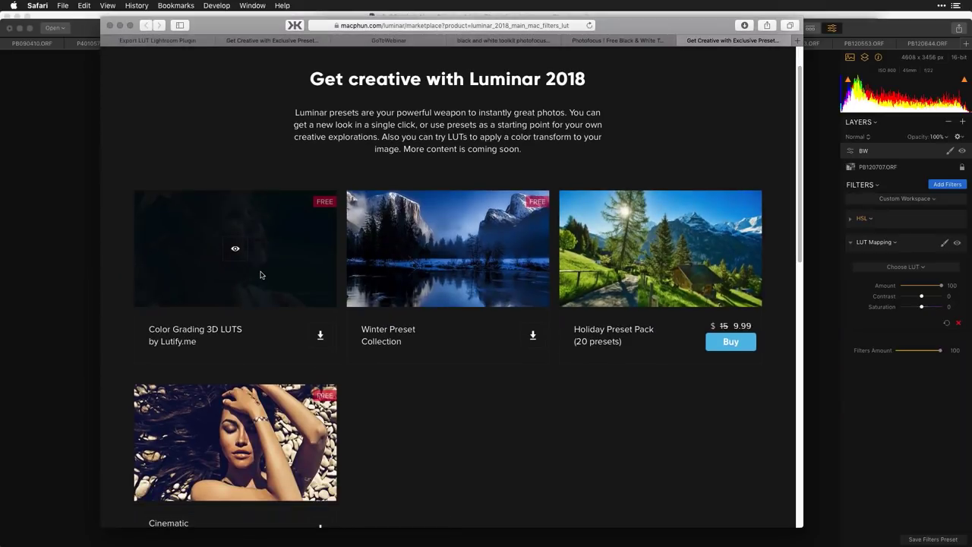
left_click(237, 255)
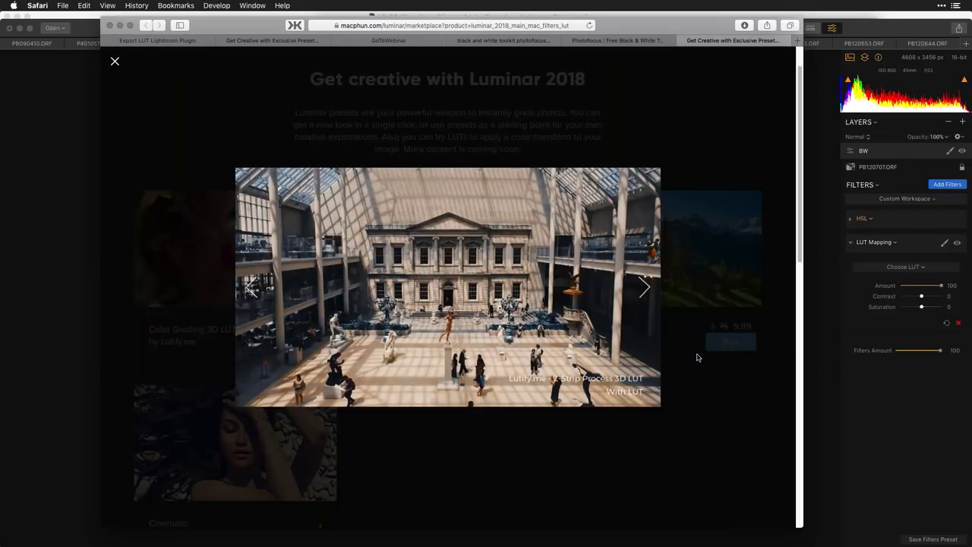
left_click(643, 288)
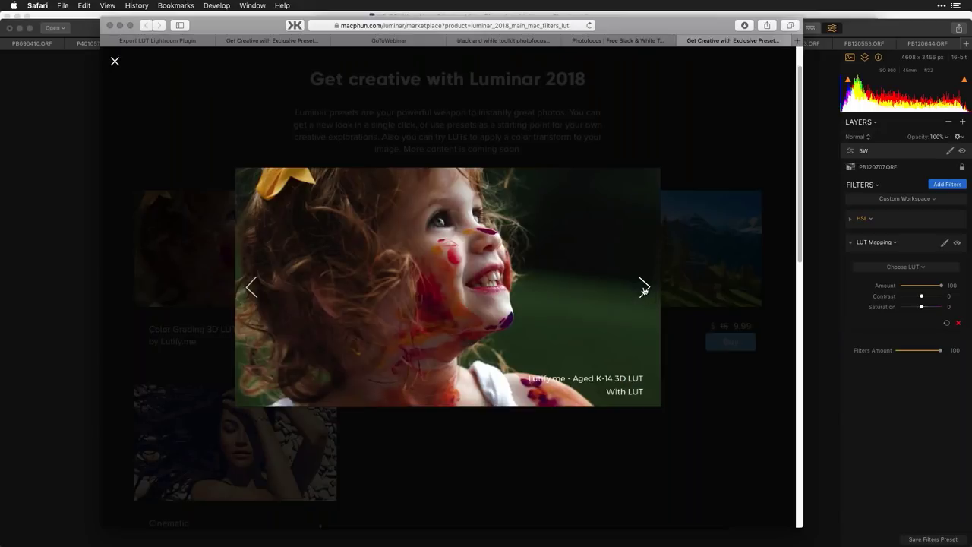
left_click(643, 287)
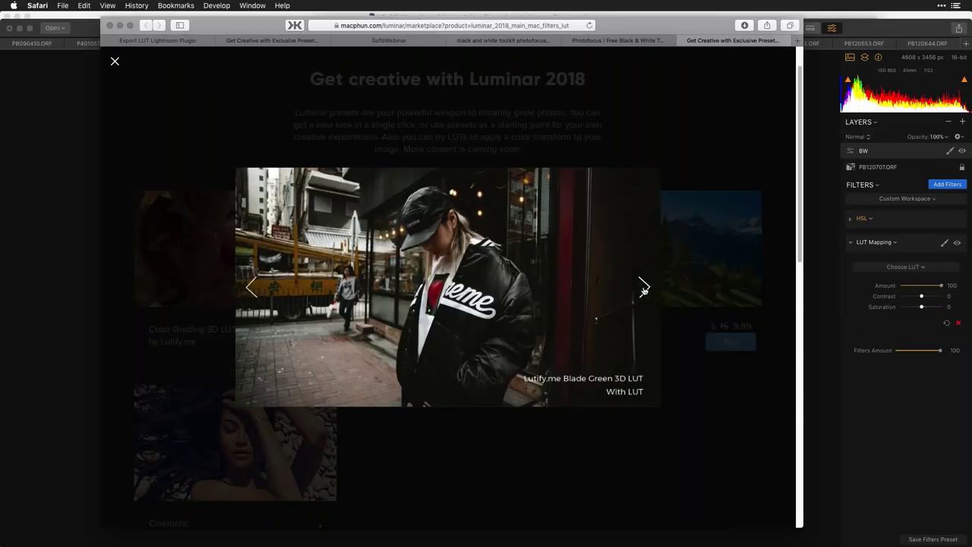
Step: Examine the remaining Lutify.me sample images, from Blade Green through the Pro-Blue 3D LUT, and close the preview
left_click(643, 288)
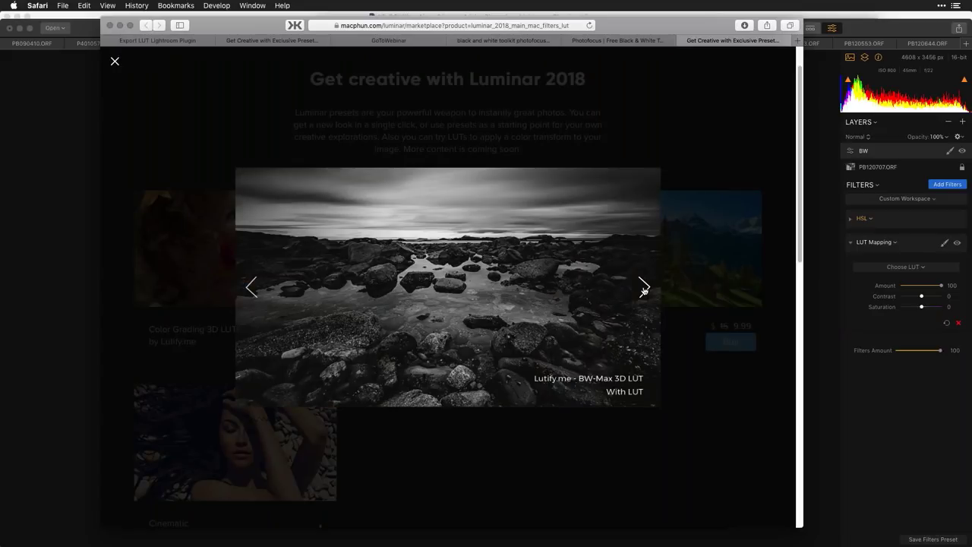
left_click(644, 288)
left_click(643, 287)
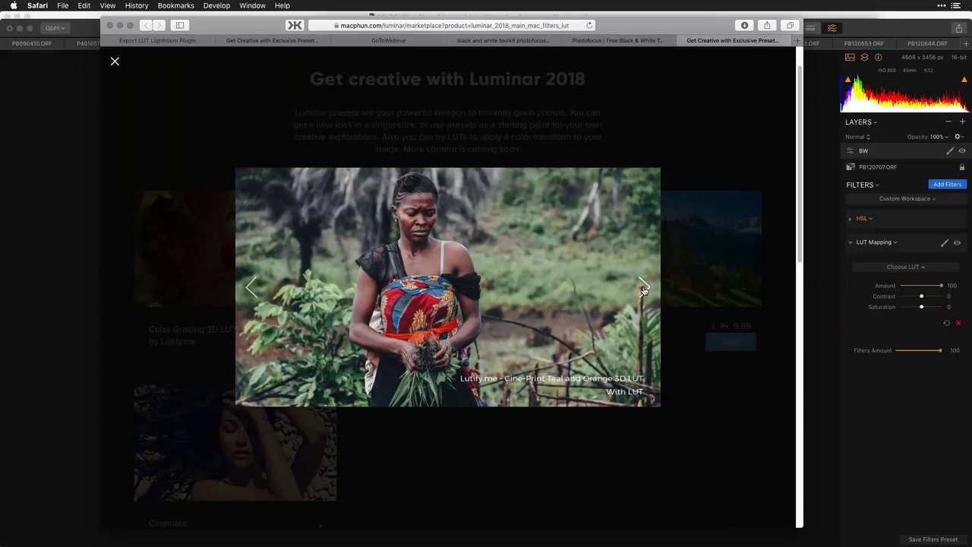
left_click(644, 287)
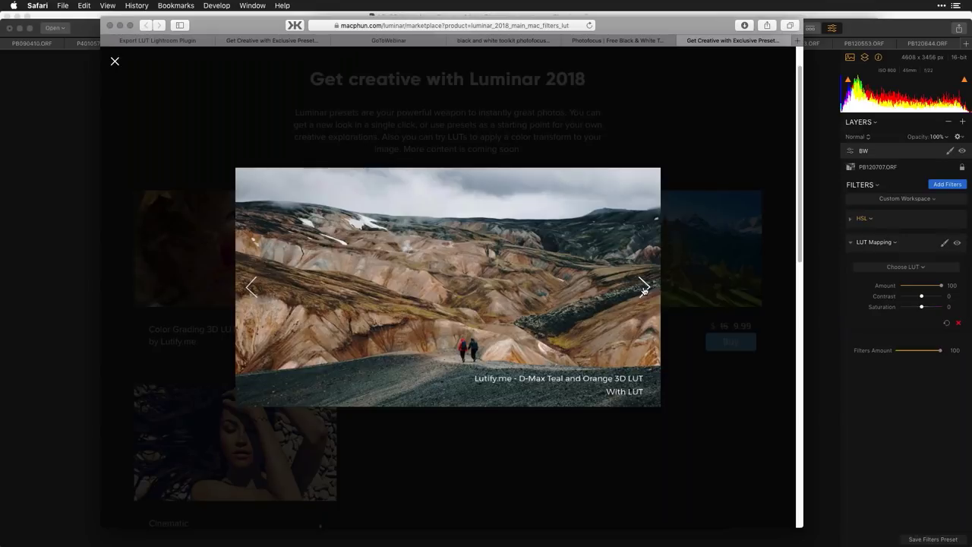
left_click(644, 288)
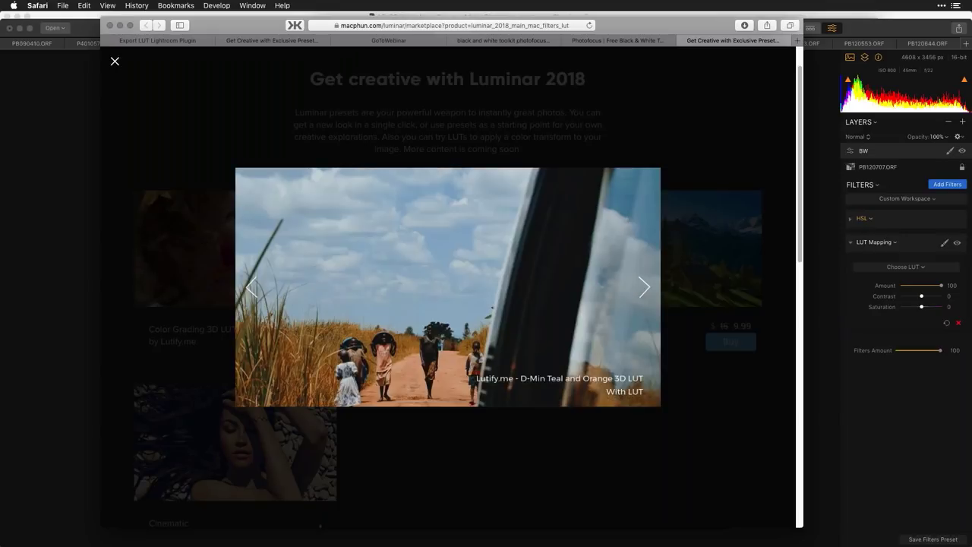
left_click(647, 290)
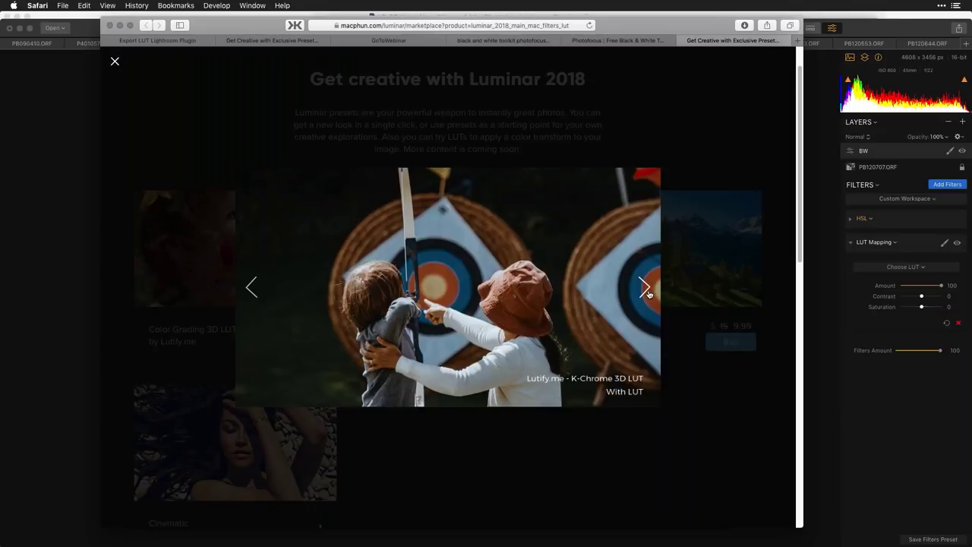
left_click(648, 290)
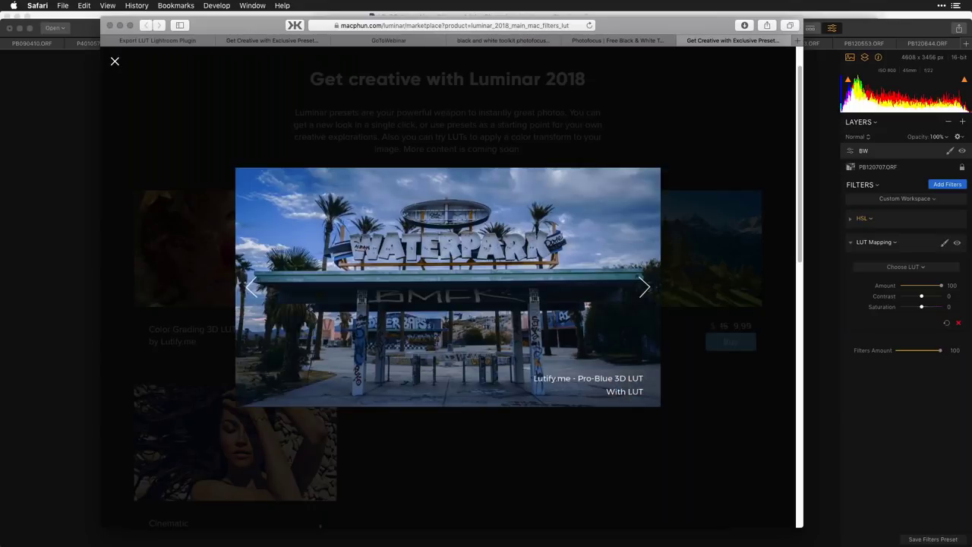
key("Left")
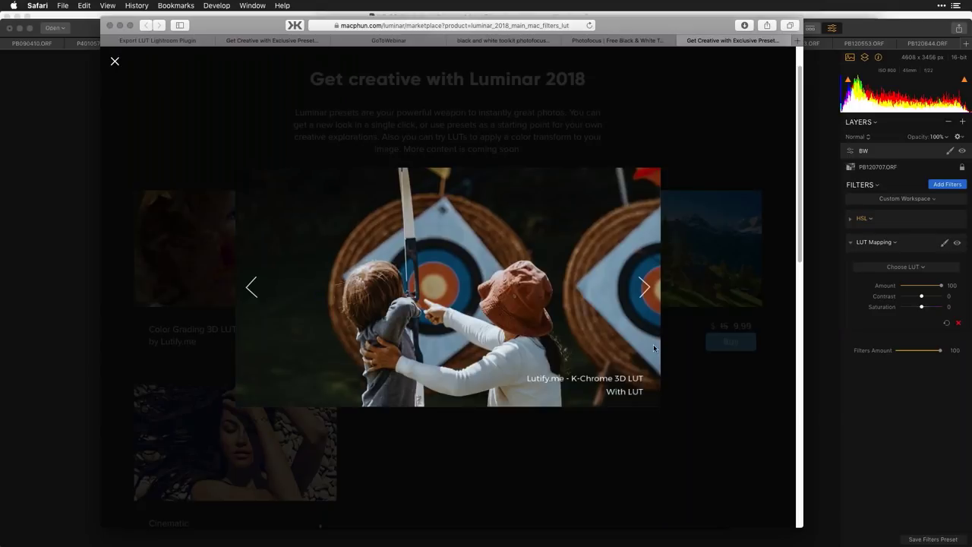
left_click(678, 392)
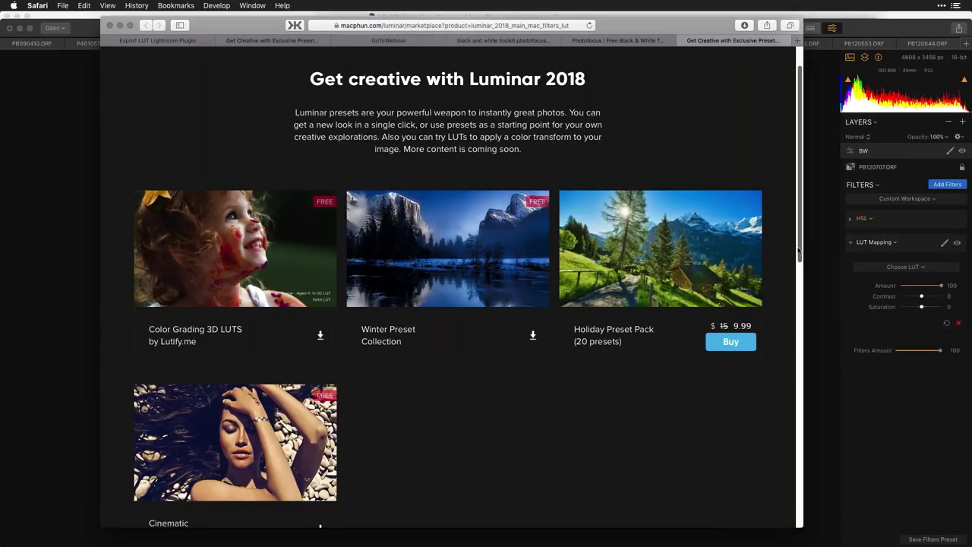
Step: Browse the sample images of the Holiday Preset Pack and close the preview
left_click(668, 252)
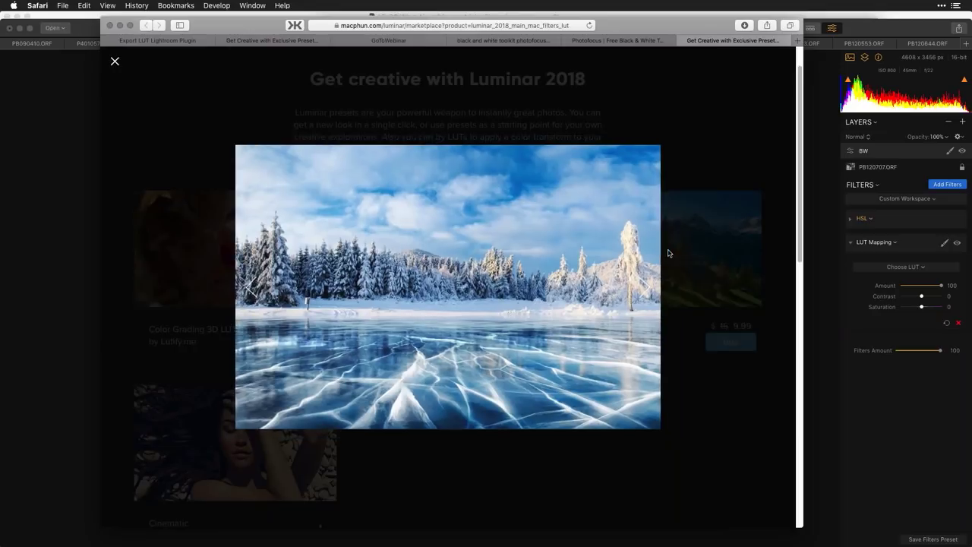
left_click(646, 287)
left_click(646, 286)
left_click(647, 286)
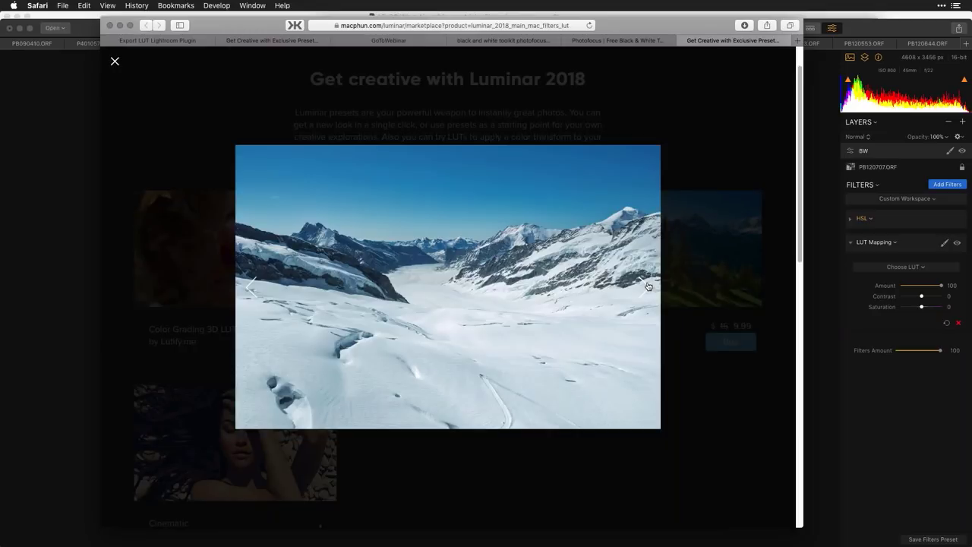
left_click(648, 286)
left_click(648, 286)
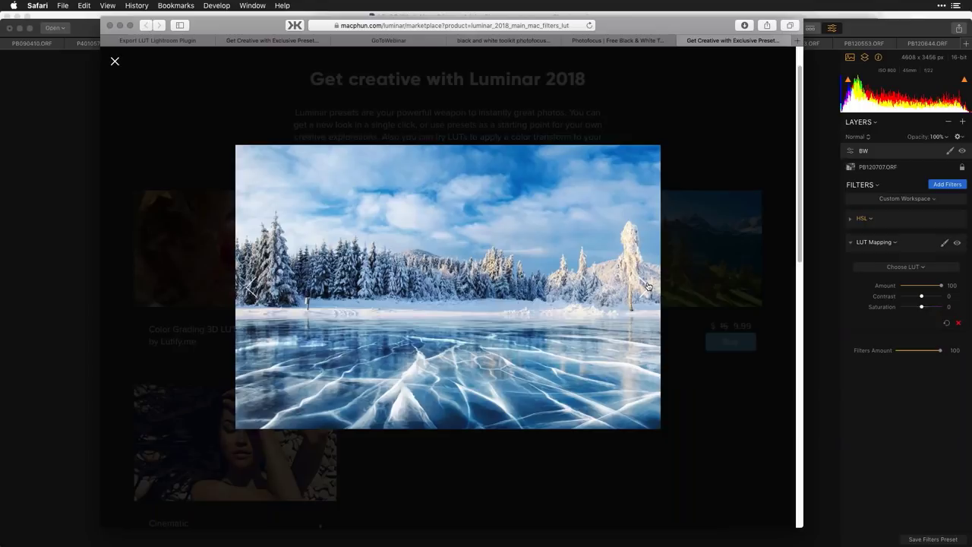
left_click(648, 286)
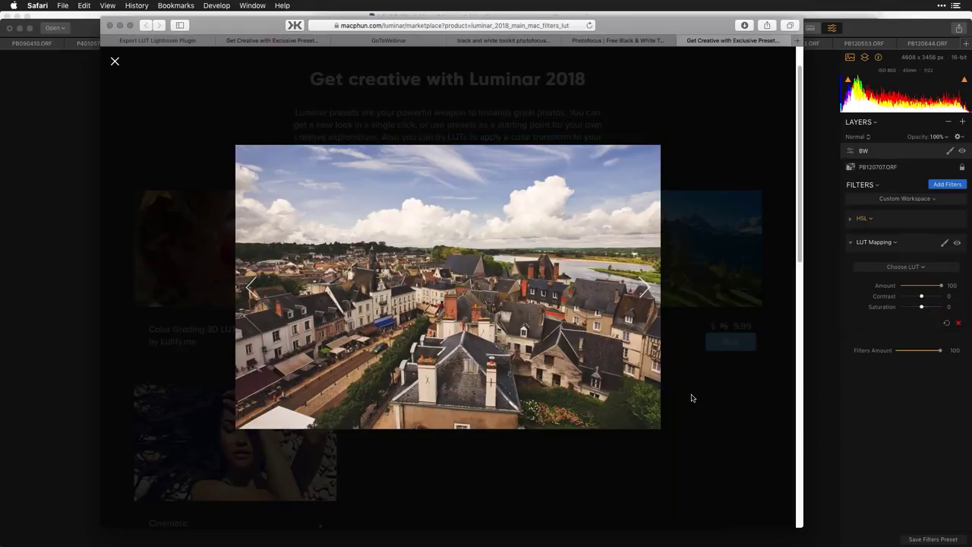
left_click(691, 396)
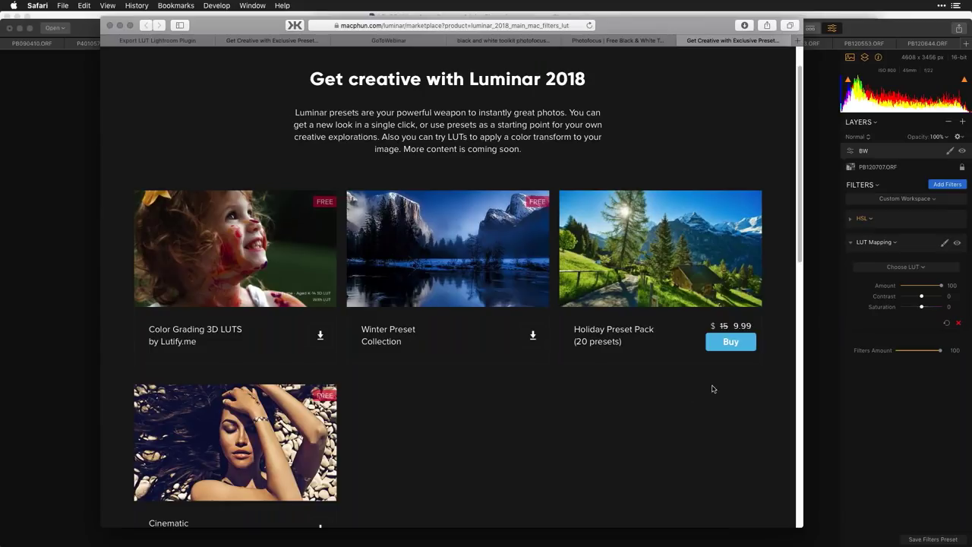
Step: Return to Luminar 2018 and load the custom LUT BW 1.cube from the Desktop's LUTs/Webinar_LUTs folder into the LUT Mapping filter
left_click(821, 343)
left_click(893, 267)
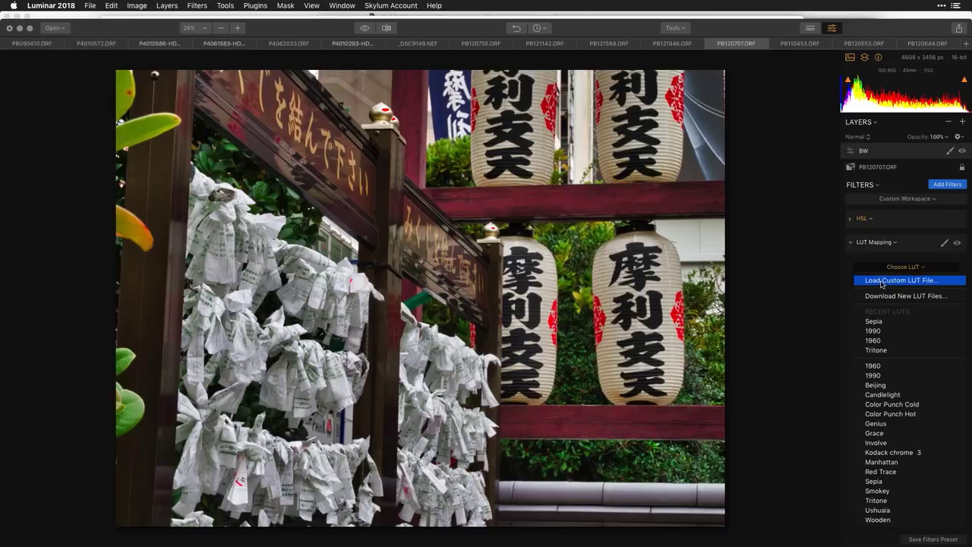
left_click(882, 282)
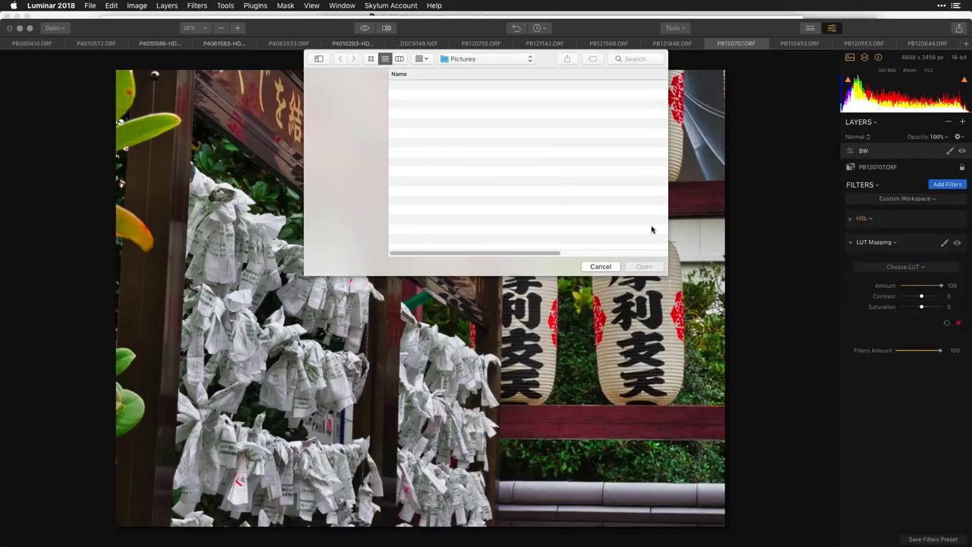
left_click(338, 179)
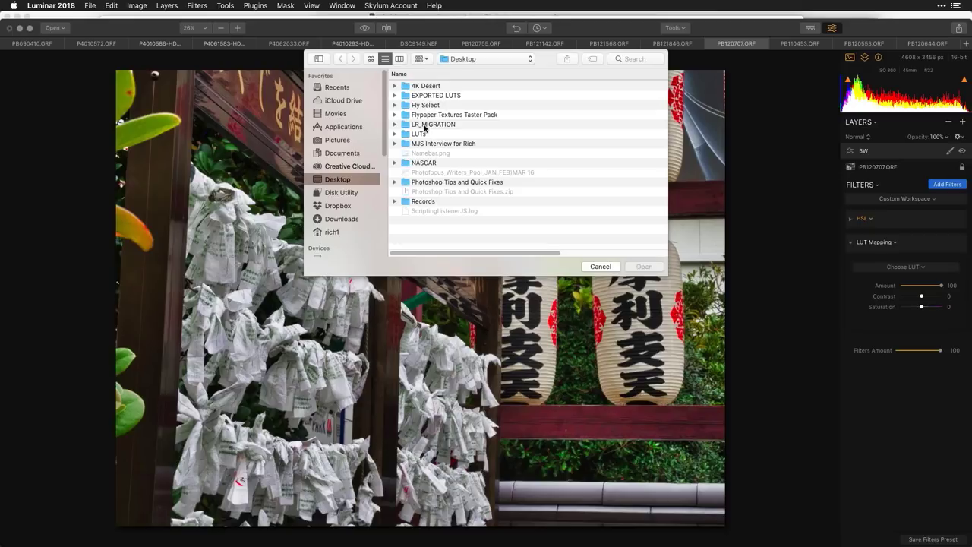
double_click(418, 134)
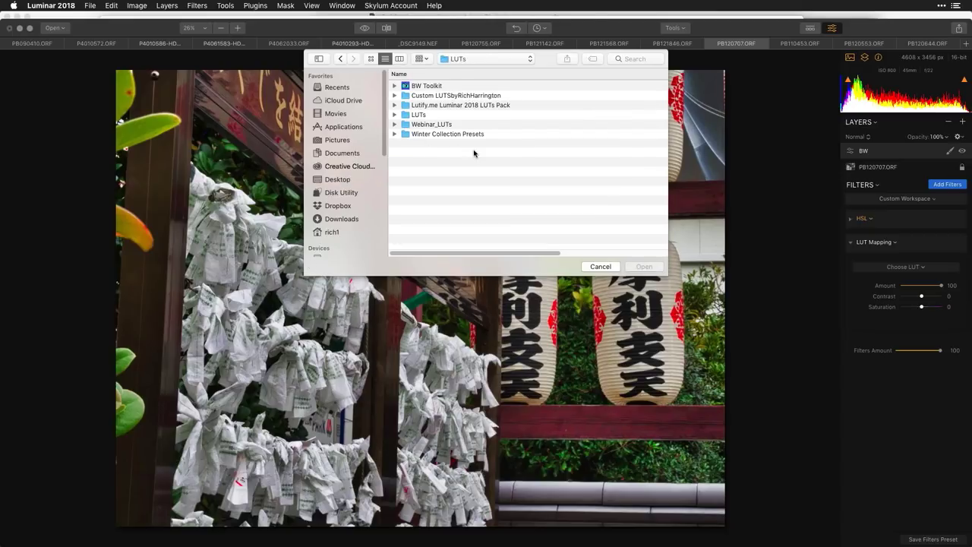
double_click(441, 124)
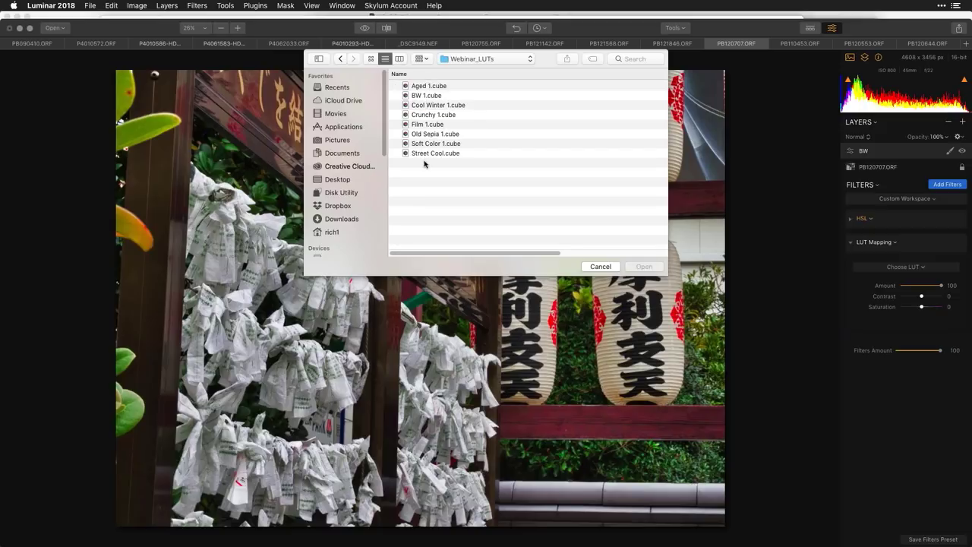
left_click(423, 96)
left_click(639, 268)
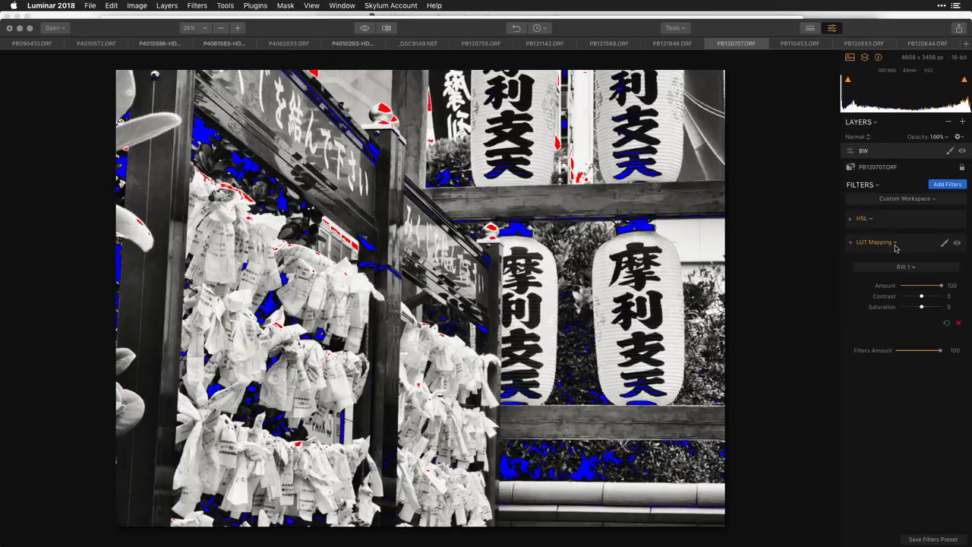
Step: Set the RAW Develop exposure of the PB120707.ORF layer to -0.99 and reselect the BW layer
left_click(880, 168)
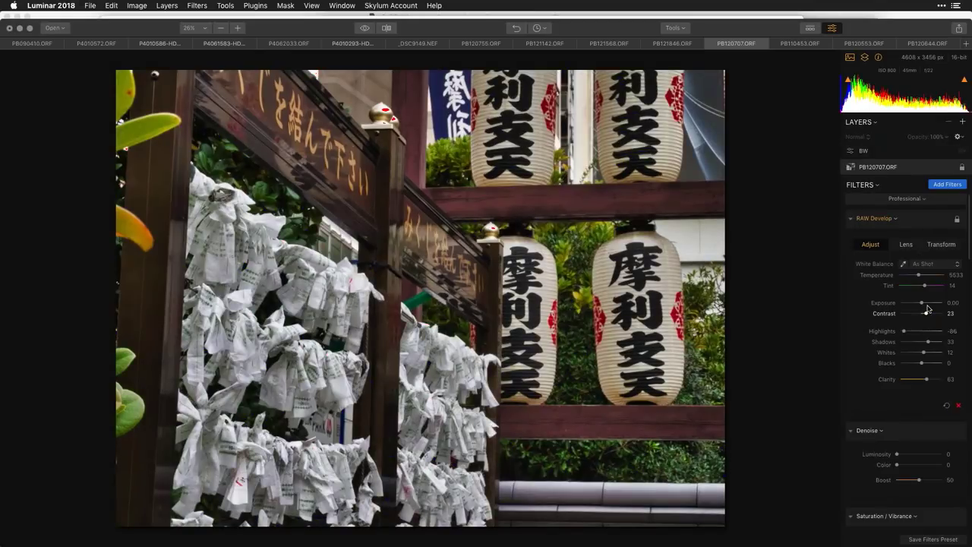
left_click_drag(924, 304, 917, 303)
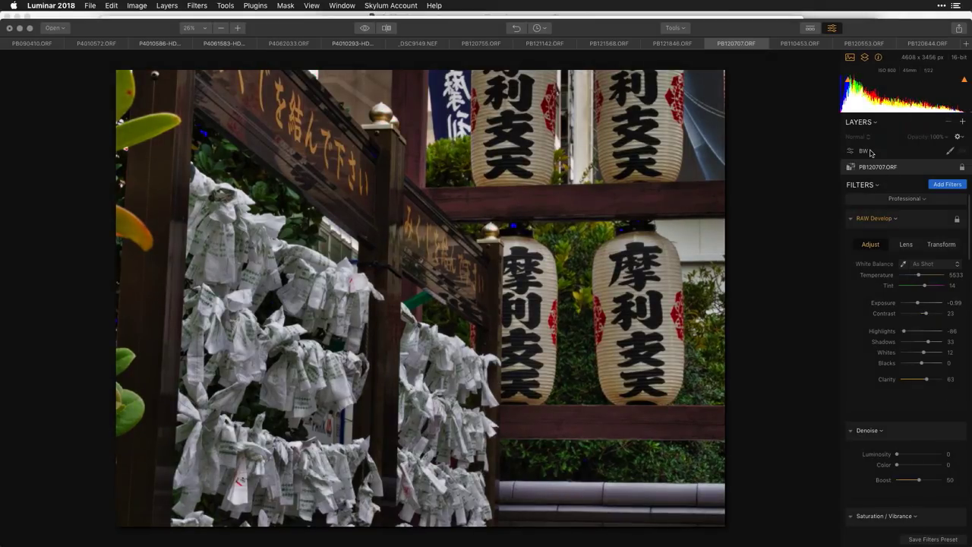
left_click(870, 152)
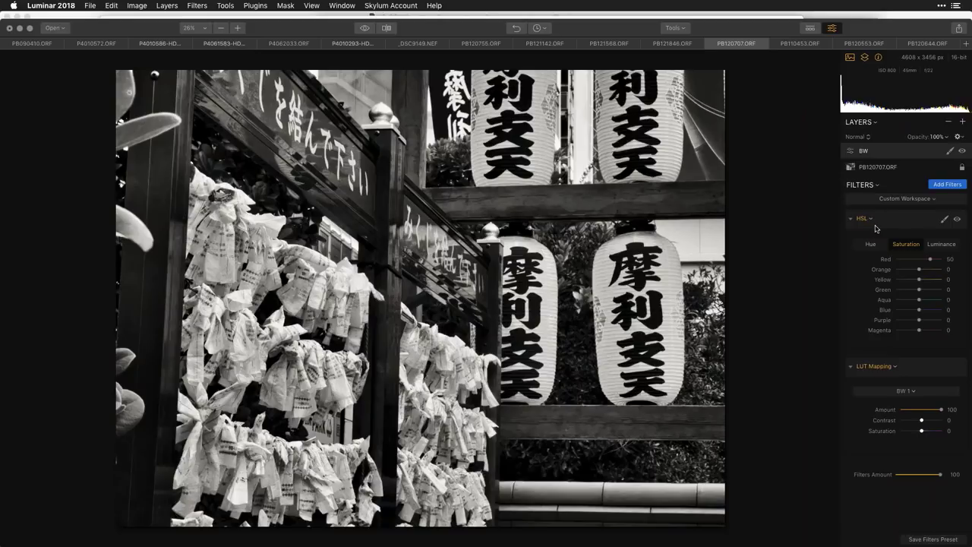
Step: Compare the photo with the BW layer hidden and shown, and set its HSL luminance to -77 for Red and 93 for Green
left_click(942, 245)
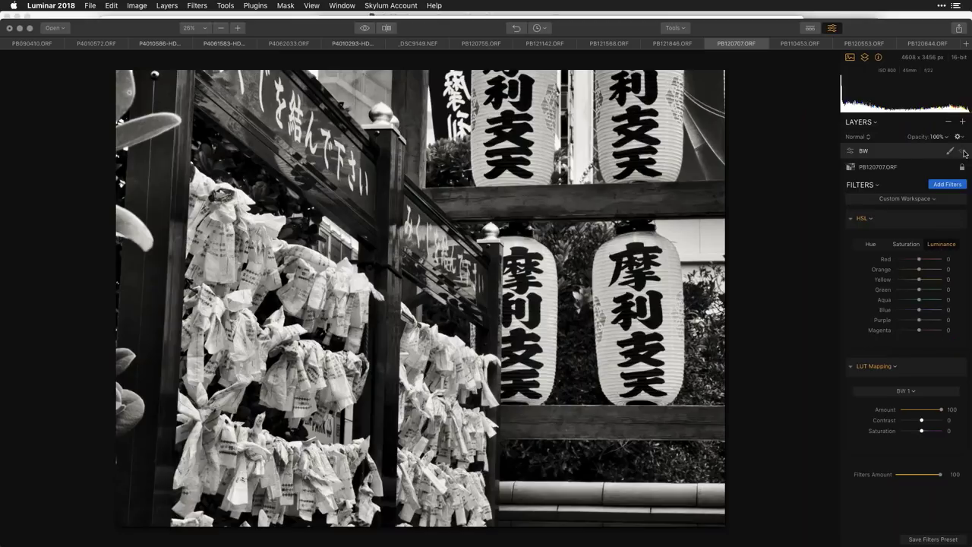
key("backslash")
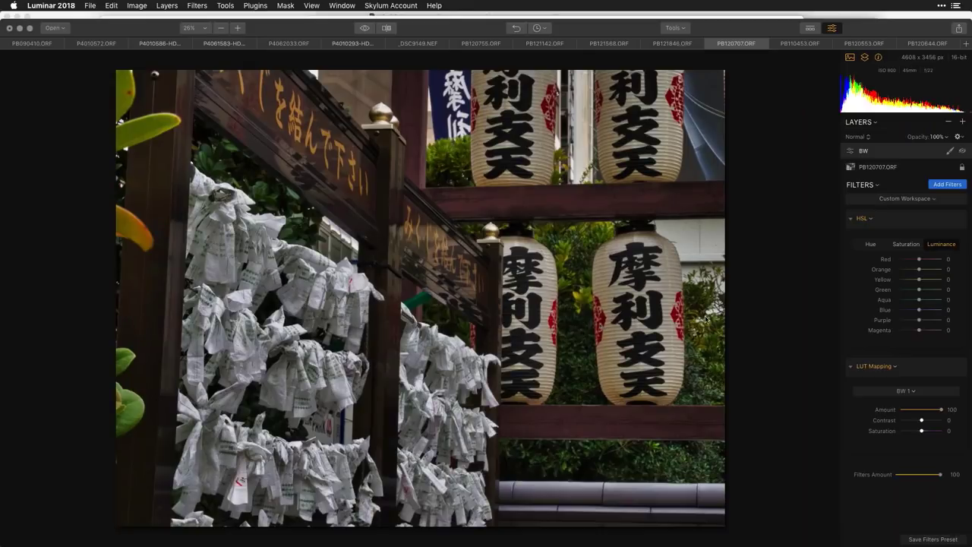
left_click(963, 151)
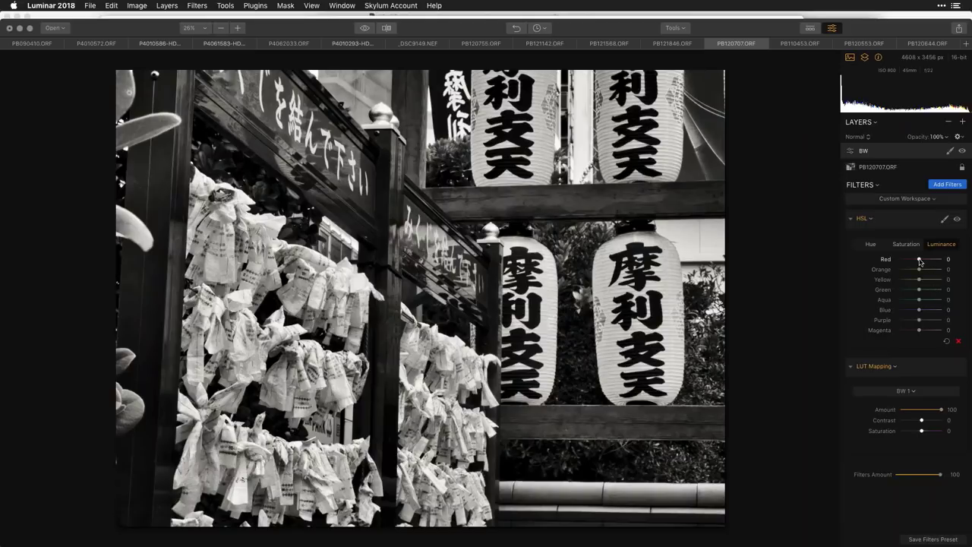
left_click_drag(920, 262, 903, 262)
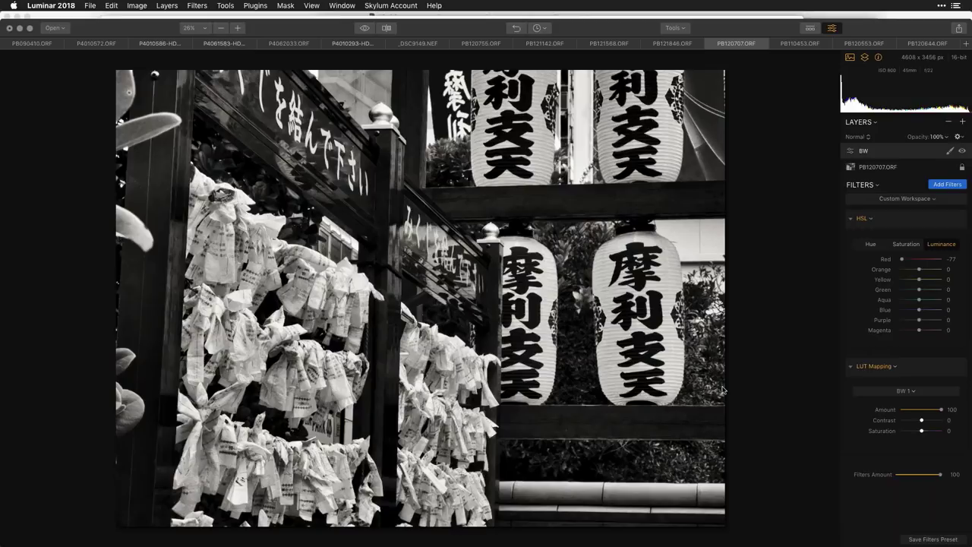
left_click_drag(922, 292, 940, 286)
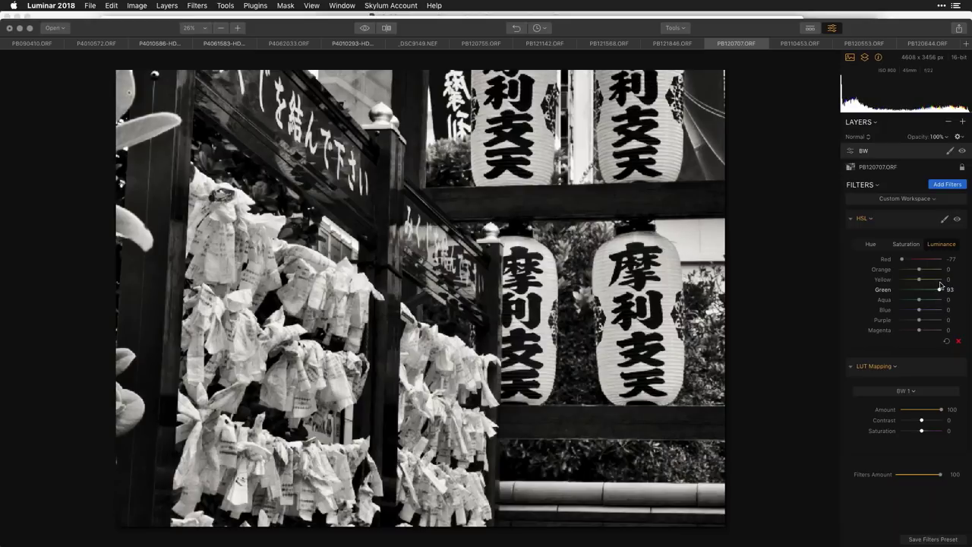
Step: Set the HSL Green saturation to 71 and Green hue to -100, and collapse the HSL and LUT Mapping filters
left_click(906, 244)
mouse_move(920, 292)
left_mouse_down()
mouse_move(906, 289)
mouse_move(935, 291)
left_mouse_up()
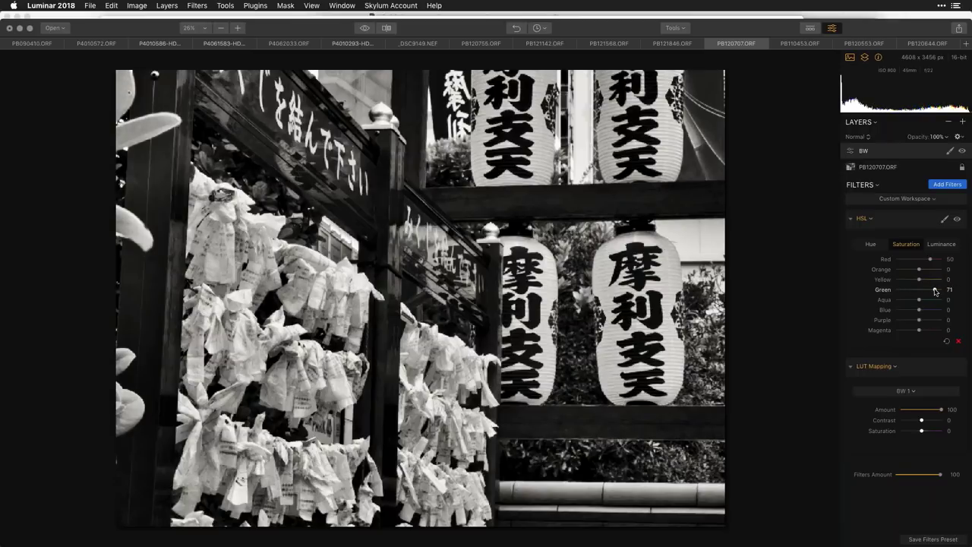
left_click(871, 244)
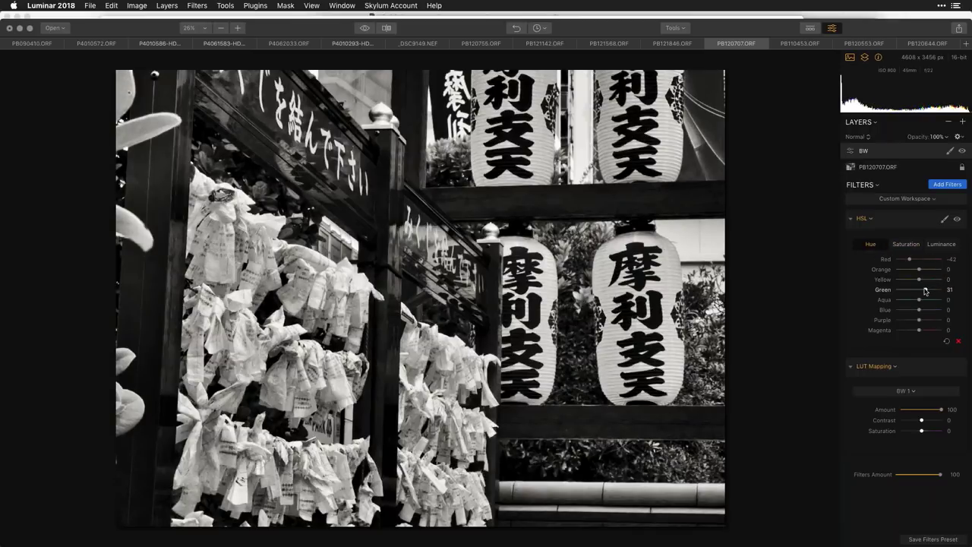
left_click_drag(925, 291, 886, 290)
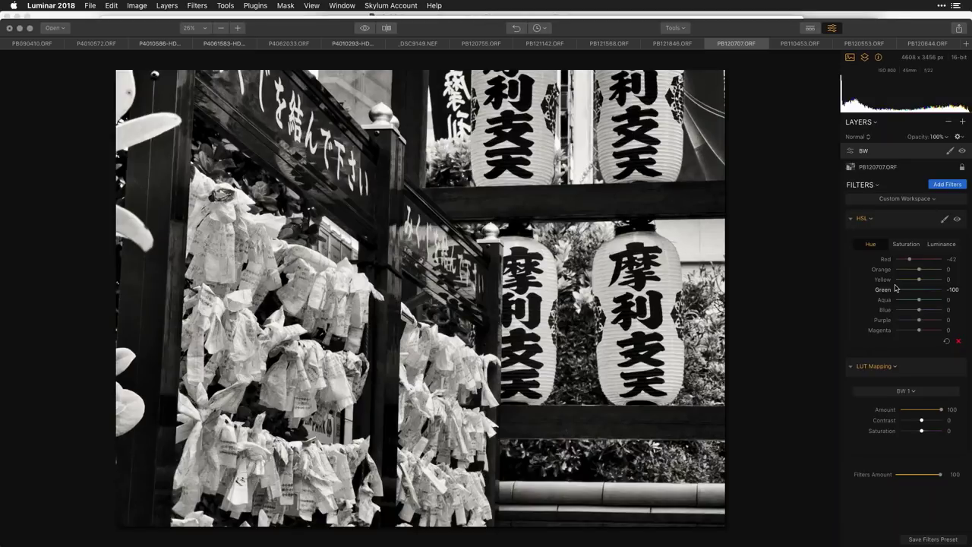
left_click(851, 220)
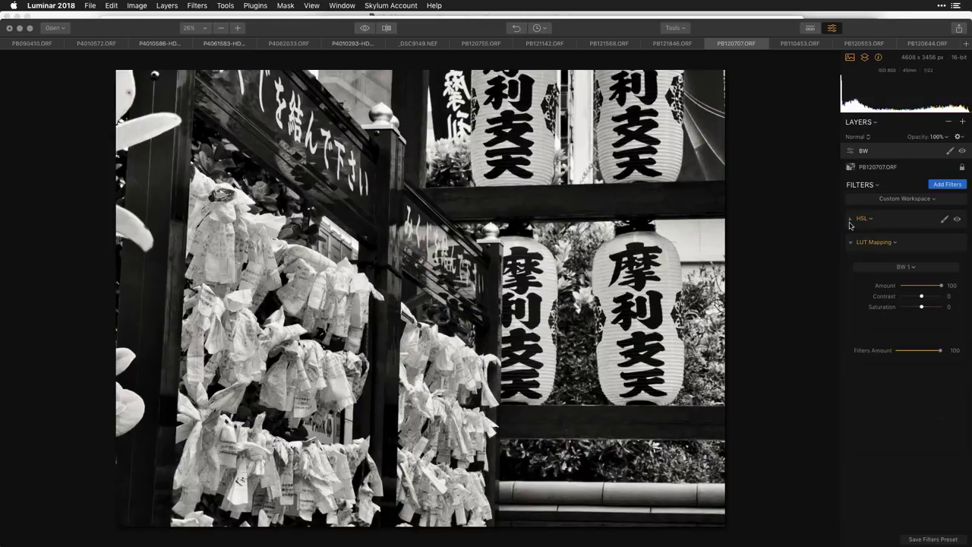
left_click(851, 245)
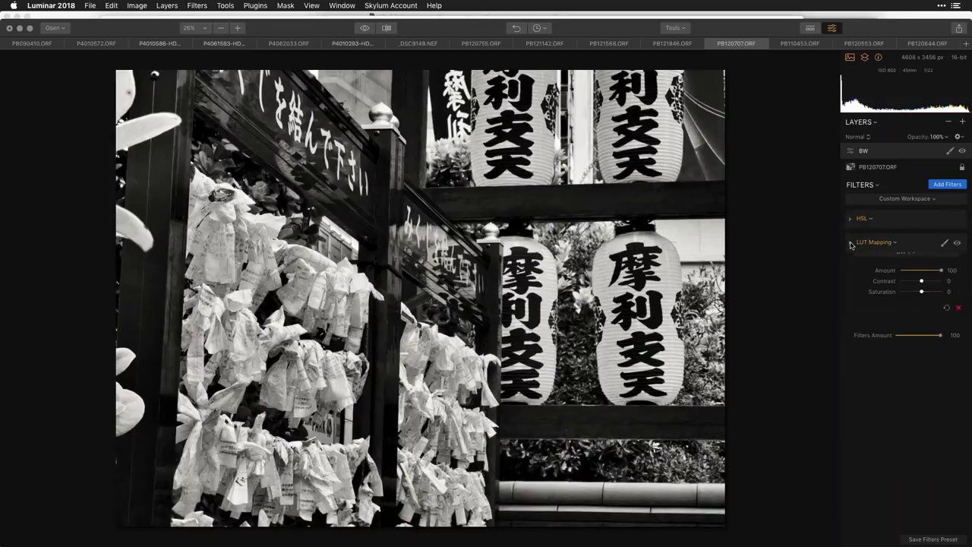
Step: Search the filters catalog for "text" and add the Texture Overlay filter to the BW layer
left_click(941, 186)
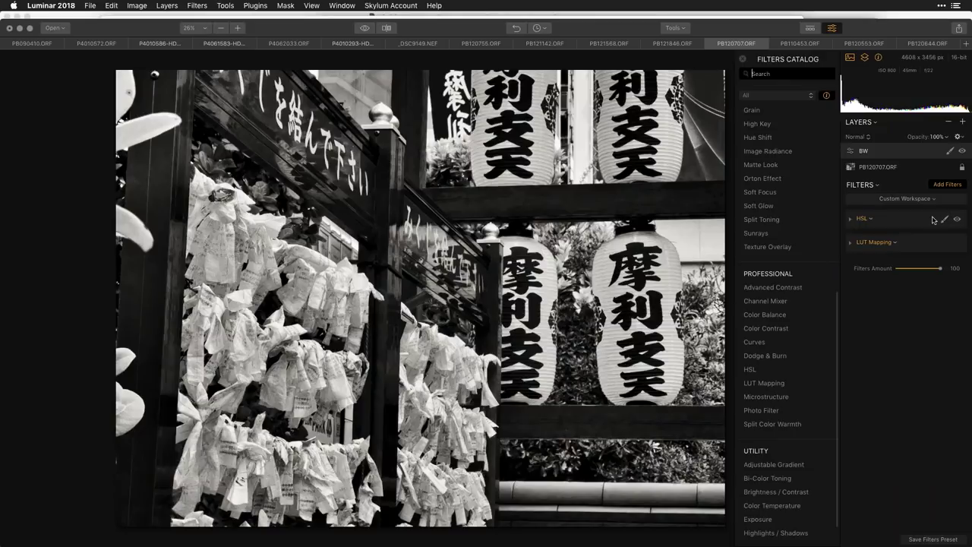
type("tex")
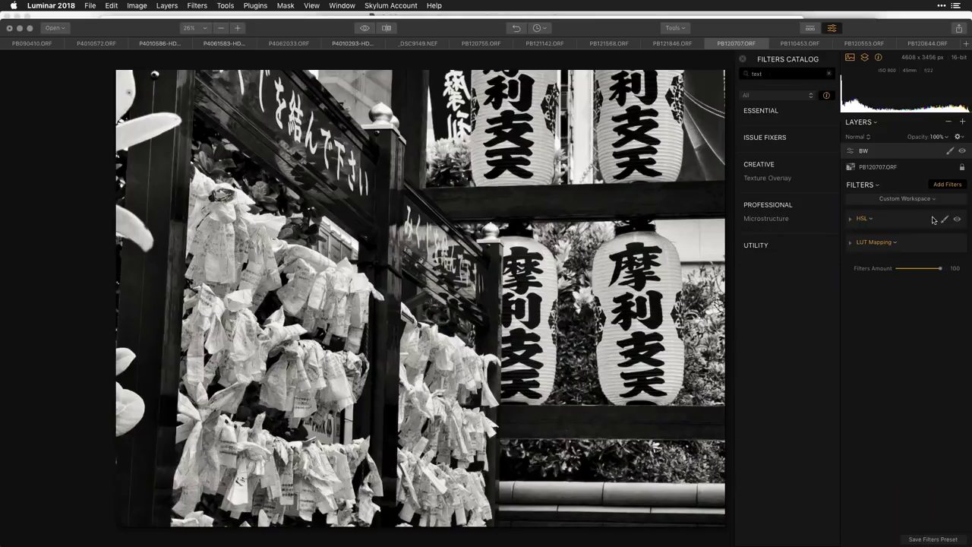
type("t")
left_click(784, 181)
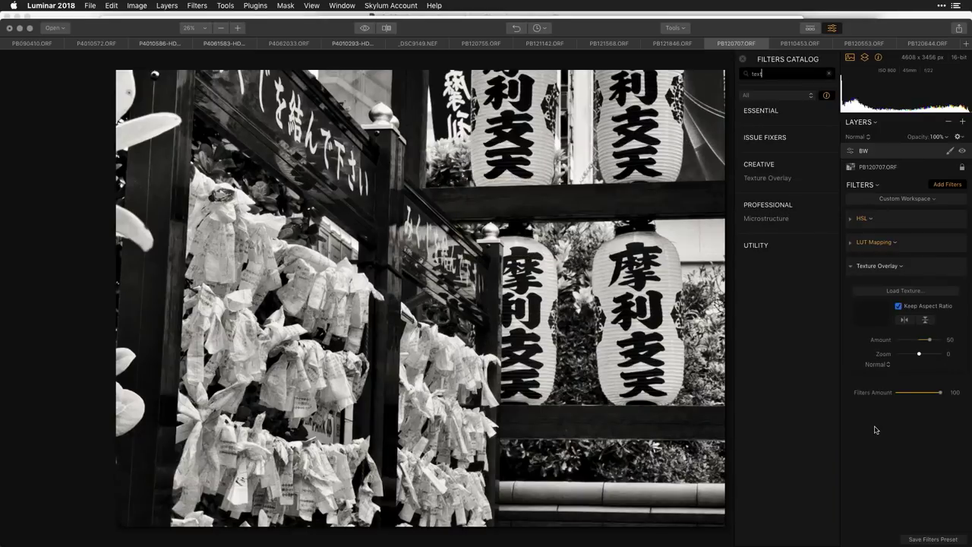
Step: Browse for a Texture Overlay image in the BW Toolkit's BW_Textures folder and show its files as thumbnails
left_click(904, 291)
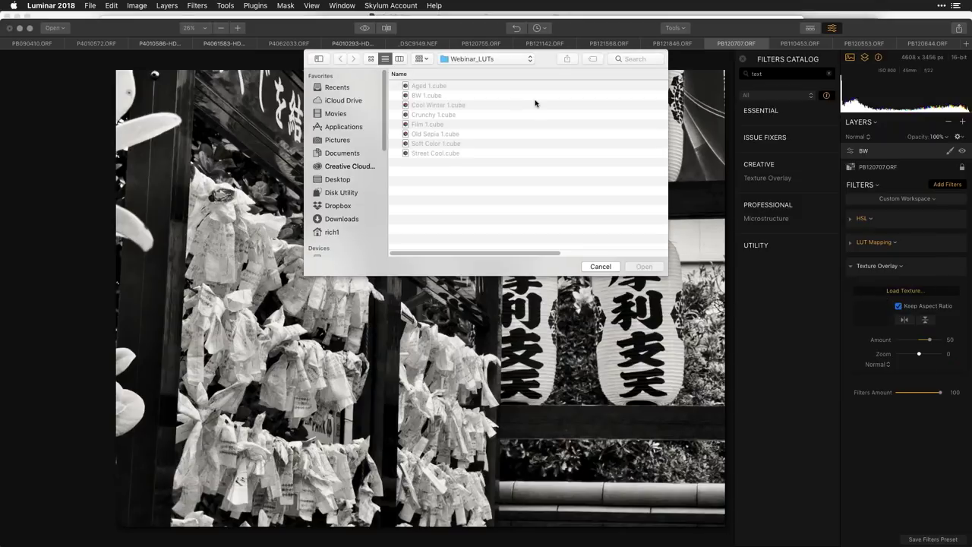
key("super+Up")
double_click(447, 85)
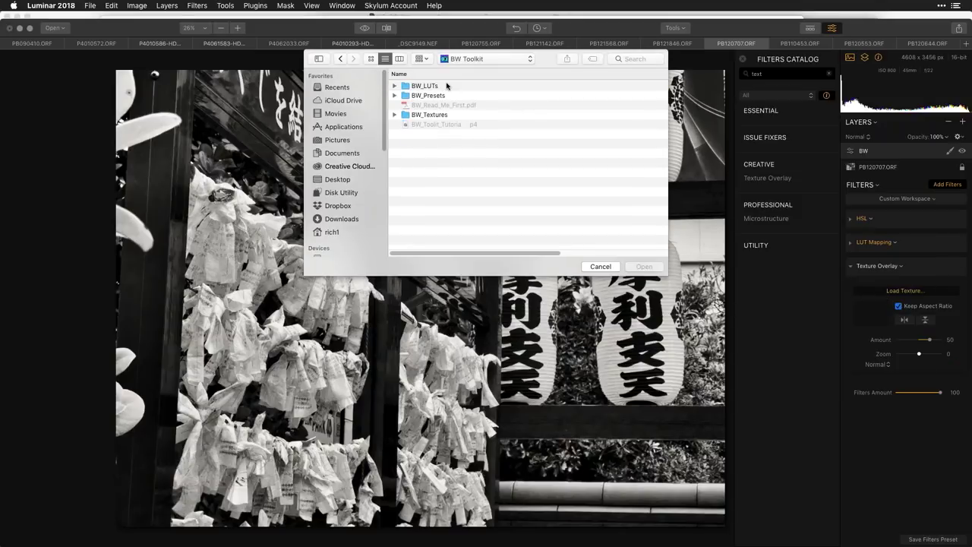
left_click(439, 115)
double_click(439, 115)
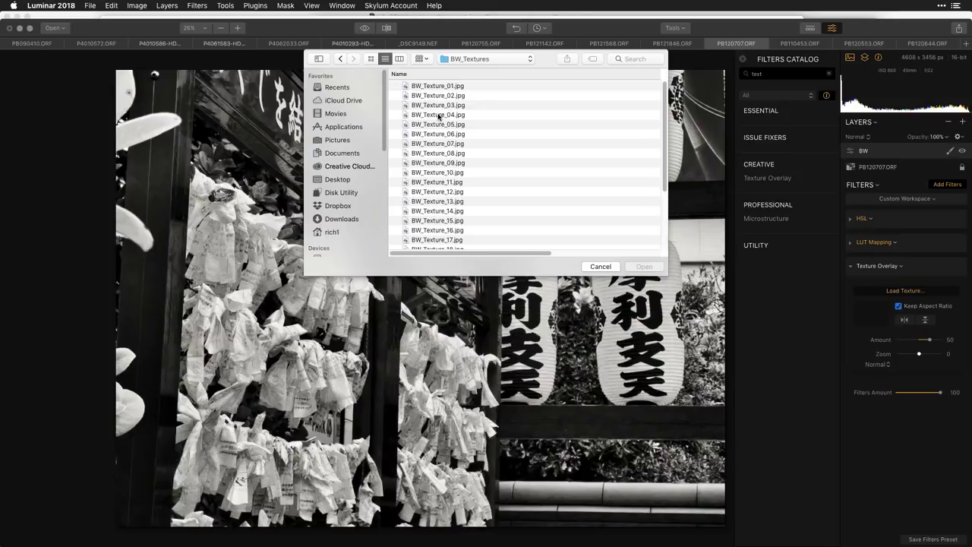
left_click(371, 59)
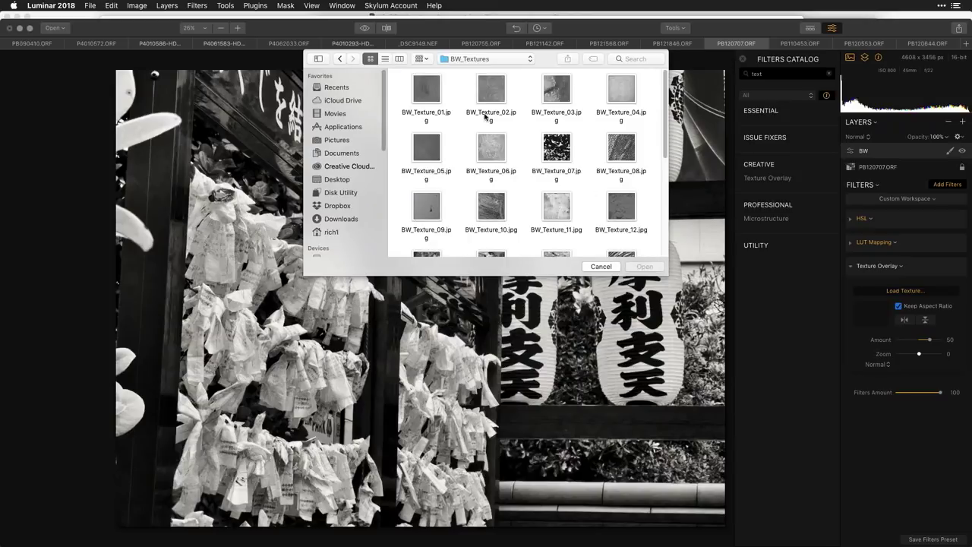
Step: Preview BW_Texture_02.jpg at a larger size, and load BW_Texture_18.jpg as the overlay texture
left_click(487, 92)
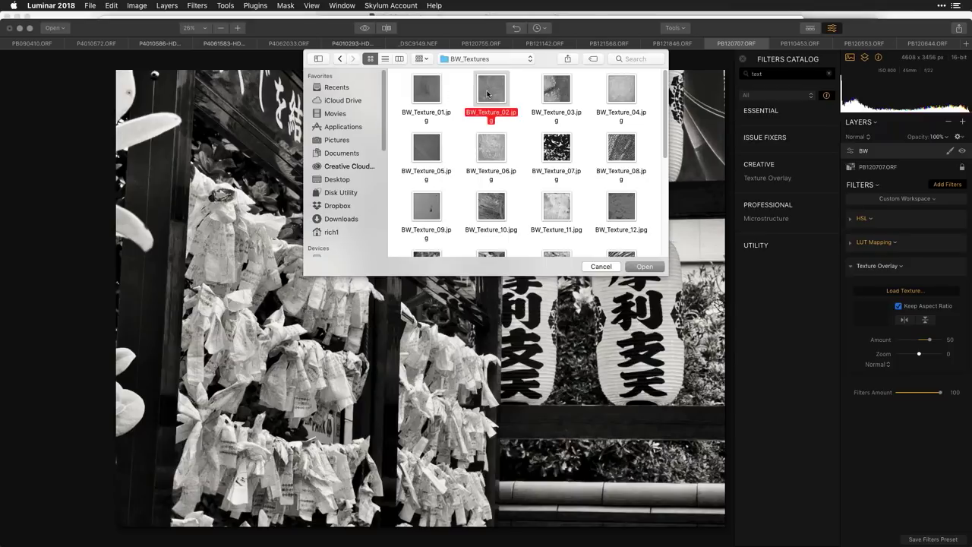
key("space")
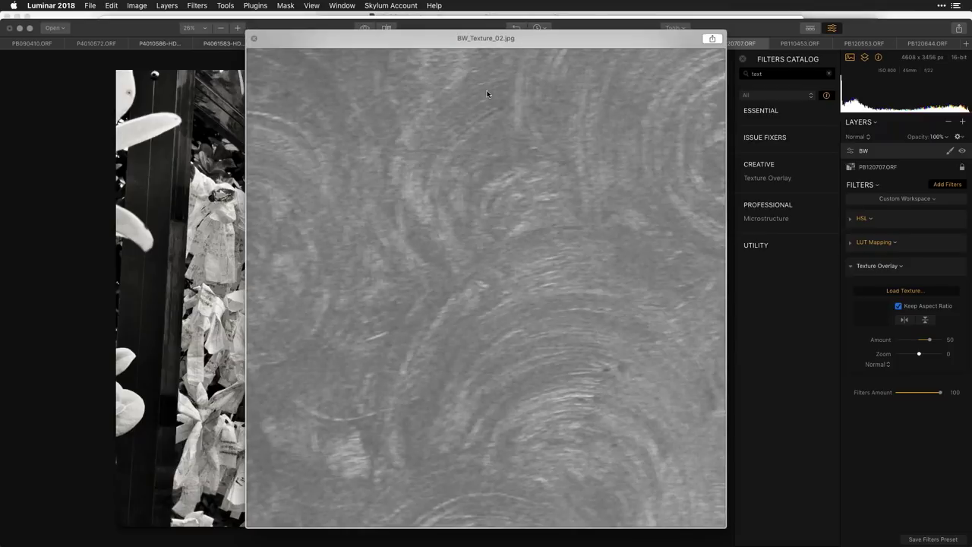
key("space")
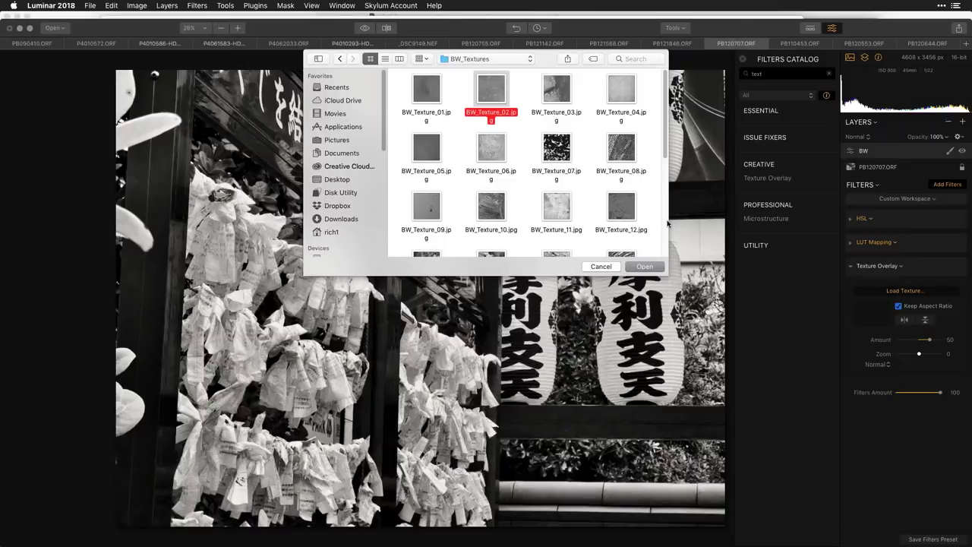
left_click_drag(665, 146, 663, 196)
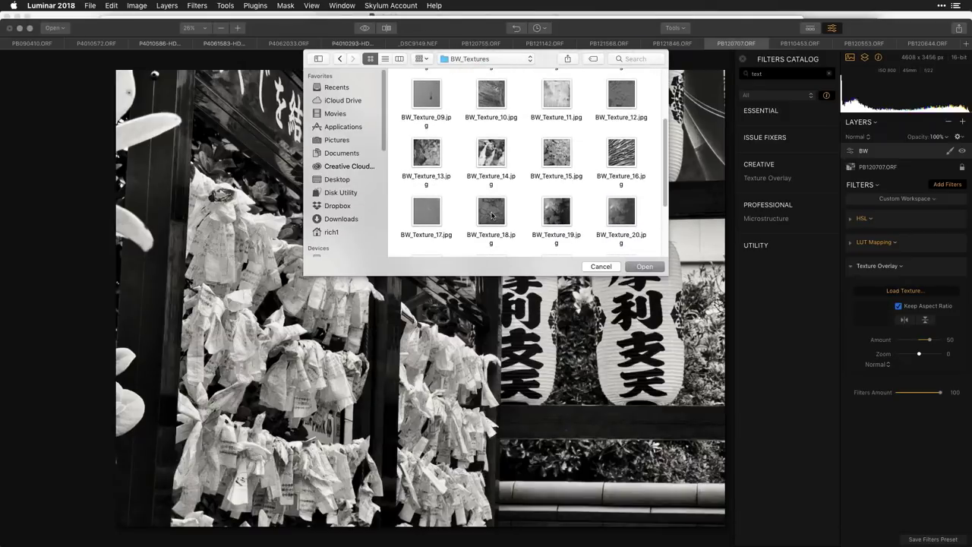
left_click(491, 215)
left_click(644, 266)
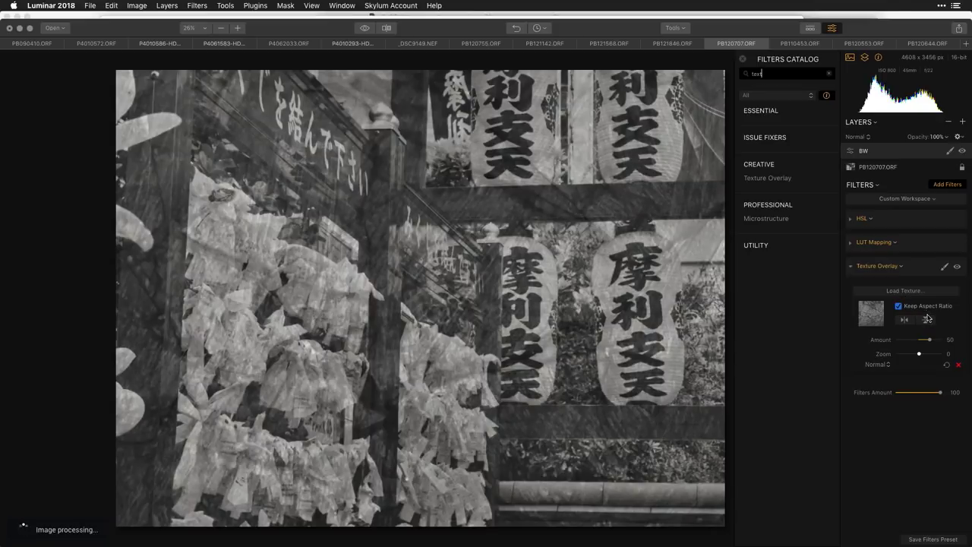
Step: Lower the Texture Overlay amount to about 8 and try the Overlay blend mode
left_click(925, 343)
left_click_drag(925, 343, 921, 344)
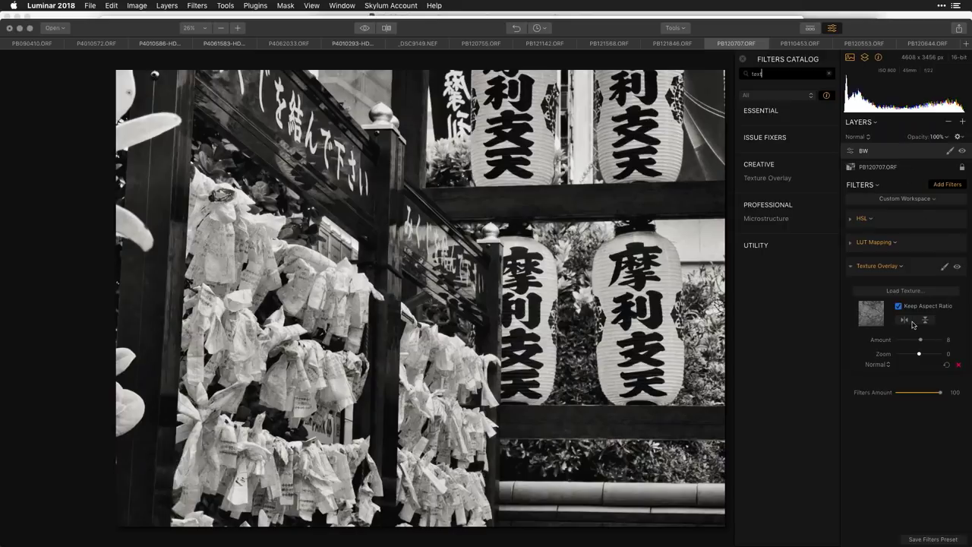
left_click(886, 366)
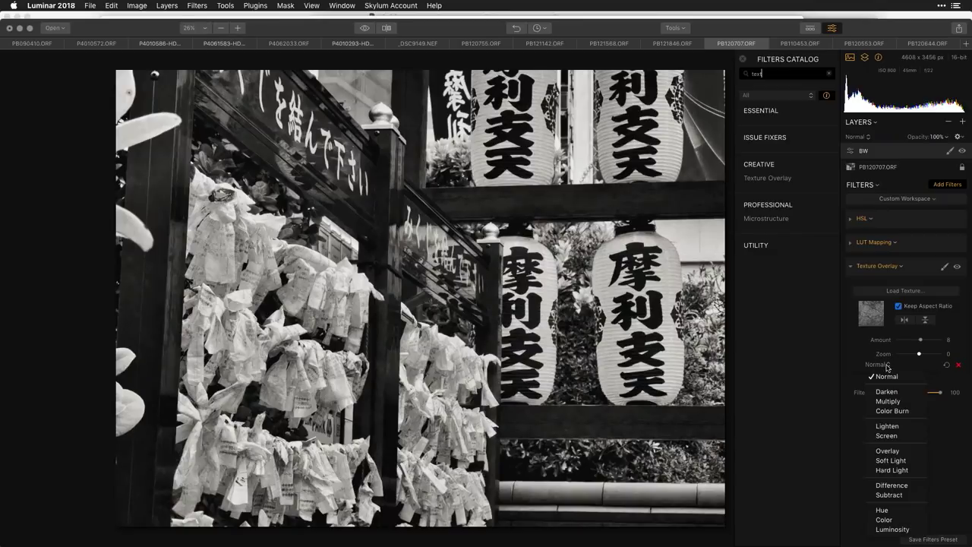
left_click(889, 451)
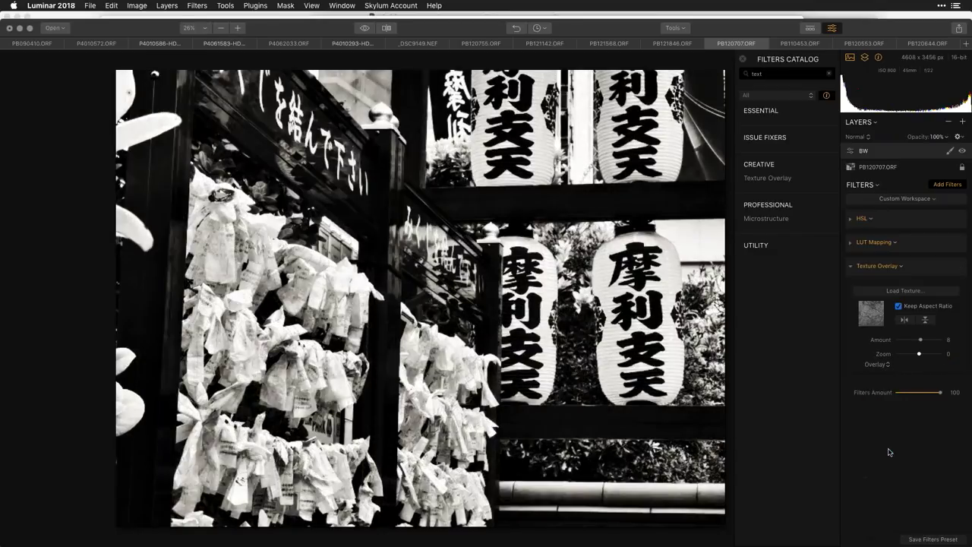
Step: Set the texture's blend mode to Lighten with an amount of 17, and compare the photo with the texture off and on
left_click(884, 367)
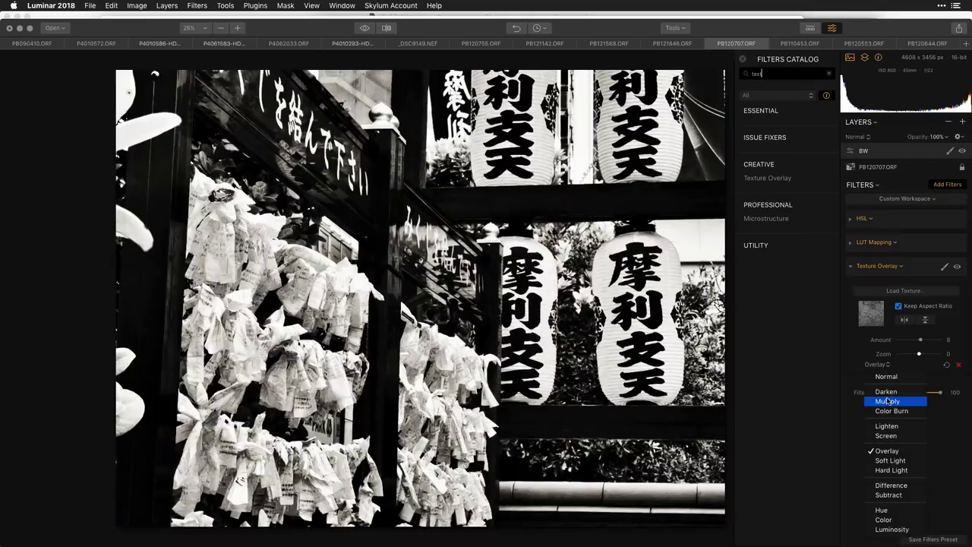
left_click(887, 425)
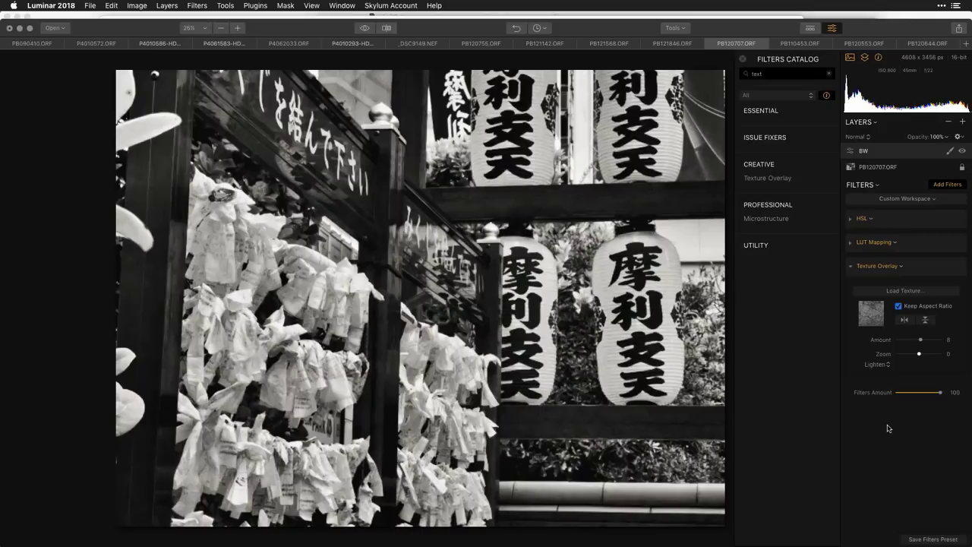
left_click_drag(922, 341, 924, 341)
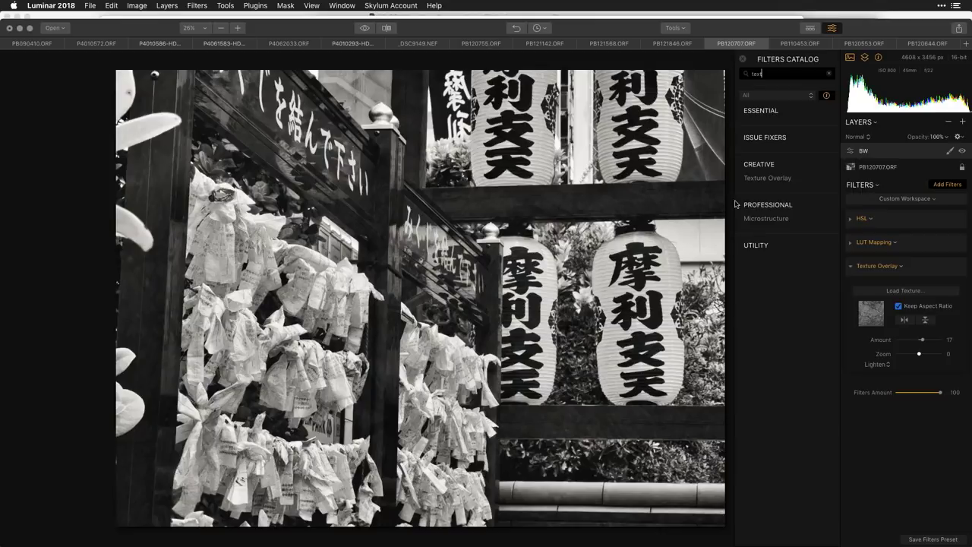
left_click(958, 268)
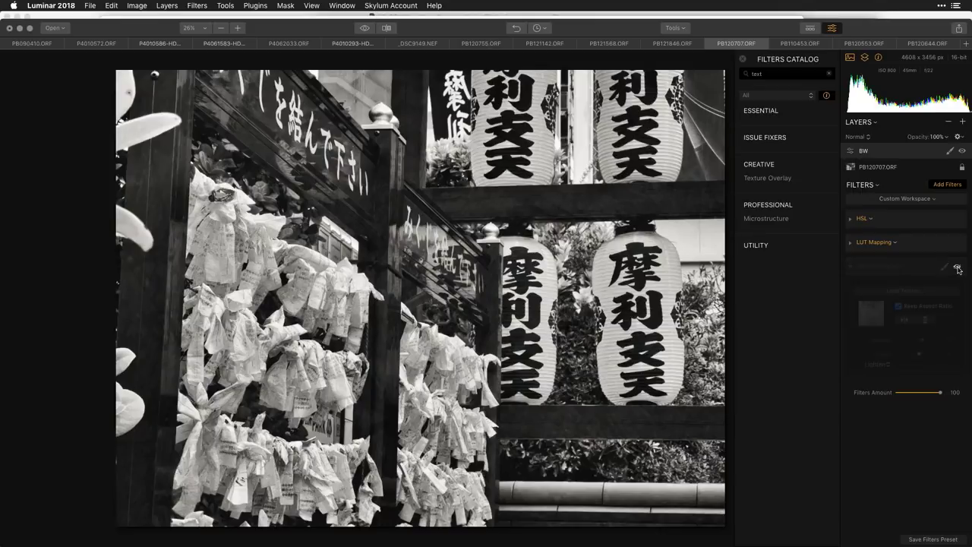
left_click(958, 268)
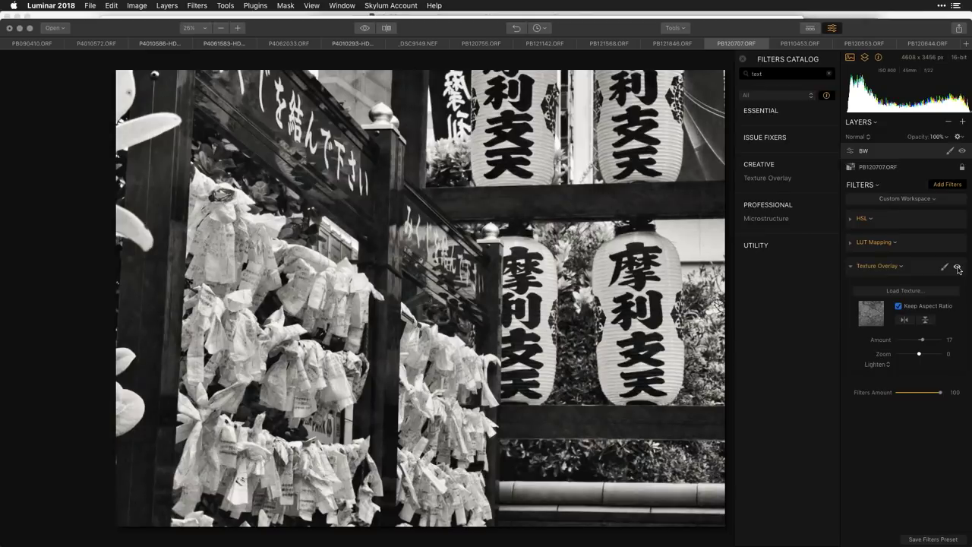
Step: Add a Vignette filter with amount -62, size 25 and feather 39, and collapse the Texture Overlay and Vignette filters
double_click(755, 74)
type("vignette")
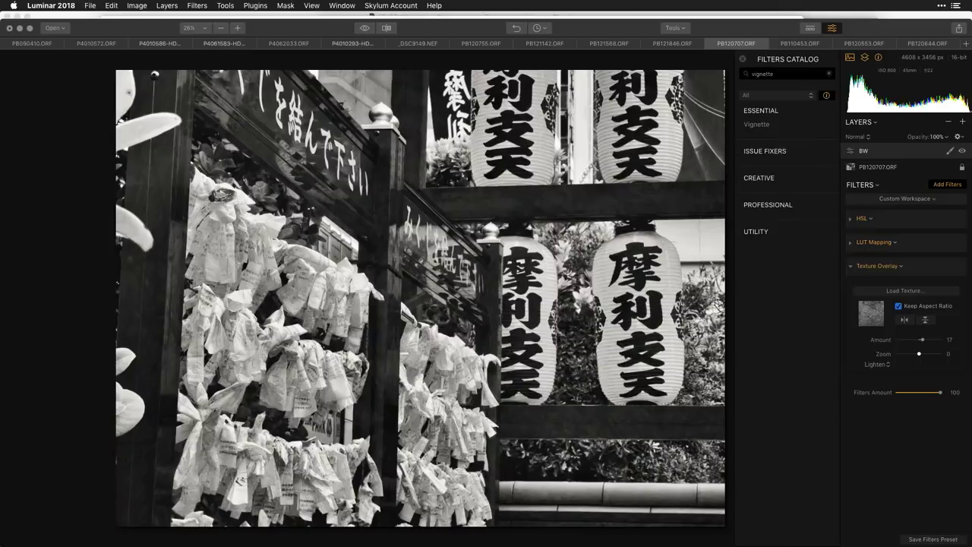
left_click(760, 128)
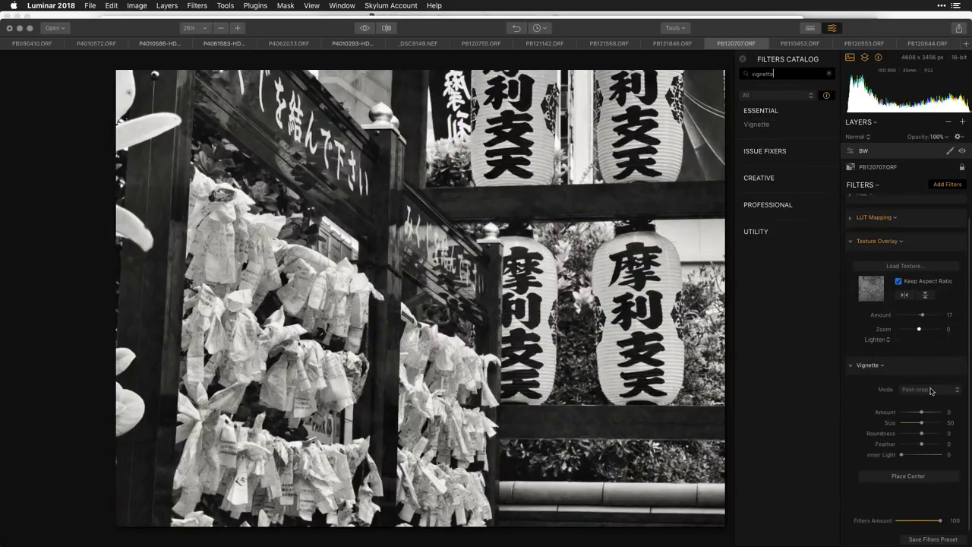
left_click_drag(919, 414, 930, 446)
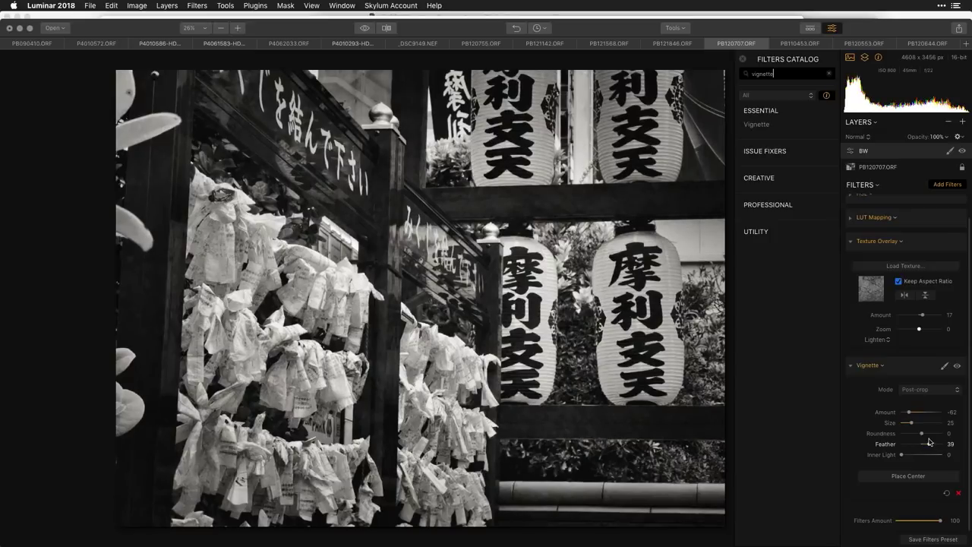
left_click(851, 242)
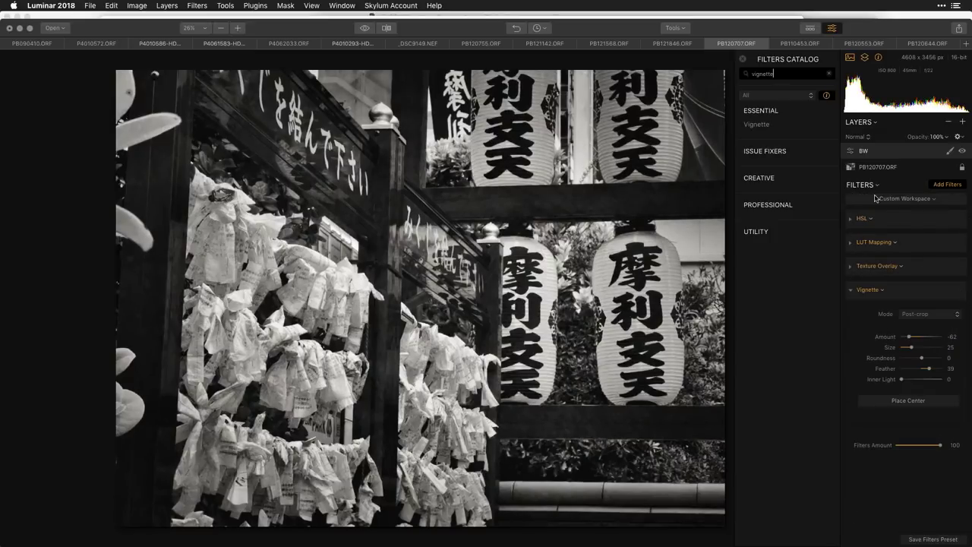
left_click(852, 291)
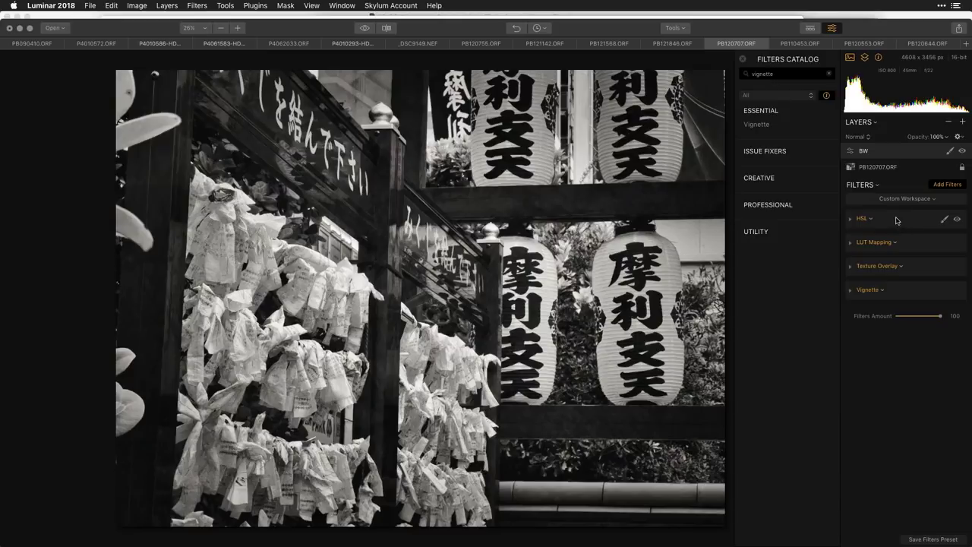
Step: Save the BW layer's filters as a preset named "BW Street" and display the User Presets category
left_click(810, 29)
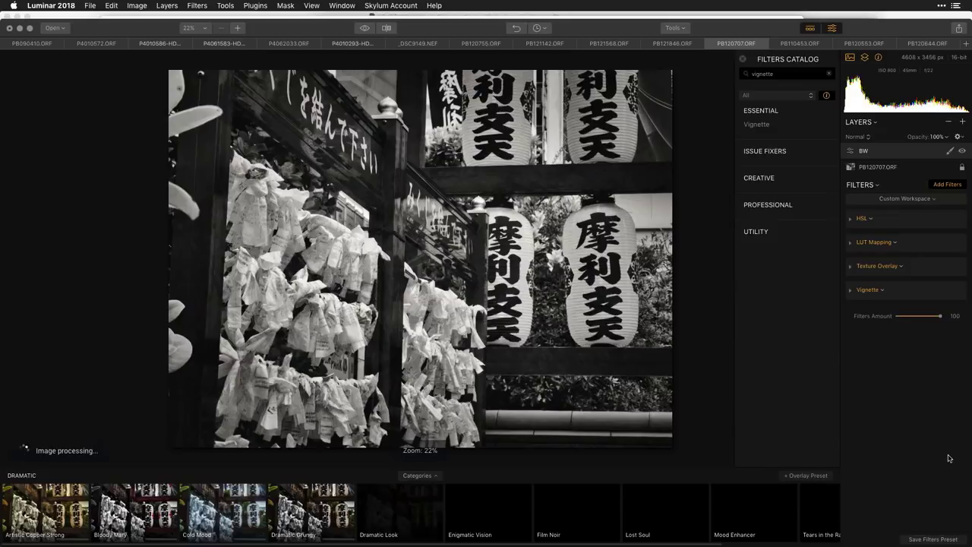
left_click(927, 540)
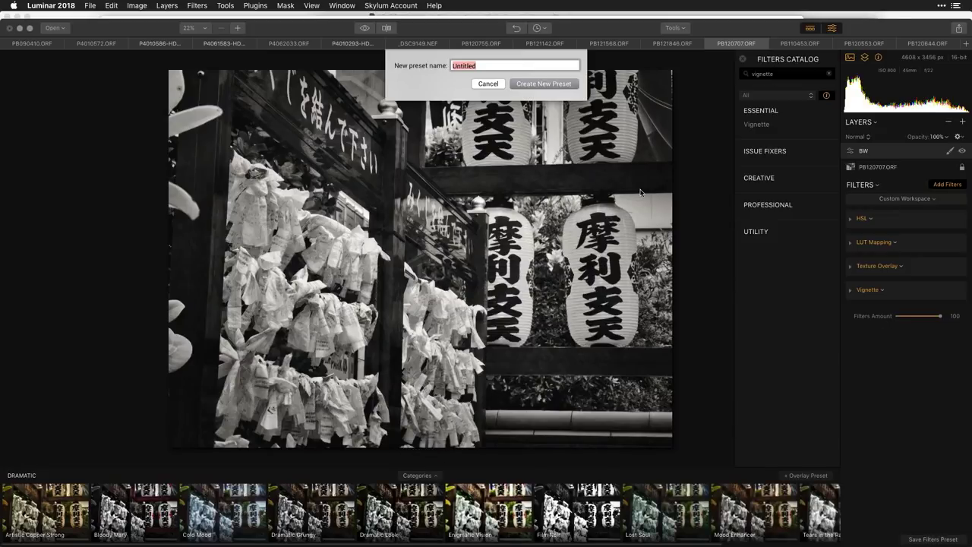
type("BW Street")
left_click(563, 85)
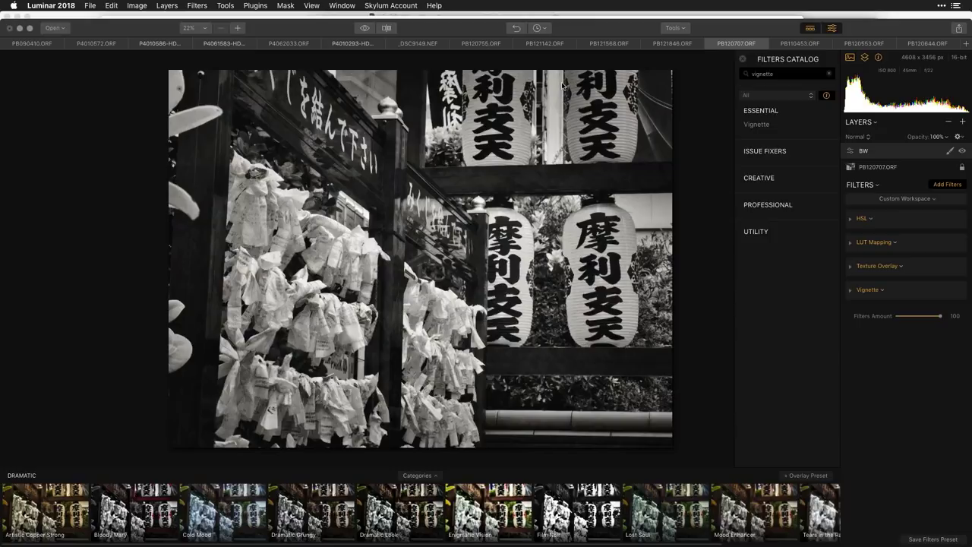
left_click(427, 476)
left_click(283, 422)
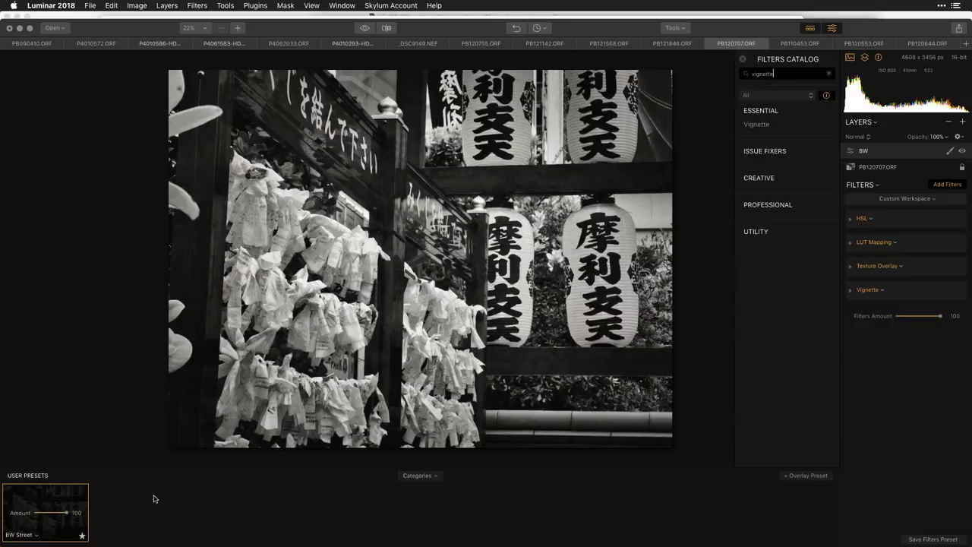
Step: Switch to the fish market photo PB120553.ORF and add a new adjustment layer
left_click(805, 47)
left_click(865, 45)
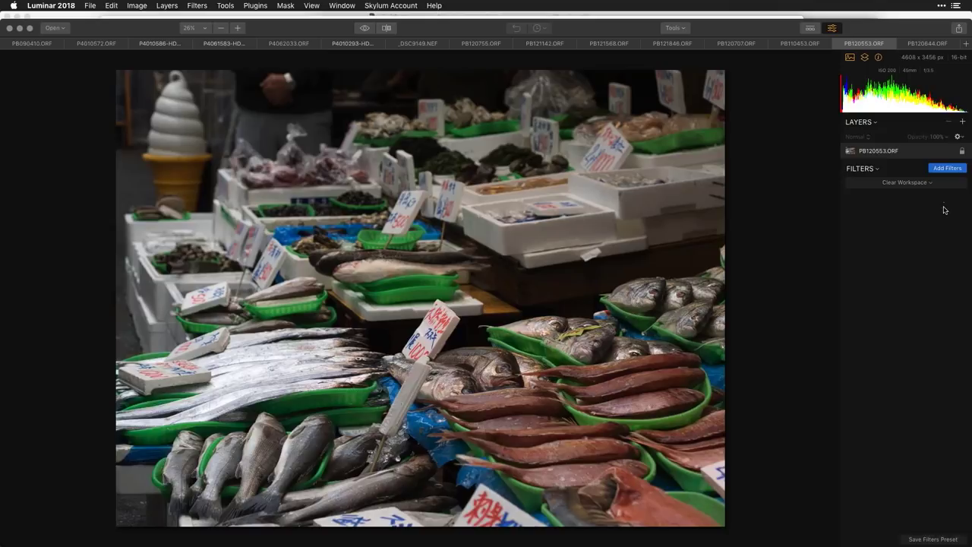
left_click(963, 124)
left_click(954, 130)
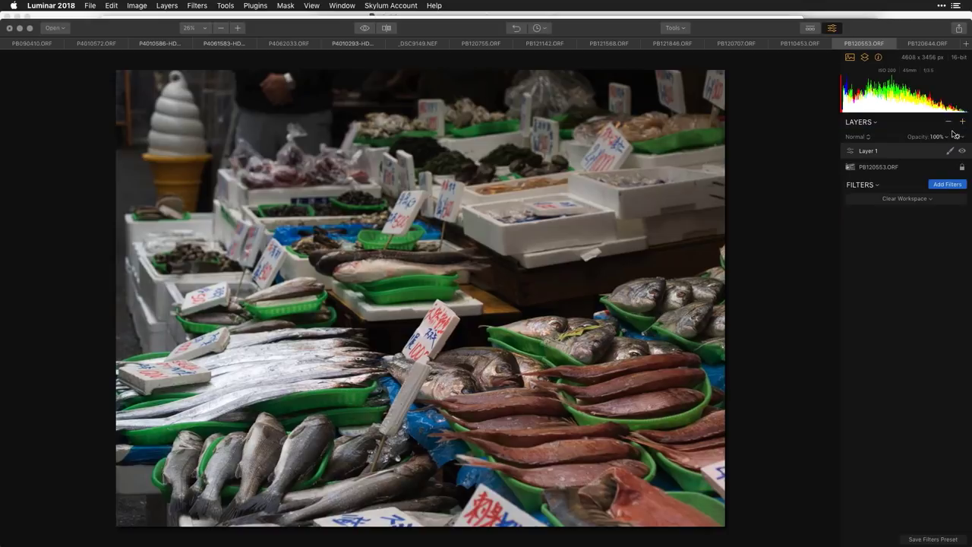
Step: Apply the BW Street user preset to the new adjustment layer and collapse its HSL filter
left_click(811, 28)
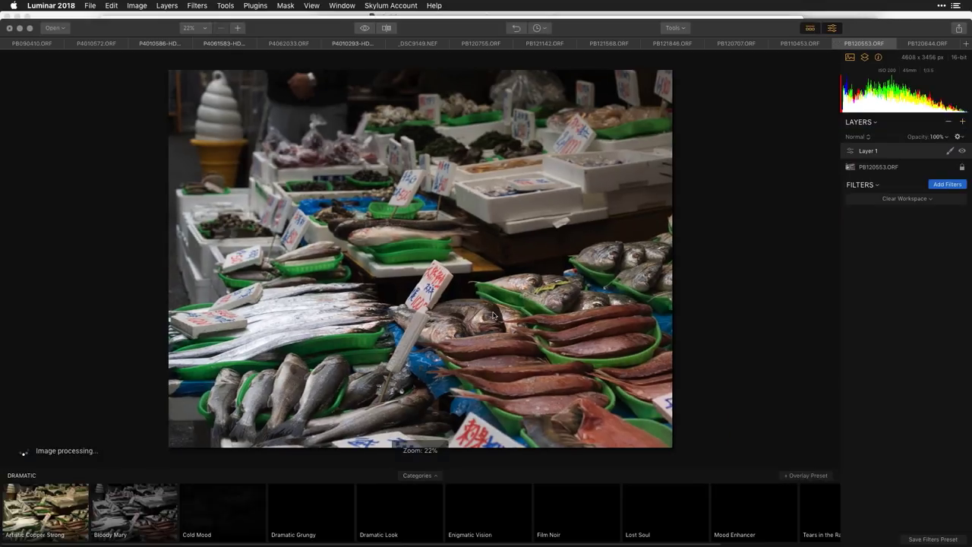
left_click(418, 475)
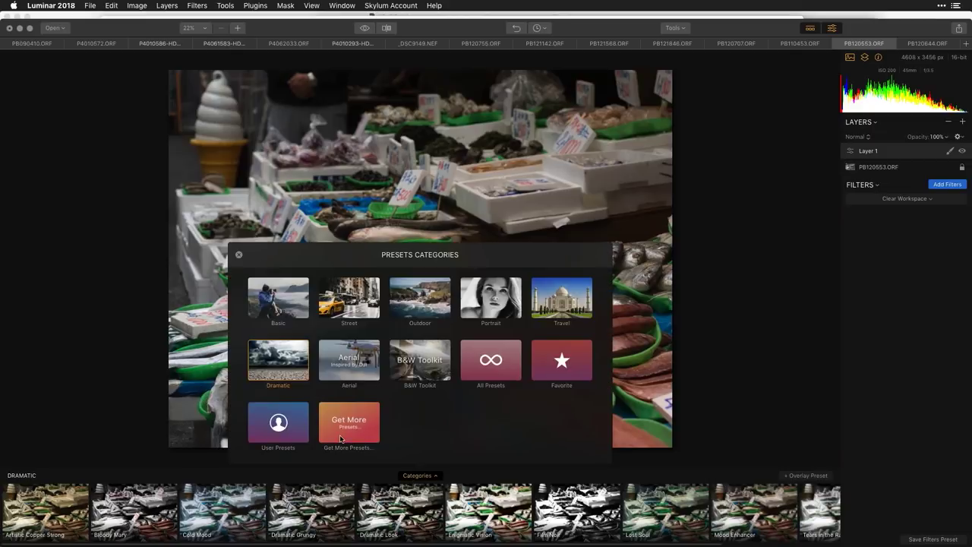
left_click(286, 413)
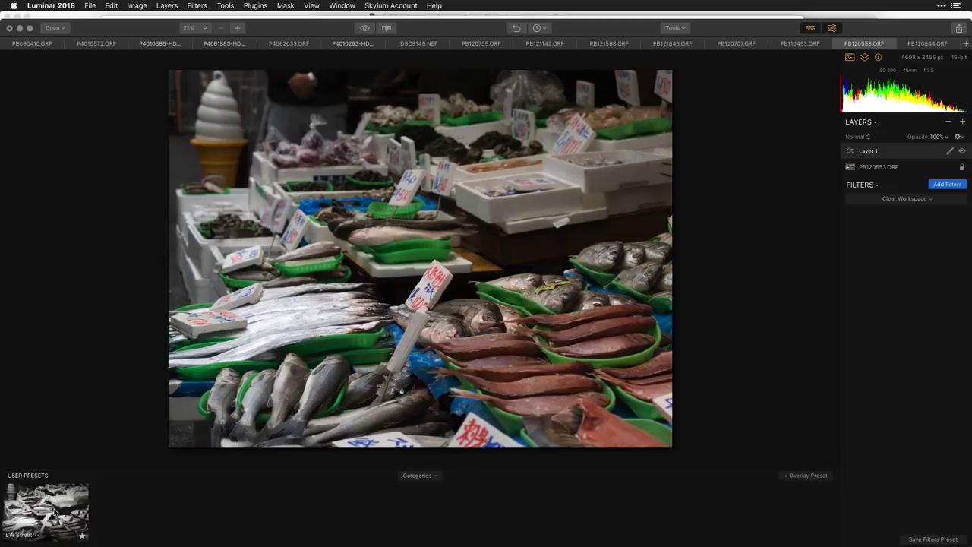
left_click(55, 513)
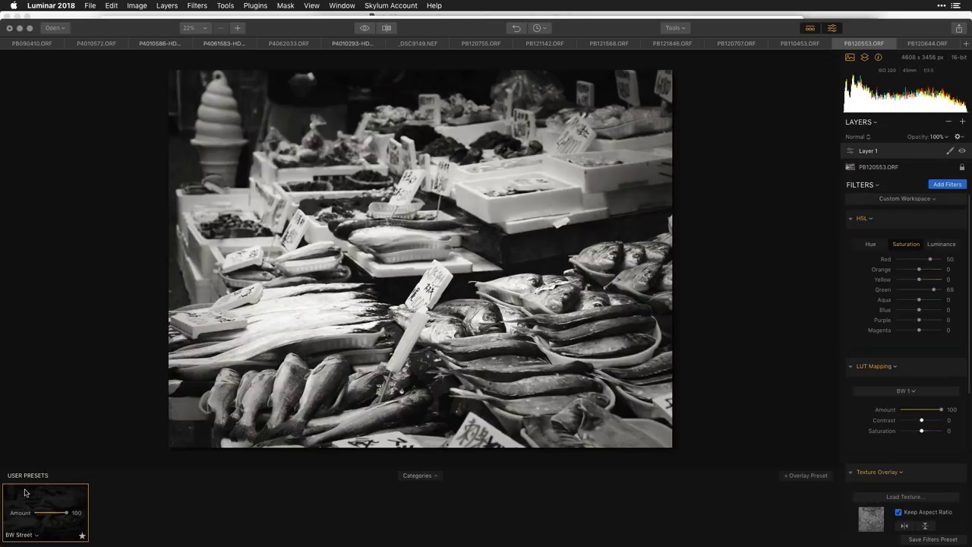
mouse_move(438, 485)
left_click(851, 220)
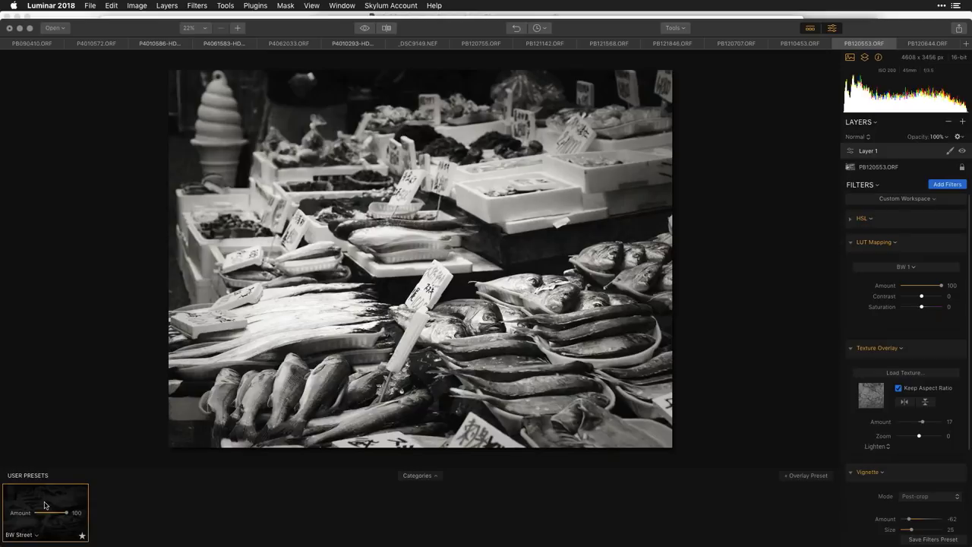
Step: Switch to Lattice and open the LUT BW 1.cube from the Webinar_LUTs folder
key("super+Tab")
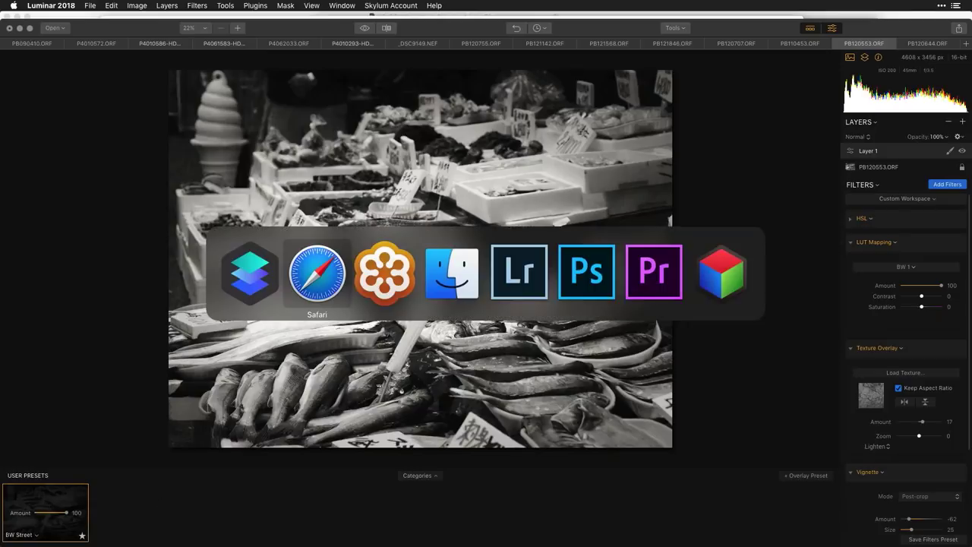
left_click(714, 282)
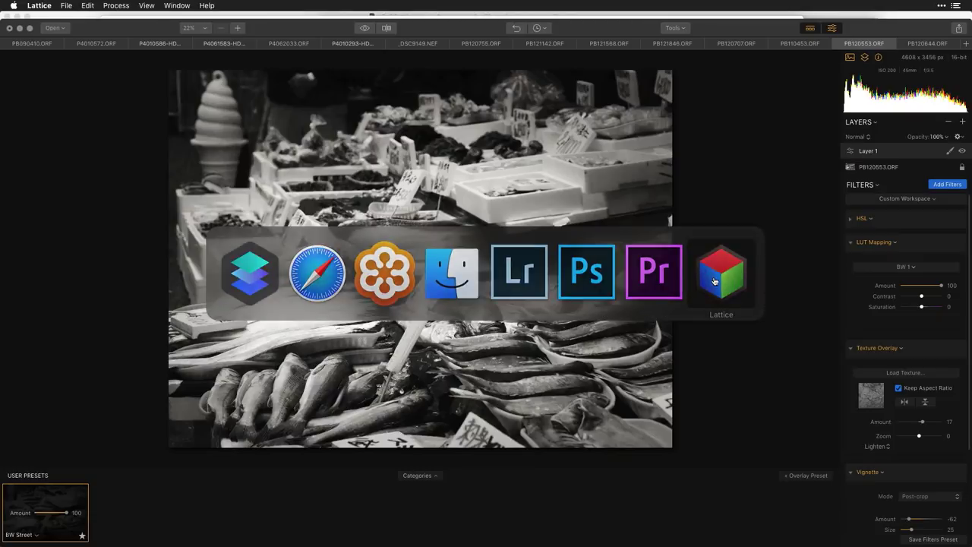
left_click(67, 5)
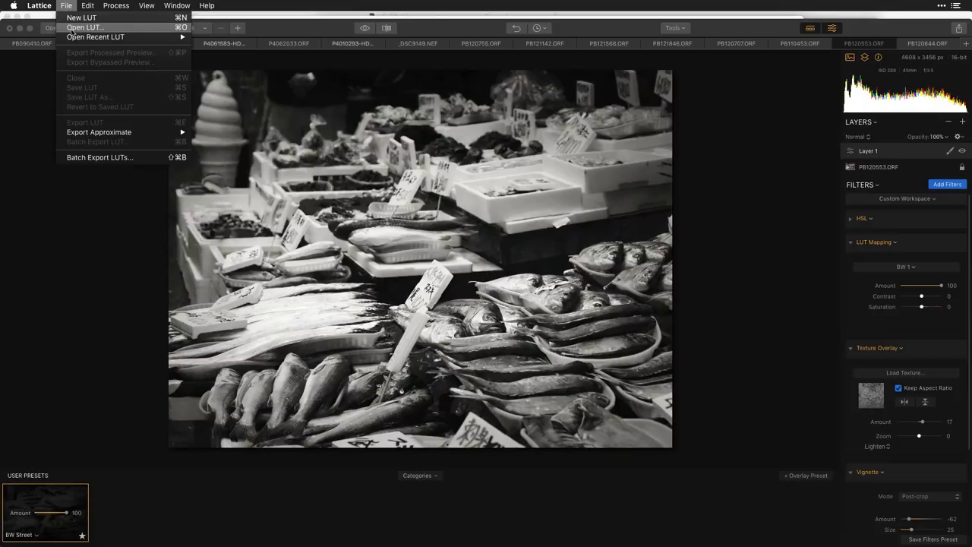
left_click(72, 28)
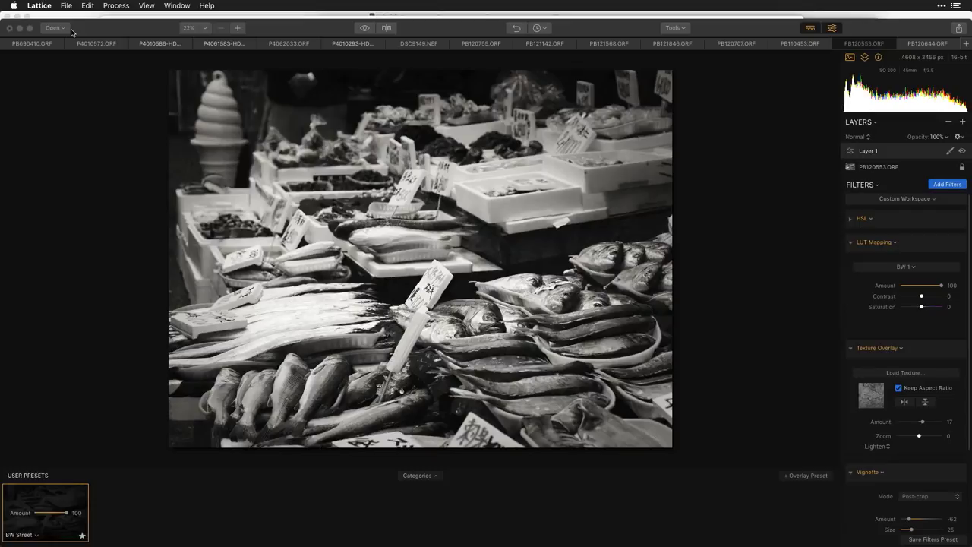
left_click(490, 99)
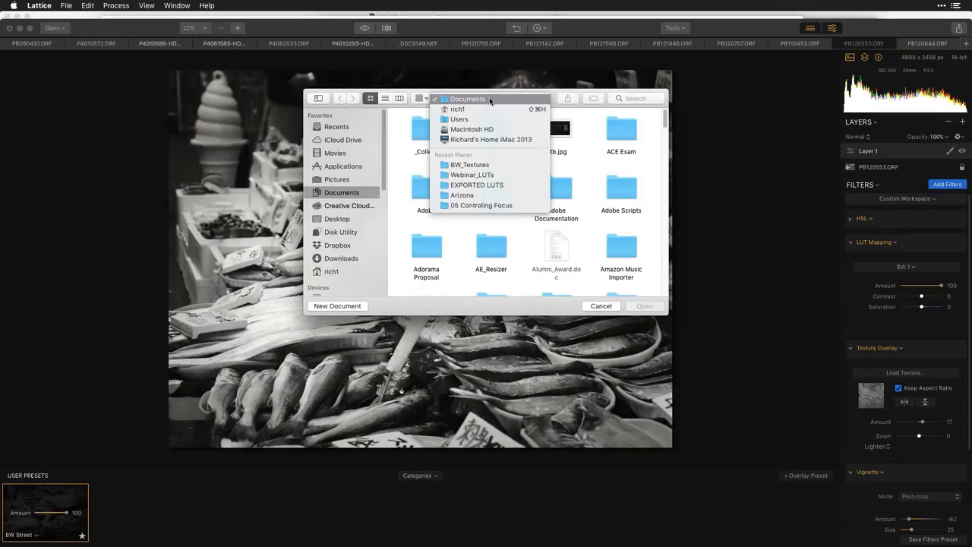
left_click(486, 175)
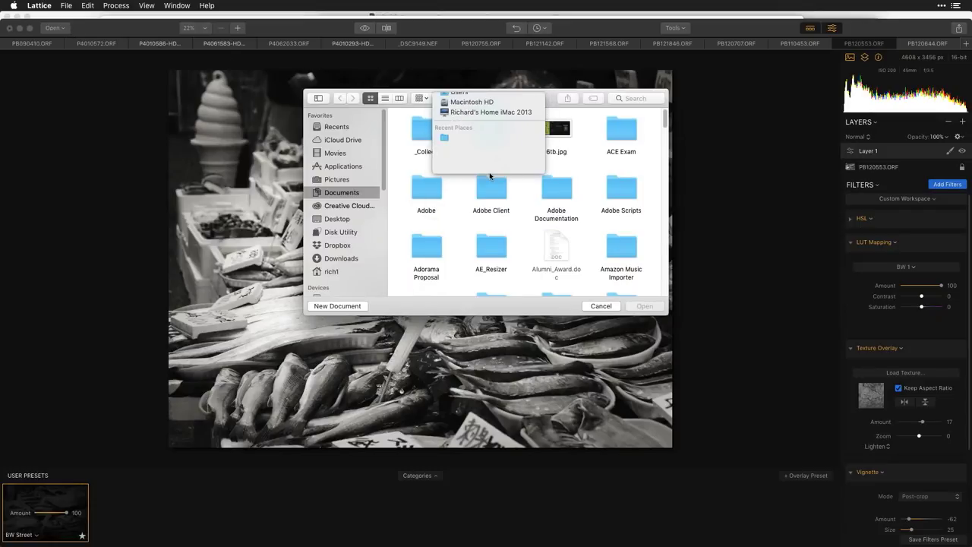
left_click(502, 139)
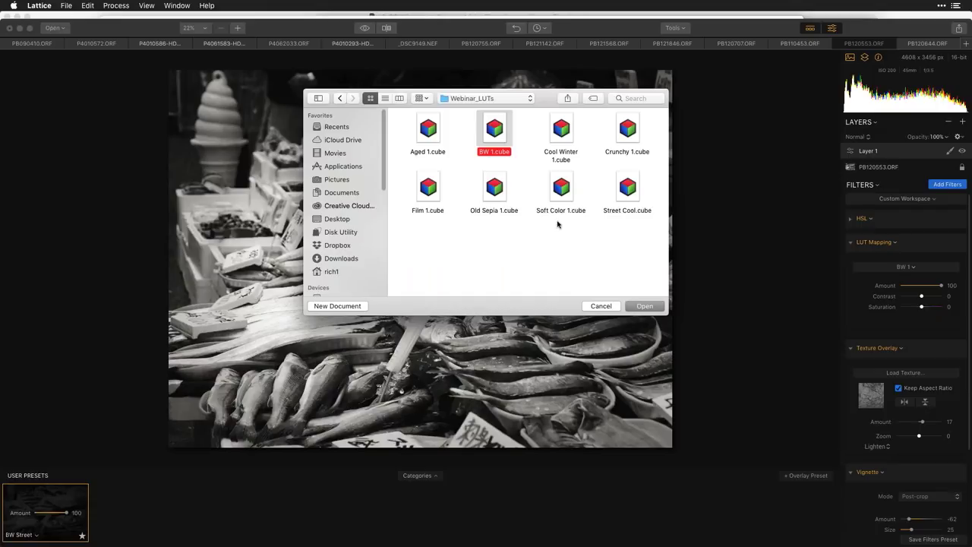
left_click(640, 308)
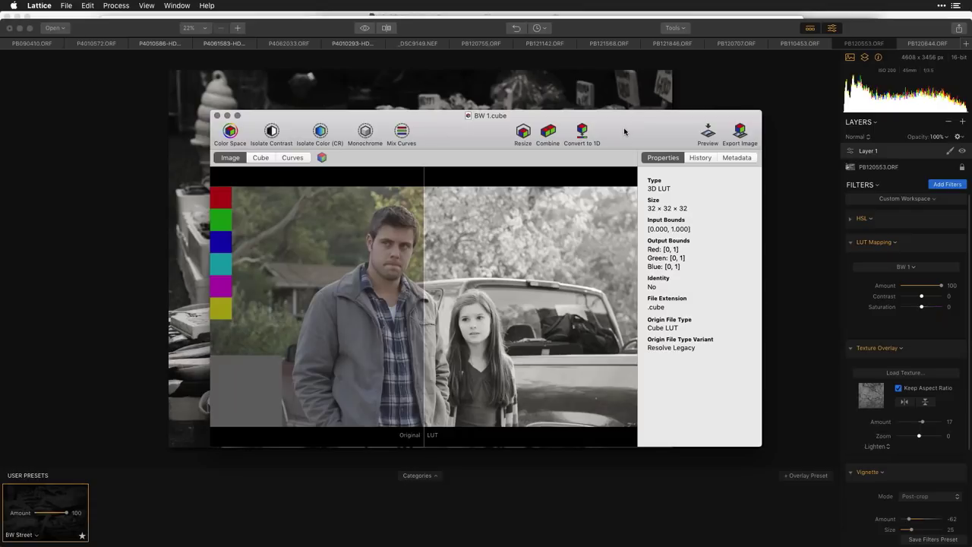
Step: Examine the BW 1 LUT as curves and as a 3D cube, moving its window aside
left_click(293, 157)
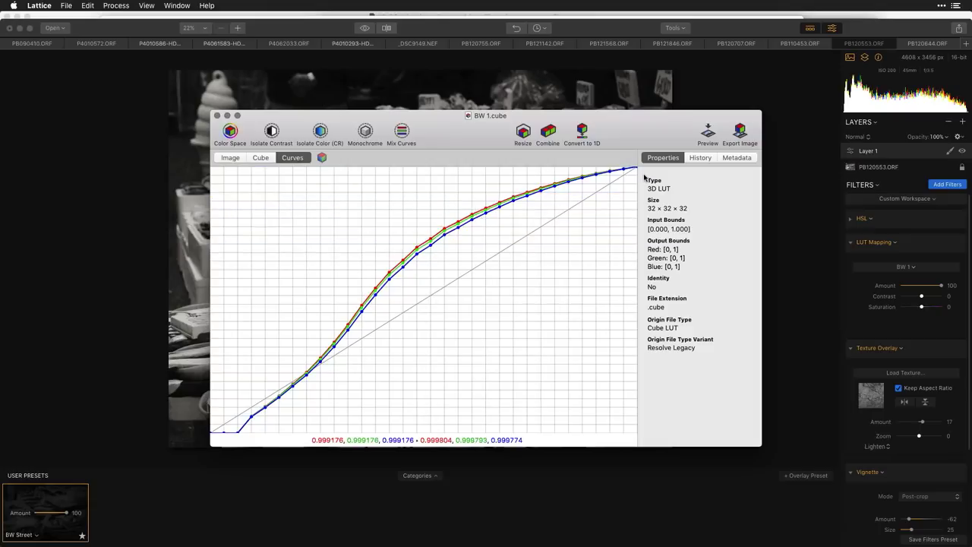
left_click_drag(623, 121, 673, 121)
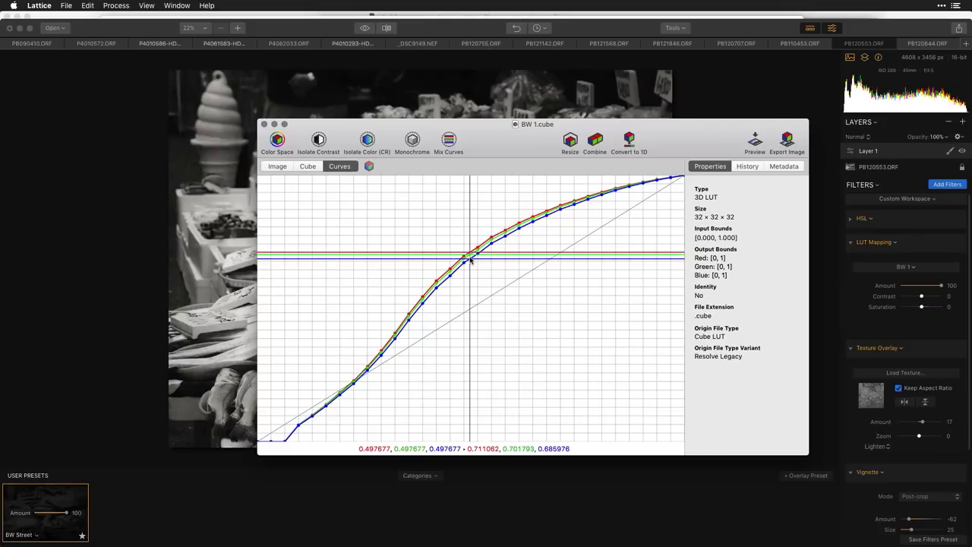
left_click_drag(494, 146, 544, 157)
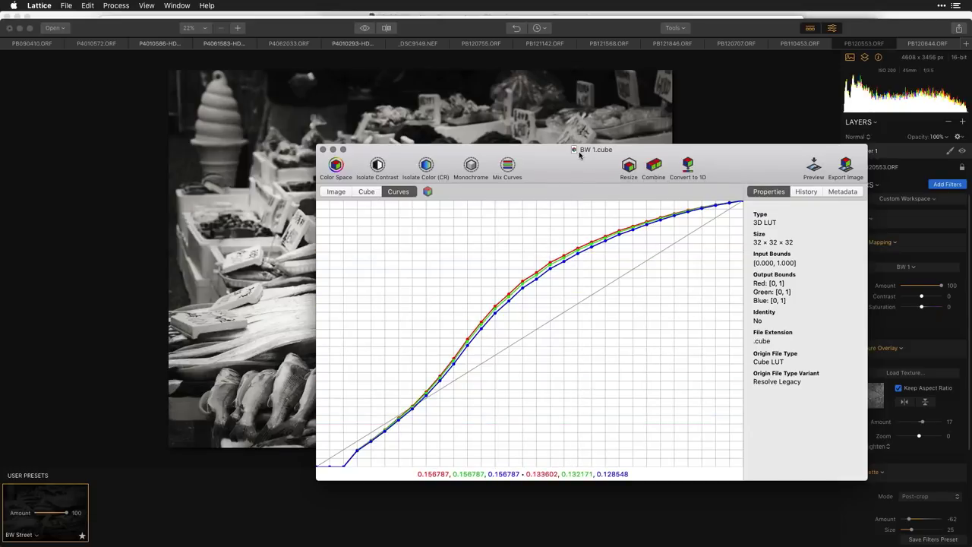
left_click(373, 194)
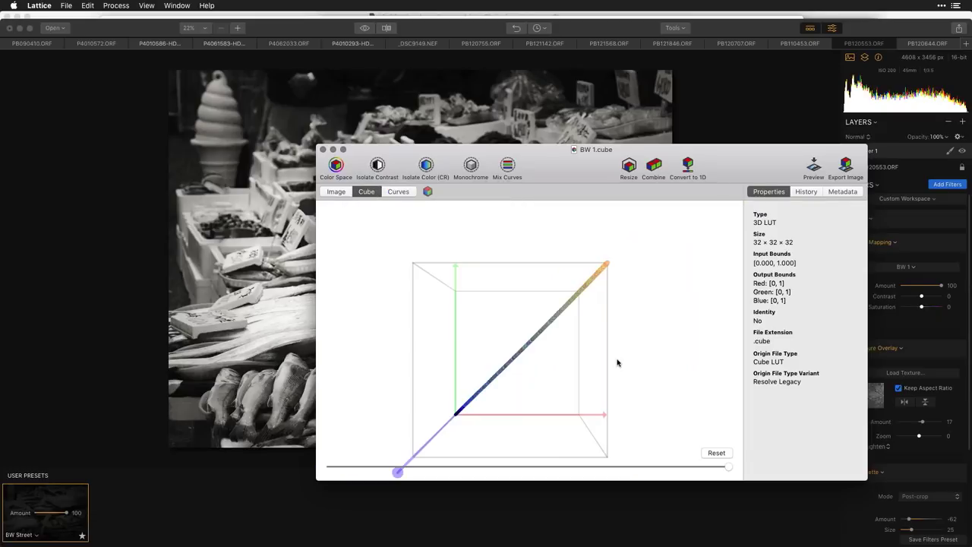
mouse_move(729, 470)
left_mouse_down()
mouse_move(486, 452)
mouse_move(312, 465)
mouse_move(743, 465)
left_mouse_up()
Step: Open Cool Winter 1.cube and shift the original/LUT divider so the LUT covers nearly the whole preview image
left_click(67, 6)
left_click(69, 29)
left_click(561, 135)
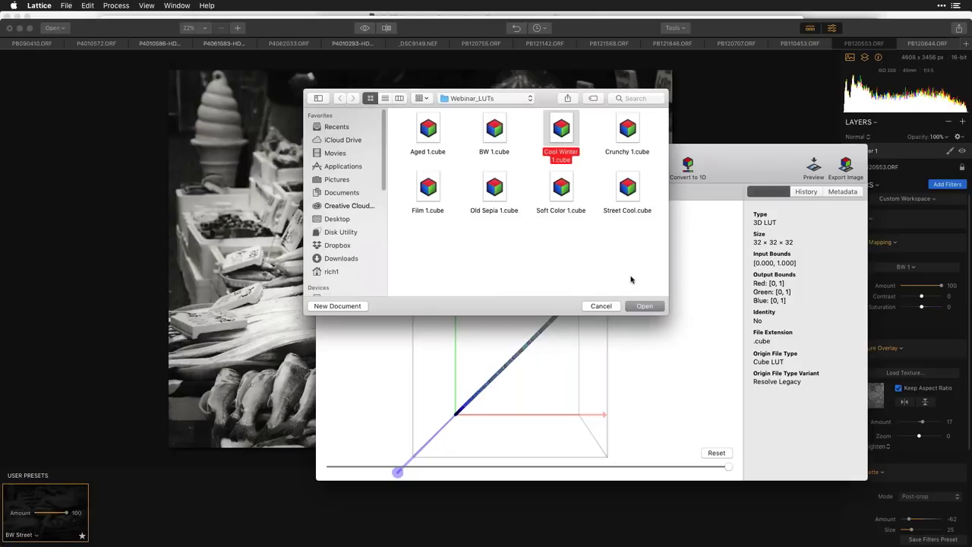
left_click(644, 306)
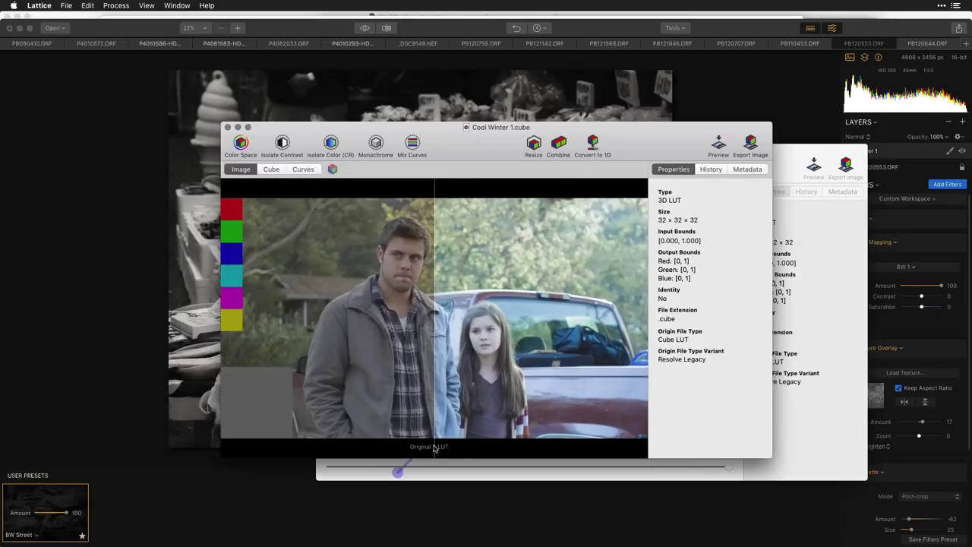
left_click_drag(435, 448, 245, 431)
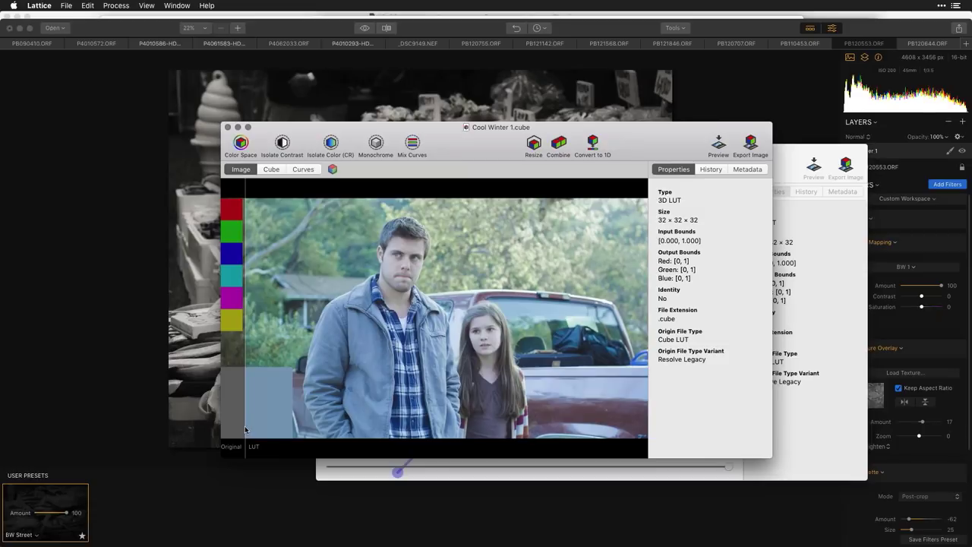
Step: Examine the Cool Winter 1 LUT as a rotated cube with its mapping removed and restored, as curves, and return to the image preview
left_click(270, 170)
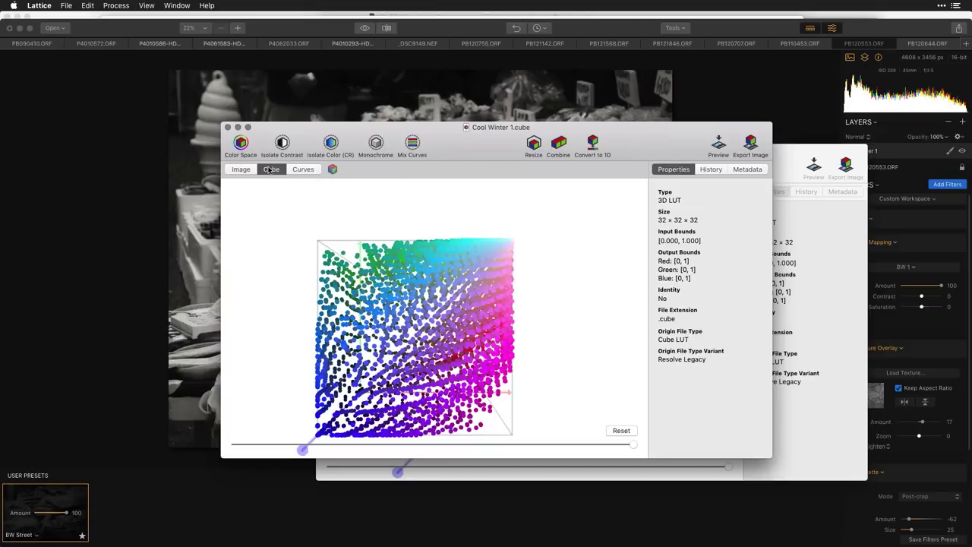
left_click_drag(304, 450, 174, 459)
left_click_drag(478, 403, 269, 402)
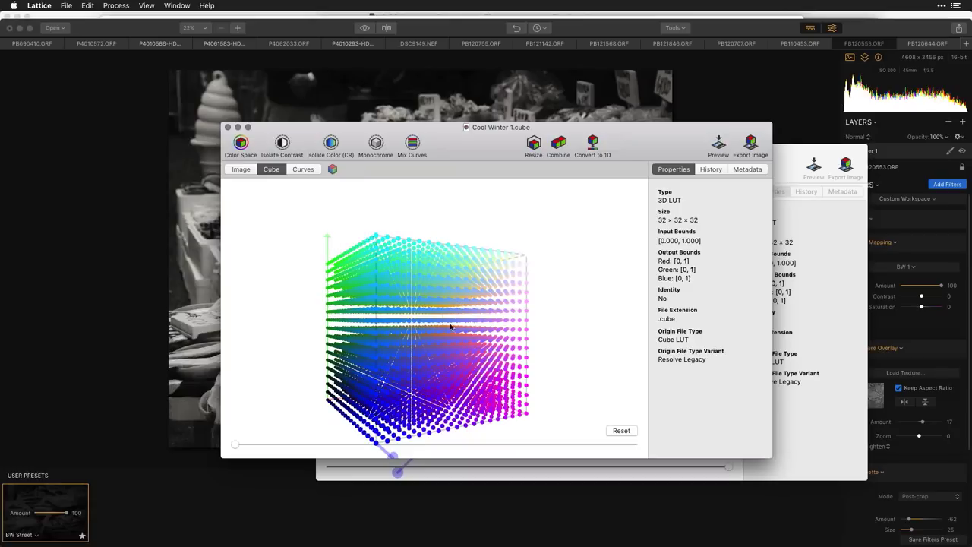
left_click_drag(238, 449, 849, 451)
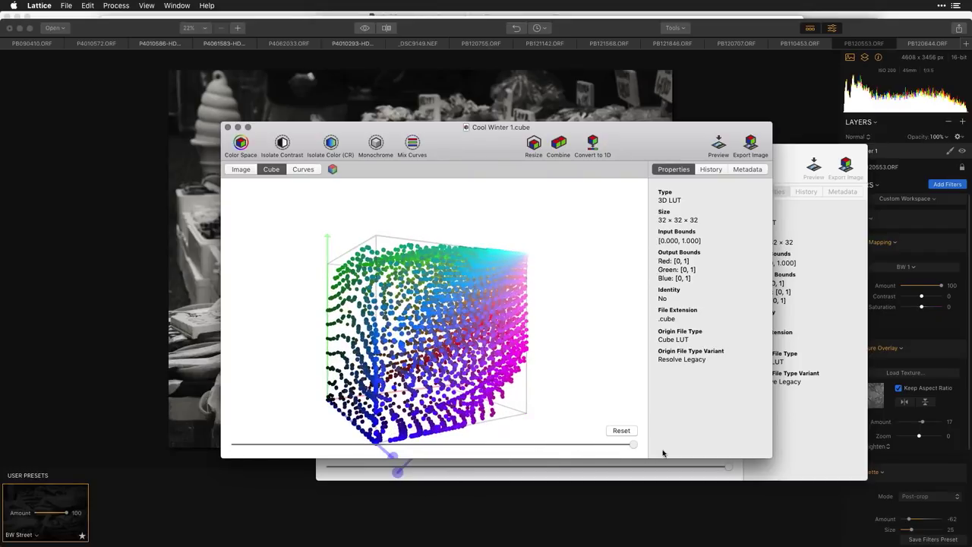
left_click_drag(394, 456, 484, 451)
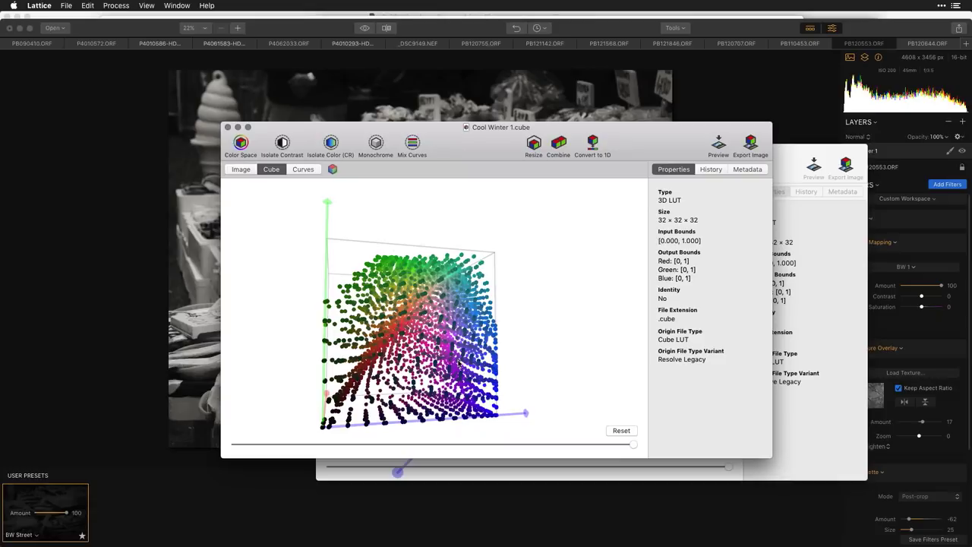
left_click(304, 169)
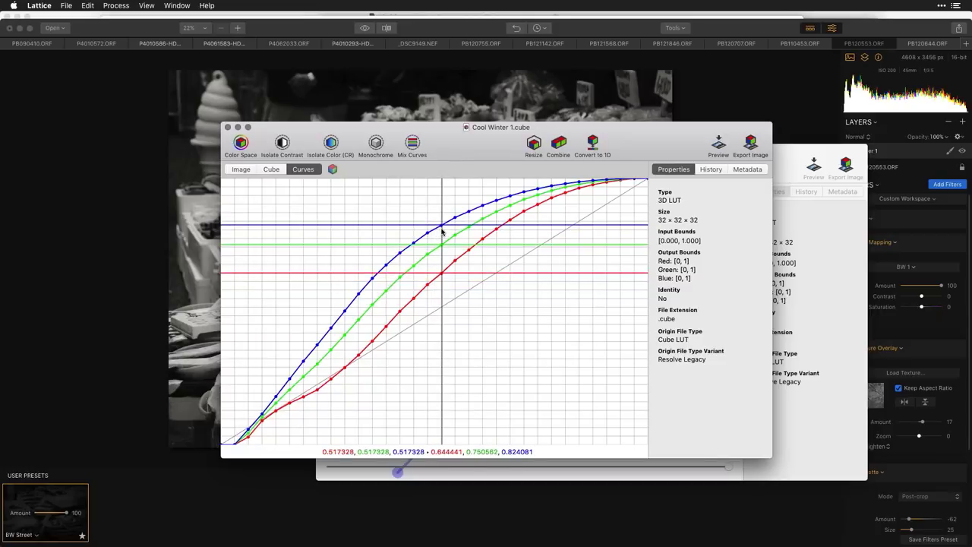
left_click(244, 170)
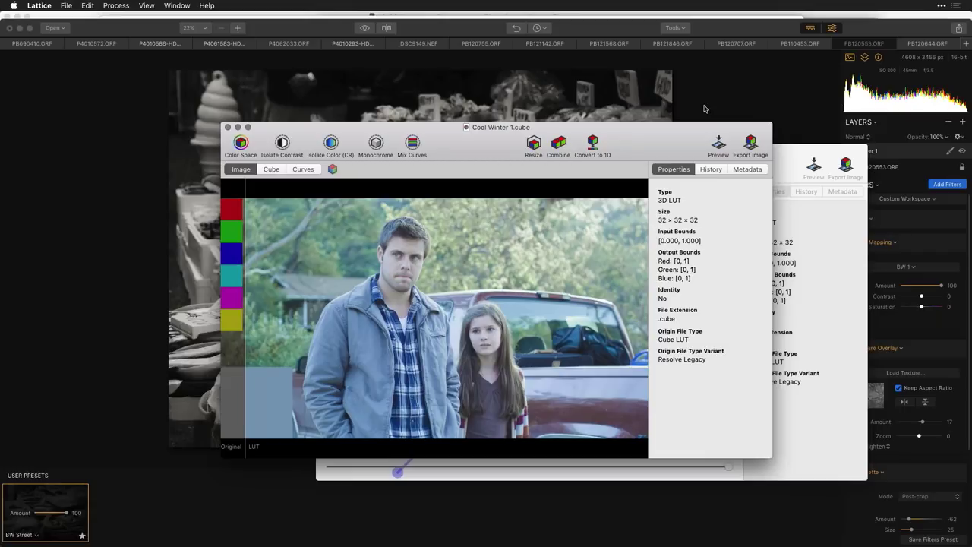
Step: Switch to Lightroom and on to Safari to view the Export LUT Lightroom Plugin web page
key("super+Tab")
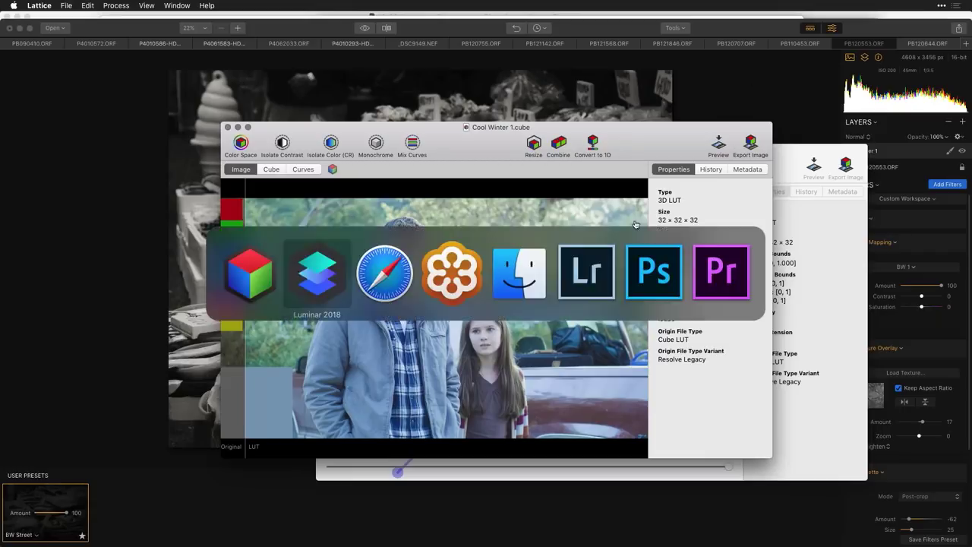
left_click(577, 283)
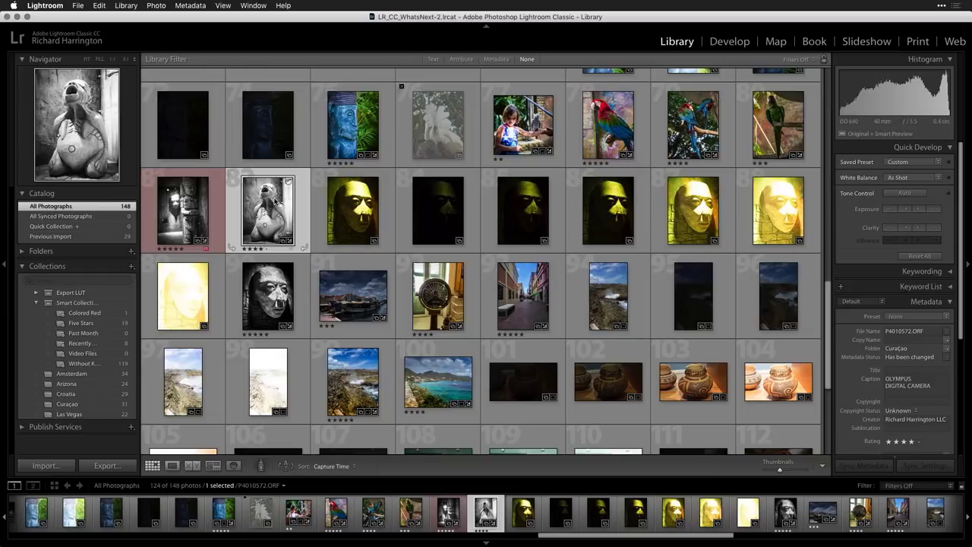
key("super+Tab")
key("super+Tab")
key("super+Tab")
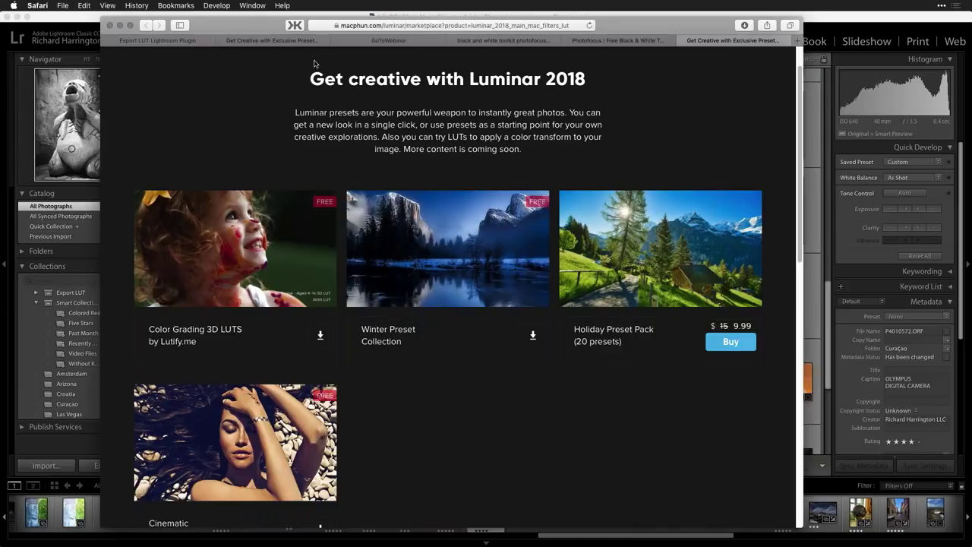
left_click(170, 42)
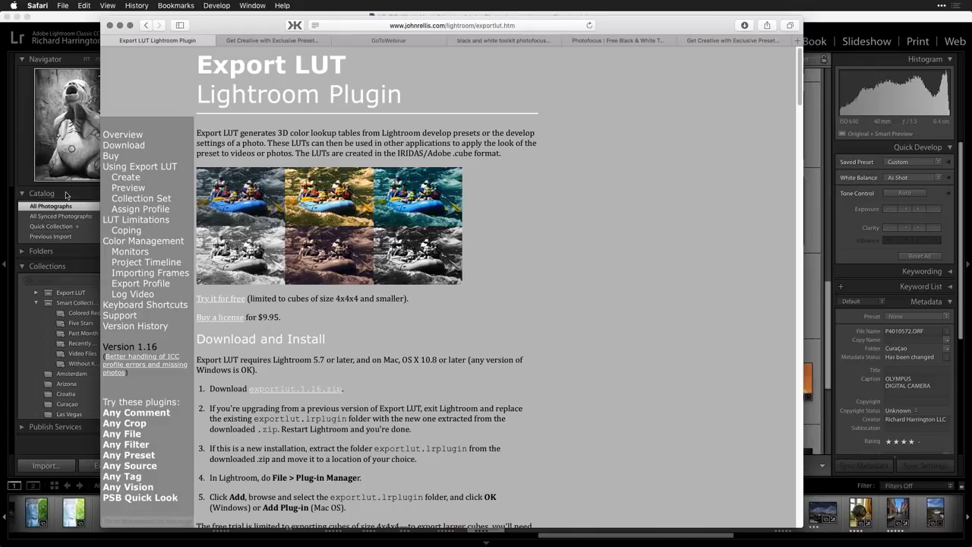
Step: Return to Lightroom and show the statue photo P4010572.ORF enlarged in Loupe view
left_click(19, 156)
key("e")
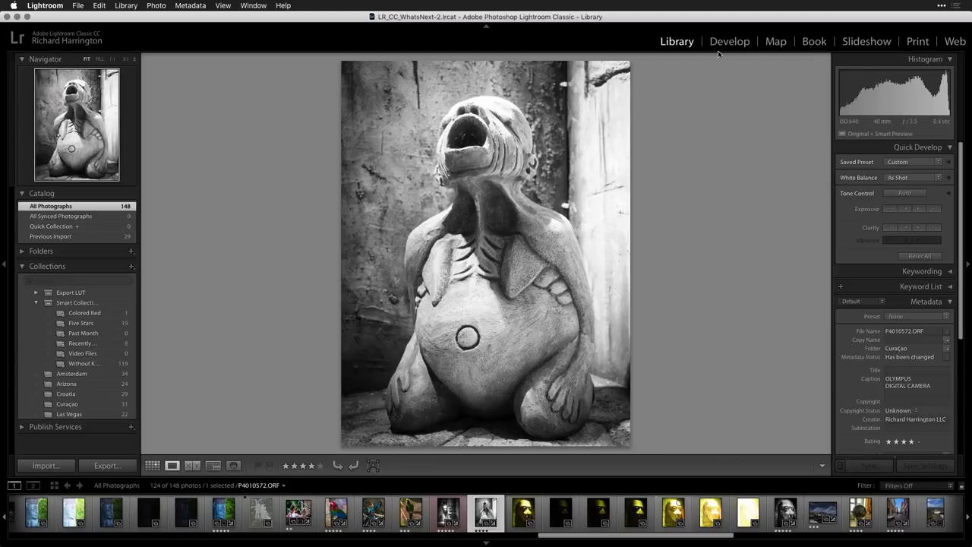
right_click(490, 512)
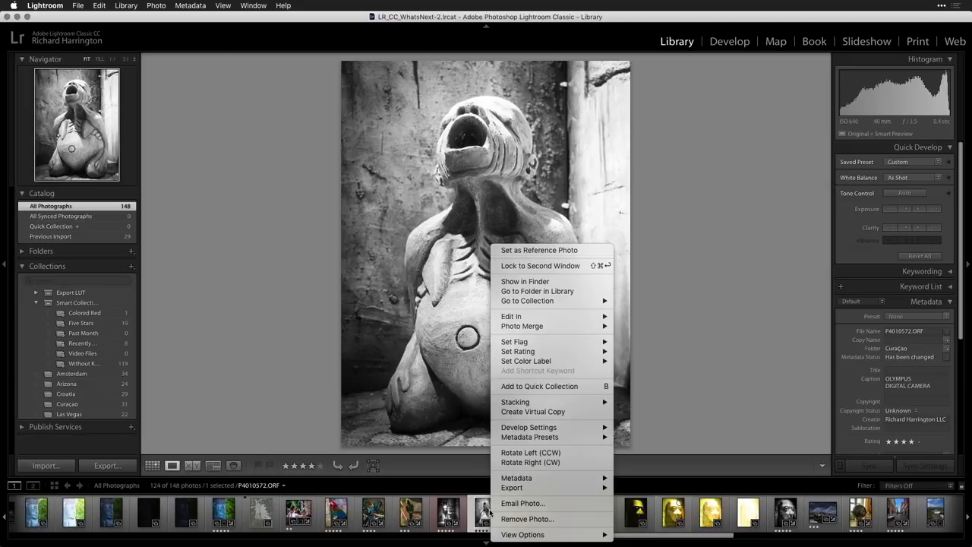
left_click(221, 328)
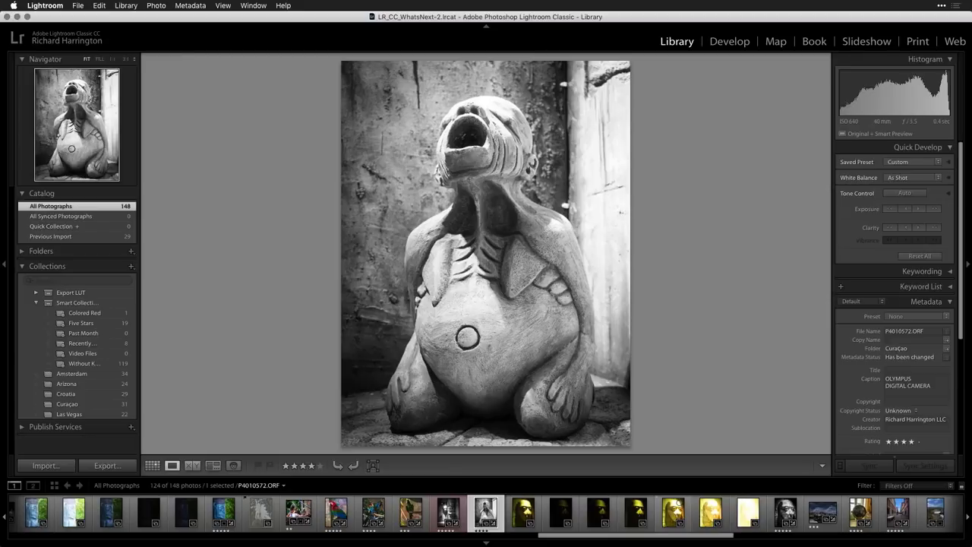
Step: Start the Export LUT plug-in for the statue photo
left_click(77, 5)
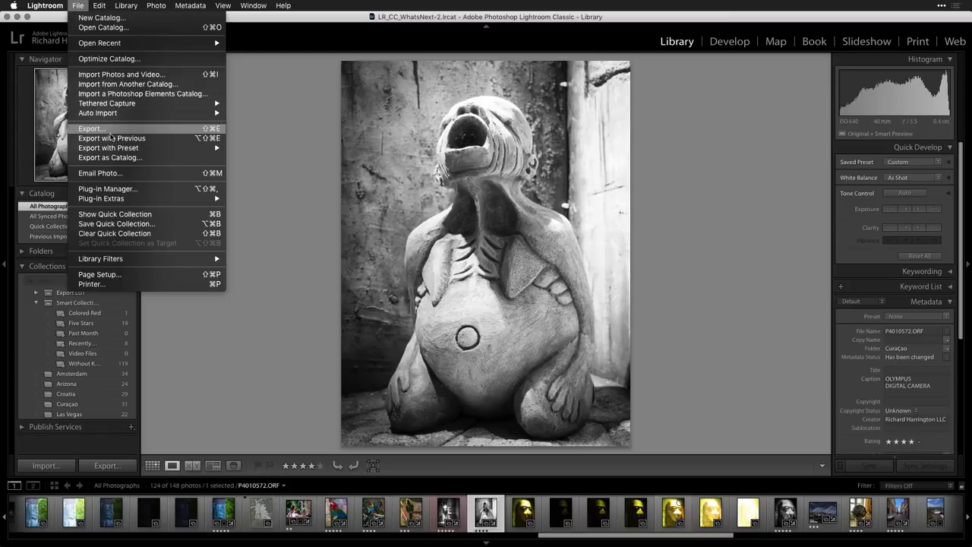
mouse_move(127, 199)
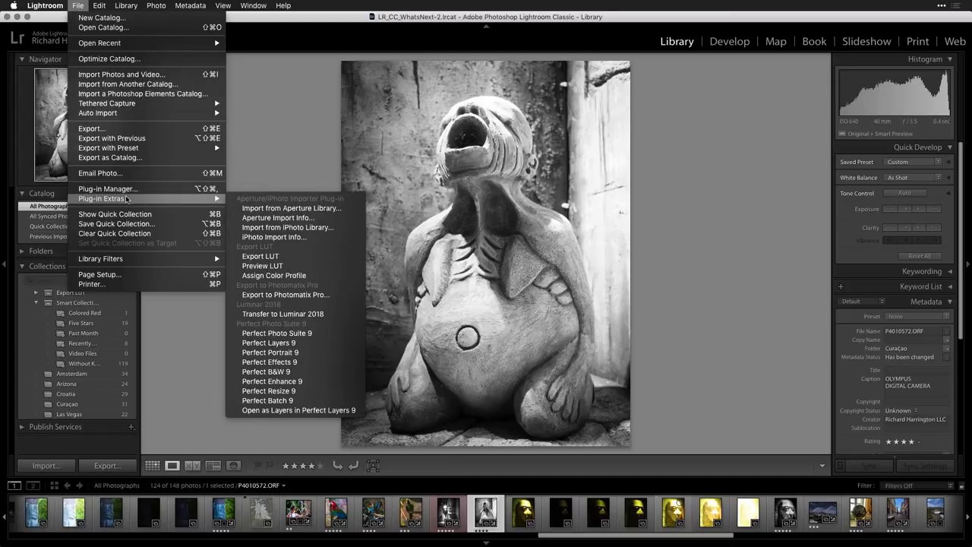
left_click(328, 259)
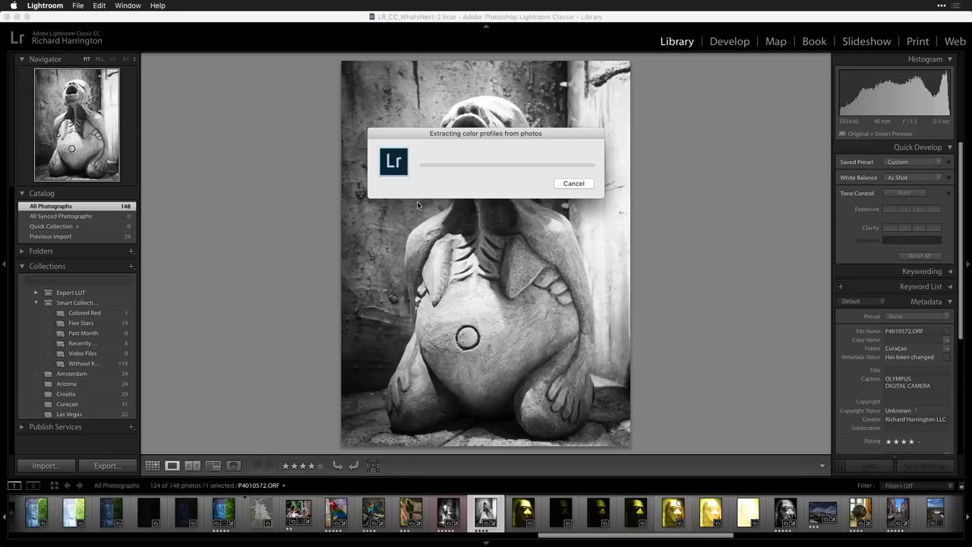
left_click_drag(462, 134, 690, 86)
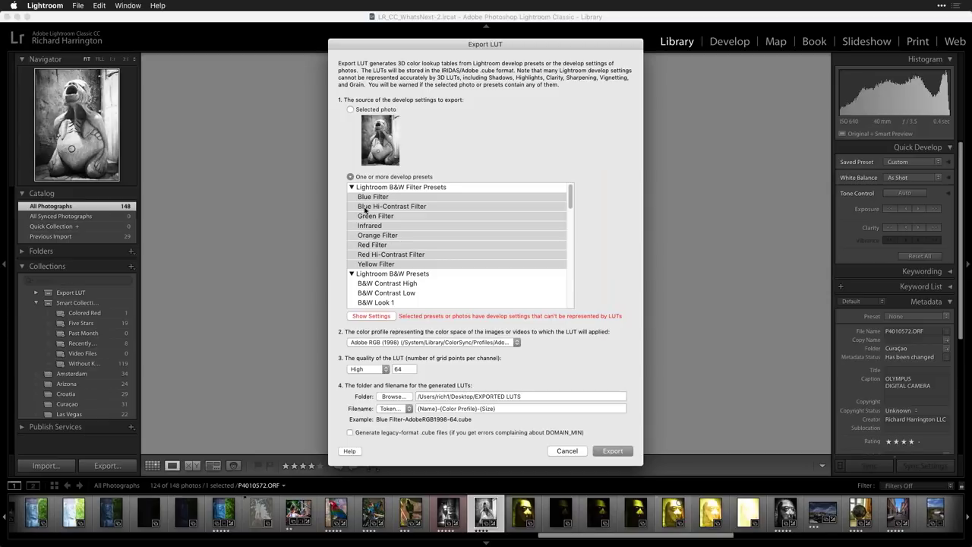
Step: Choose the user preset Sports Portrait Grit as the develop preset to export as a LUT
left_click(352, 188)
left_click(544, 135)
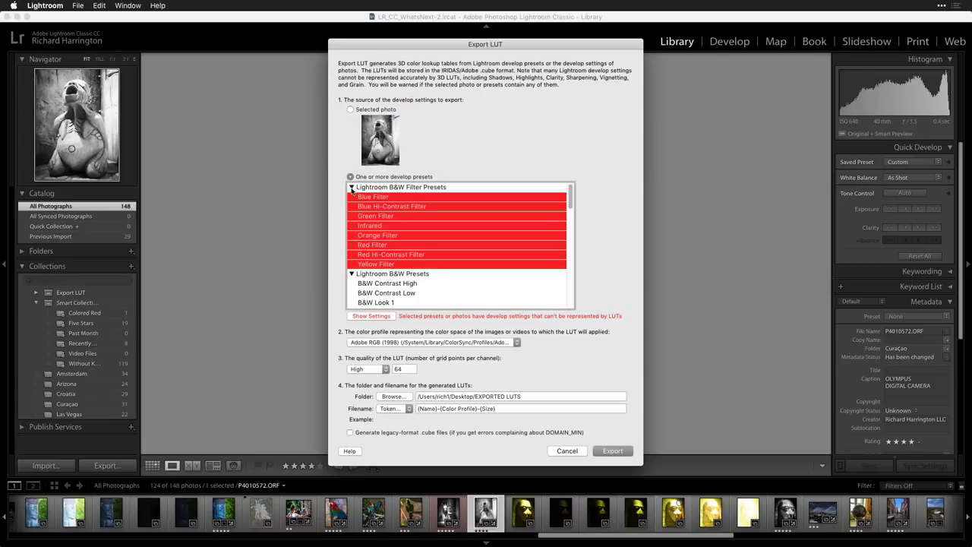
left_click_drag(570, 200, 574, 310)
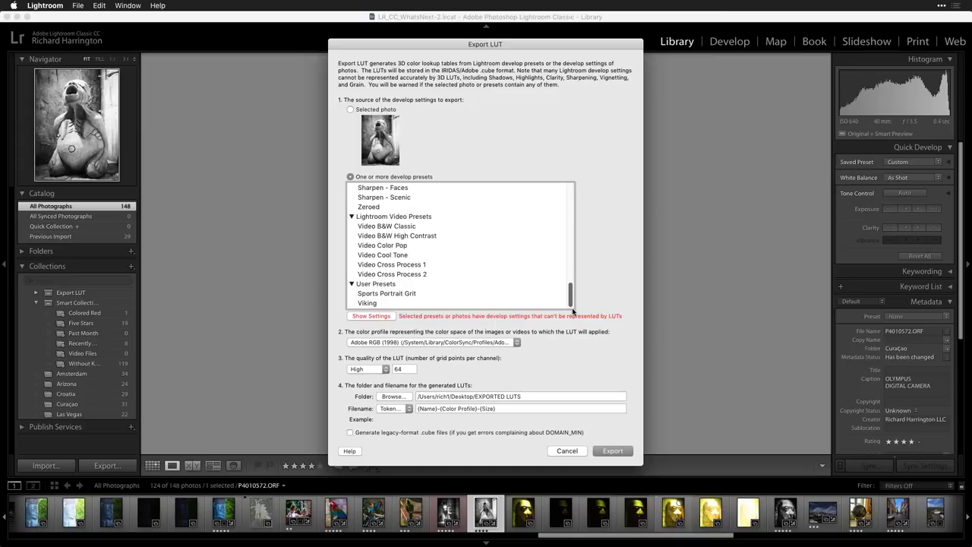
left_click(407, 294)
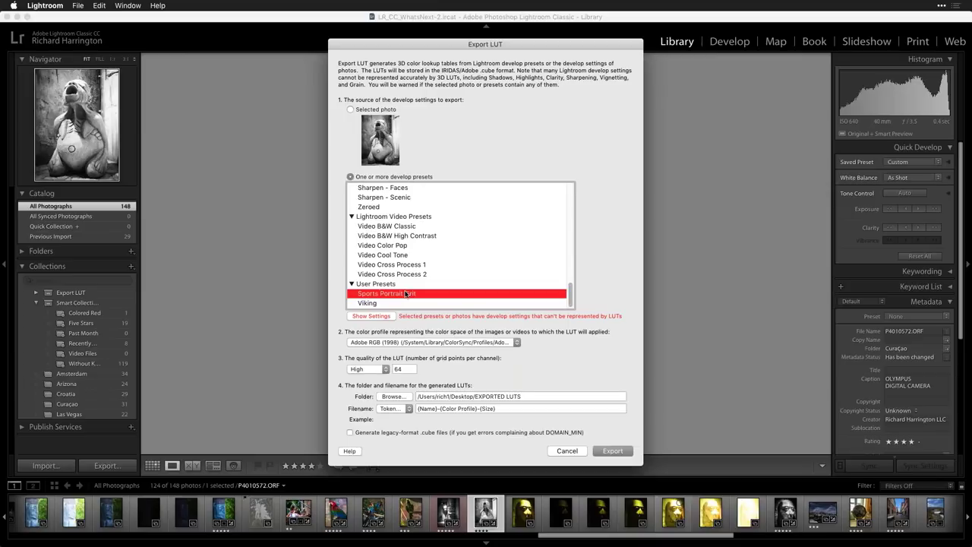
Step: Export the Sports Portrait Grit preset as a LUT and restart the Export LUT plug-in for the statue photo
left_click(613, 452)
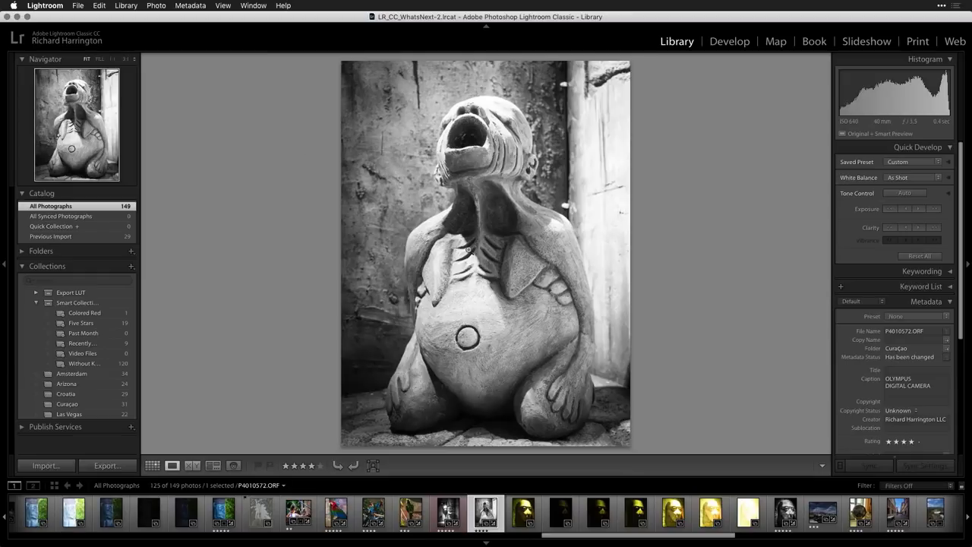
left_click(77, 5)
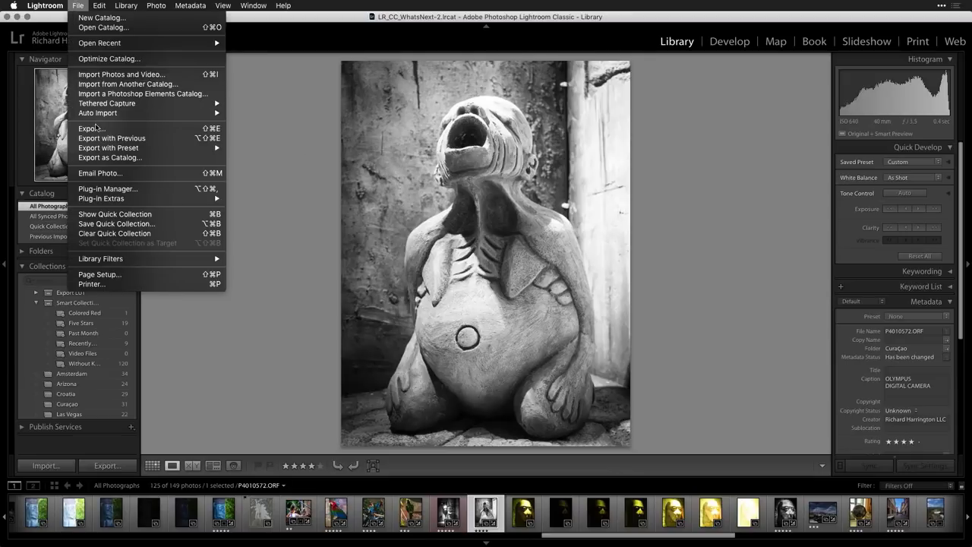
mouse_move(128, 197)
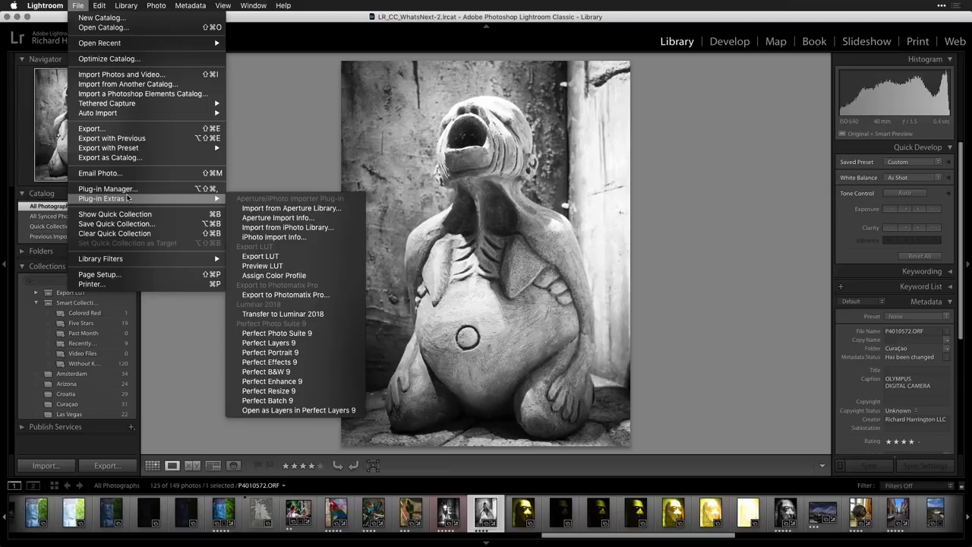
left_click(291, 256)
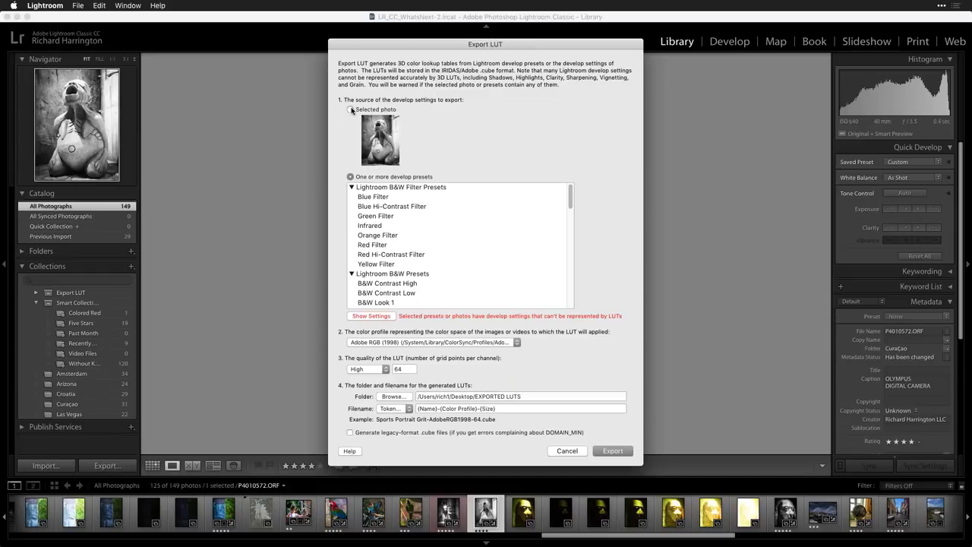
Step: Make the selected photo the source, review its settings that LUTs cannot represent, and export its look as a LUT
left_click(351, 110)
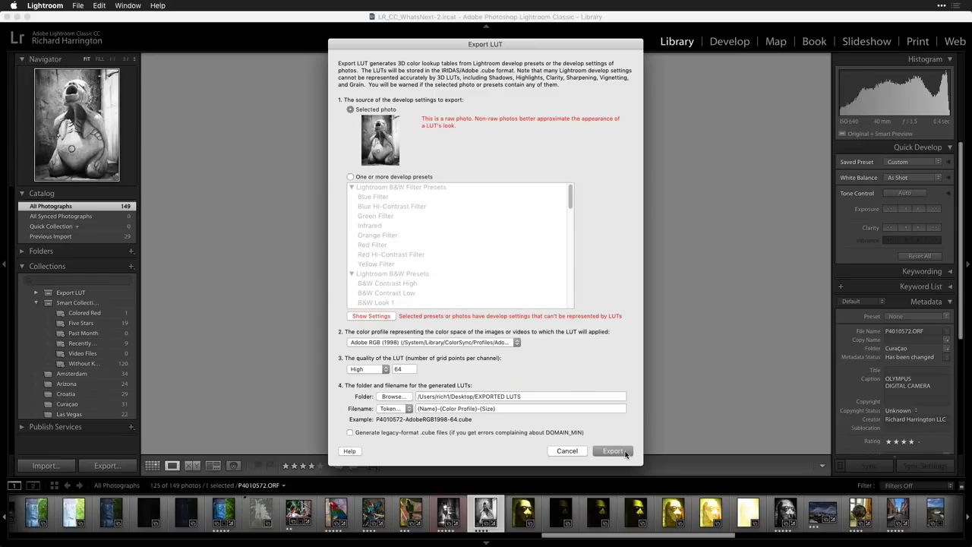
left_click(379, 316)
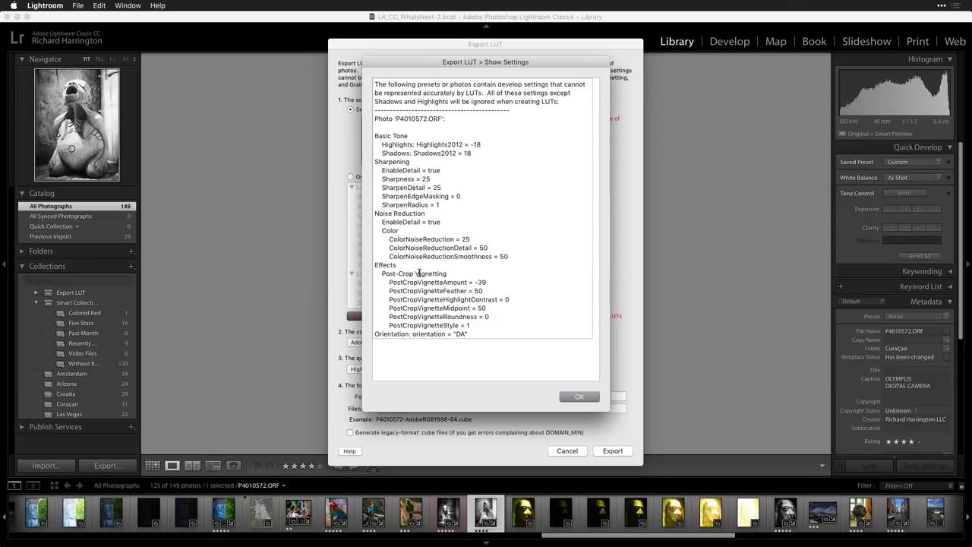
left_click(585, 401)
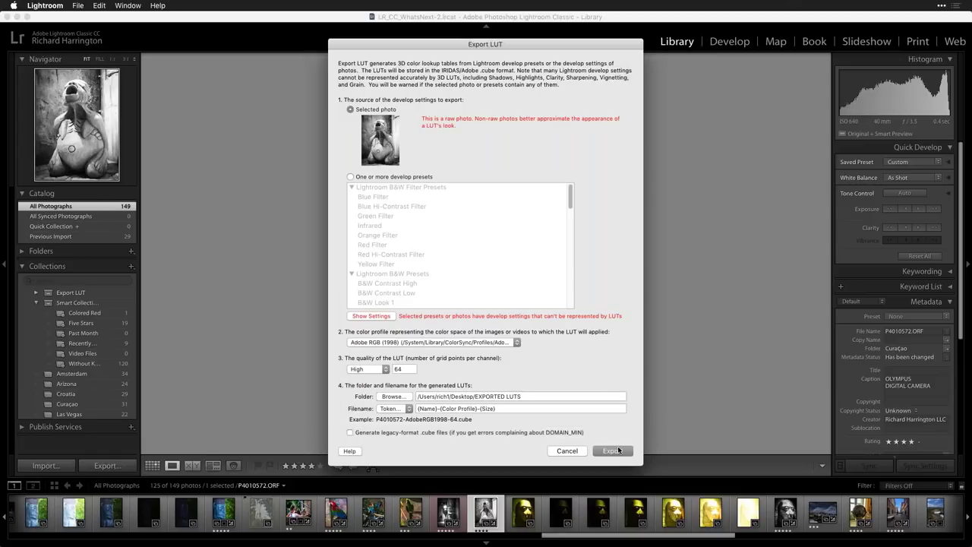
left_click(613, 451)
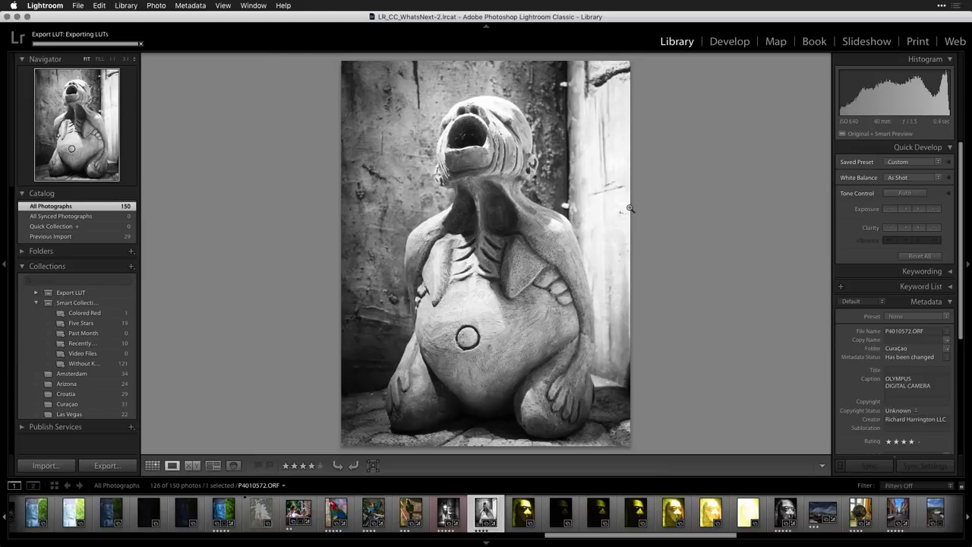
Step: Switch to Luminar 2018 and show the photo PB121568.ORF
key("super+Tab")
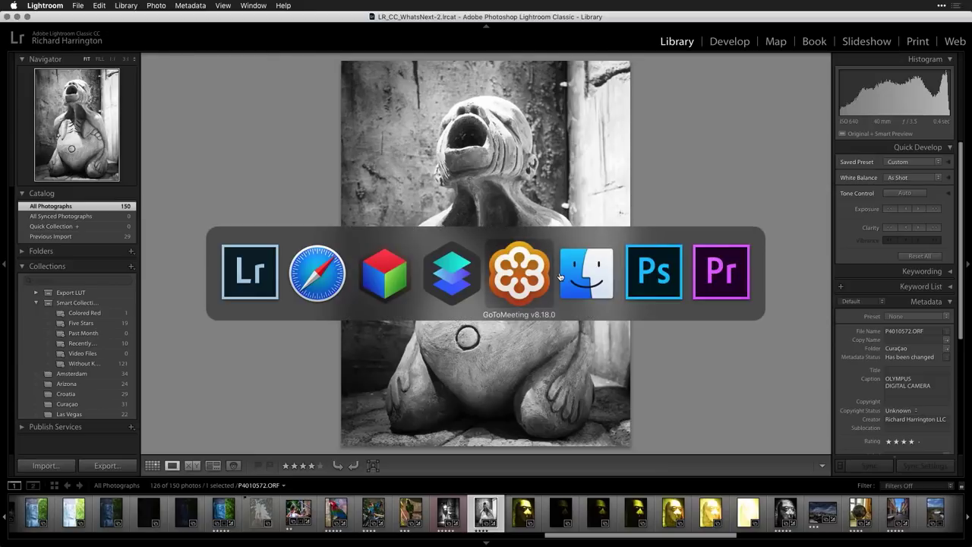
left_click(445, 286)
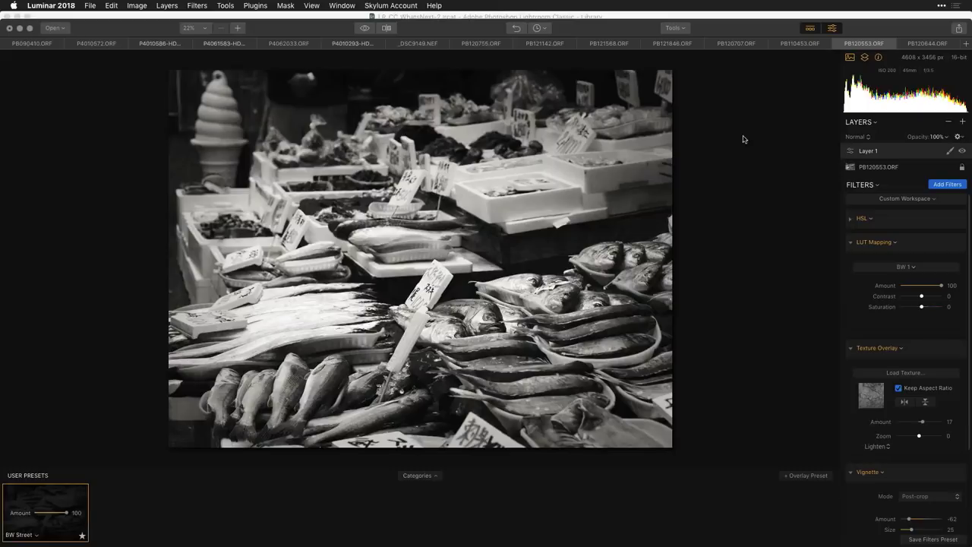
left_click(676, 46)
left_click(616, 44)
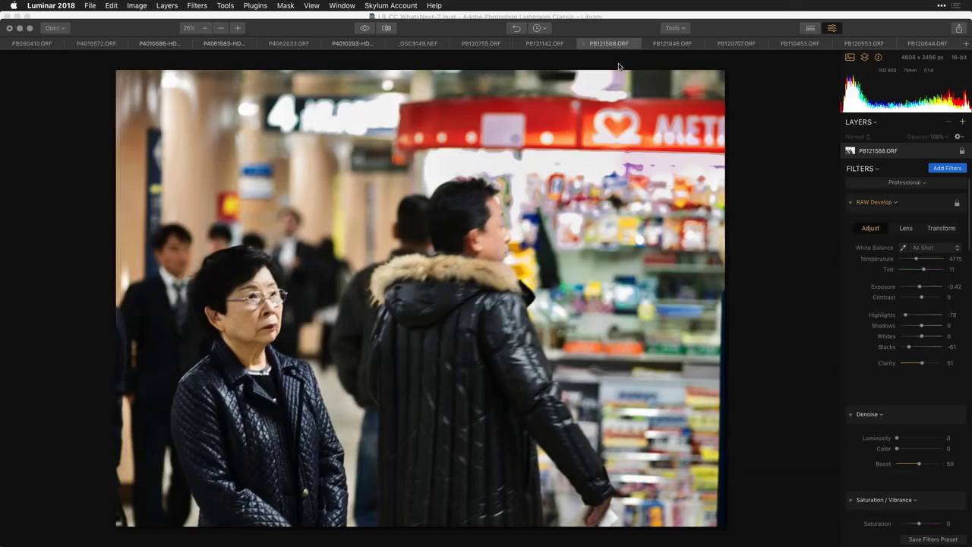
left_click(549, 44)
left_click(607, 44)
Step: Add a new adjustment layer above the photo and give it a LUT Mapping filter
left_click(851, 202)
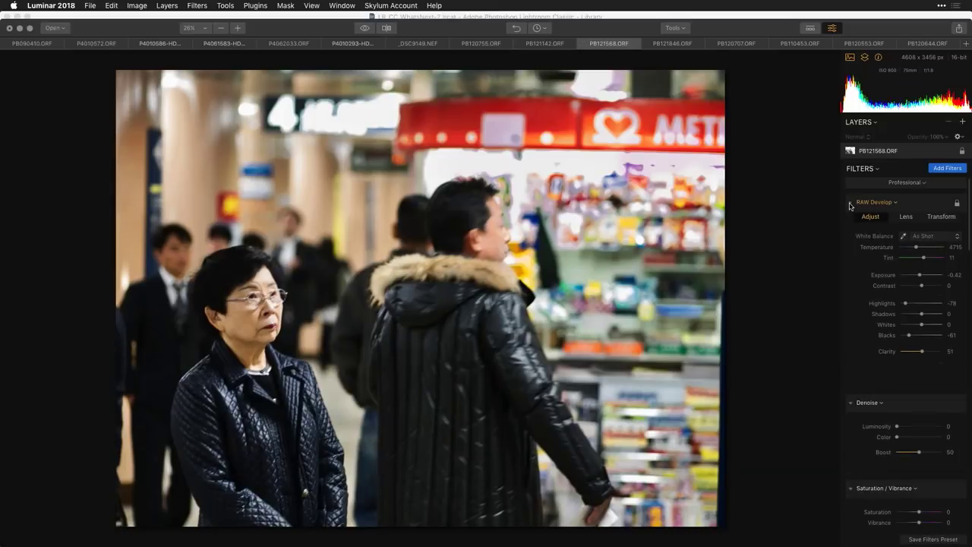
left_click(964, 123)
left_click(940, 131)
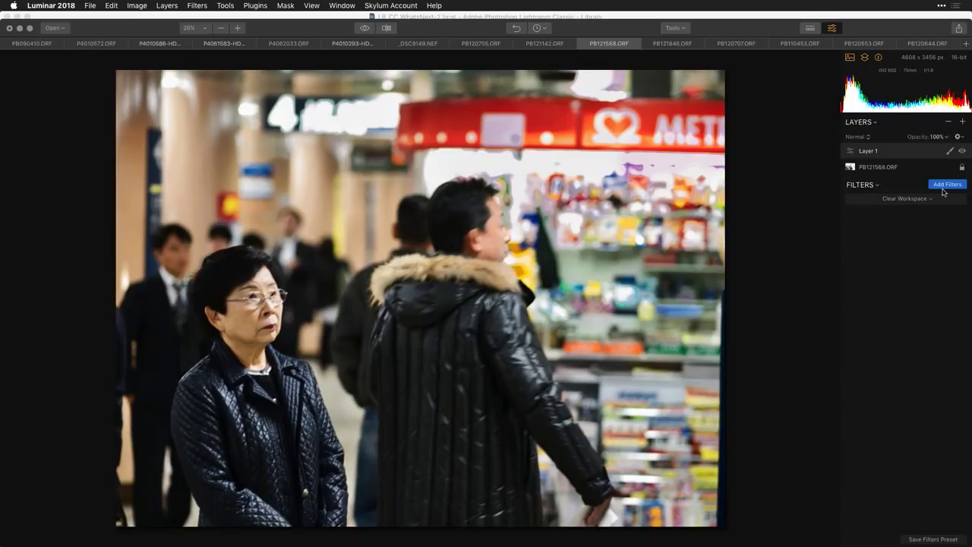
left_click(944, 192)
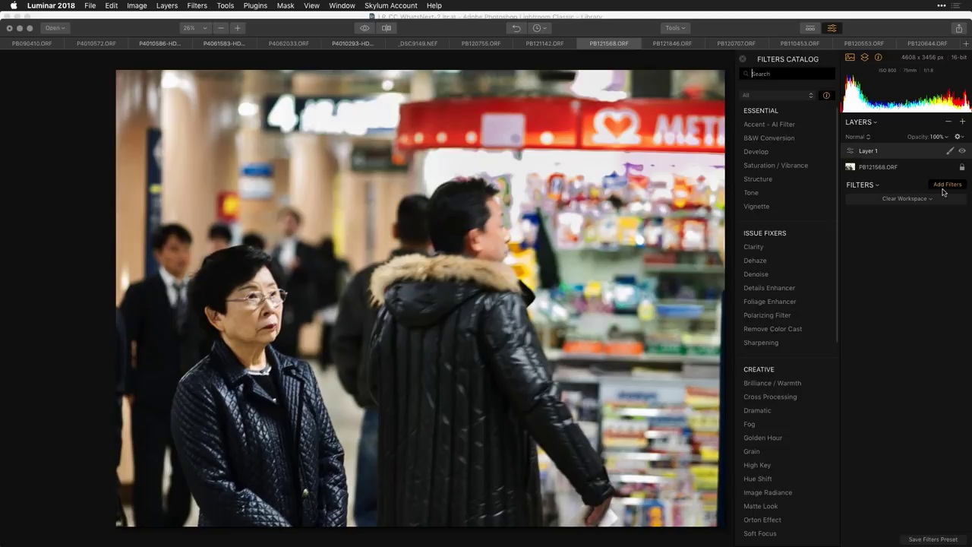
type("LUT")
left_click(786, 210)
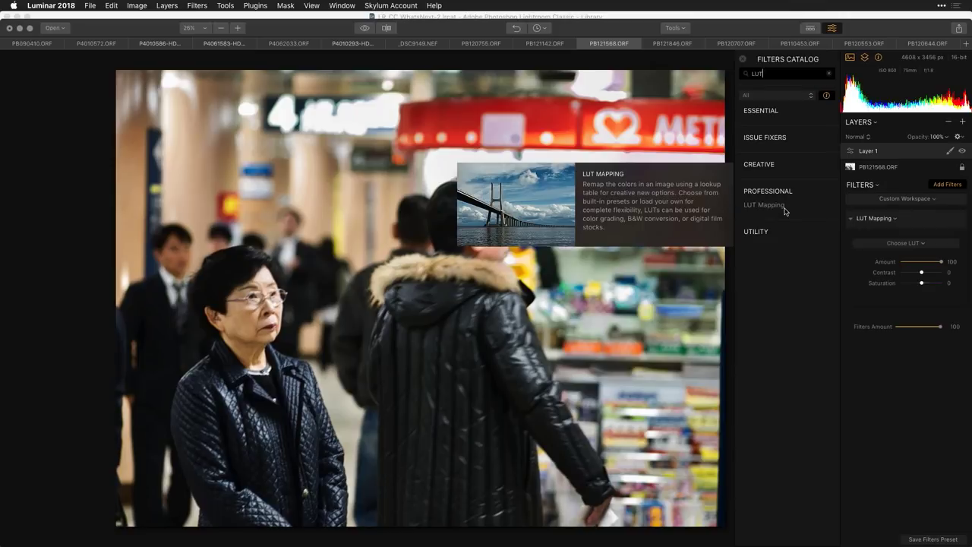
Step: Load the custom LUT P4010572-AdobeRGB1998-64.cube from the EXPORTED LUTS folder into the LUT Mapping filter
left_click(895, 244)
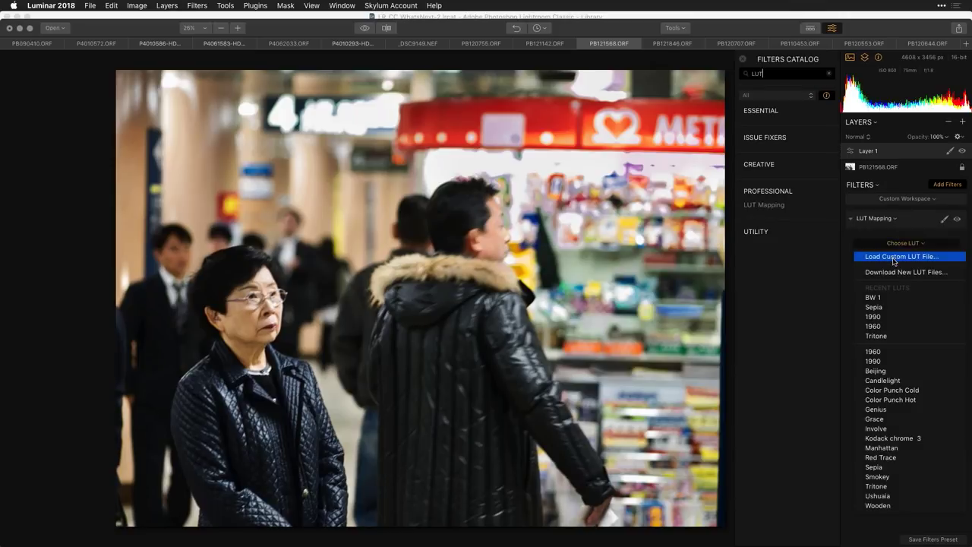
left_click(894, 259)
left_click(501, 60)
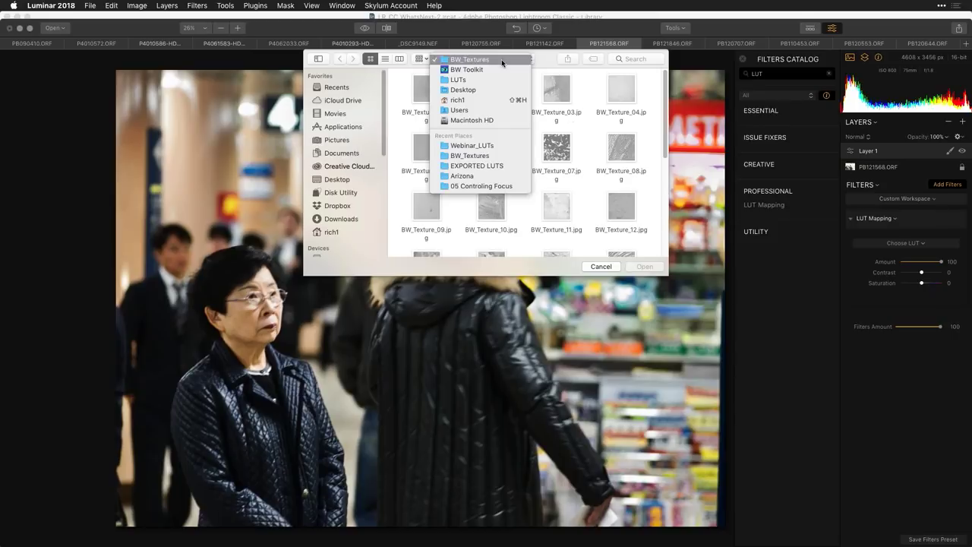
left_click(499, 87)
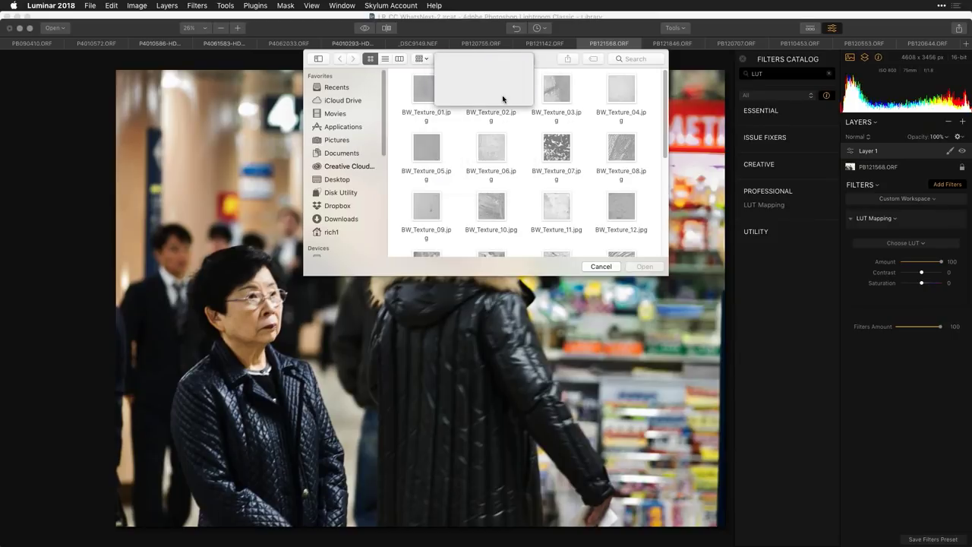
double_click(494, 94)
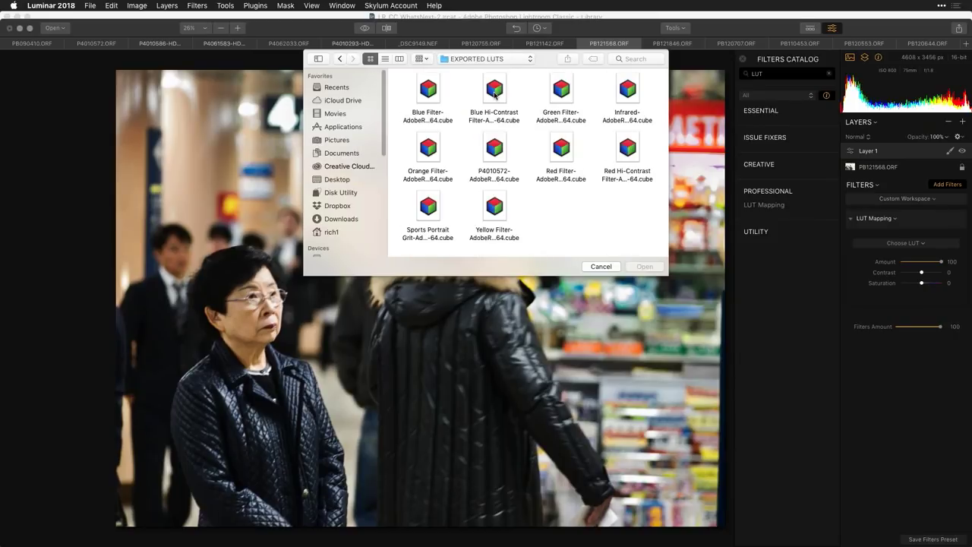
key("super+2")
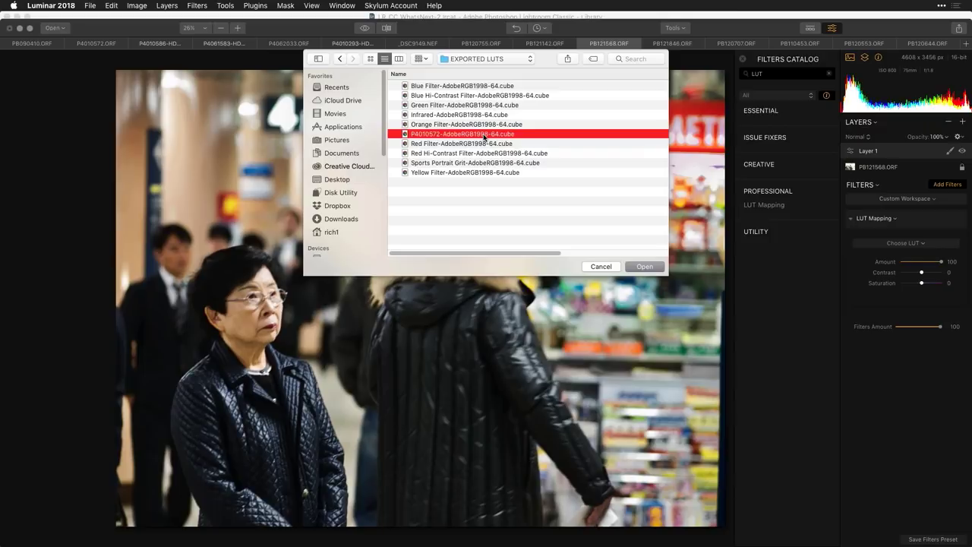
left_click(645, 267)
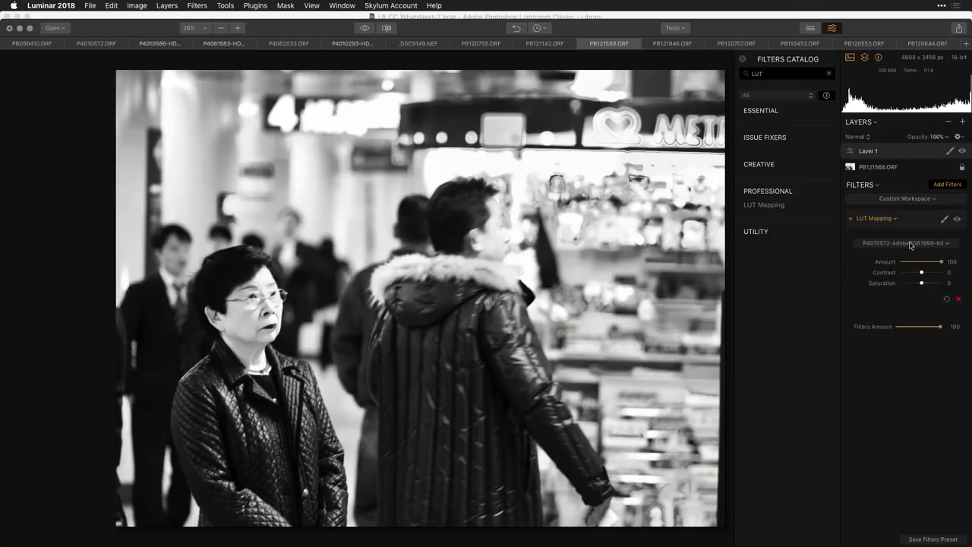
Step: Replace the LUT with Sports Portrait Grit-AdobeRGB1998-64.cube and compare the photo with the filter off and on
left_click(910, 243)
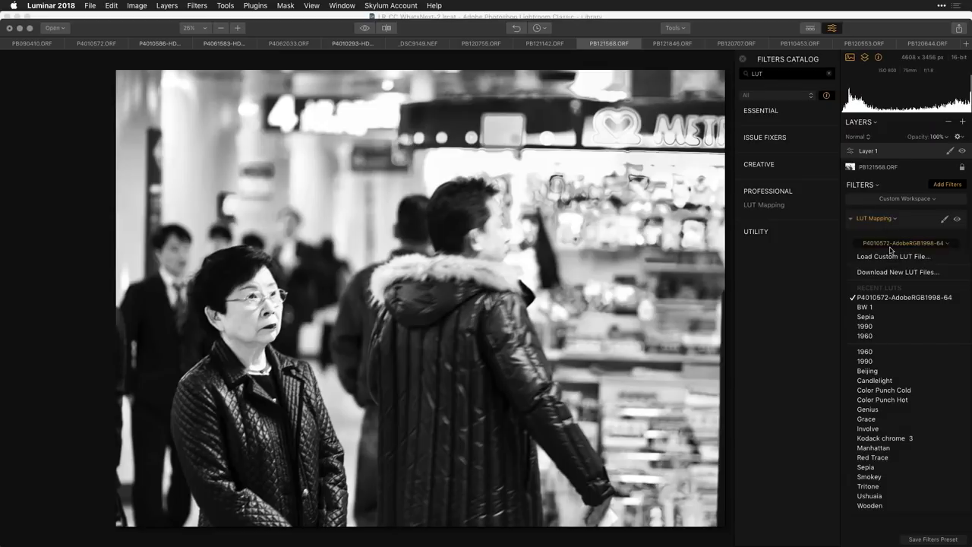
left_click(885, 255)
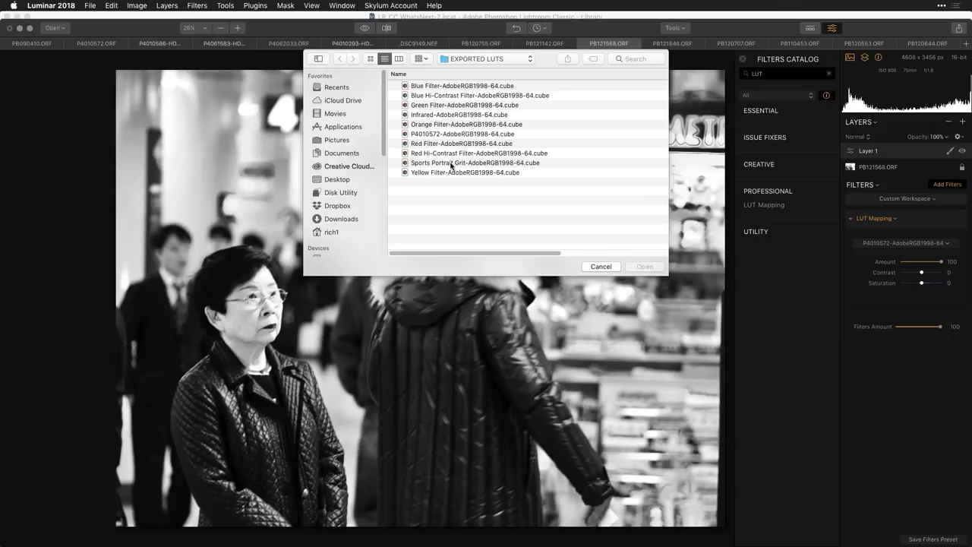
left_click(454, 164)
left_click(645, 267)
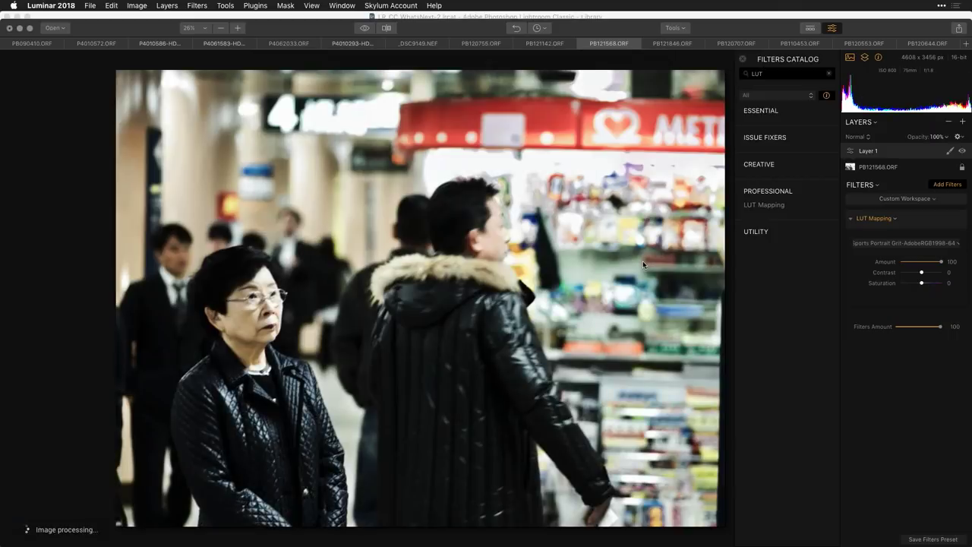
left_click(957, 218)
left_click(958, 219)
Step: Add a LUT Mapping filter to the photo PB120755.ORF and apply the recent LUT P4010572-AdobeRGB1998-64
left_click(554, 44)
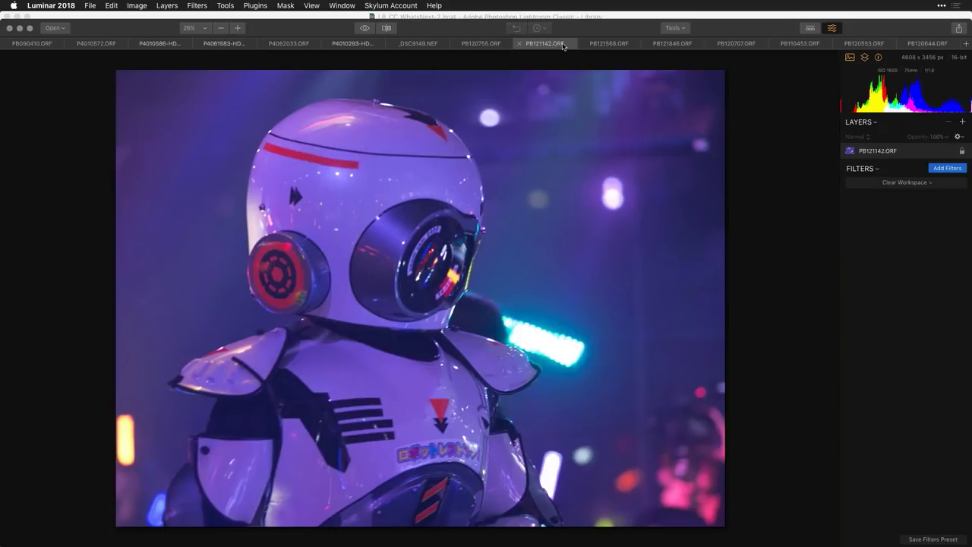
left_click(488, 46)
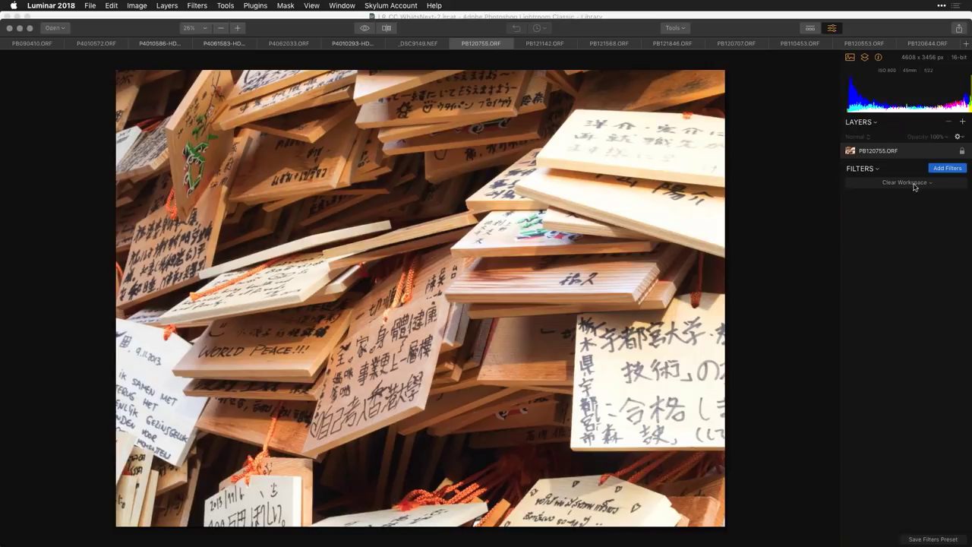
left_click(940, 169)
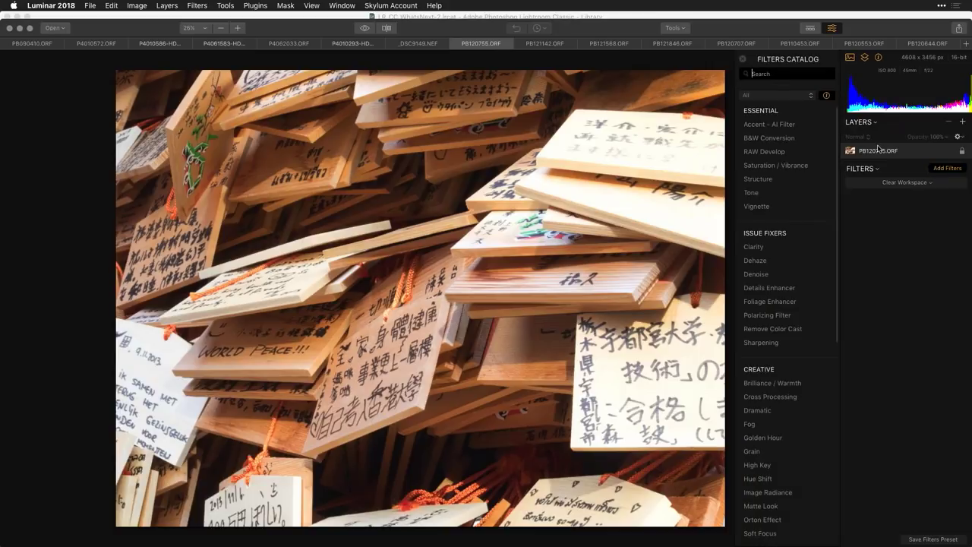
type("LUT")
left_click(767, 204)
left_click(898, 228)
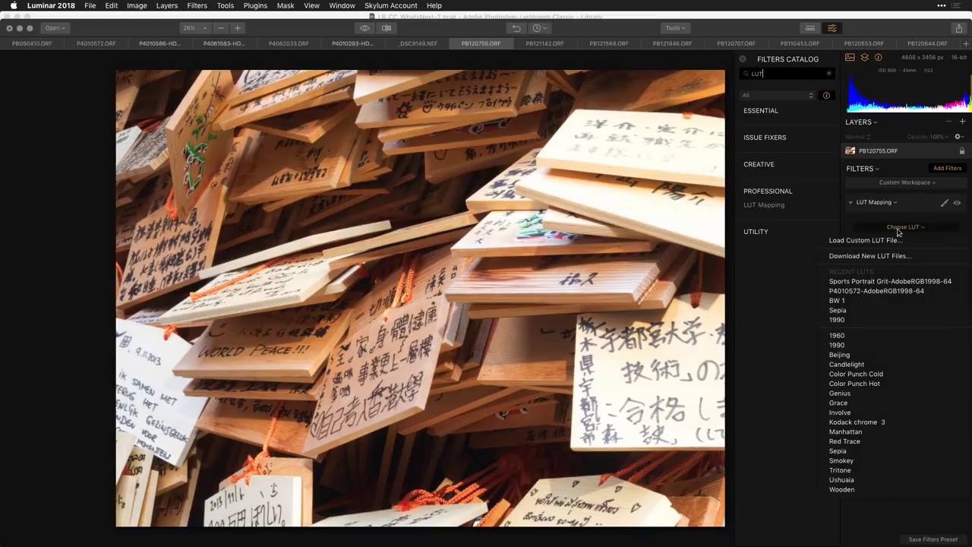
left_click(857, 292)
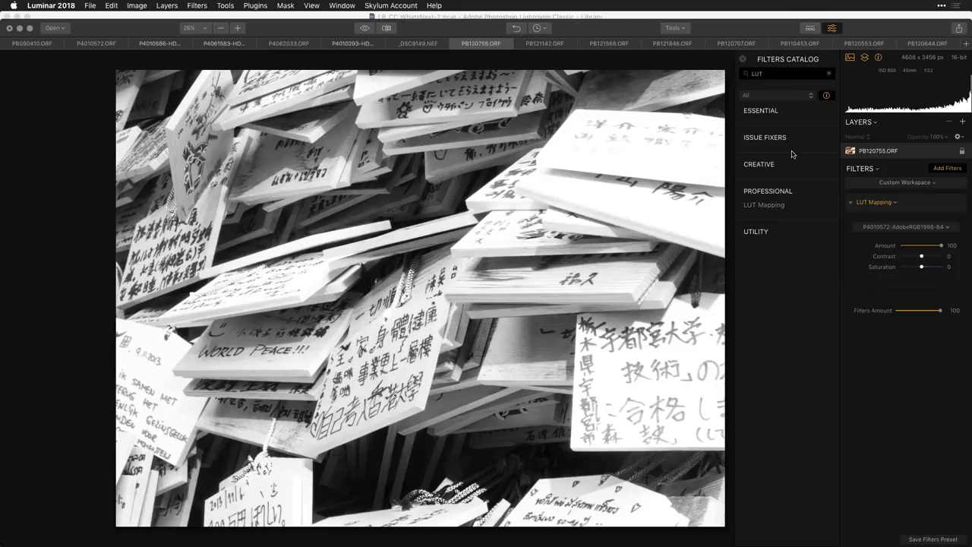
Step: Add a Vignette filter with Amount -91 to the photo and collapse the LUT Mapping settings
double_click(757, 73)
type("vigne")
left_click(757, 123)
left_click_drag(921, 355, 903, 361)
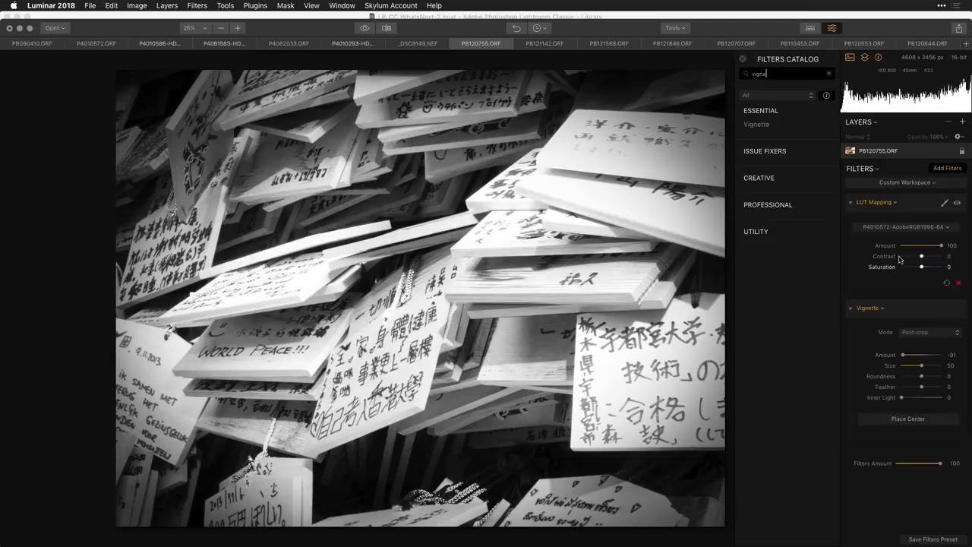
left_click(849, 204)
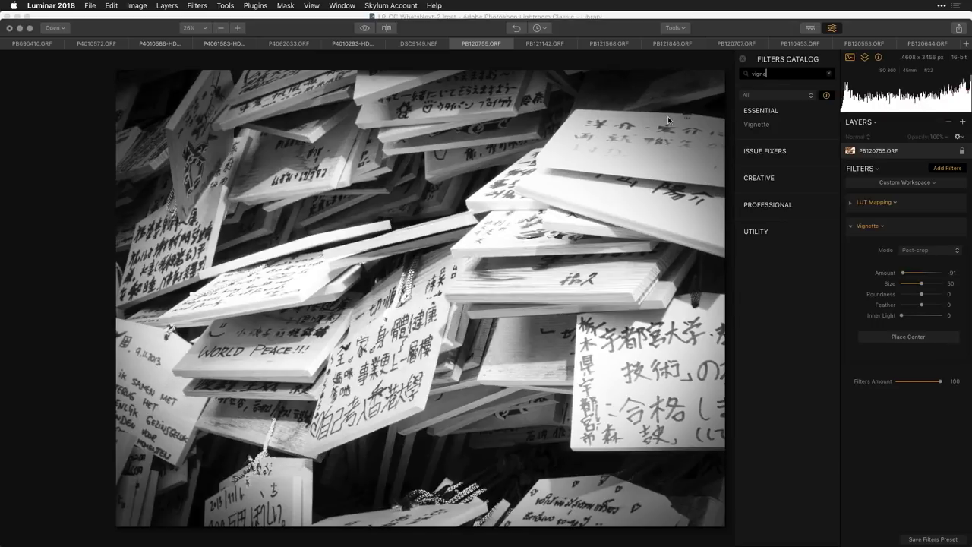
Step: Switch to Safari and read what the Photofocus Free Black & White Toolkit for Luminar 2018 page offers
key("super+Tab")
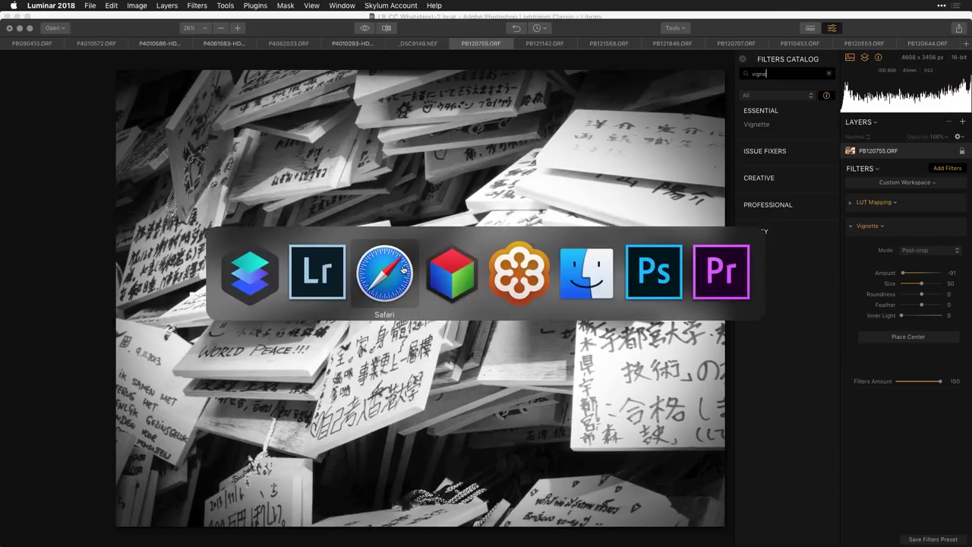
left_click(404, 269)
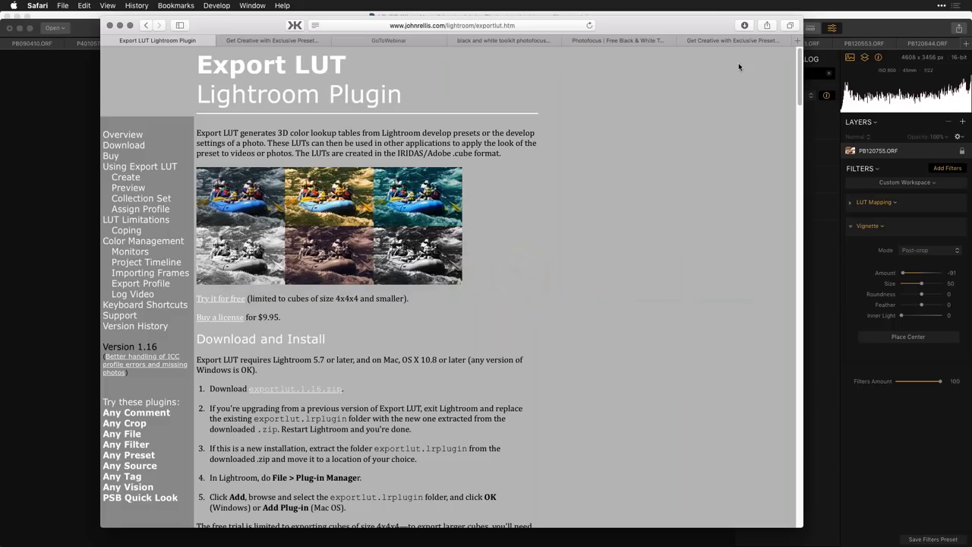
left_click(634, 41)
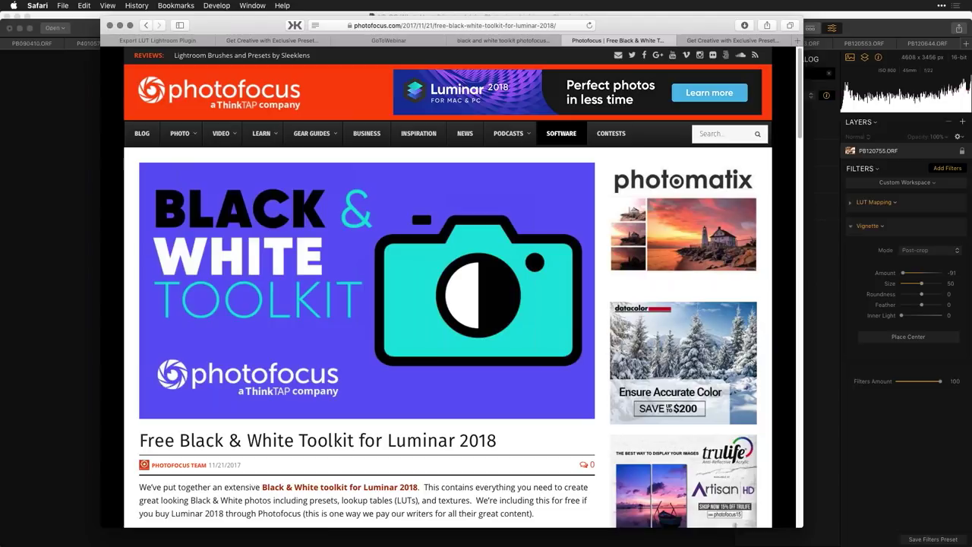
left_click_drag(799, 125, 801, 228)
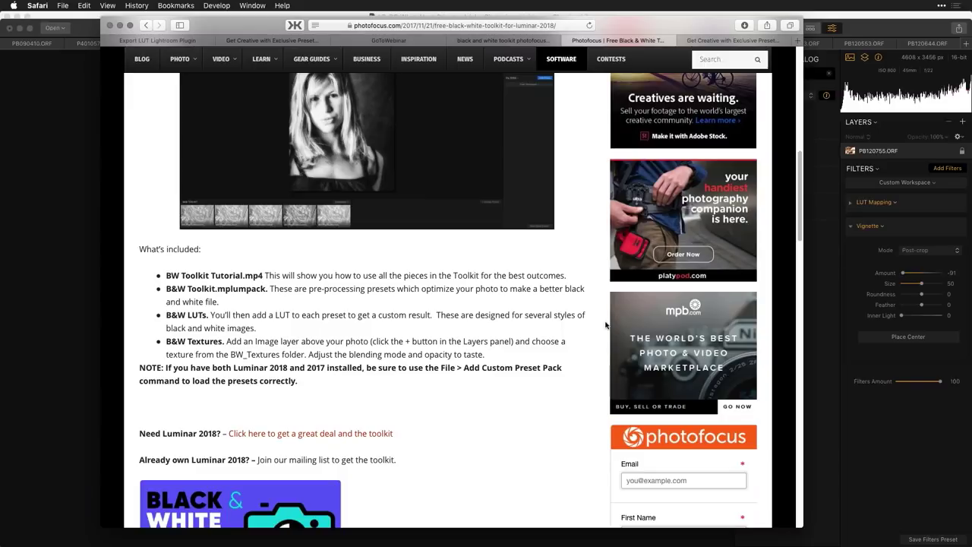
Step: Switch back to Luminar 2018 and add the custom presets pack B&W Toolkit.mplumpack from the BW Toolkit's BW_Presets folder in the desktop LUTs folder
left_click(830, 303)
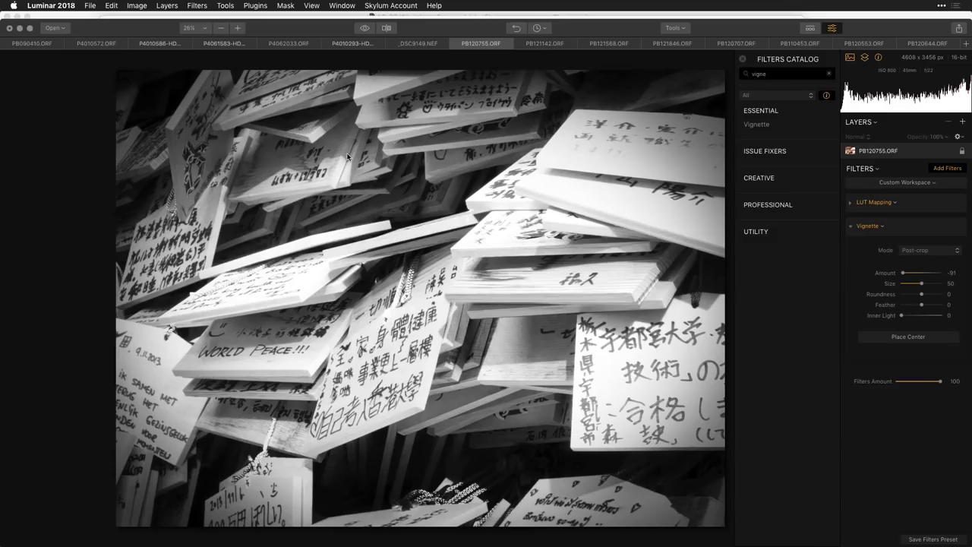
left_click(88, 6)
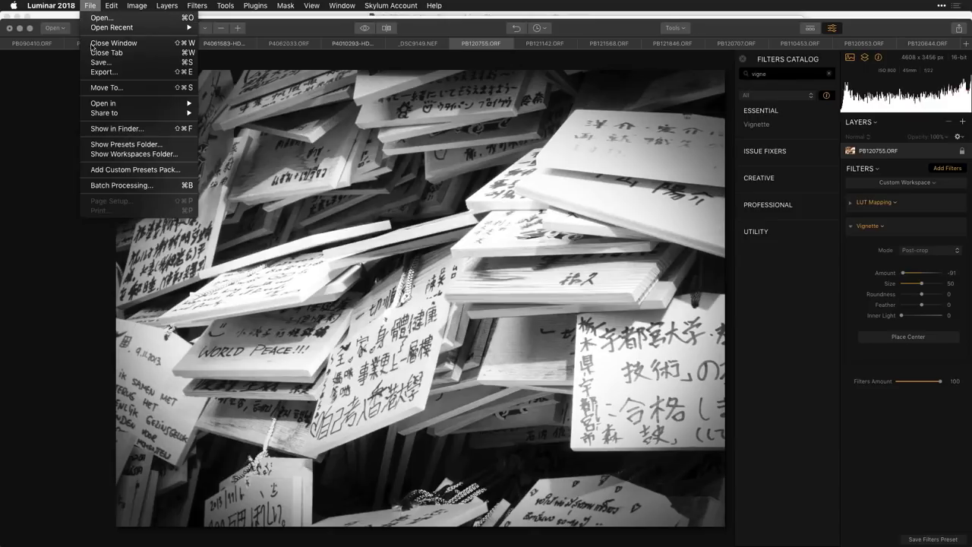
left_click(144, 171)
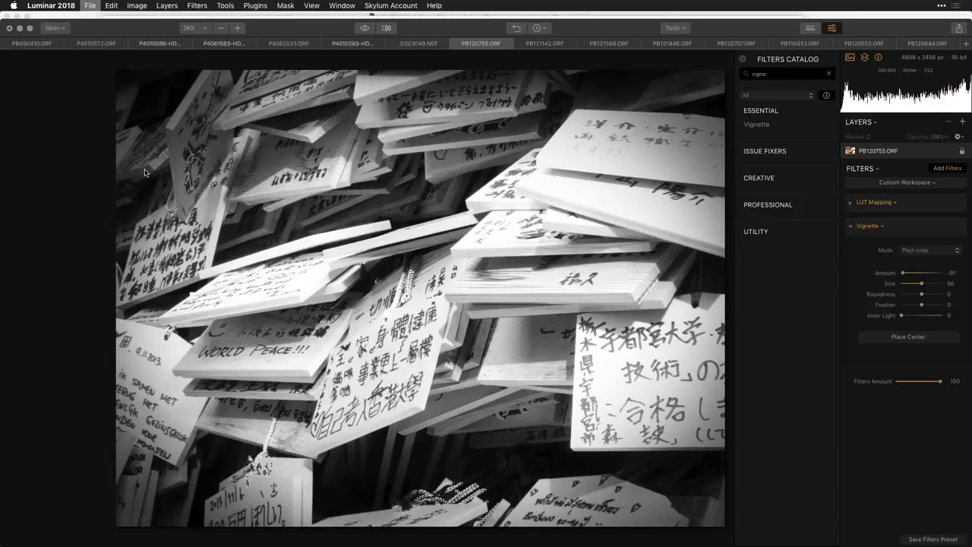
key("shift+super+d")
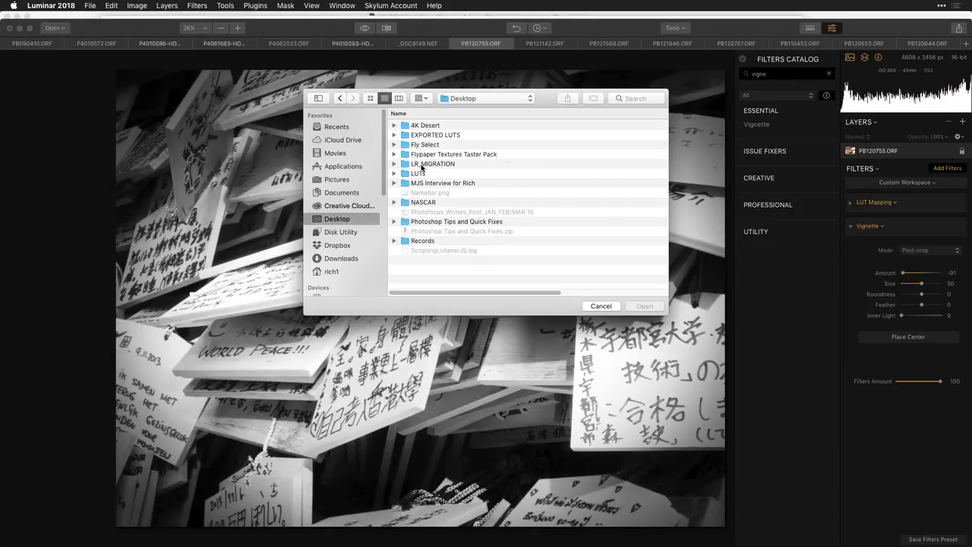
double_click(422, 173)
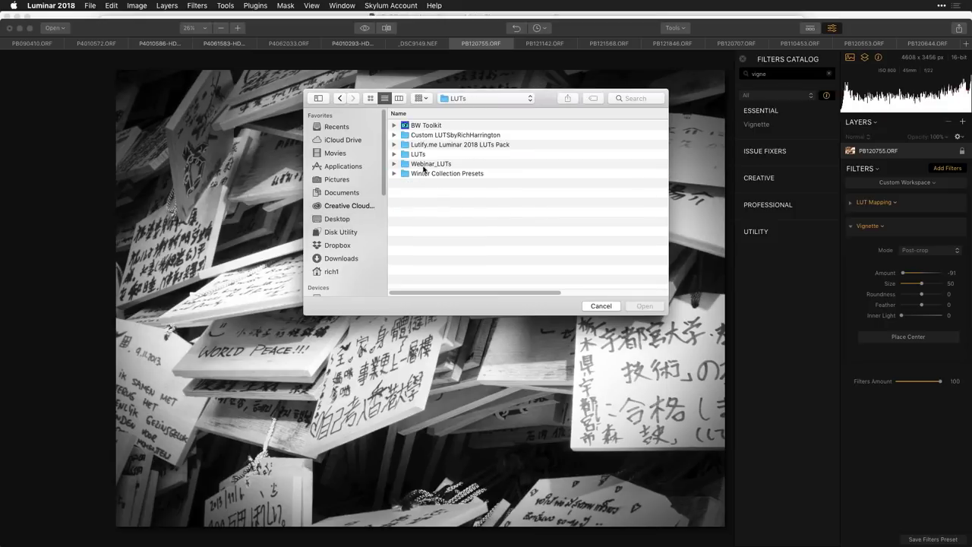
double_click(424, 125)
left_click(424, 135)
double_click(423, 136)
left_click(430, 125)
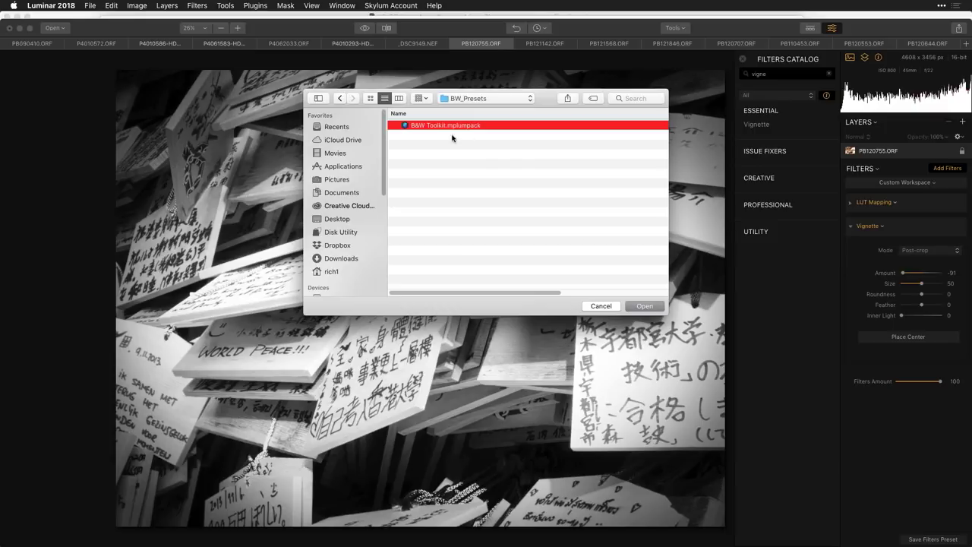
left_click(639, 306)
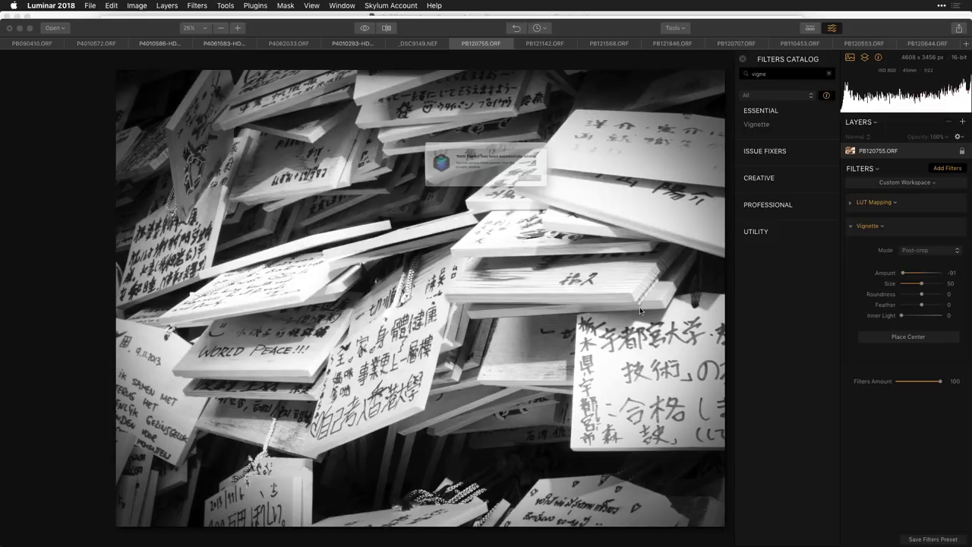
left_click(562, 190)
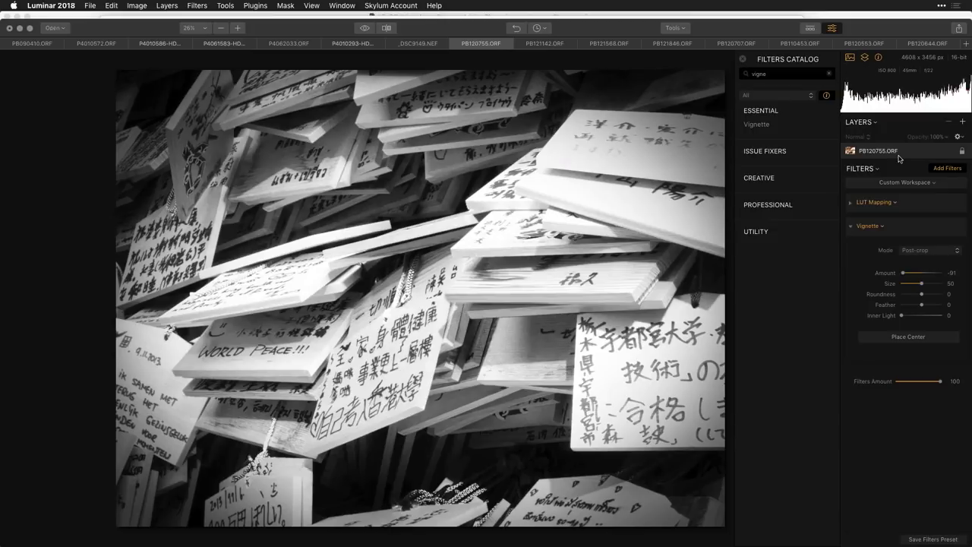
Step: Show the B&W Toolkit presets and clear the photo's workspace of all filters
left_click(811, 29)
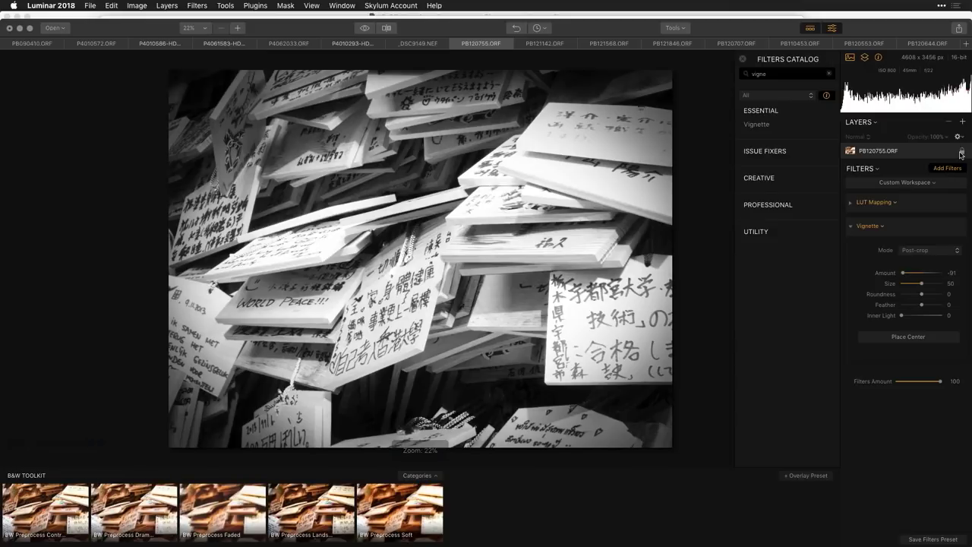
left_click(909, 184)
left_click(904, 199)
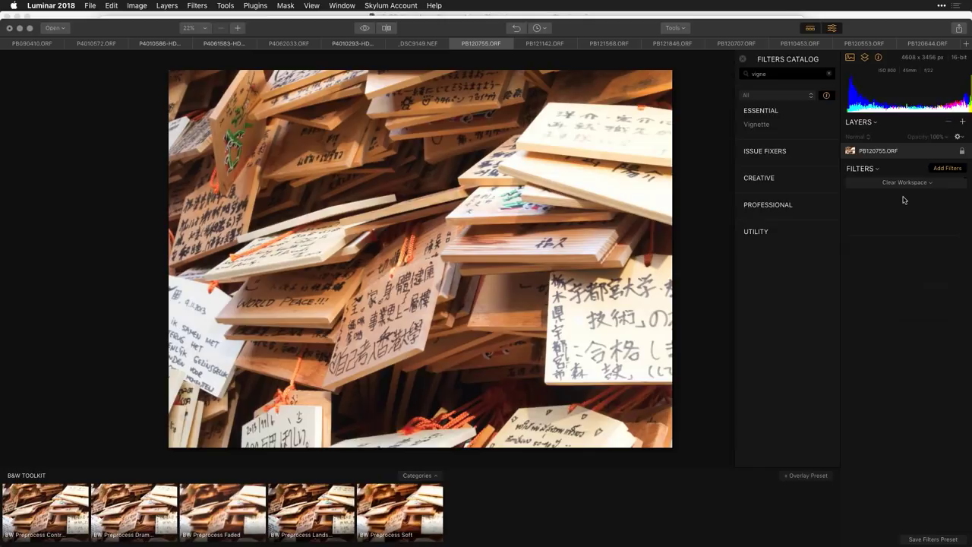
Step: Try the B&W Toolkit presets one after another on the photo and leave BW Preprocess Soft applied
left_click(47, 508)
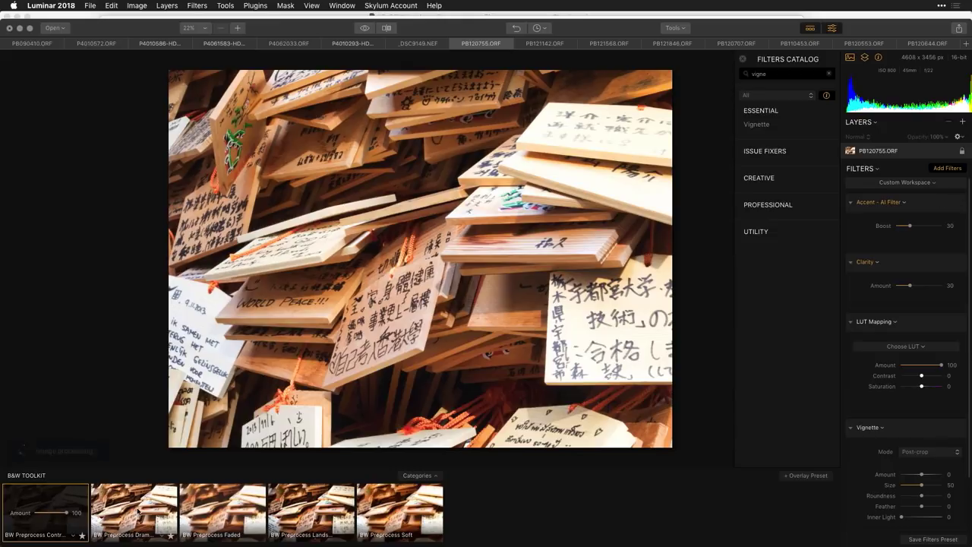
left_click(114, 510)
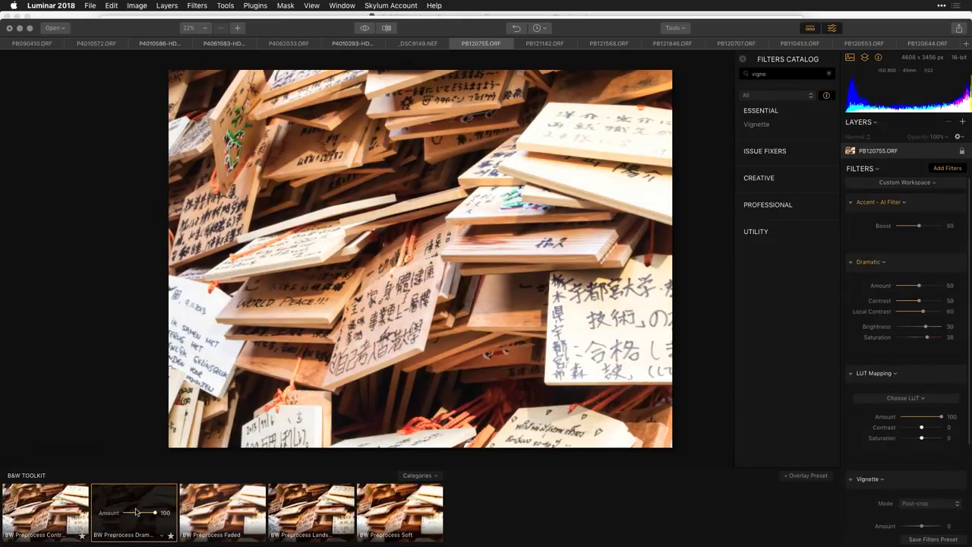
left_click(224, 512)
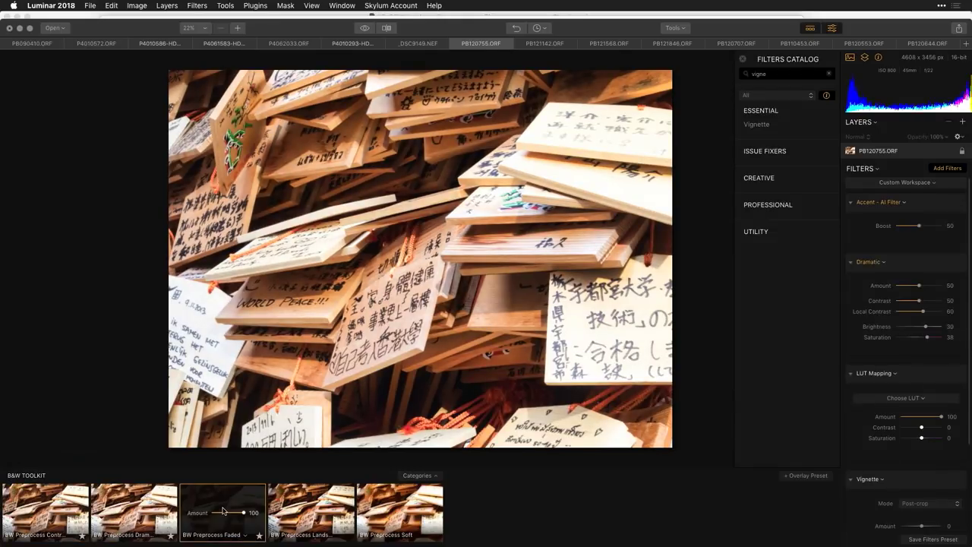
left_click(329, 508)
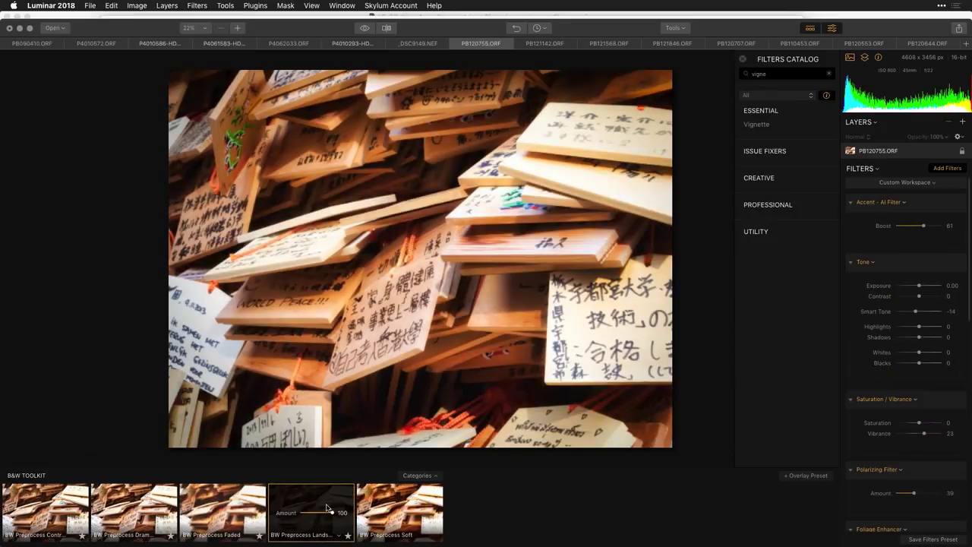
left_click(396, 506)
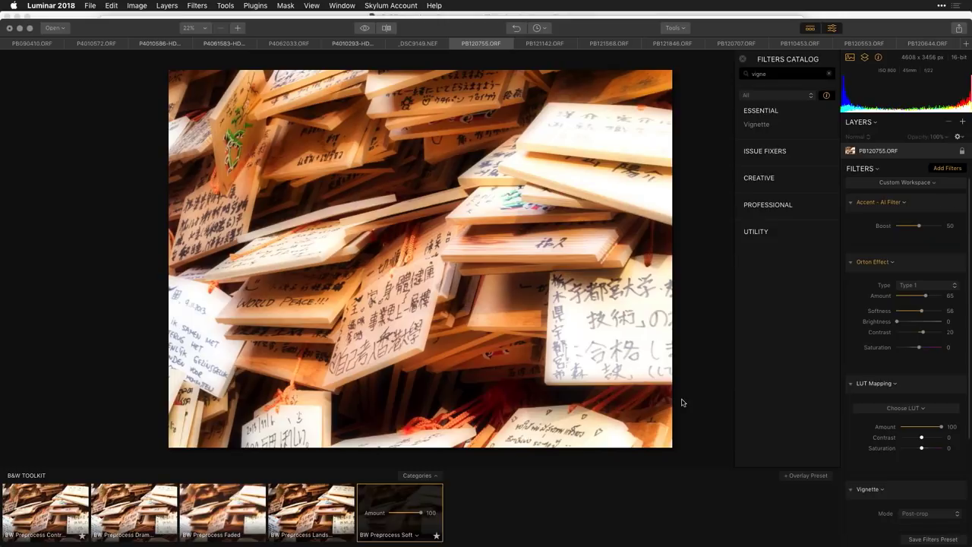
Step: Add an adjustment layer above PB120755.ORF, hide the presets and add a LUT Mapping filter to the new layer
left_click(963, 122)
left_click(948, 132)
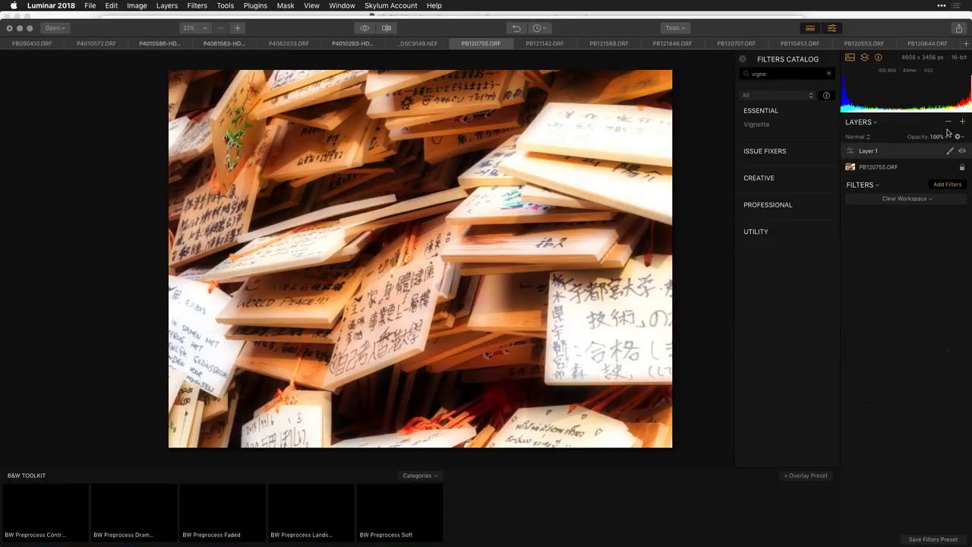
left_click(811, 28)
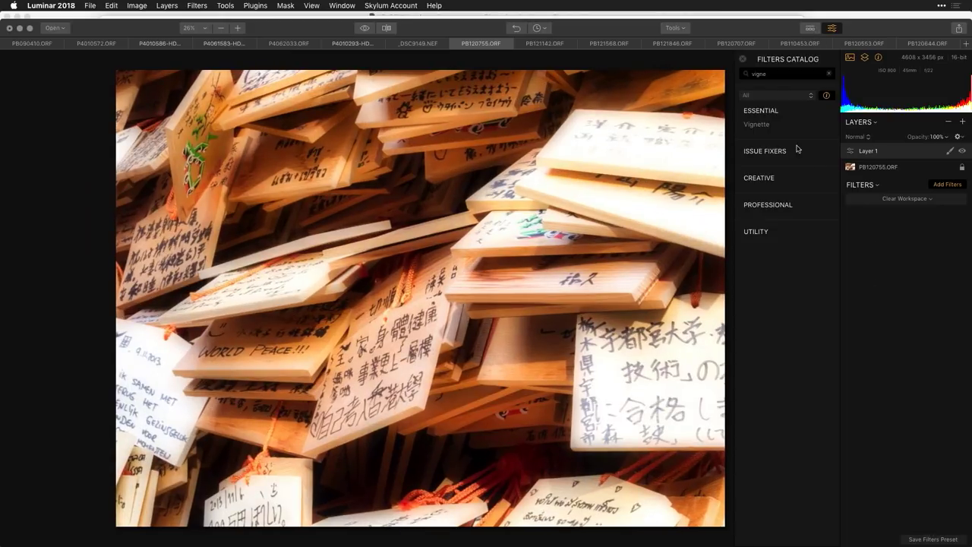
double_click(764, 75)
type("LUT")
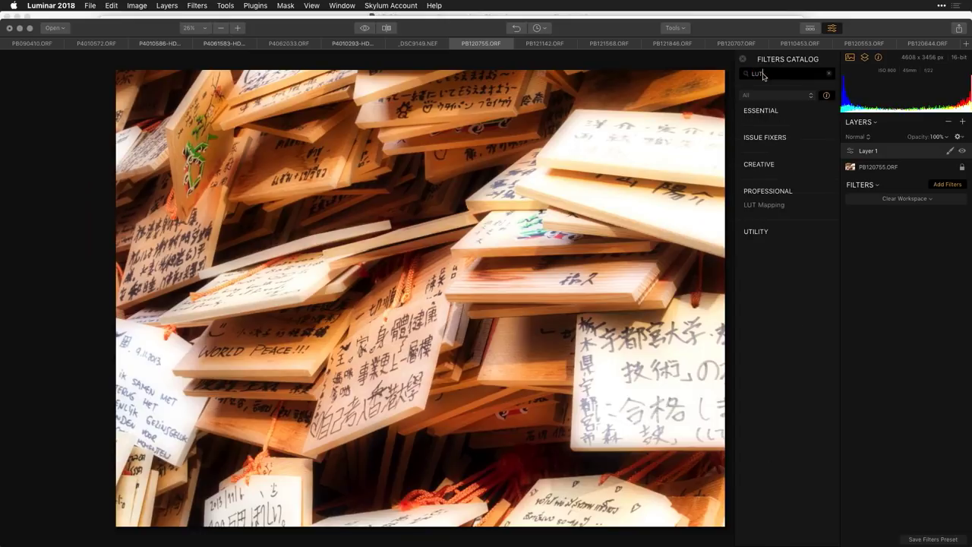
left_click(771, 206)
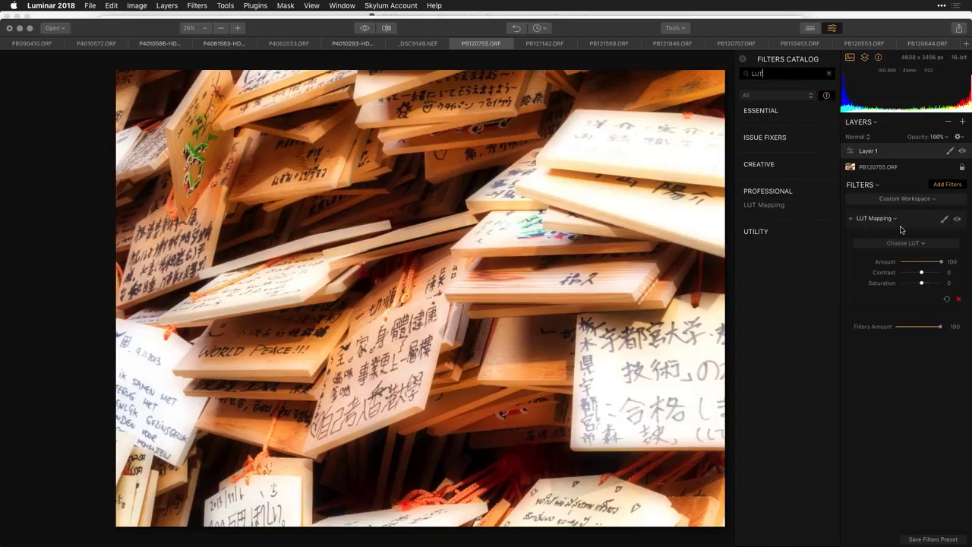
Step: Load the custom LUT BW Filmstock Kodak.cube from the BW_LUTs folder and set its Contrast to -49 and Saturation to -70
left_click(906, 248)
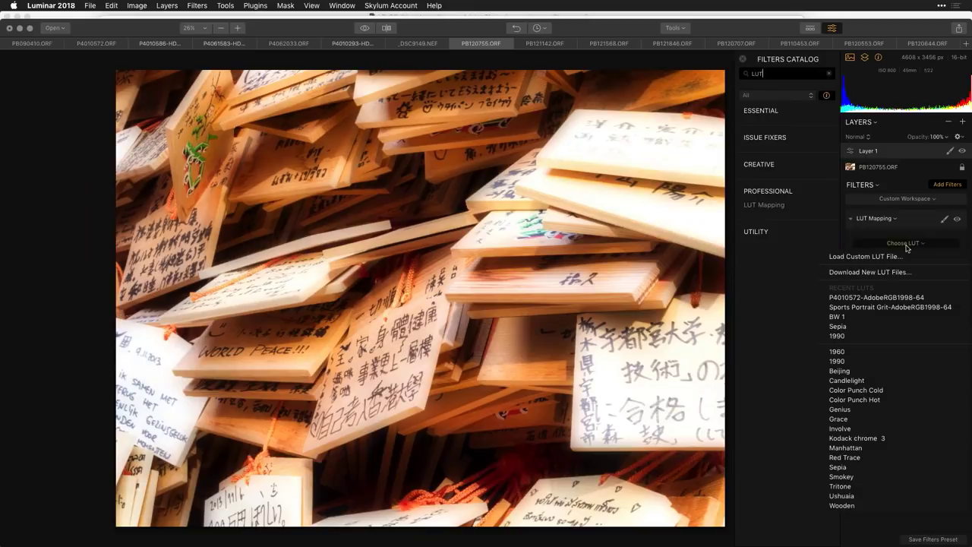
left_click(896, 257)
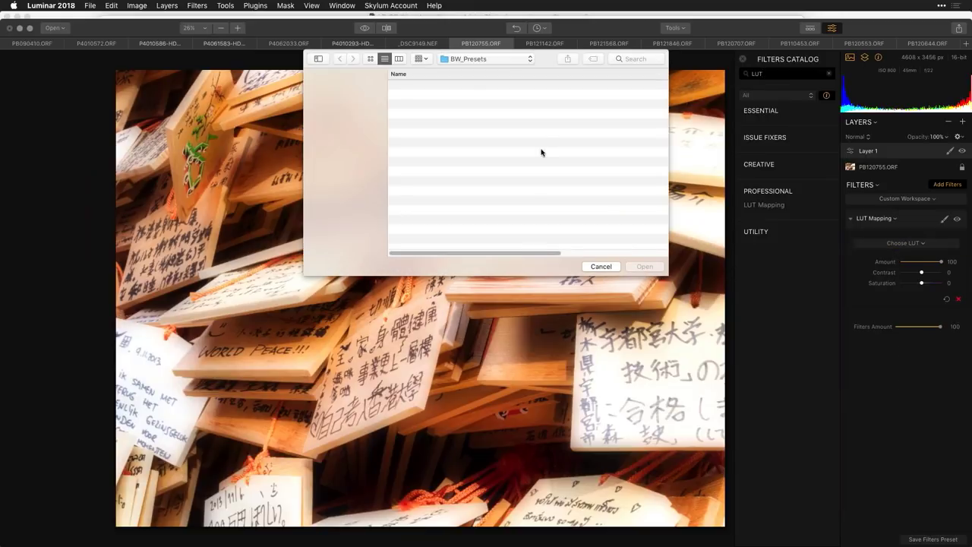
key("Down")
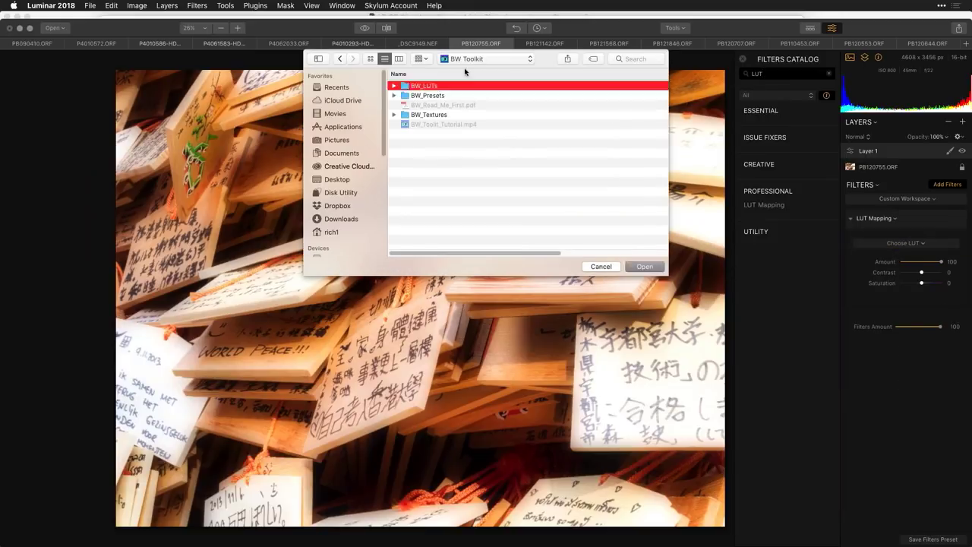
key("Down")
key("Up")
key("Return")
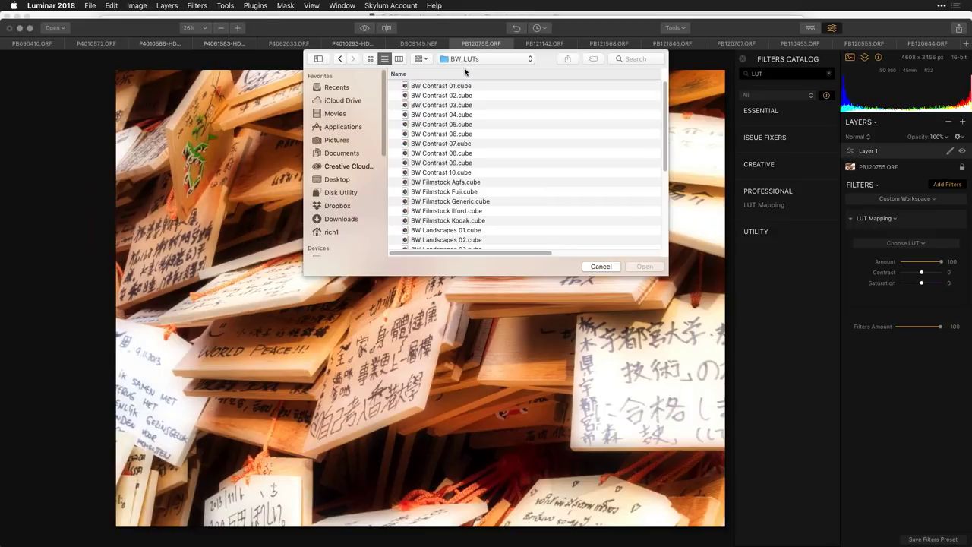
left_click_drag(667, 277, 676, 464)
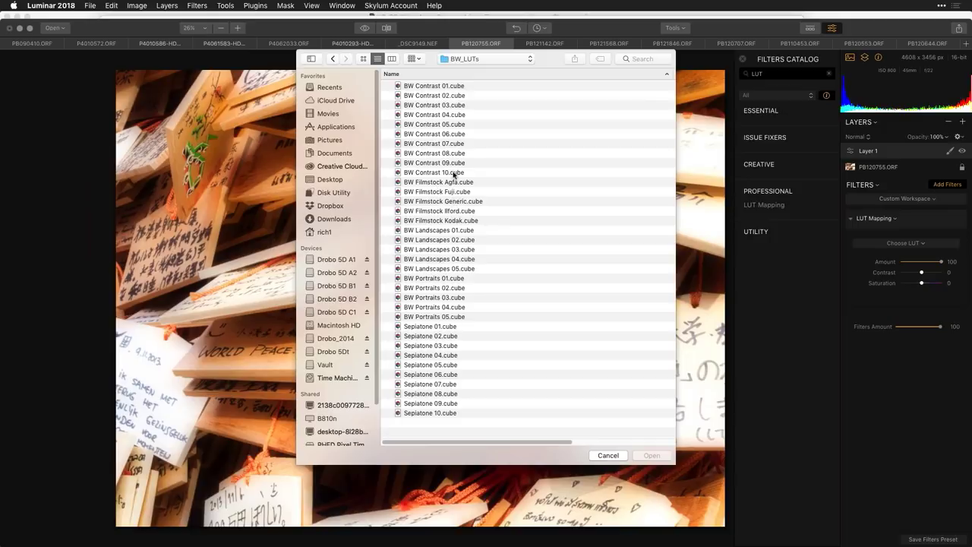
left_click(462, 222)
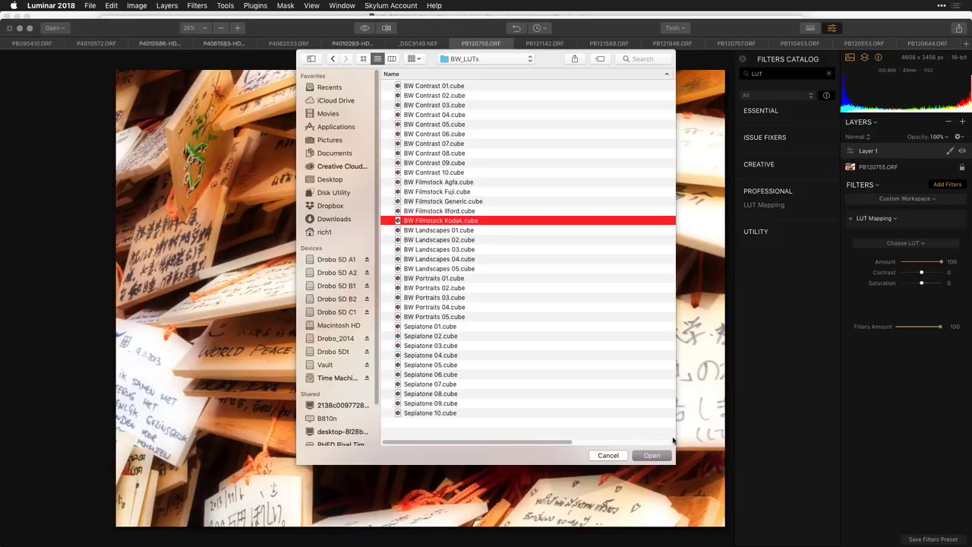
left_click(661, 458)
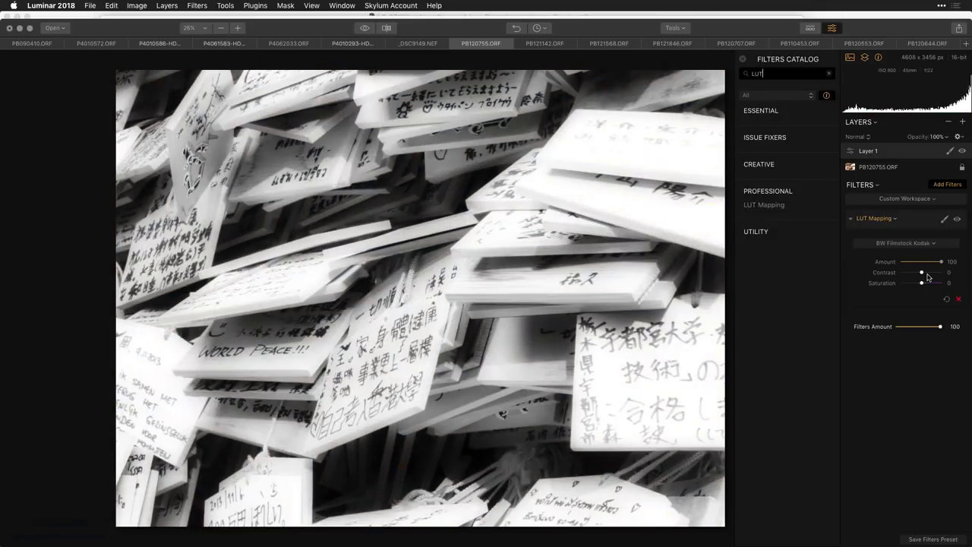
left_click_drag(926, 272, 907, 286)
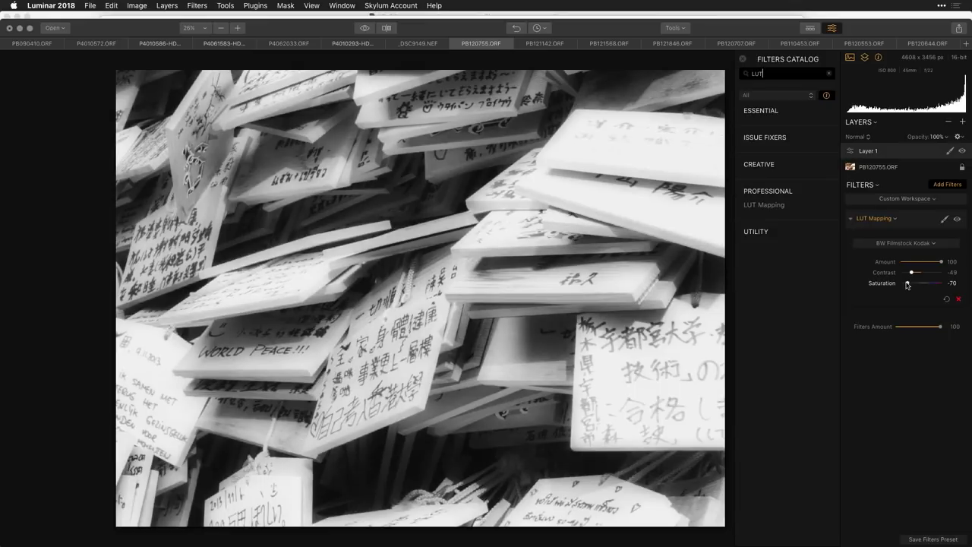
Step: Replace the layer's LUT with the custom file BW Contrast 02.cube from the BW_LUTs folder
left_click(893, 245)
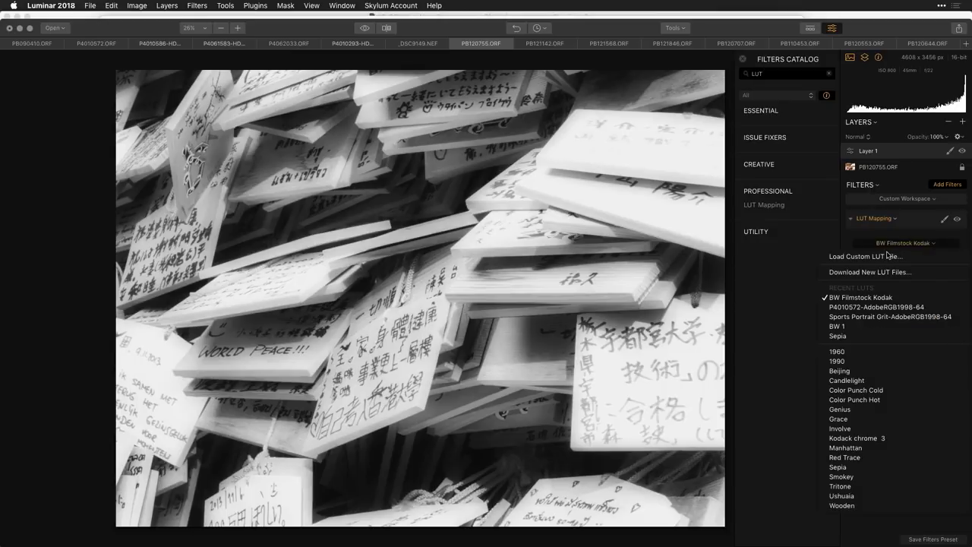
left_click(874, 255)
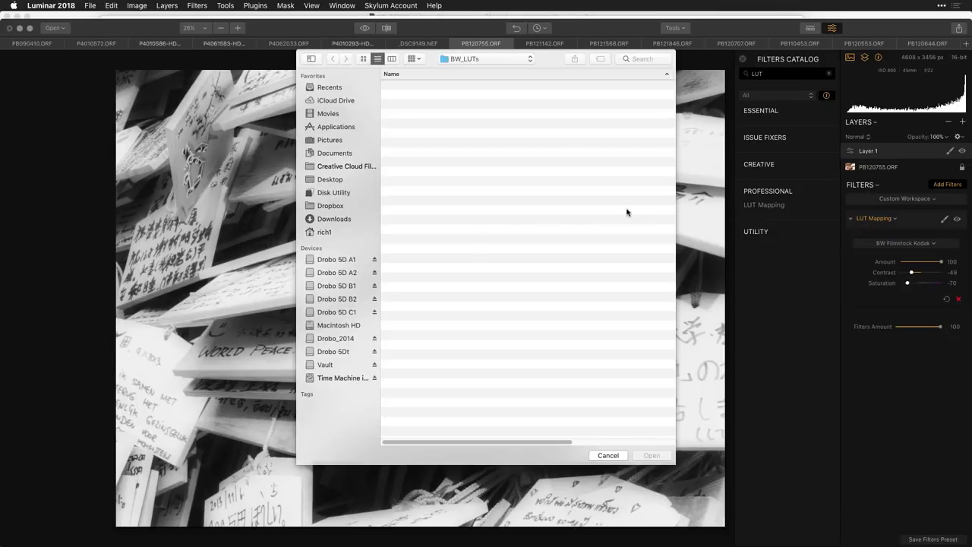
left_click(454, 135)
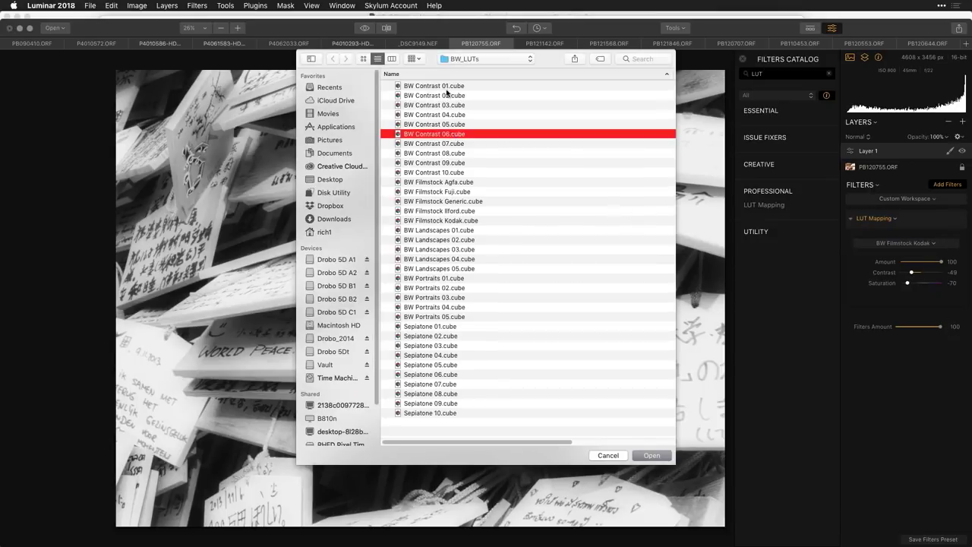
left_click(446, 96)
left_click(655, 456)
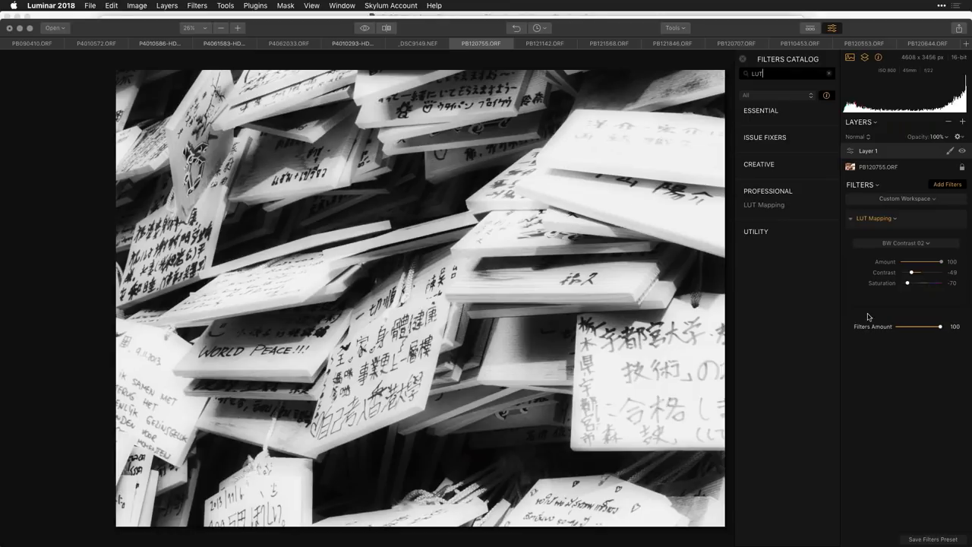
Step: Try the LUT Mapping filter at an Amount of 64 and return the Amount to 100
left_click(941, 263)
left_click_drag(945, 262, 929, 262)
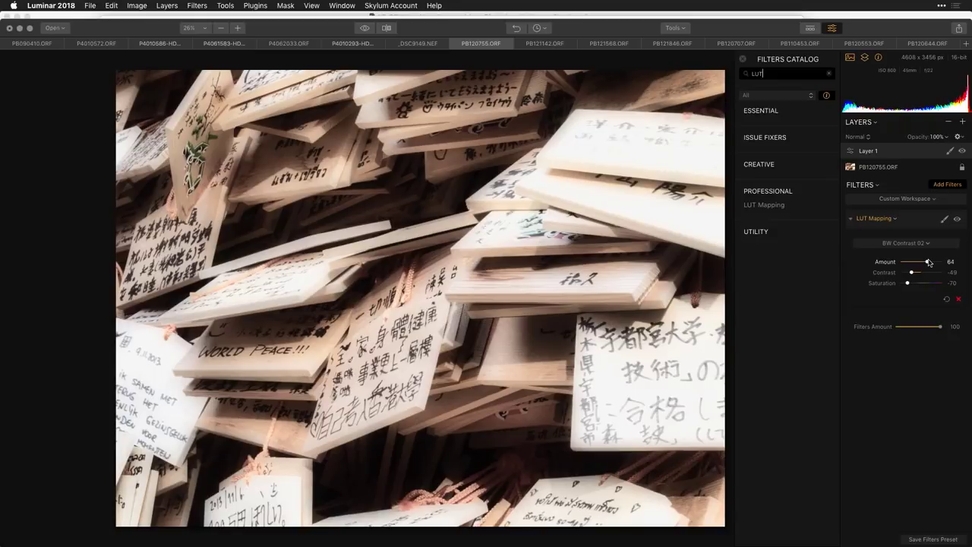
left_click_drag(928, 262, 947, 263)
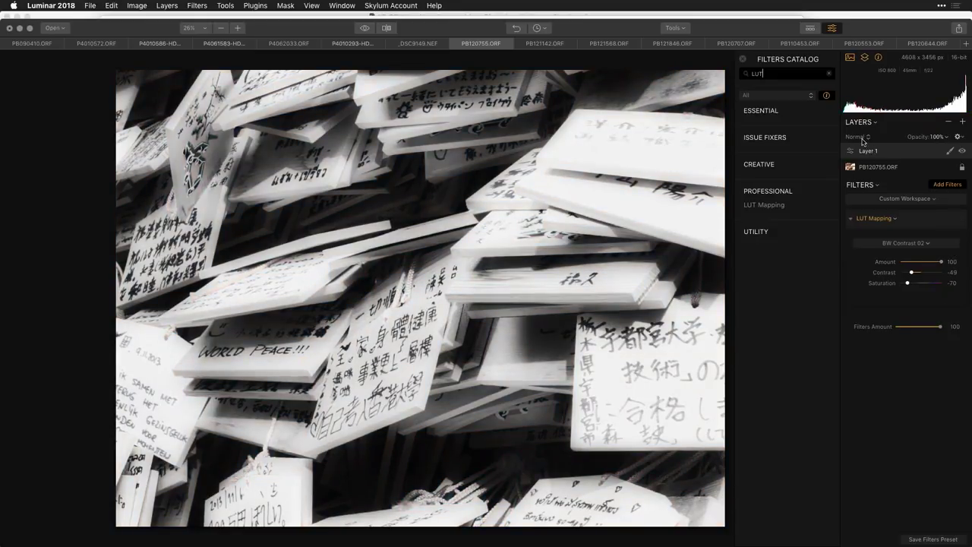
Step: Set the blend mode of the adjustment layer to Multiply
left_click(863, 138)
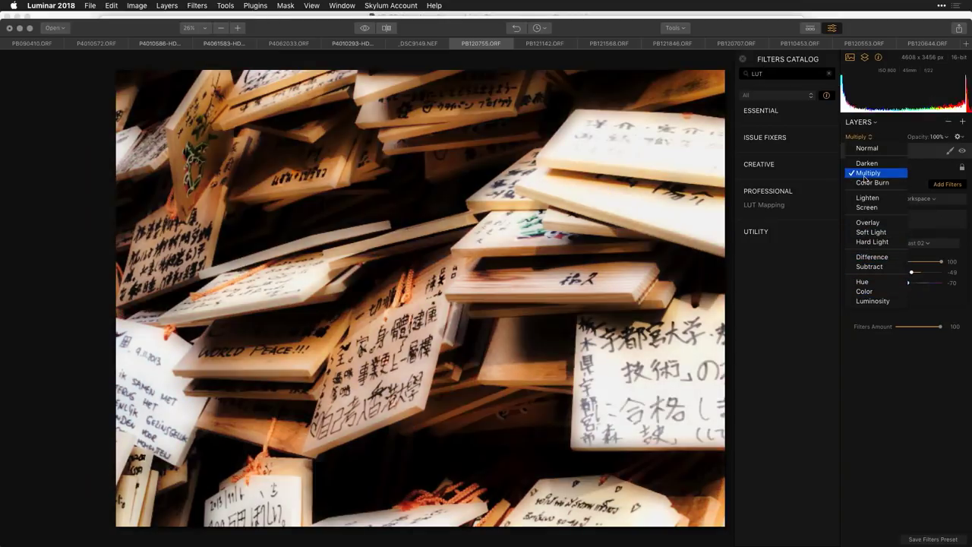
left_click(865, 176)
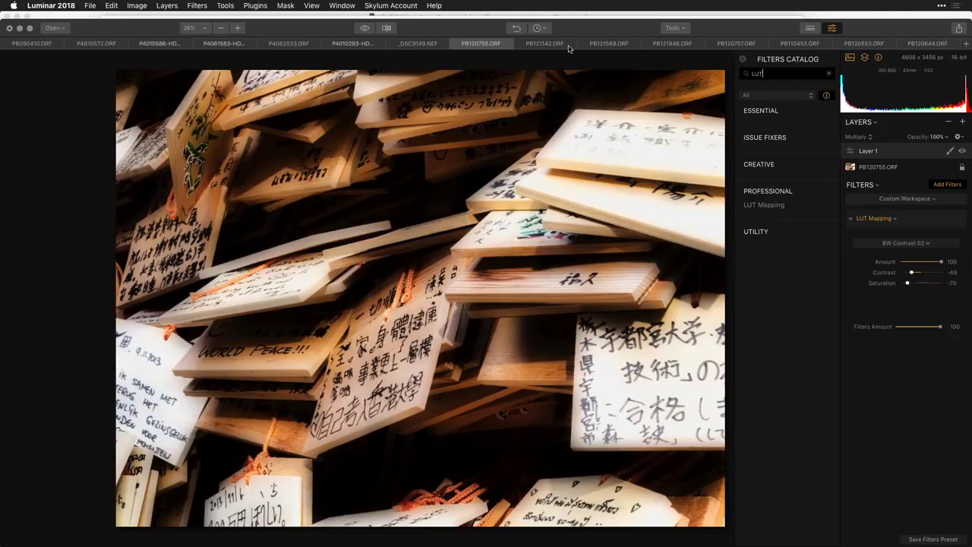
Step: Close the PB120755.ORF image without keeping its edits open
left_click(456, 44)
left_click(470, 102)
Step: Switch to Premiere Pro and load the original frame of the timeline's crocodile clip, Masking.mov, for comparison with its graded version
key("super+Tab")
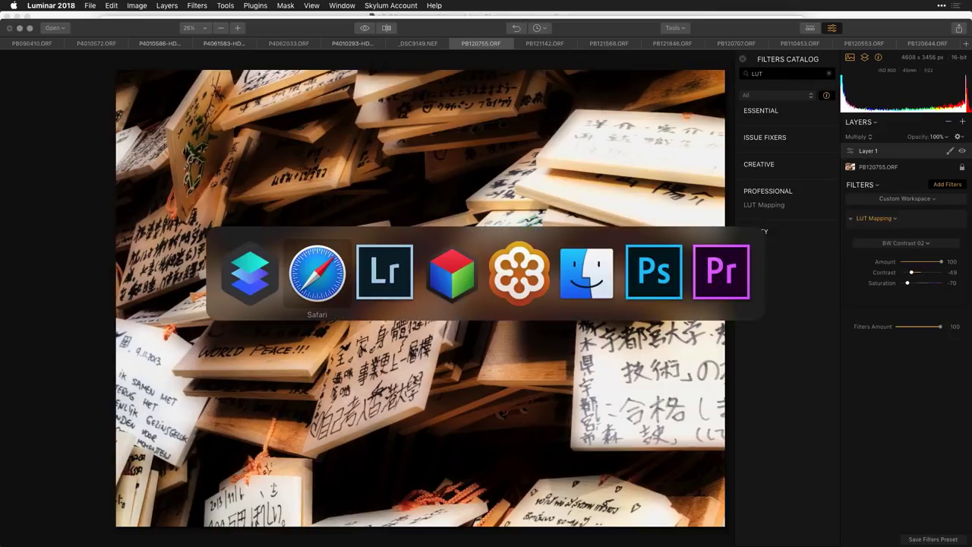
left_click(699, 275)
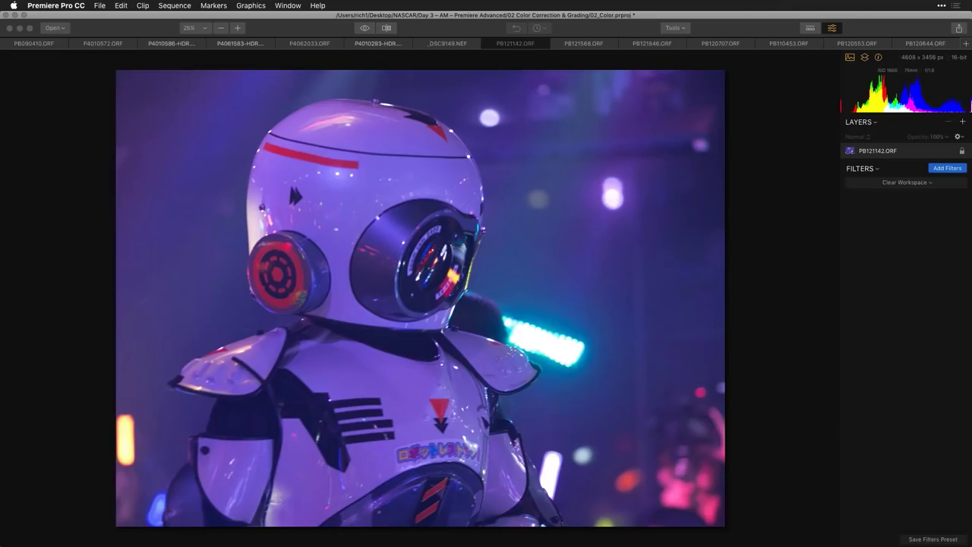
key("super+Tab")
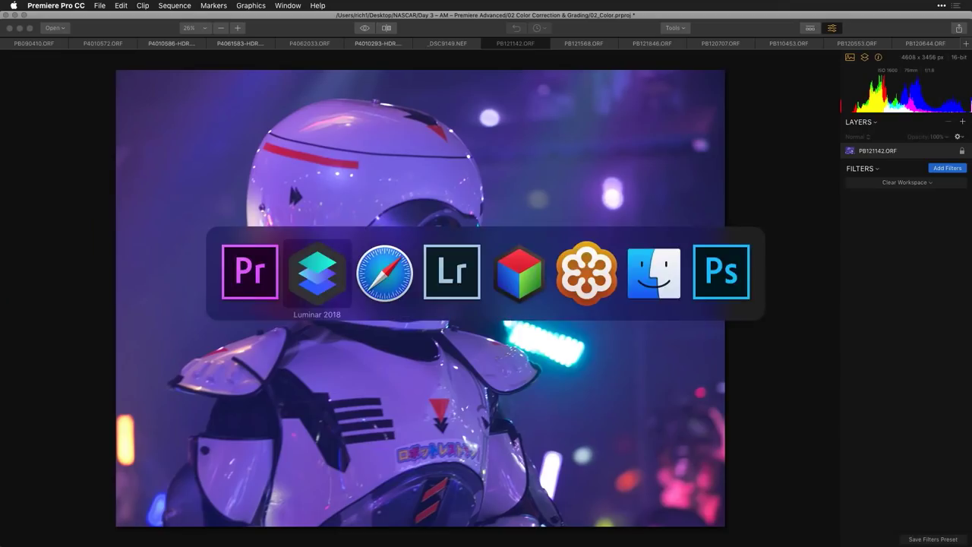
left_click(262, 283)
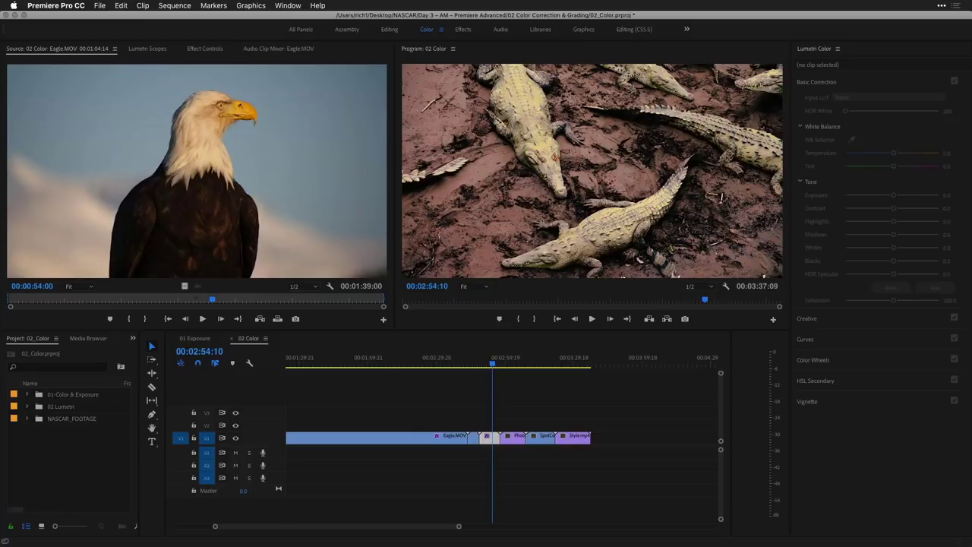
left_click(493, 354)
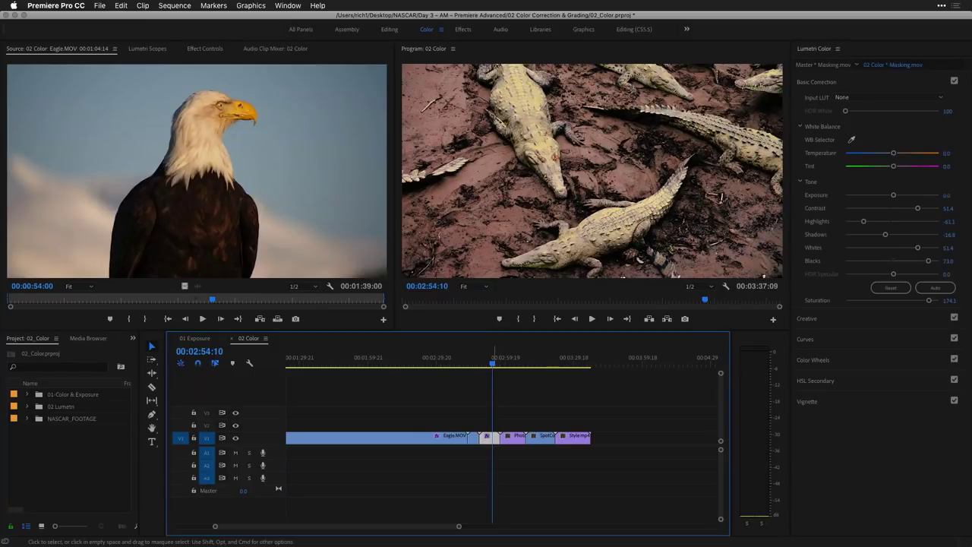
key("f")
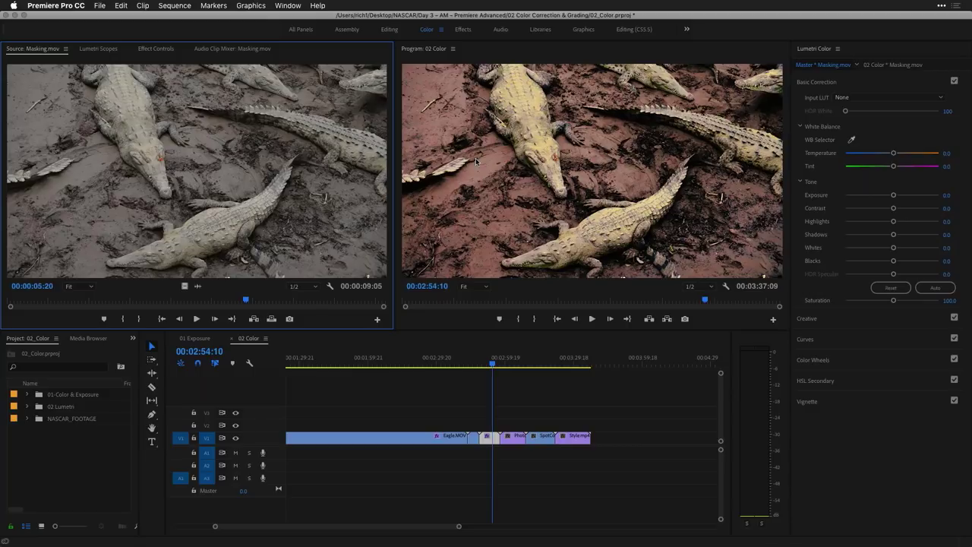
Step: Export the Lumetri Color settings as a Cube LUT named Aged Gator in the EXPORTED LUTS folder on the Desktop
left_click(838, 50)
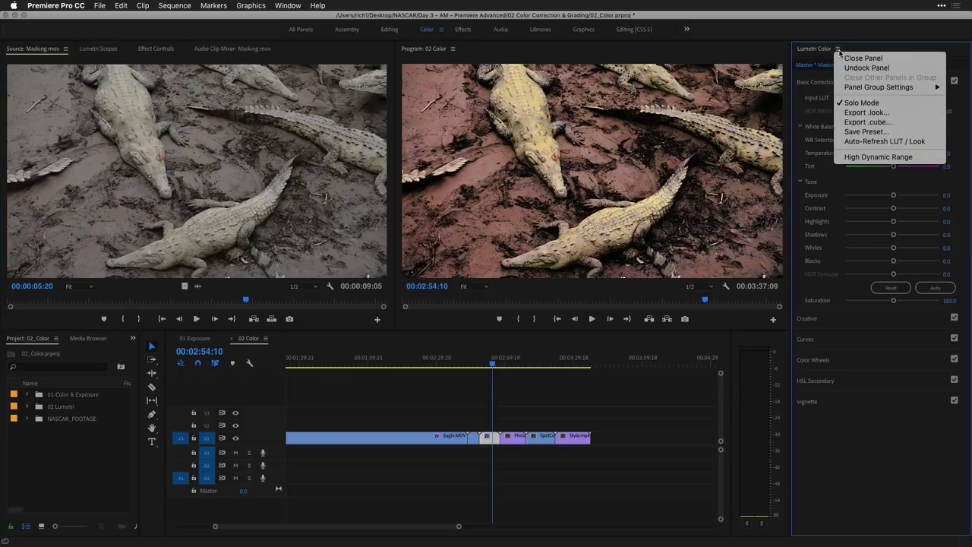
left_click(885, 122)
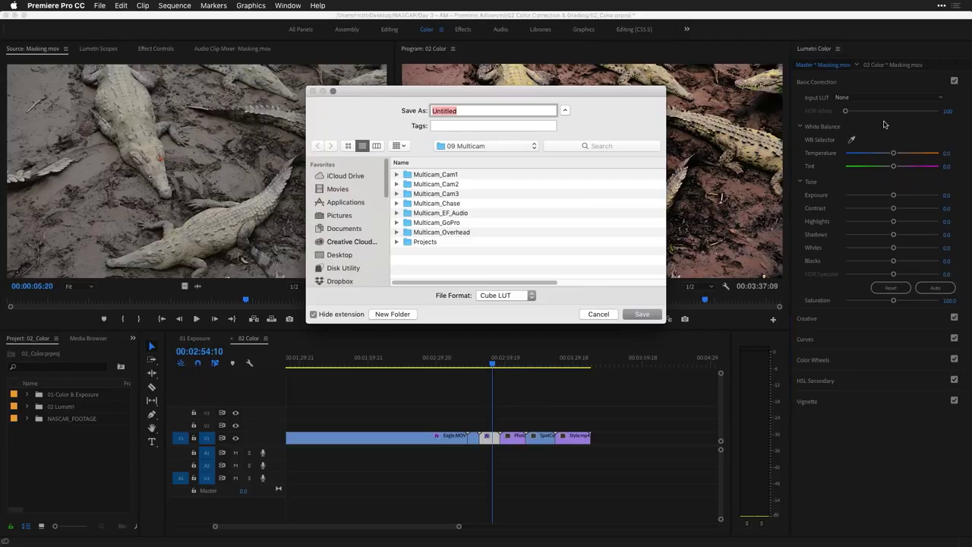
key("super+d")
type("Gator")
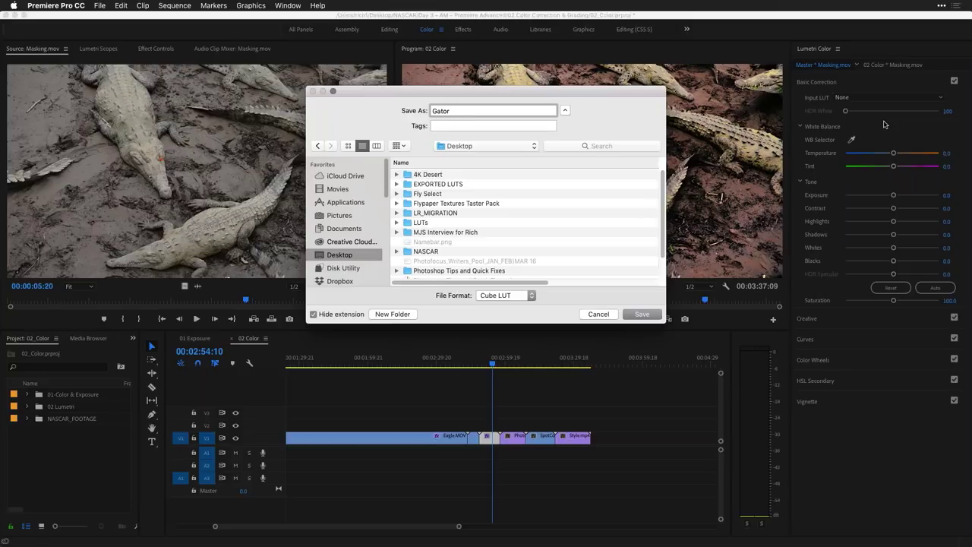
type("Aged")
left_click(436, 185)
double_click(436, 185)
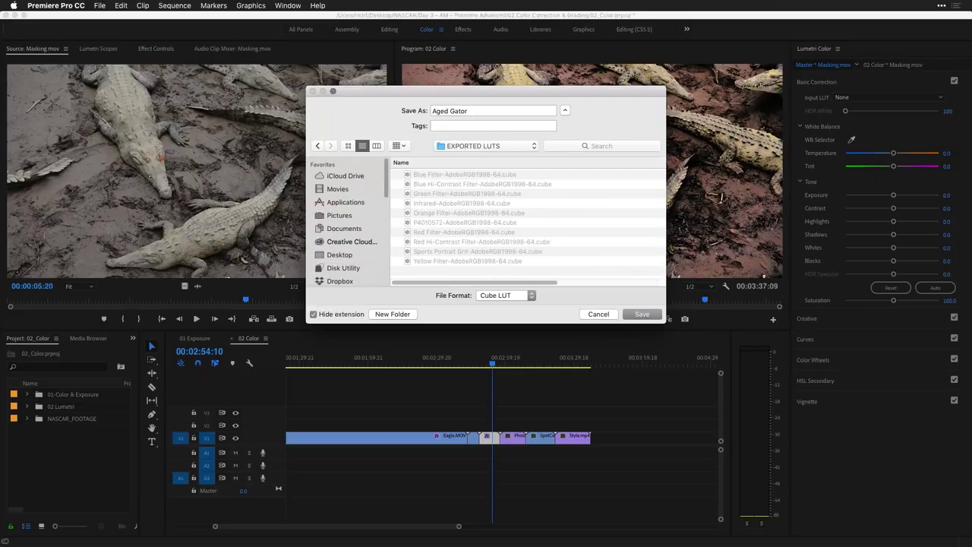
left_click(643, 315)
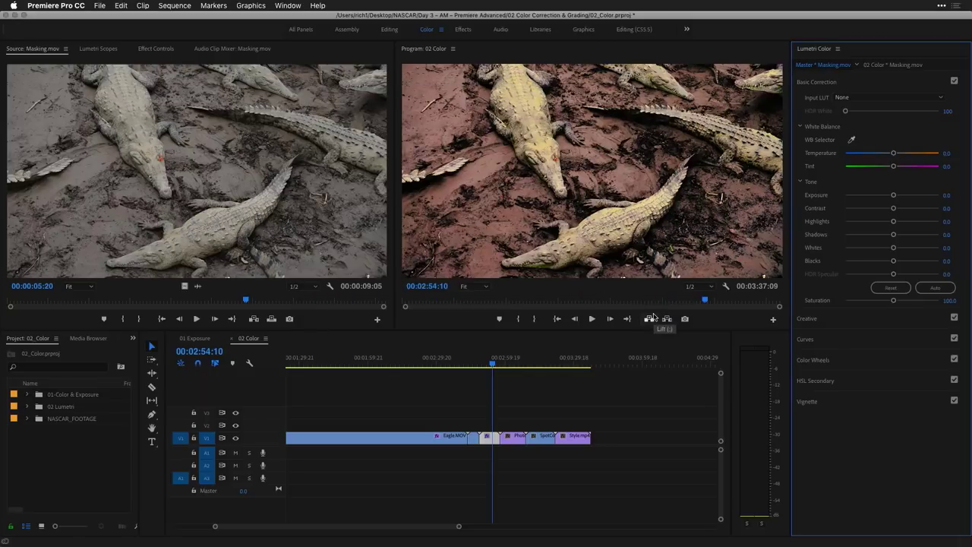
Step: Switch to Luminar 2018, show the P4010293-HDR image and add the LUT Mapping filter to it
key("super+Tab")
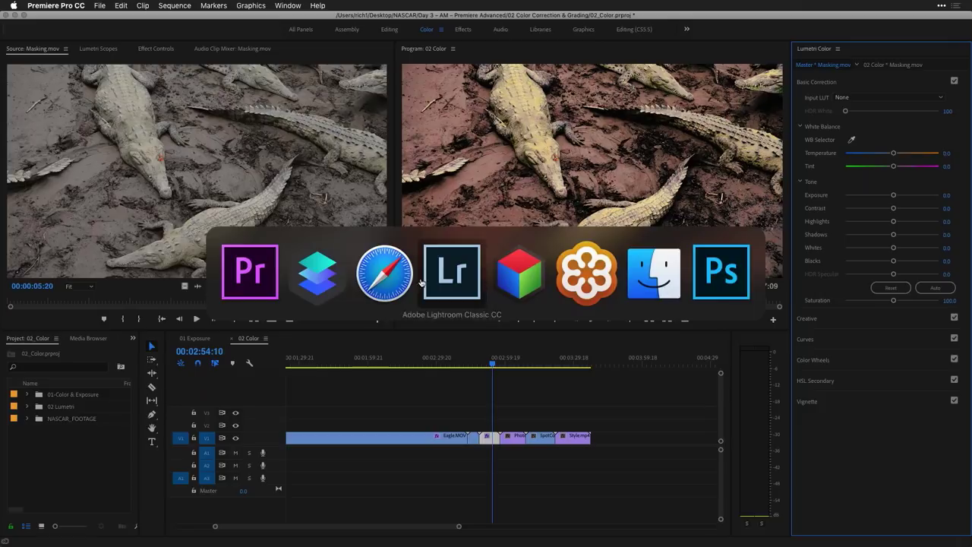
left_click(327, 278)
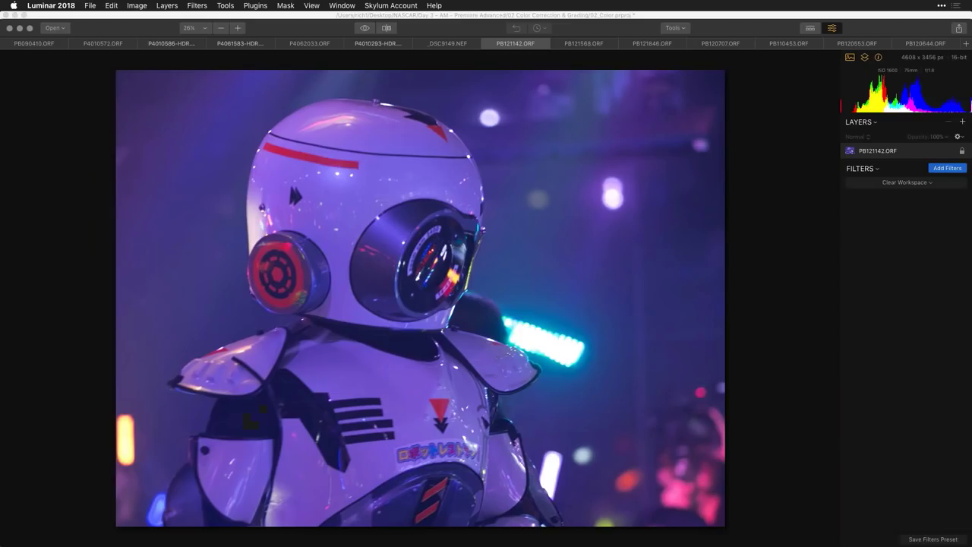
left_click(393, 47)
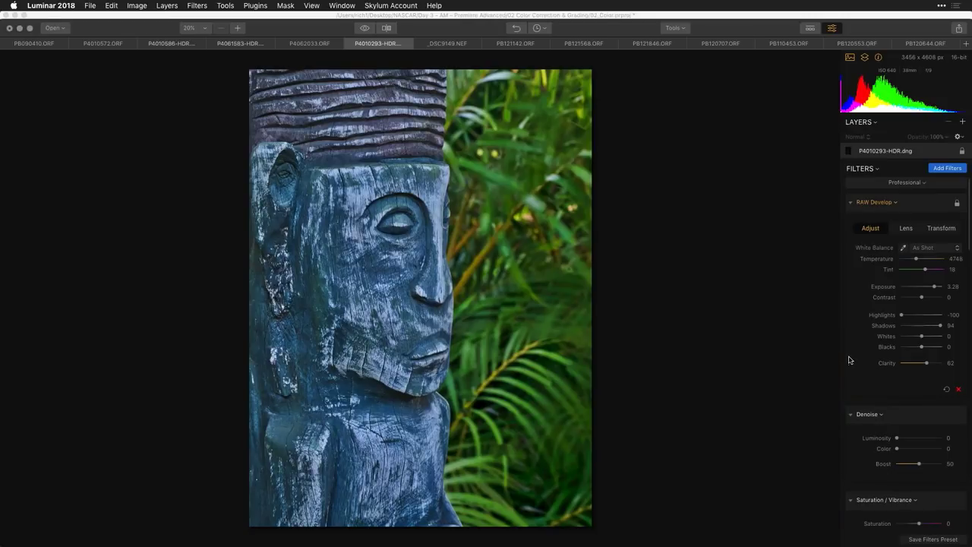
left_click(948, 170)
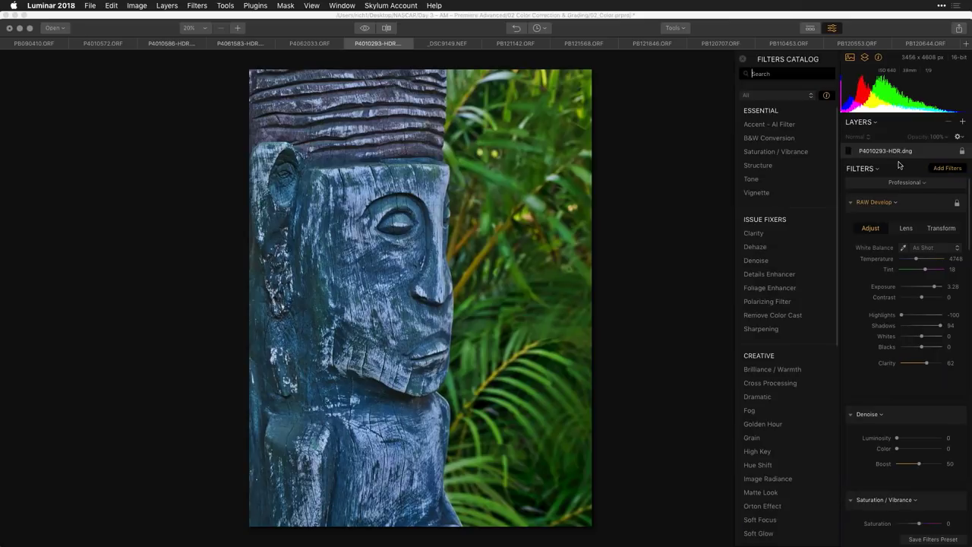
left_click(759, 74)
type("LUT")
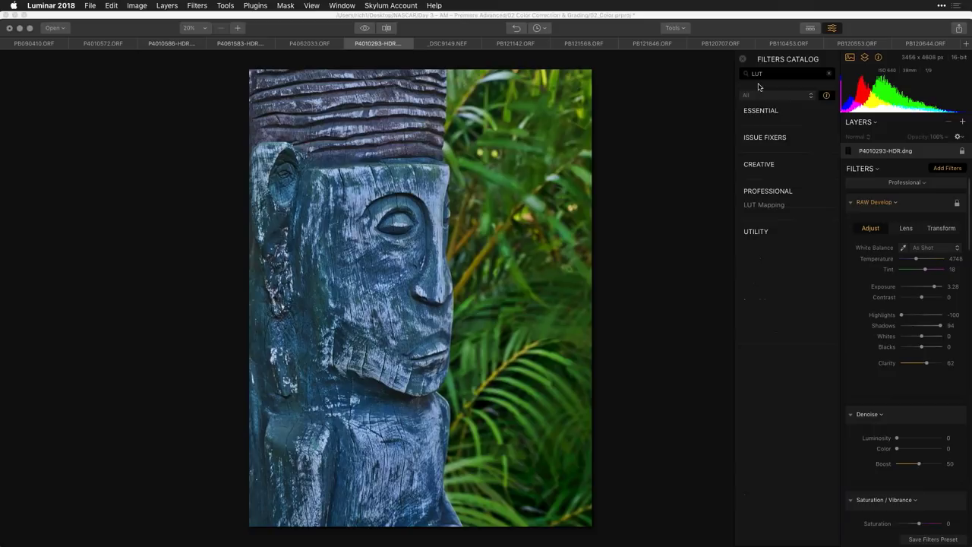
left_click(764, 206)
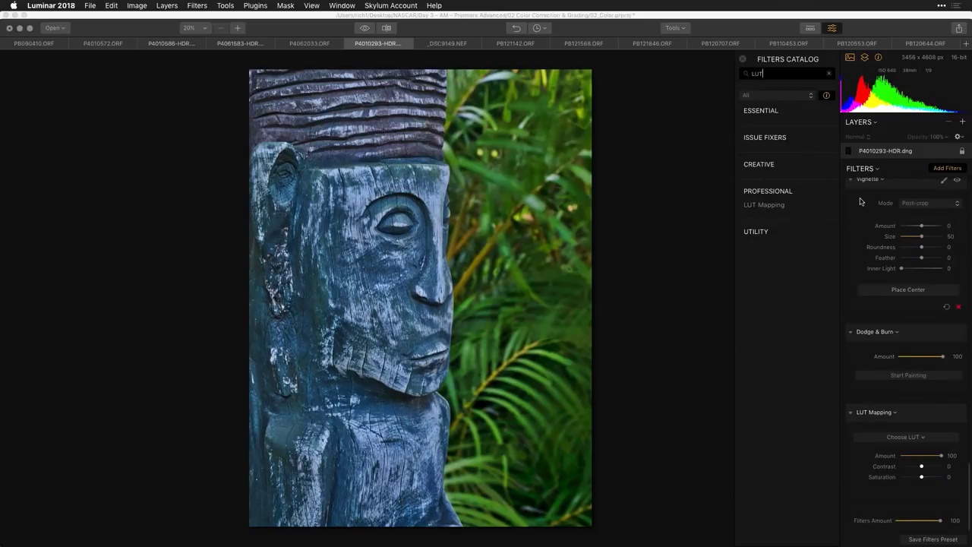
Step: Load the custom LUT Aged Gator .cube from the EXPORTED LUTS folder and keep its Amount at 100
left_click(916, 439)
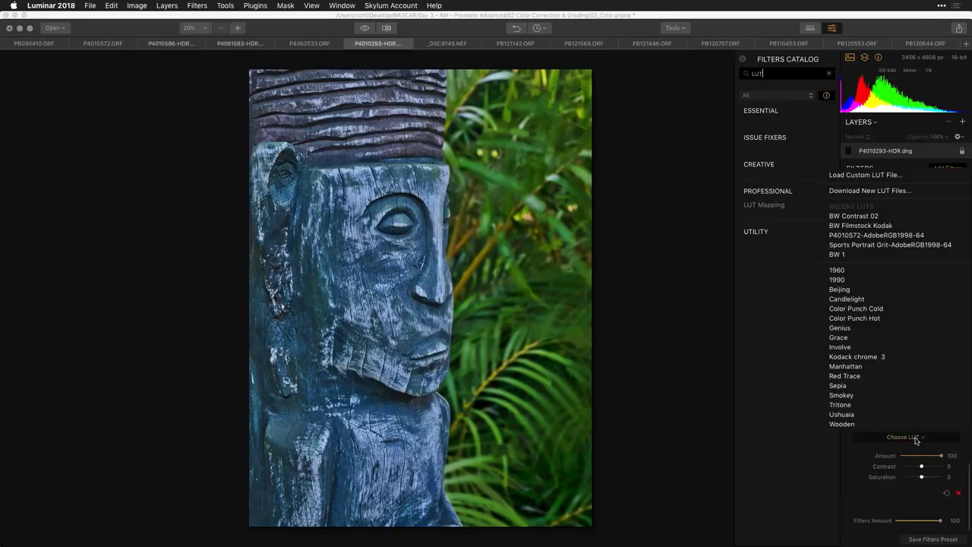
left_click(844, 178)
left_click(491, 61)
left_click(492, 156)
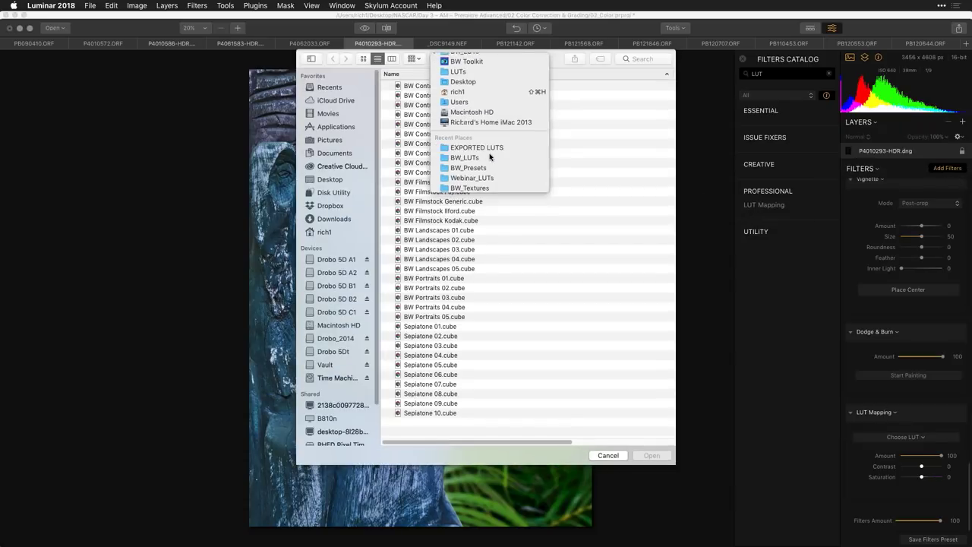
left_click(413, 87)
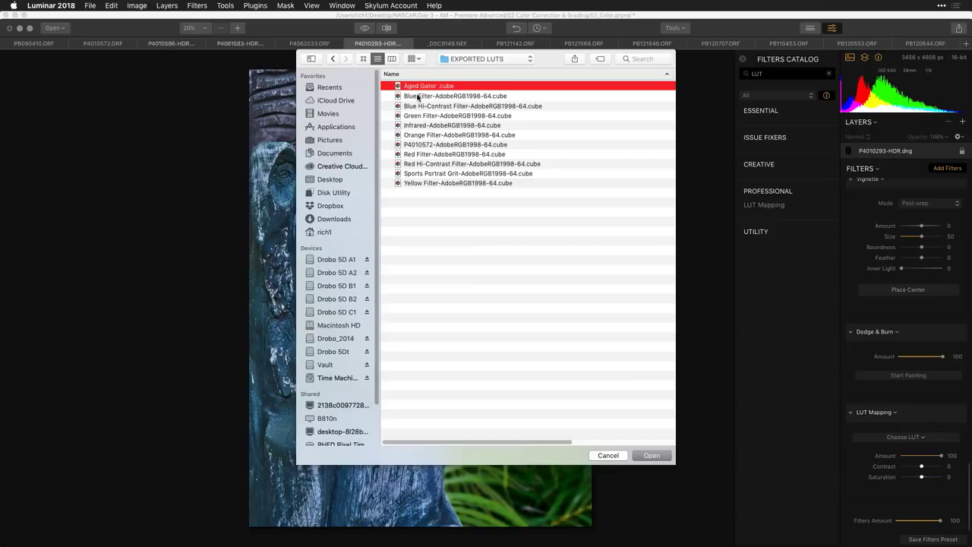
left_click(651, 456)
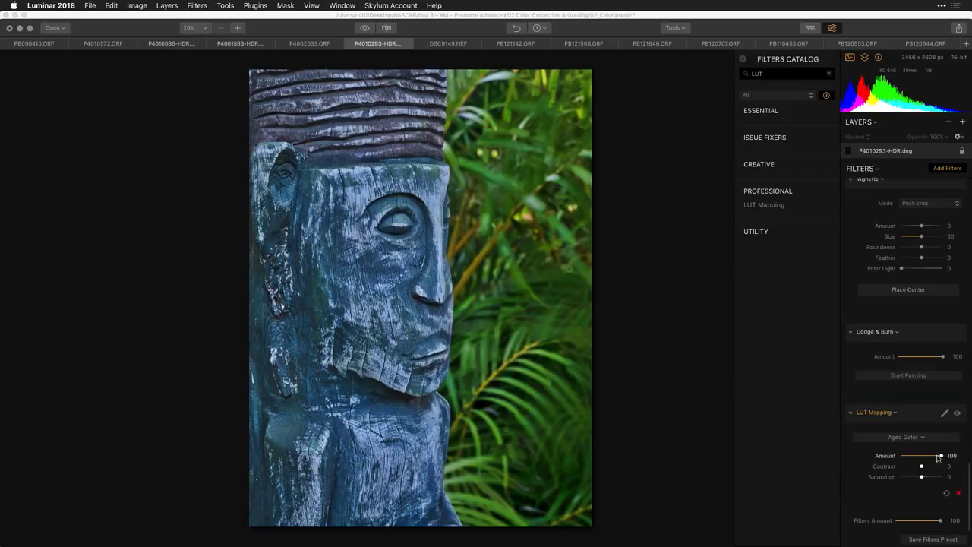
mouse_move(939, 456)
left_mouse_down()
mouse_move(930, 456)
mouse_move(942, 456)
left_mouse_up()
Step: Add a new adjustment layer above the P4010293-HDR image and apply the LUT Mapping filter to it
left_click(963, 121)
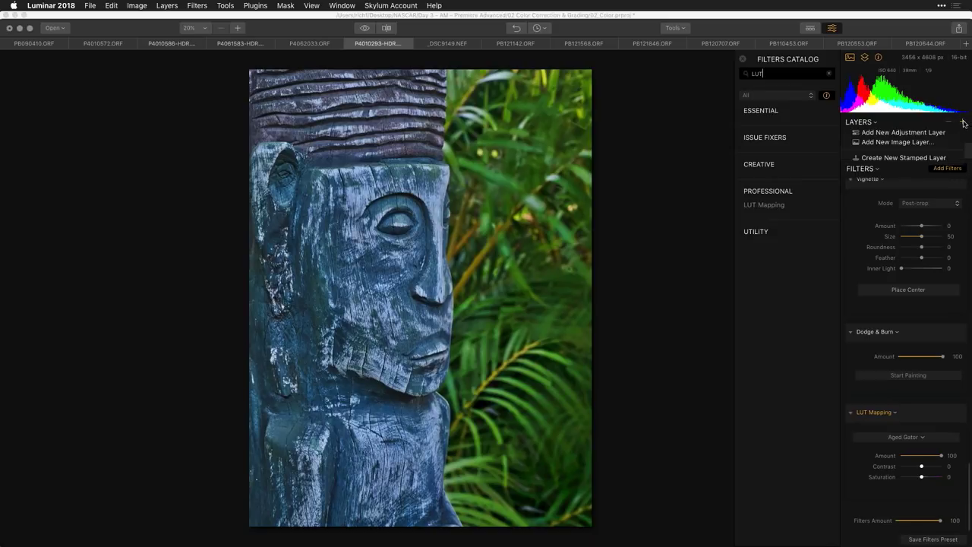
left_click(918, 133)
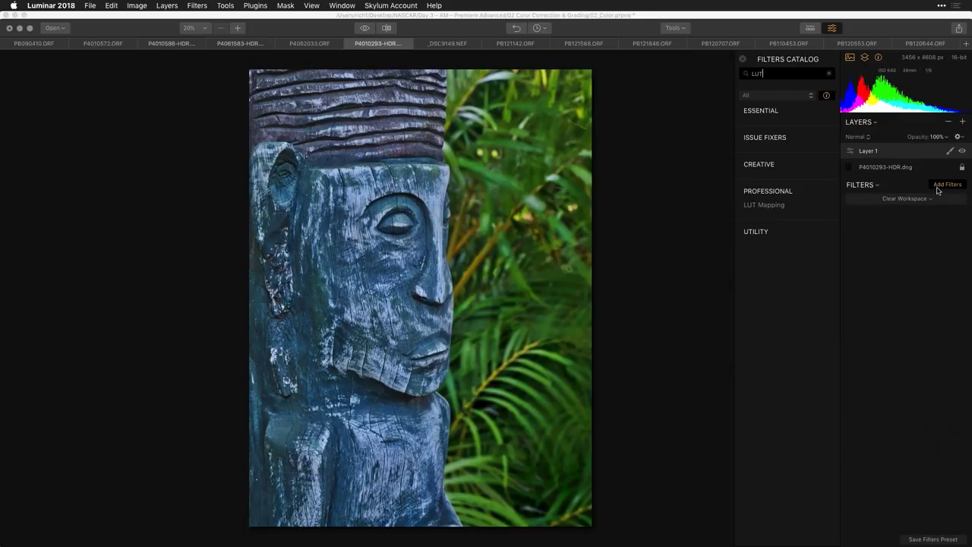
left_click(774, 204)
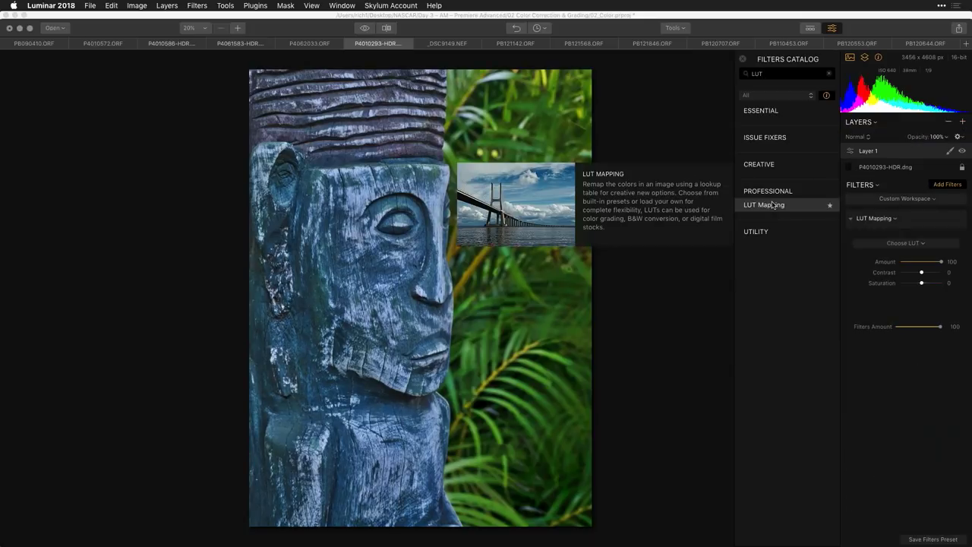
left_click(898, 244)
left_click(882, 297)
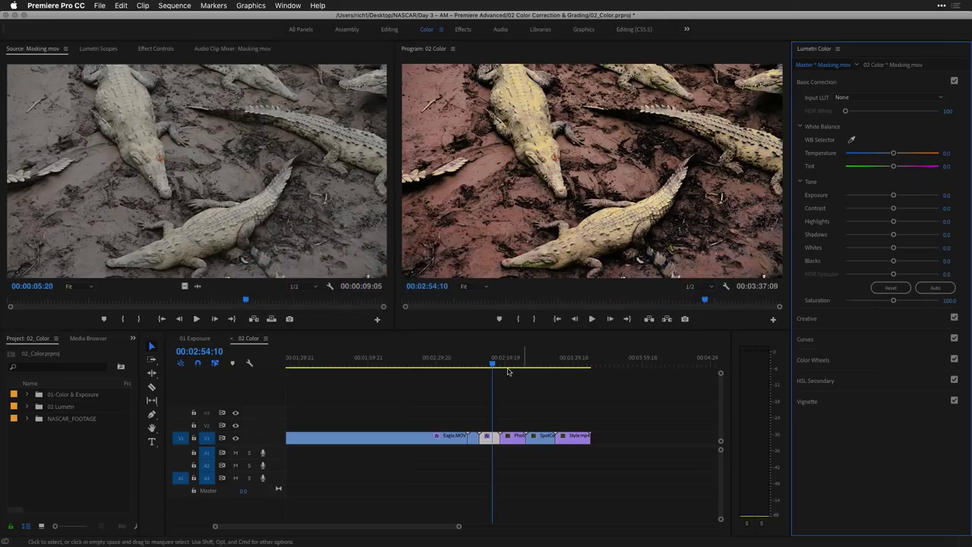
left_click(838, 48)
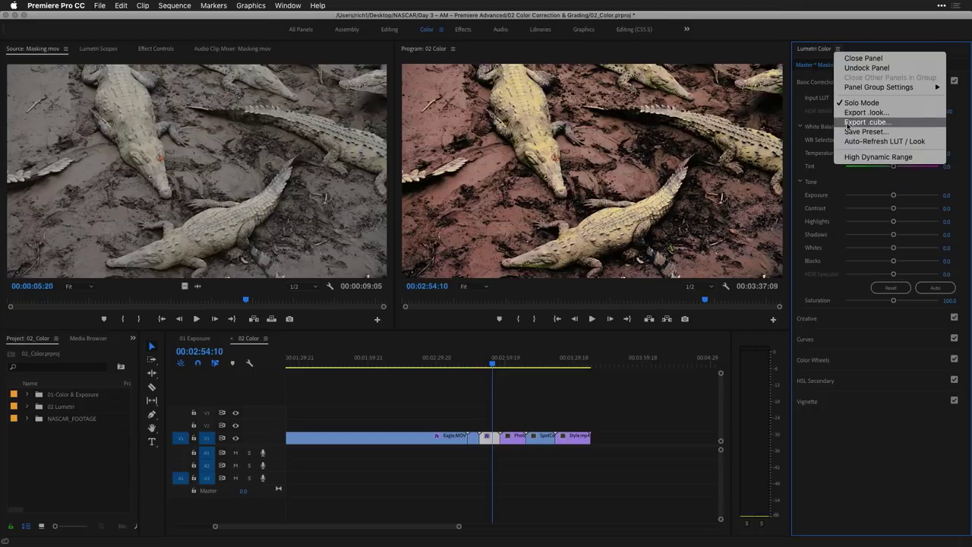
left_click(547, 391)
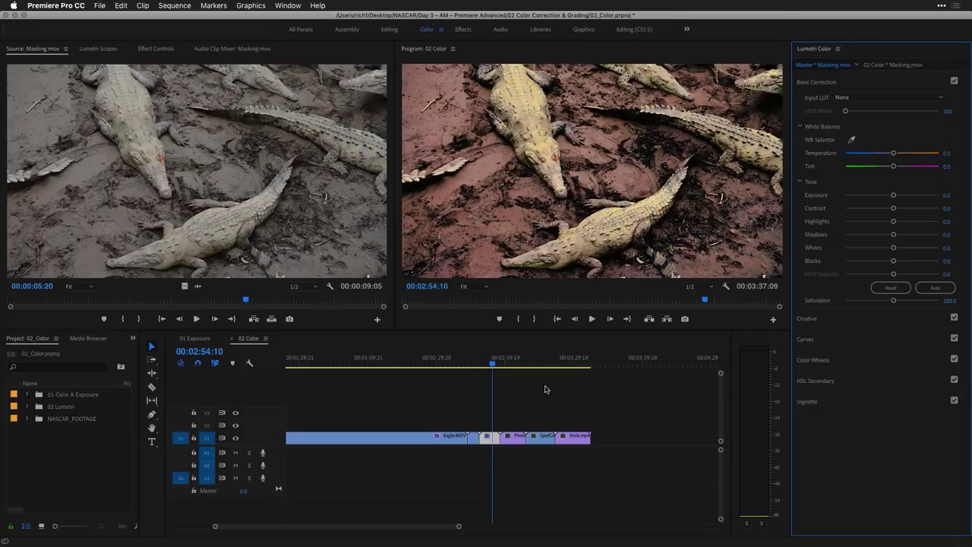
left_click(491, 363)
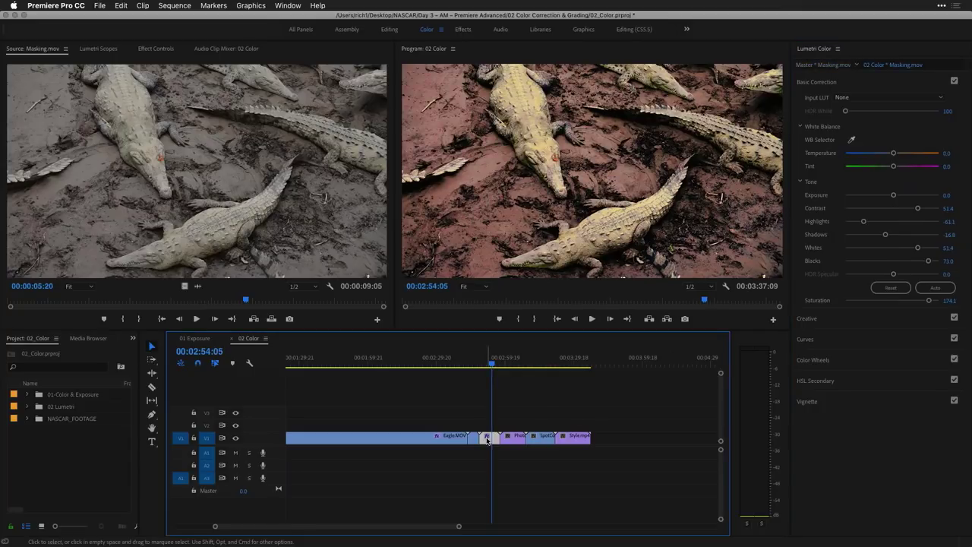
Step: Select the Eagle.MOV clip on the timeline and export its Lumetri Color grade as a .cube LUT named Bird
left_click(441, 367)
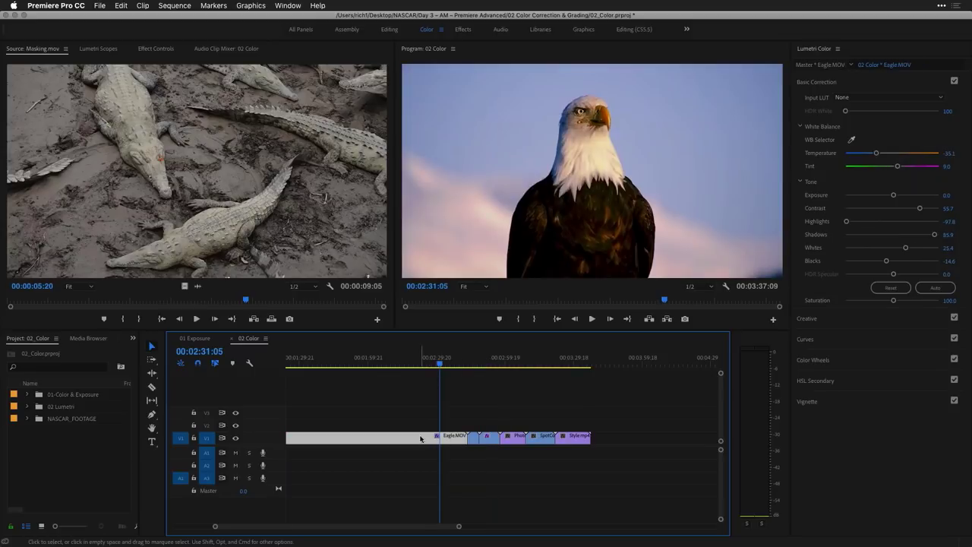
left_click(838, 48)
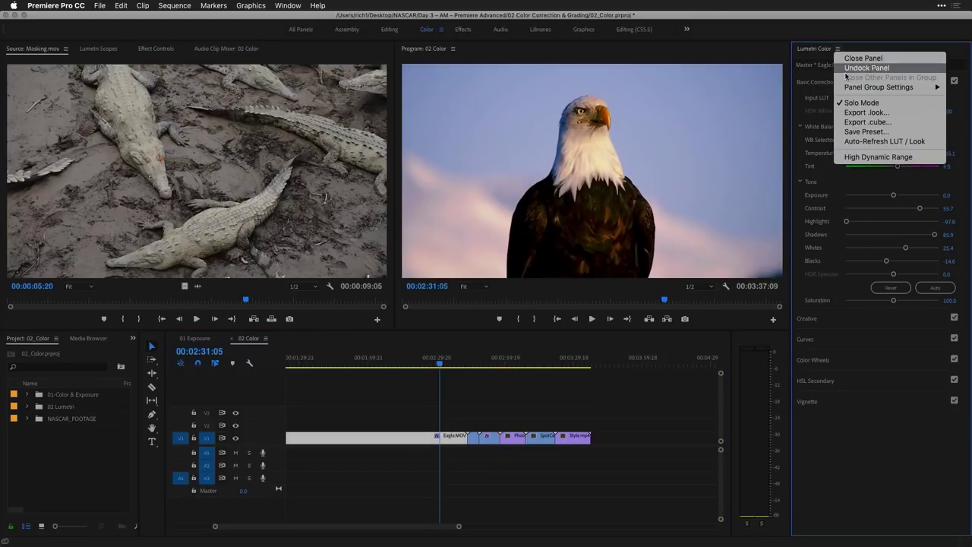
left_click(867, 43)
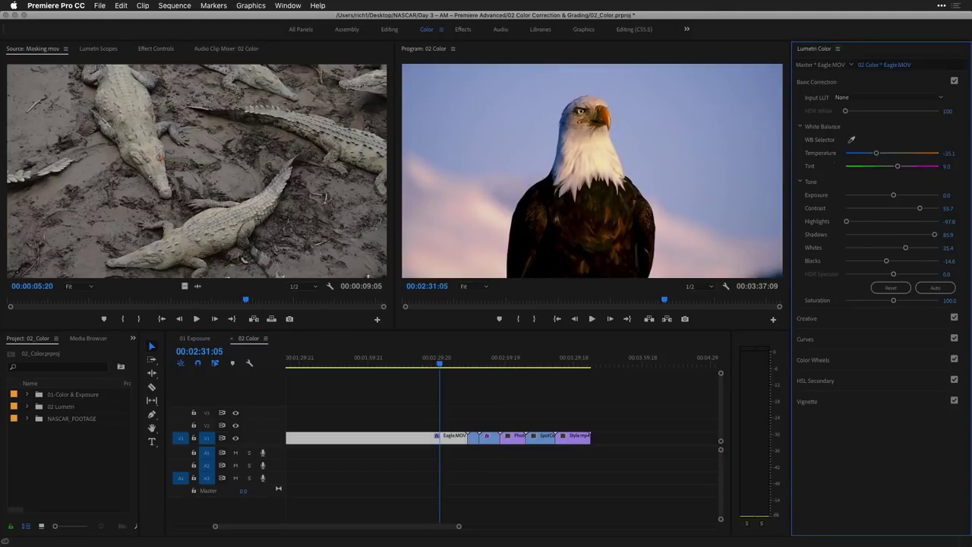
left_click(839, 48)
left_click(857, 122)
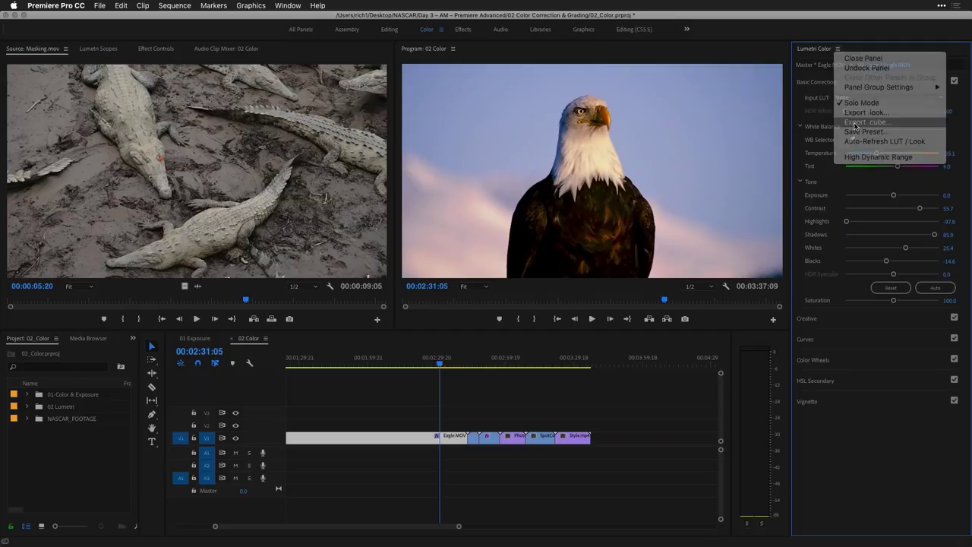
type("Bird")
key("Return")
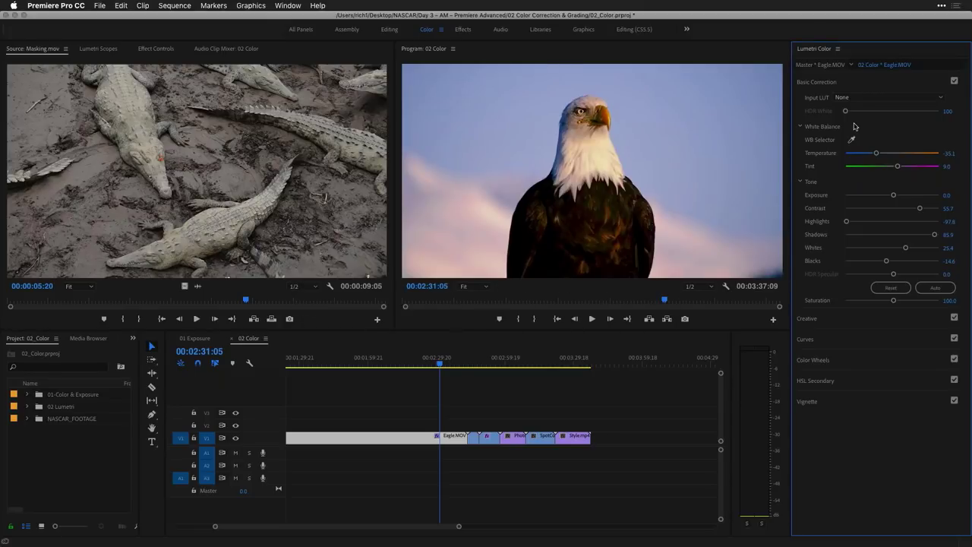
Step: Quit Premiere Pro without saving the changes to 02_Color.prproj
key("super+Tab")
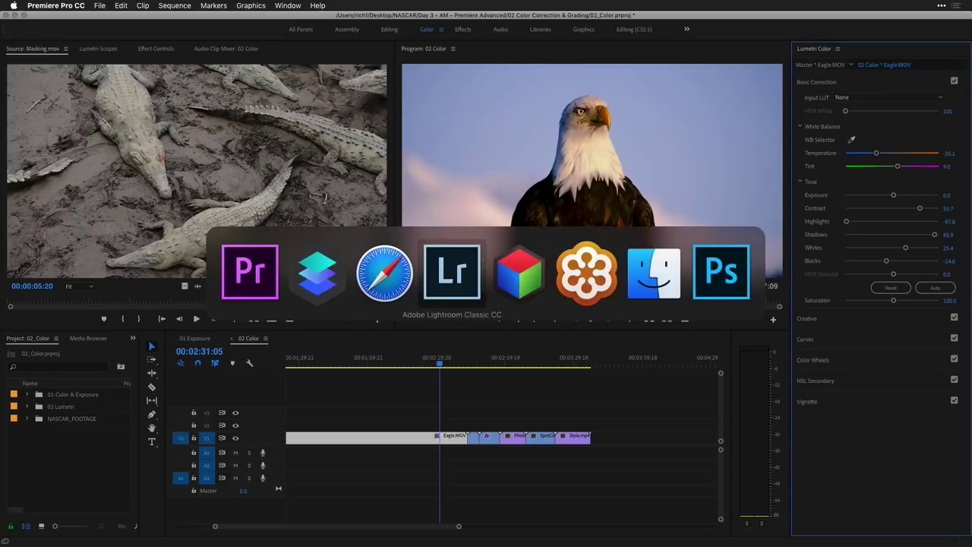
key("super+q")
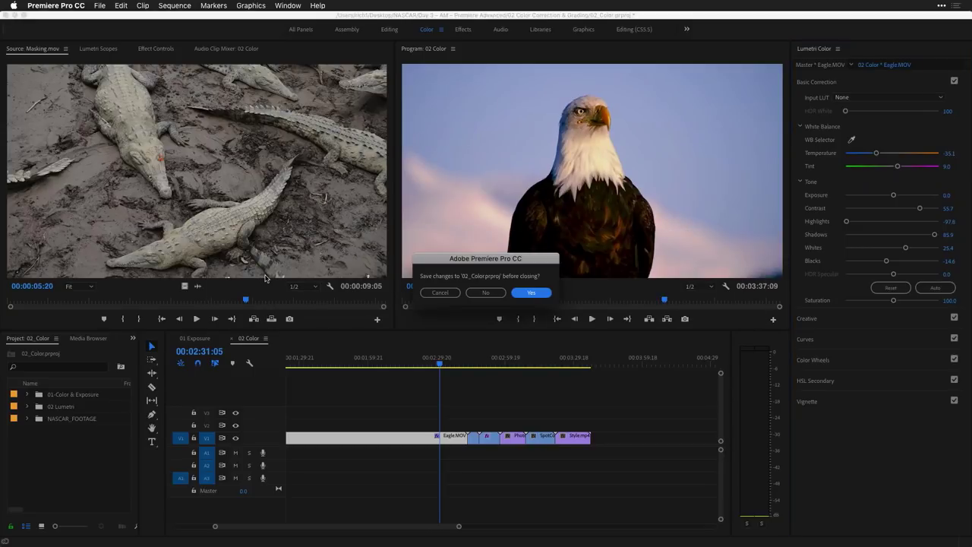
left_click(485, 293)
Step: Switch to Photoshop CC and open the recent file 3_4_Change_Color_B.DNG
key("super+Tab")
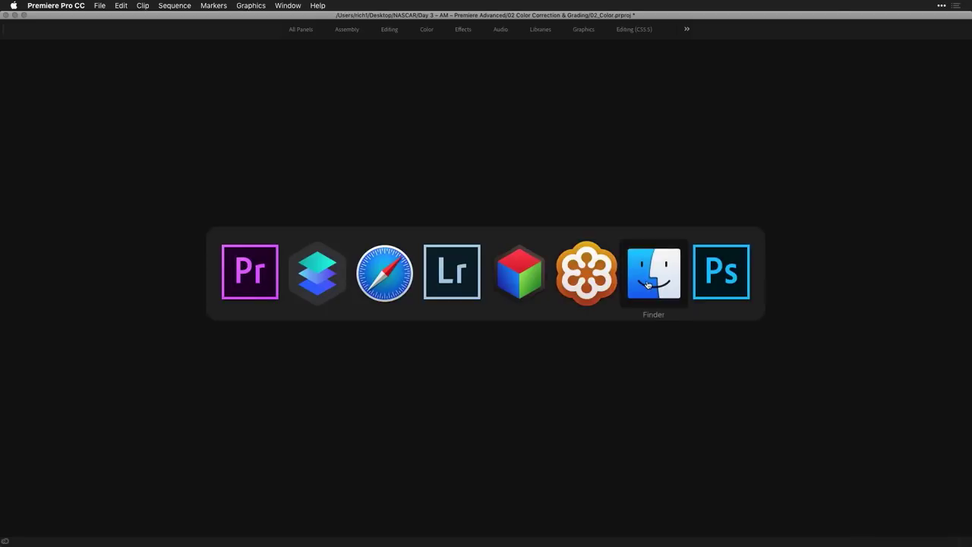
left_click(709, 283)
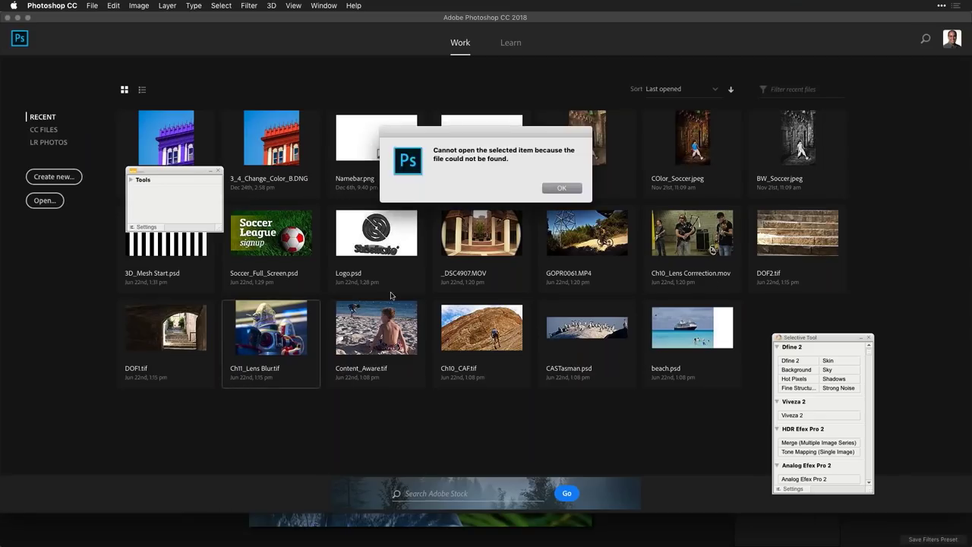
left_click(562, 189)
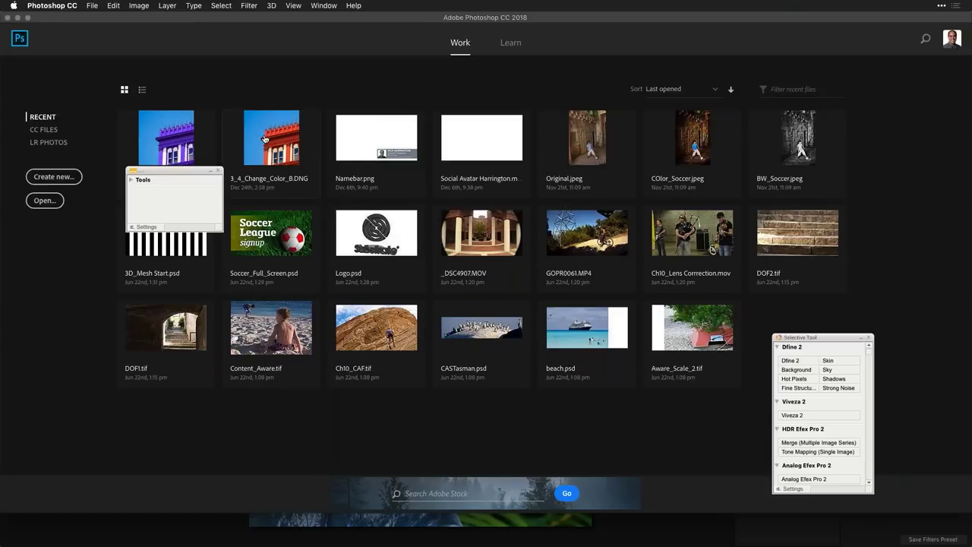
key("Escape")
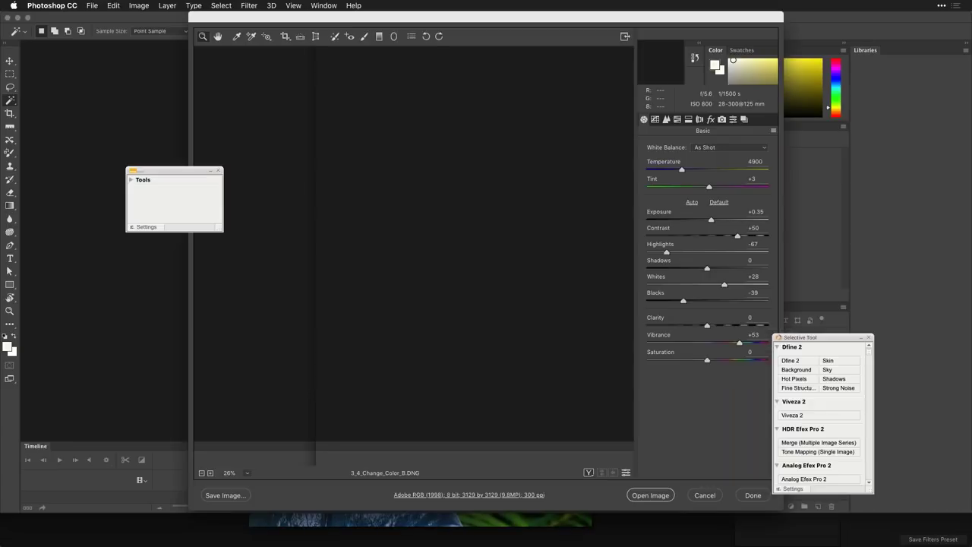
Step: Move the floating Selective Tool palette off the layer list and delete the Hue/Saturation 1 layer from 3_4_Change_Color_B.psd
key("super+Tab")
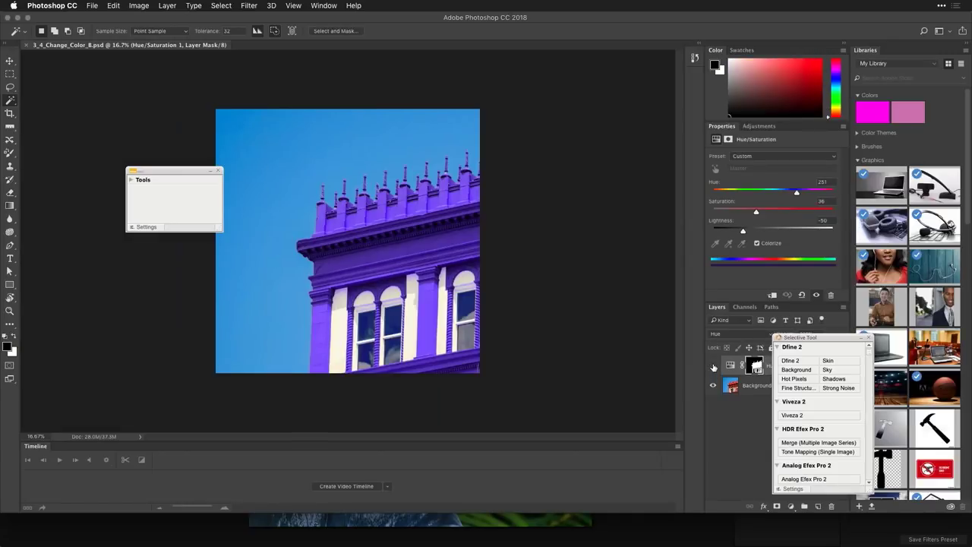
left_click_drag(826, 338, 950, 364)
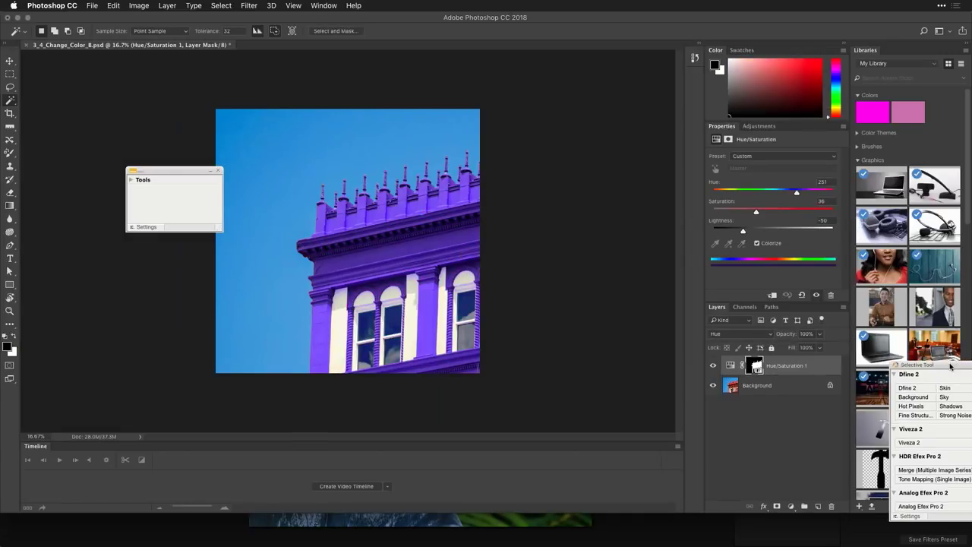
left_click_drag(807, 367, 831, 506)
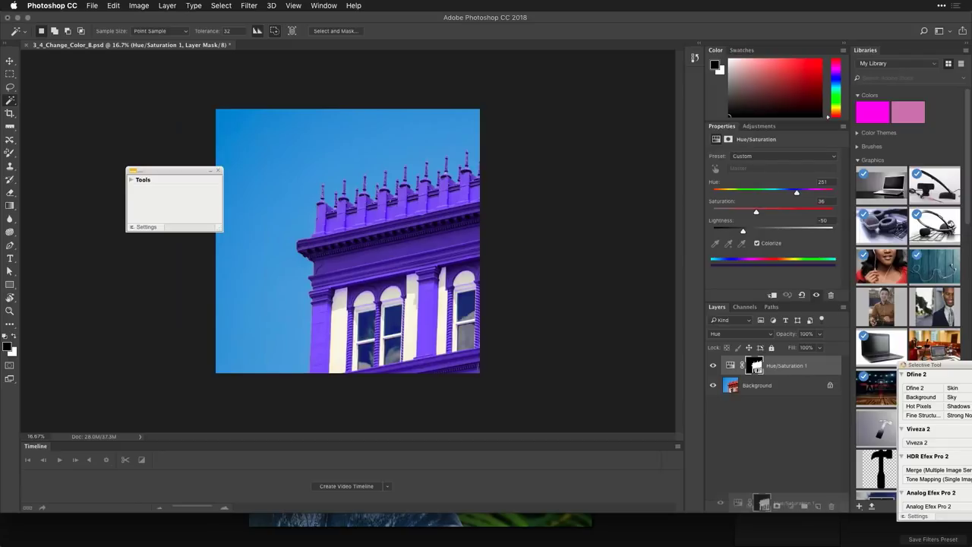
Step: Add a Vibrance adjustment layer above the Background and set Vibrance to +86
left_click(760, 126)
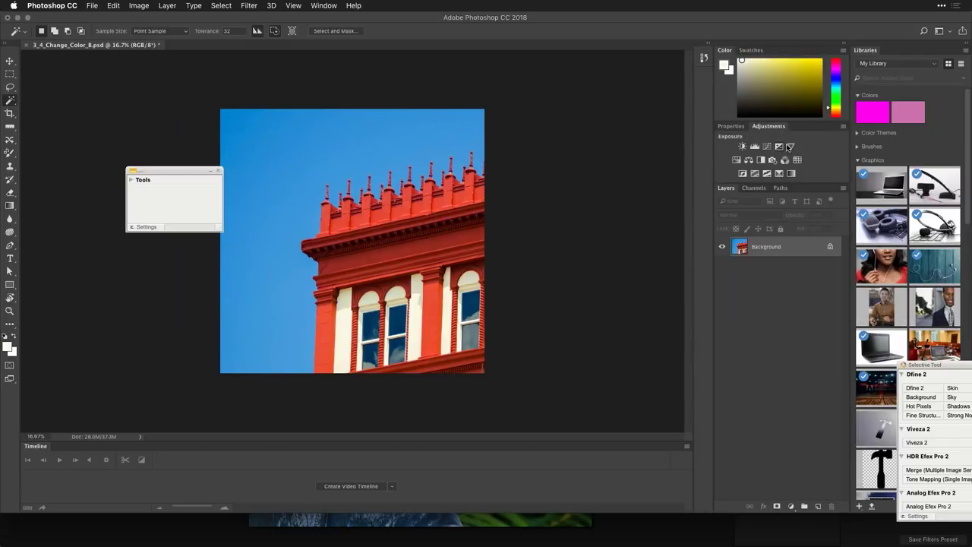
left_click(790, 149)
left_click_drag(792, 167, 825, 167)
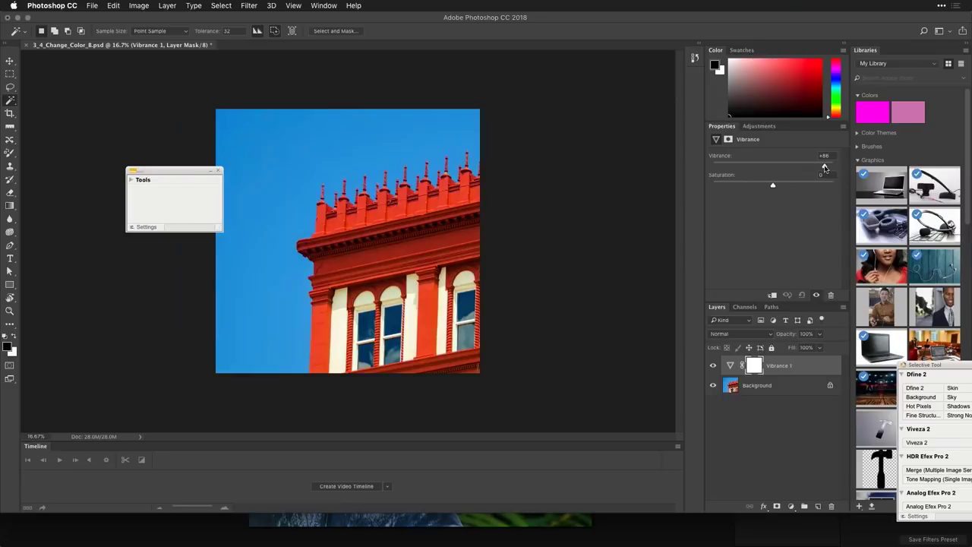
Step: Add a Curves adjustment layer and darken the blue sky tones with on-image targeted adjustment
left_click(759, 127)
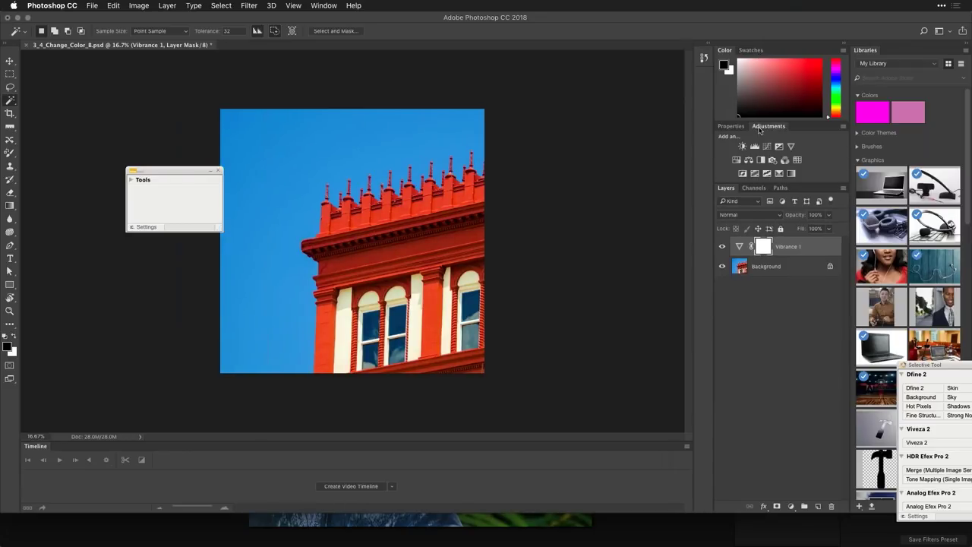
left_click(766, 149)
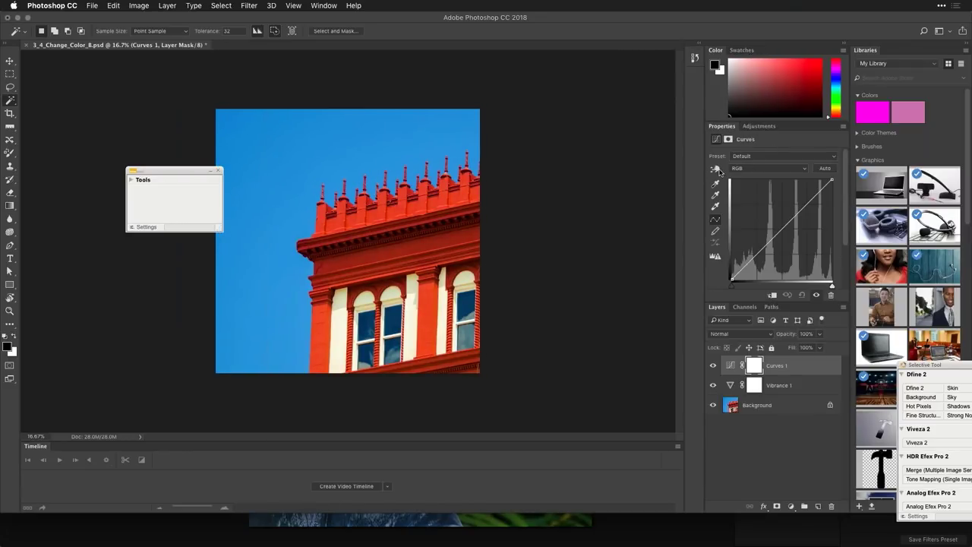
left_click_drag(434, 184, 434, 216)
Step: Add a Black & White adjustment layer with Reds at 155 and set its blend mode to Soft Light
left_click(764, 126)
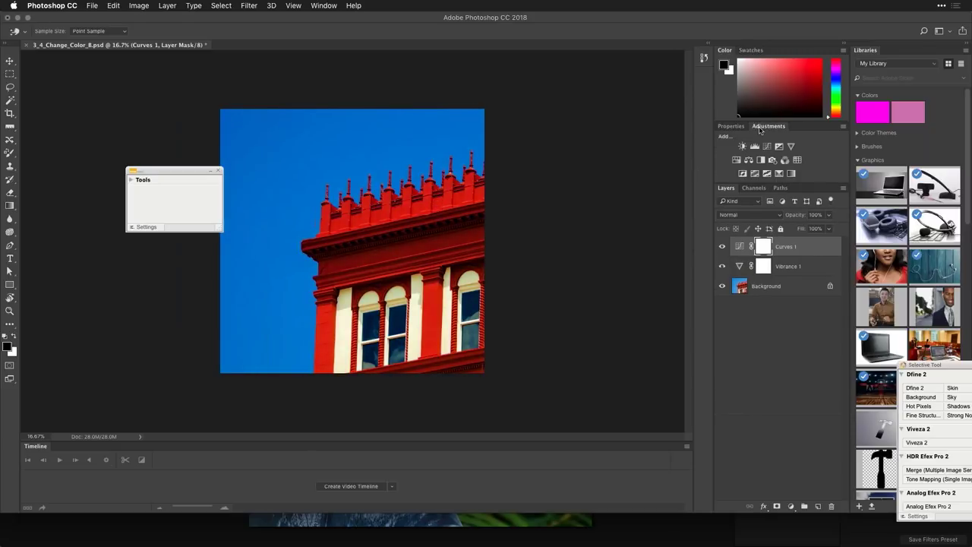
left_click(761, 161)
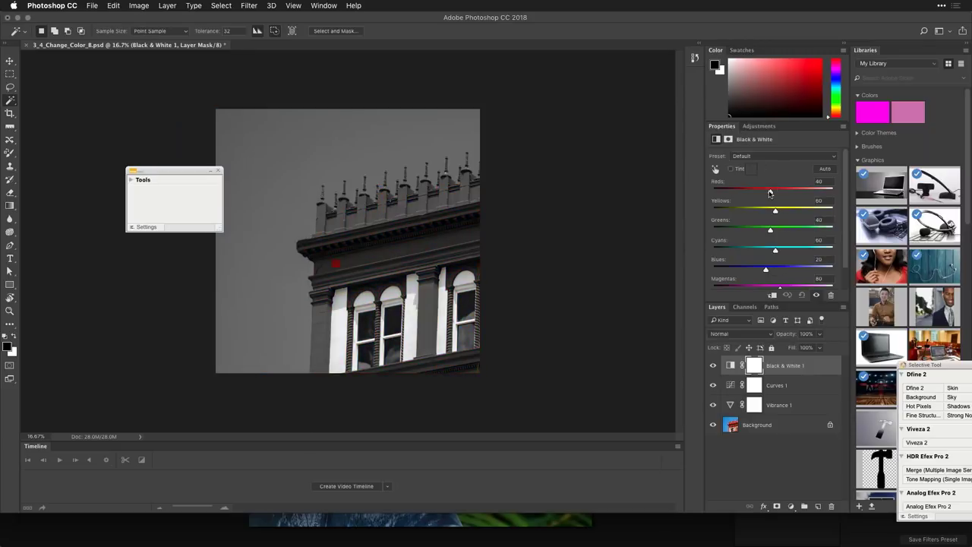
left_click(739, 335)
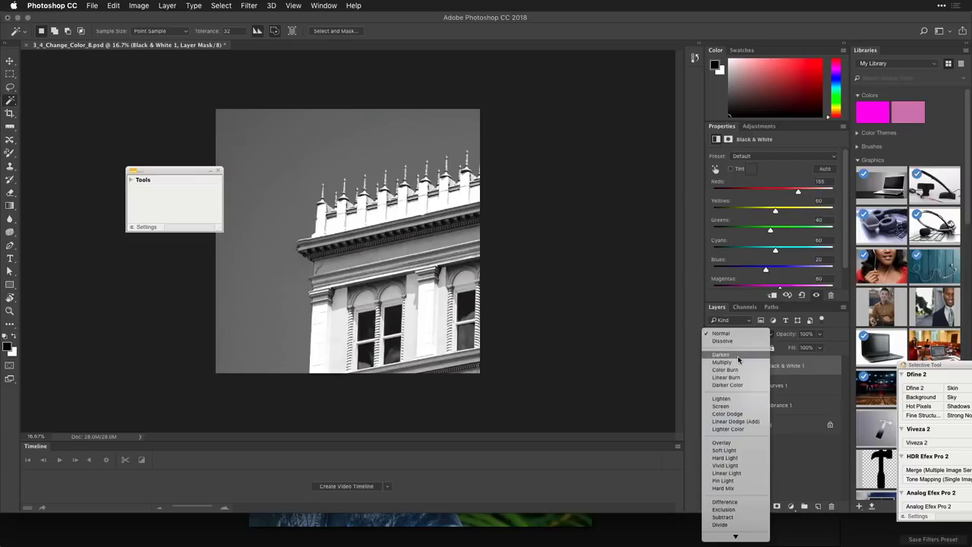
left_click(733, 452)
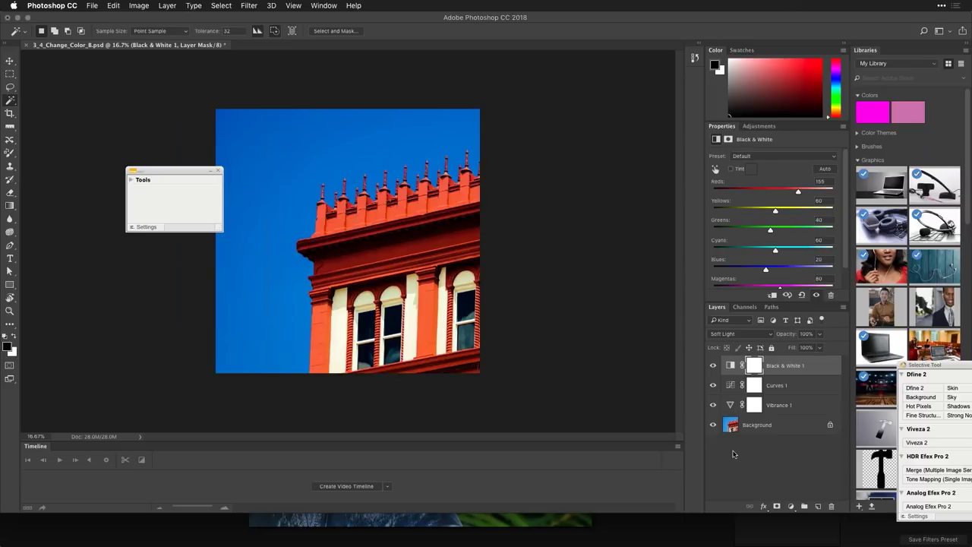
Step: Export the adjustments as a color lookup table in CUBE format with the description "Bleached Reds", copying that name
left_click(92, 5)
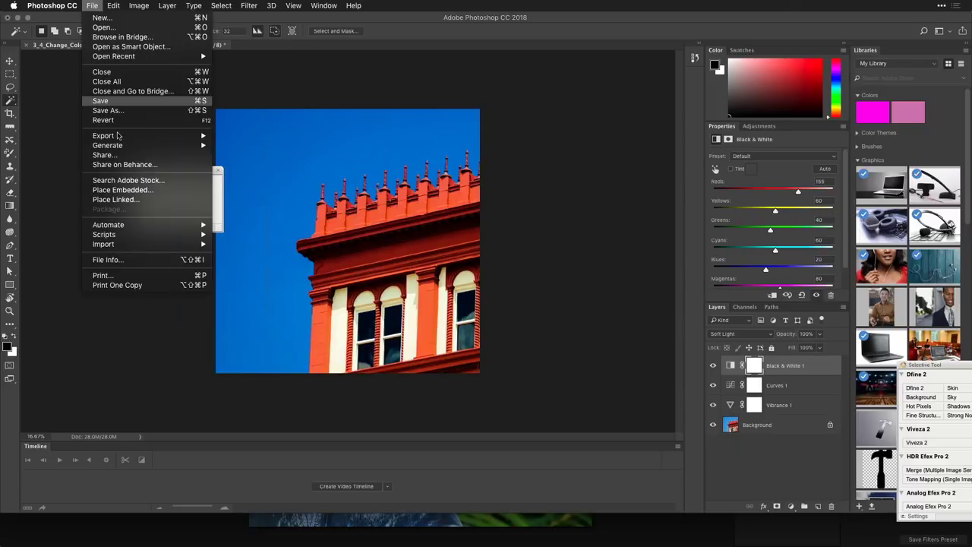
mouse_move(118, 139)
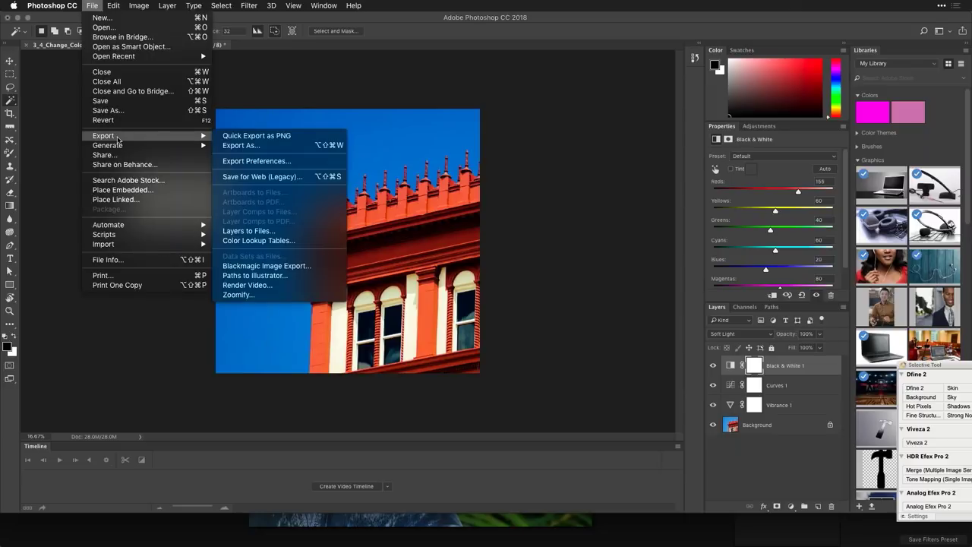
left_click(288, 240)
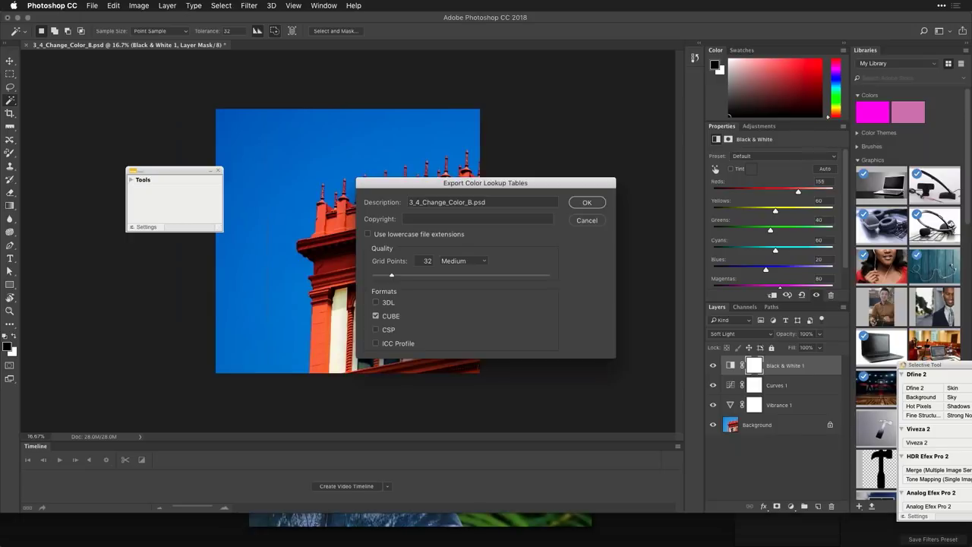
triple_click(443, 203)
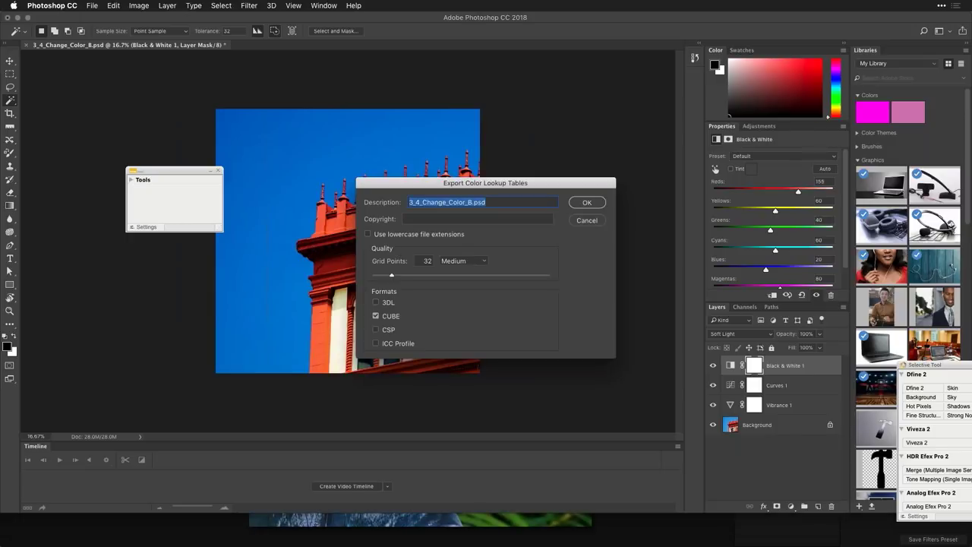
type("Bleached Reds")
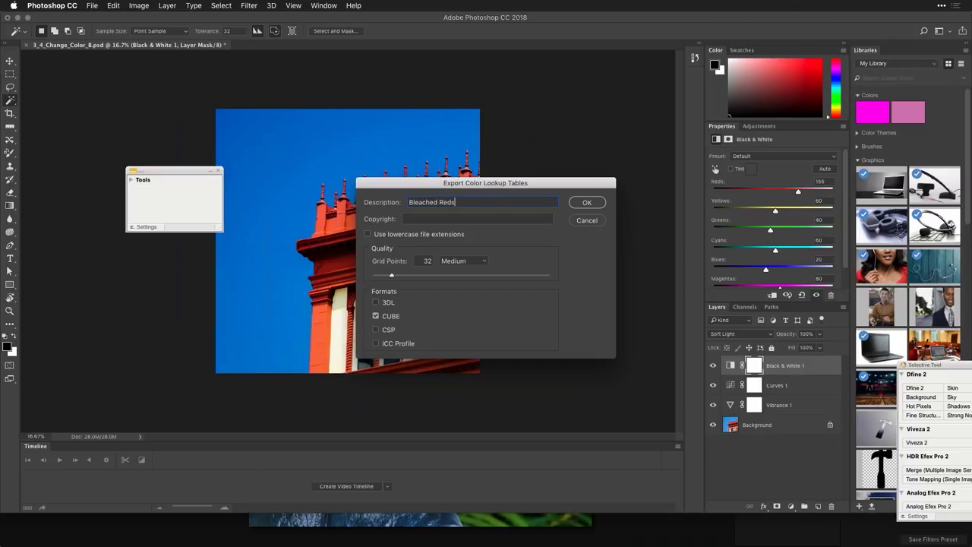
key("super+a")
key("super+c")
left_click(586, 202)
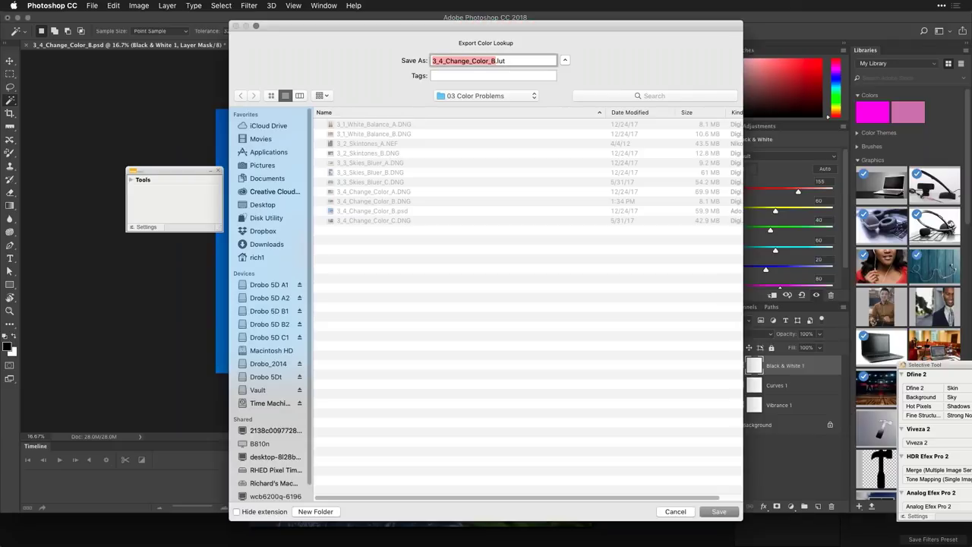
Step: Save the lookup table as "Bleached Reds" in the EXPORTED LUTS folder
left_click(525, 98)
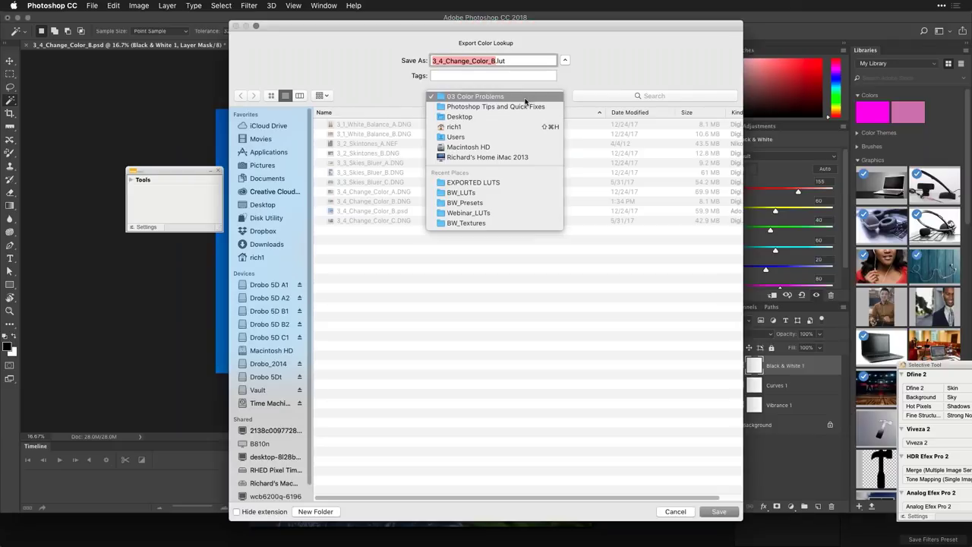
left_click(521, 182)
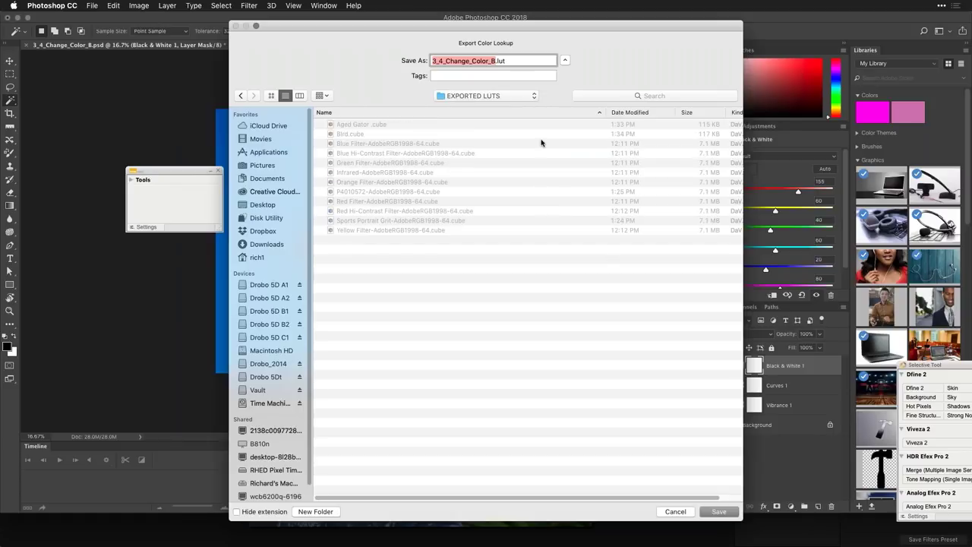
key("super+v")
left_click(720, 513)
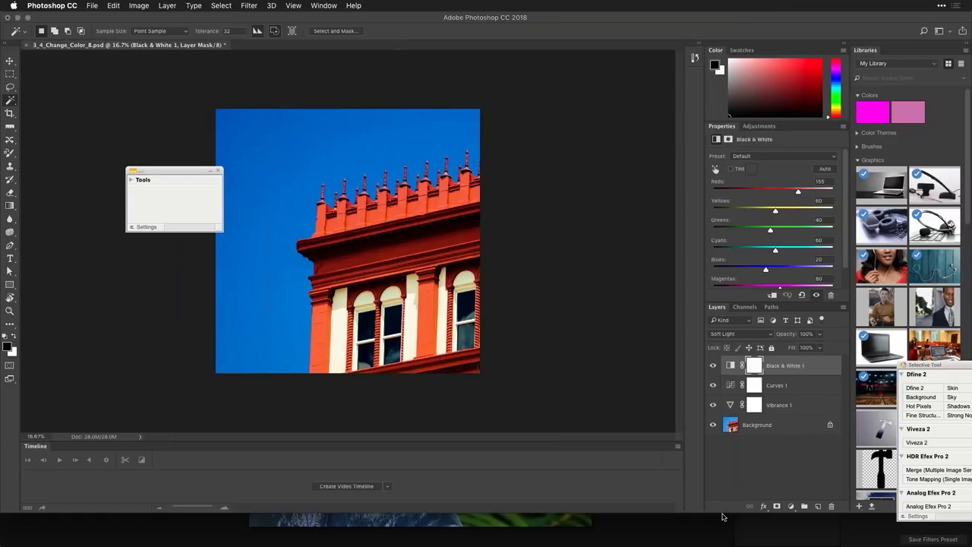
Step: Switch to Luminar 2018 and bring up the robot photo PB121142.ORF
key("super+Tab")
key("super+Tab")
key("super+shift+Tab")
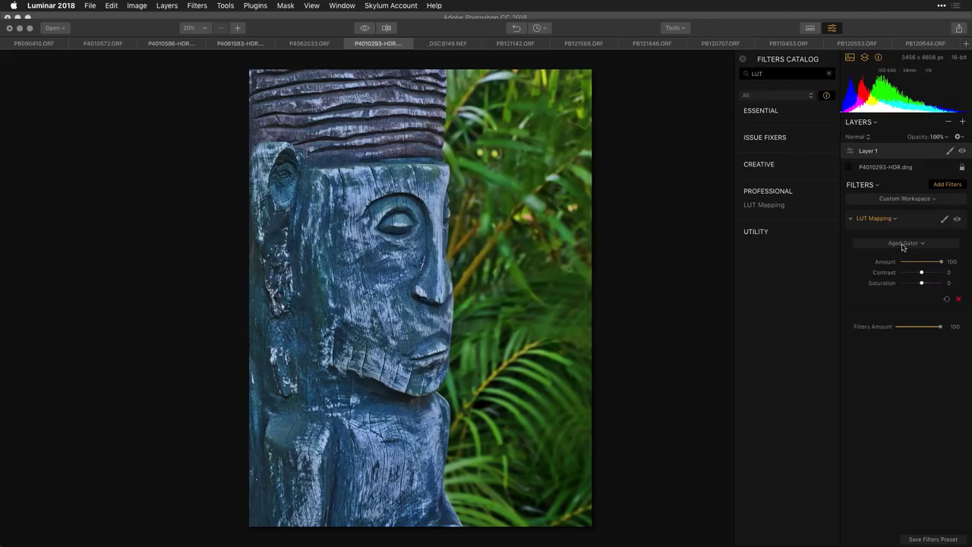
left_click(901, 244)
key("Escape")
left_click(446, 46)
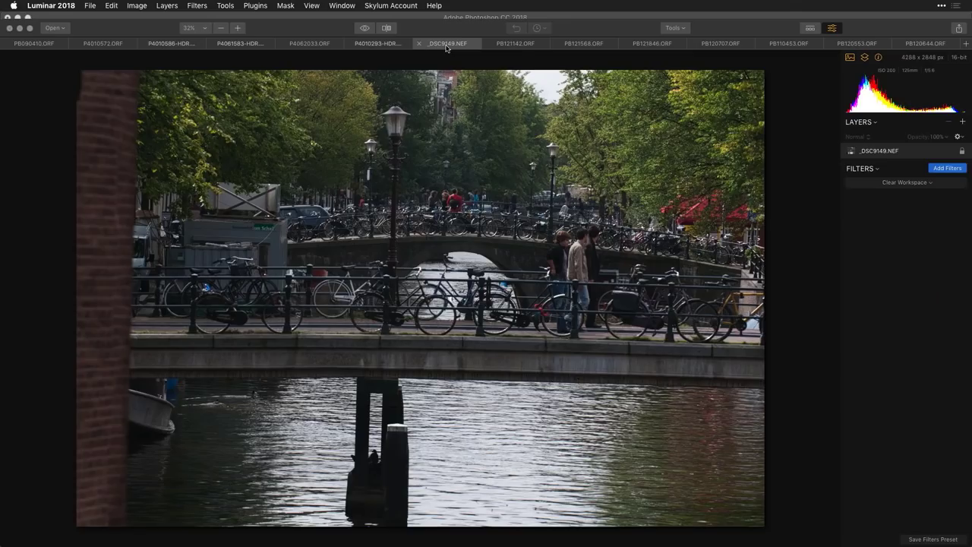
left_click(522, 45)
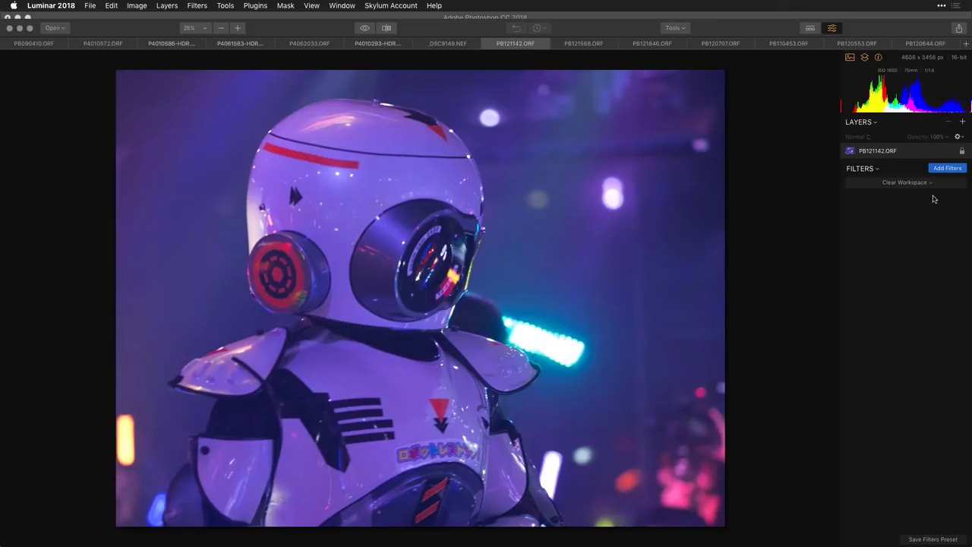
Step: Add the Accent - AI Filter to the robot photo and set Boost to 100
left_click(939, 169)
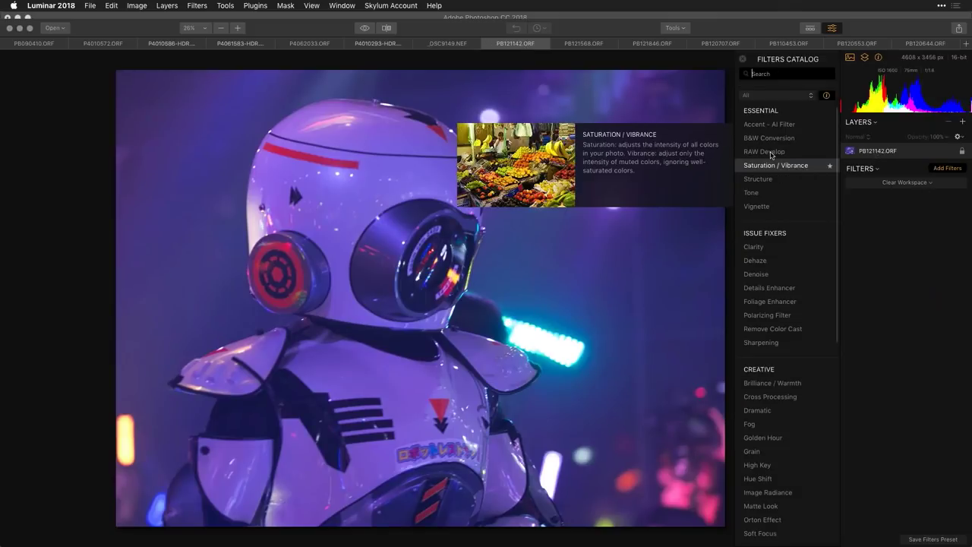
left_click(764, 124)
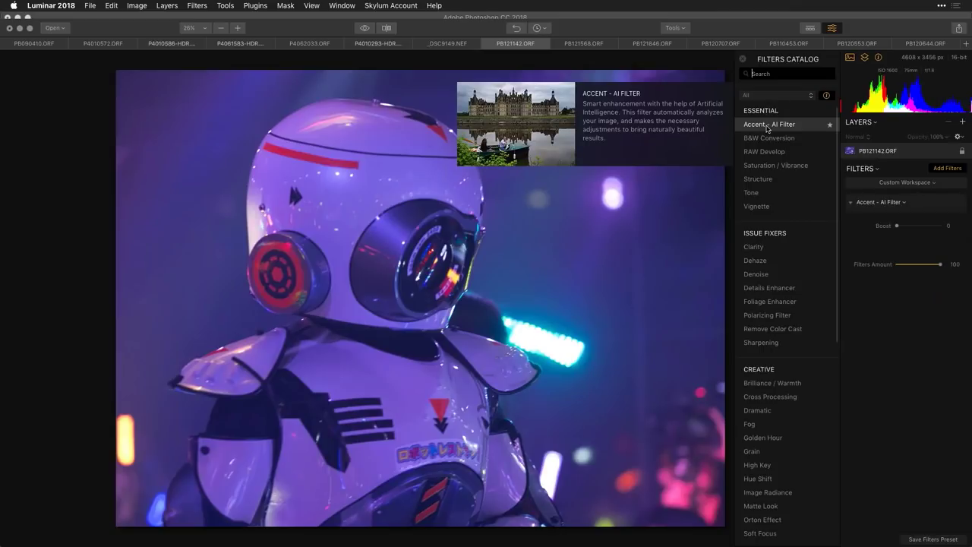
left_click_drag(898, 227, 961, 231)
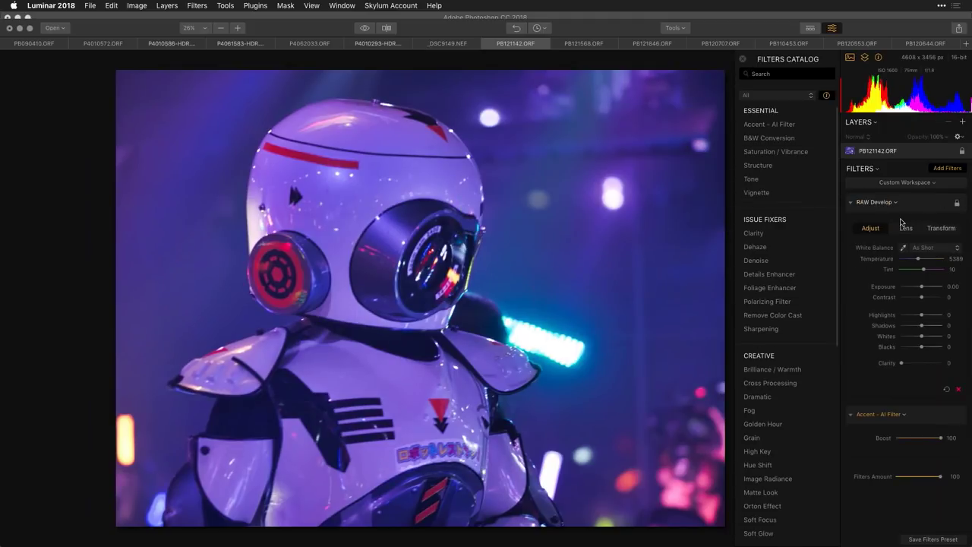
Step: In RAW Develop, set Clarity to 78 and Contrast to 90, and sample the image for a custom white balance
left_click_drag(901, 364, 933, 363)
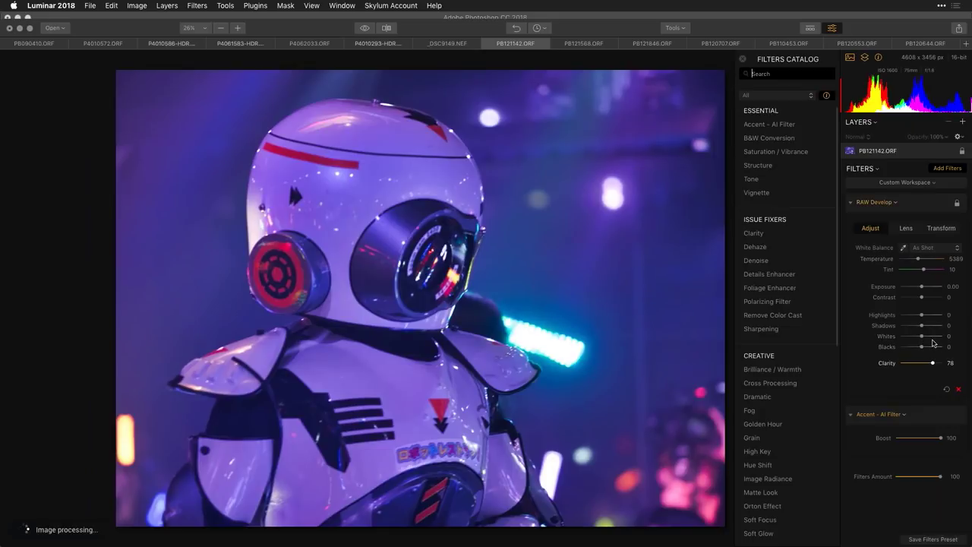
left_click_drag(921, 298, 939, 299)
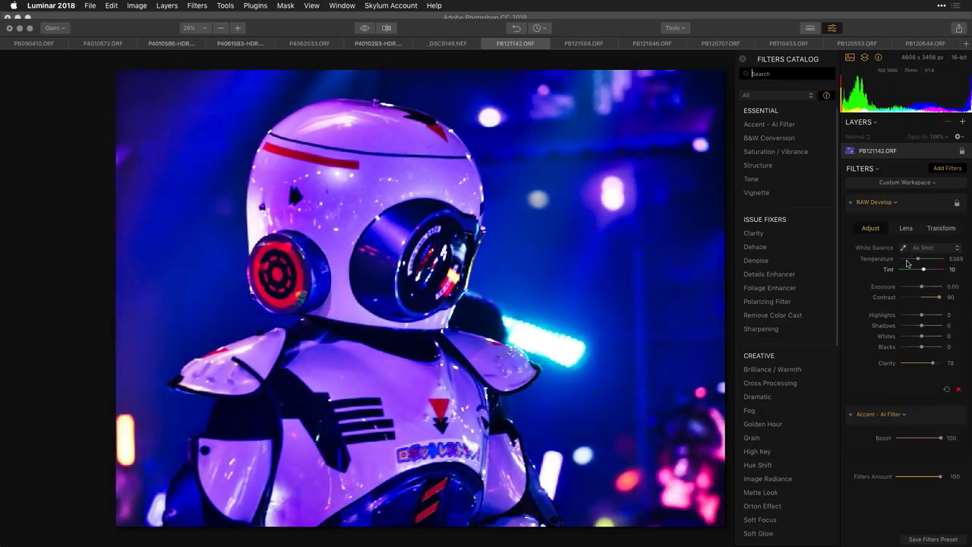
left_click(516, 206)
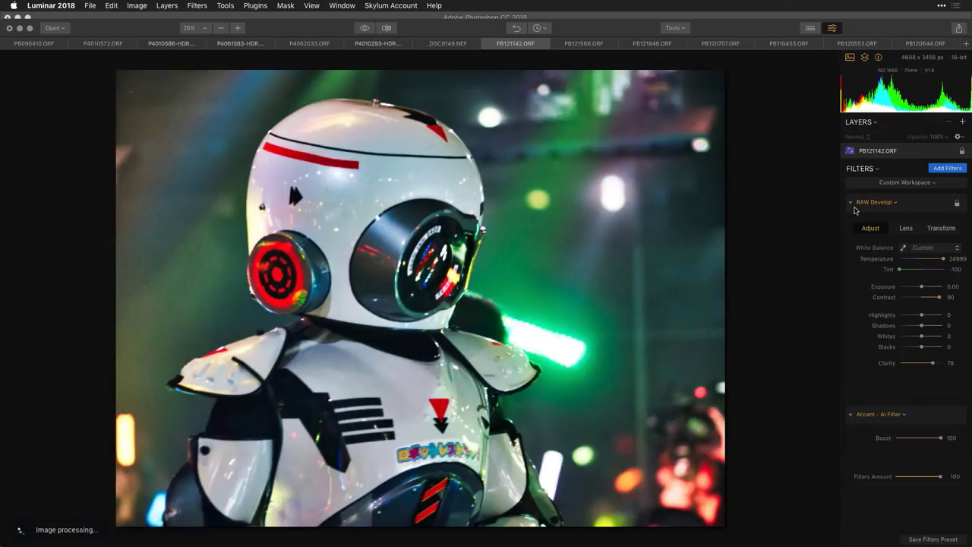
Step: Add a new adjustment layer above the robot photo and apply the LUT Mapping filter to it
left_click(852, 202)
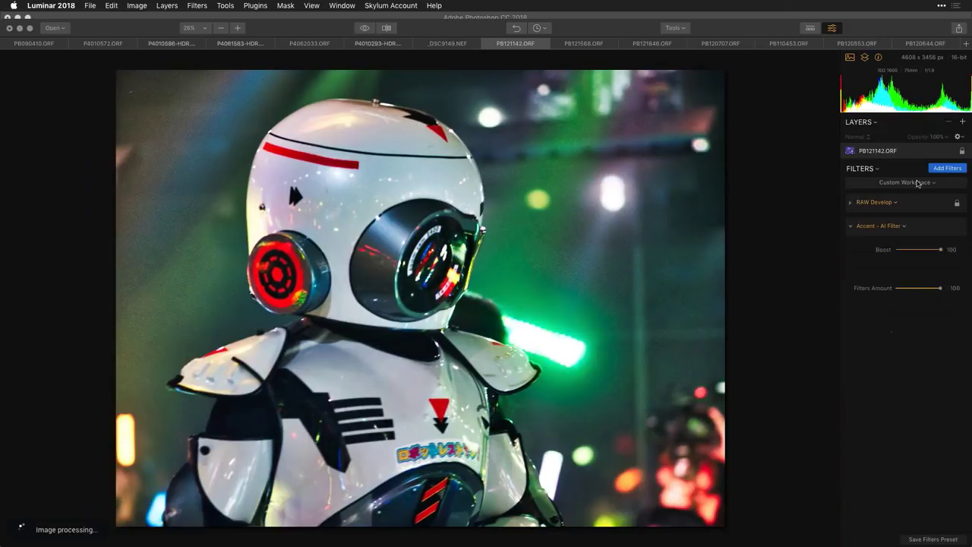
left_click(962, 124)
left_click(929, 135)
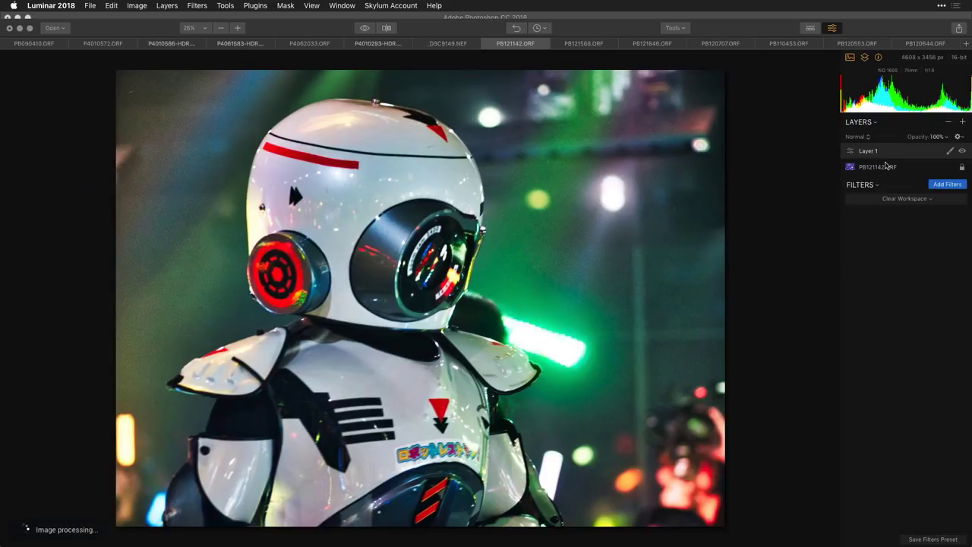
key("super+f")
left_click(770, 73)
type("LUT")
left_click(764, 205)
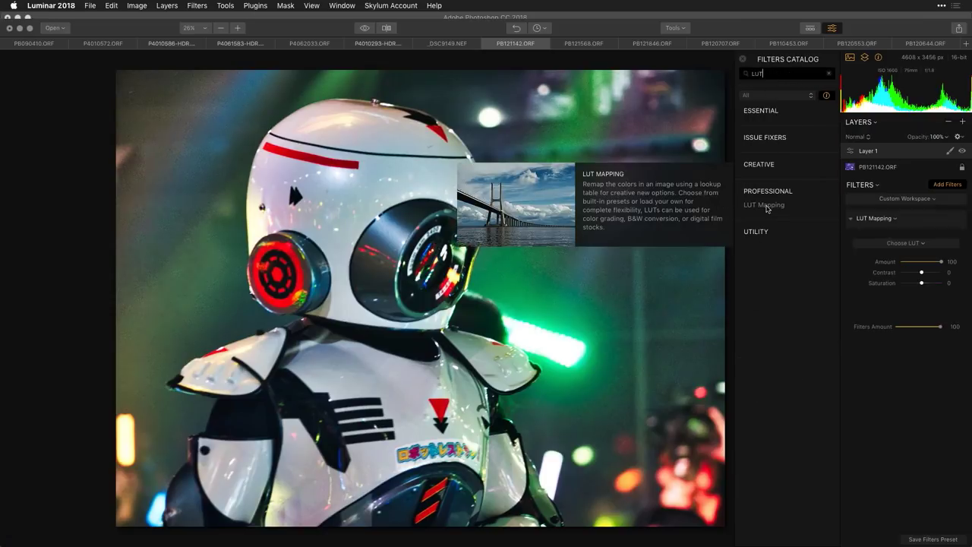
Step: Load the custom LUT file Bleached Reds.CUBE from the EXPORTED LUTS folder into the LUT Mapping filter
left_click(884, 246)
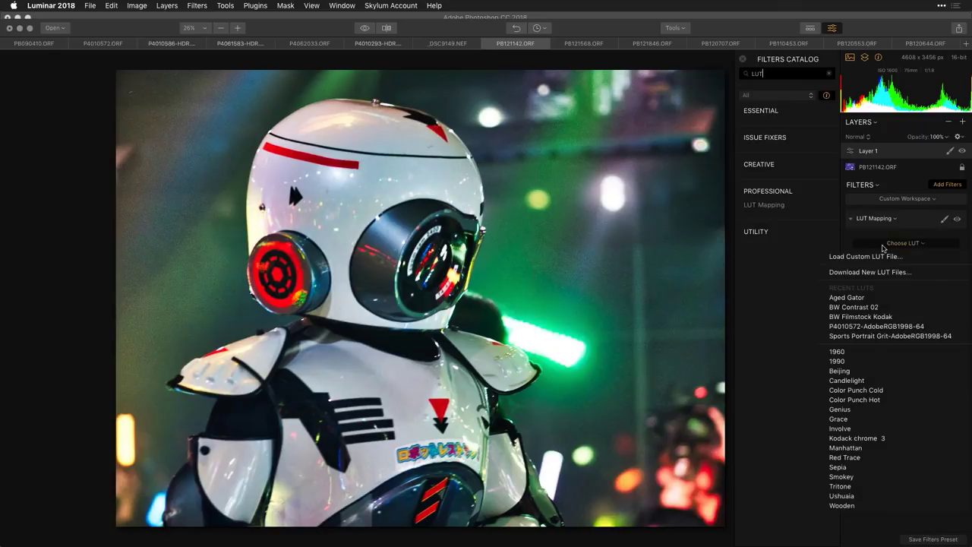
left_click(881, 260)
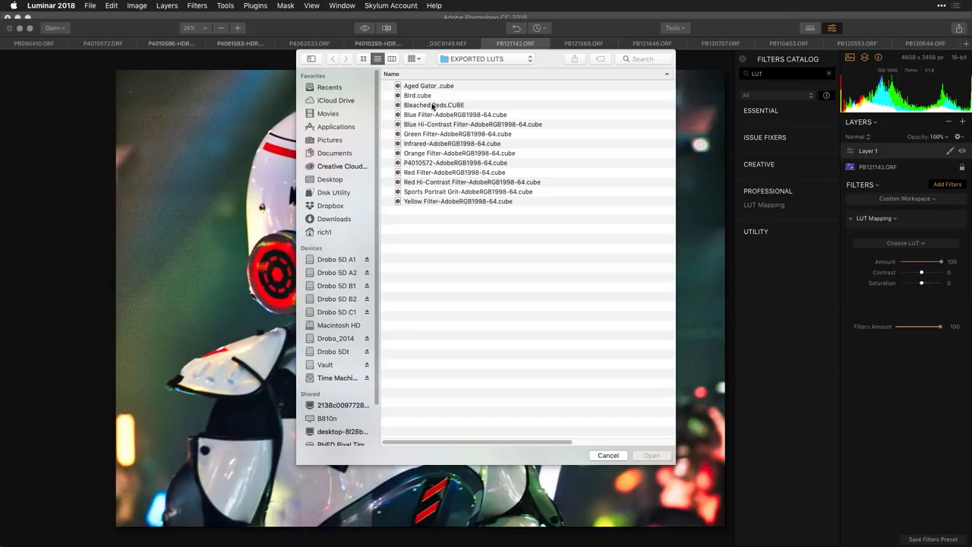
left_click(434, 105)
left_click(651, 457)
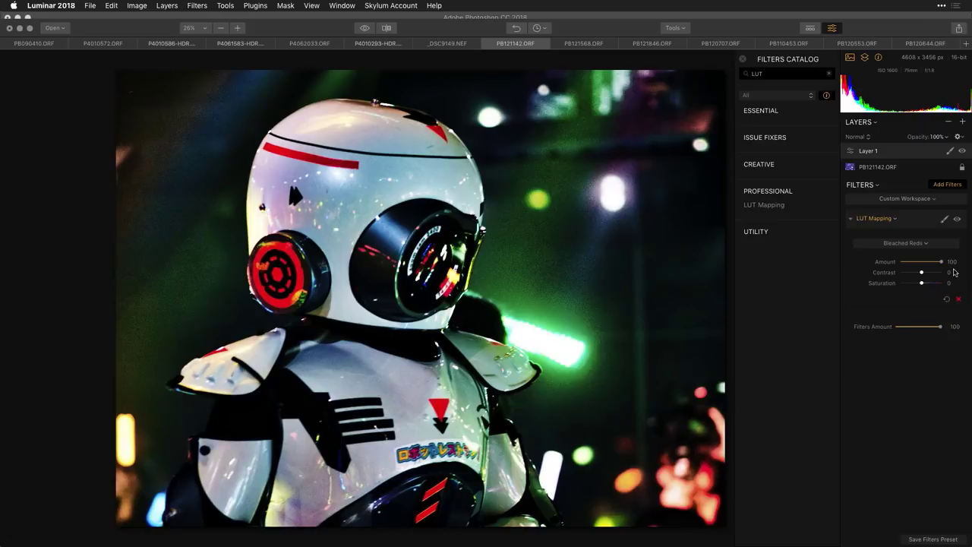
Step: Compare the robot photo with and without the LUT, and set LUT Mapping Contrast to -100 and Saturation to 46
left_click(957, 219)
left_click(957, 219)
mouse_move(925, 273)
left_mouse_down()
mouse_move(899, 274)
mouse_move(949, 287)
mouse_move(914, 283)
mouse_move(931, 286)
left_mouse_up()
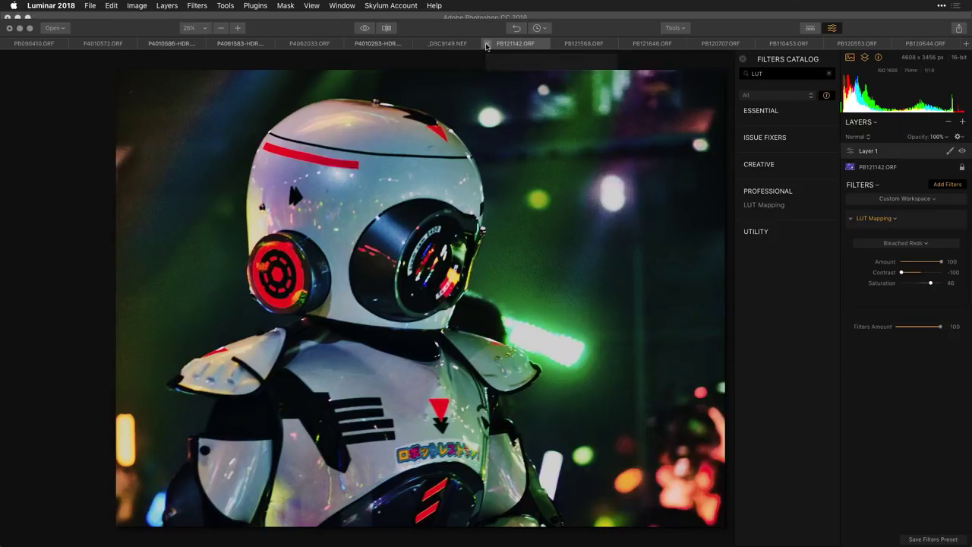
Step: Close the robot photo and switch to the coastal photo P4061583-HDR.dng
left_click(487, 44)
left_click(456, 100)
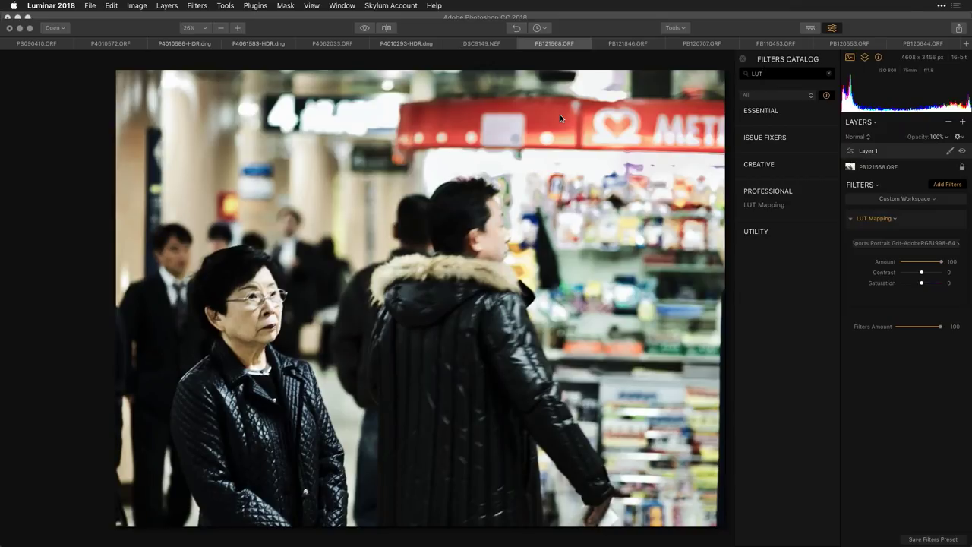
left_click(406, 44)
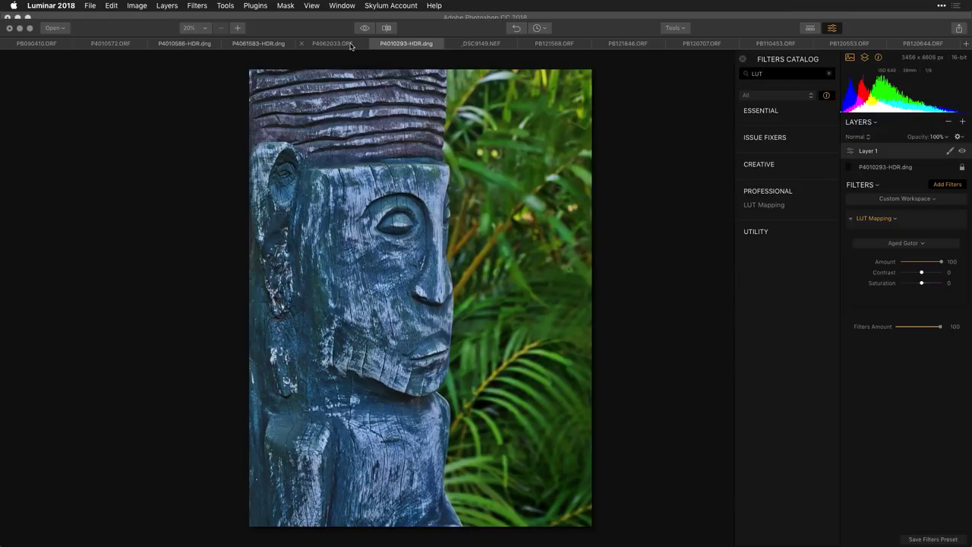
left_click(258, 43)
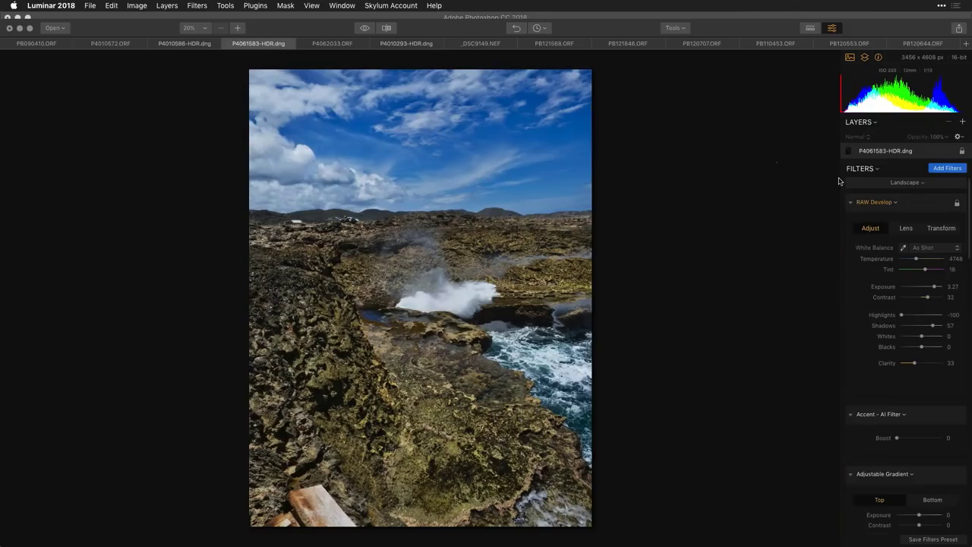
Step: Clear the coastal photo's existing filter workspace and load the Professional workspace
left_click(851, 203)
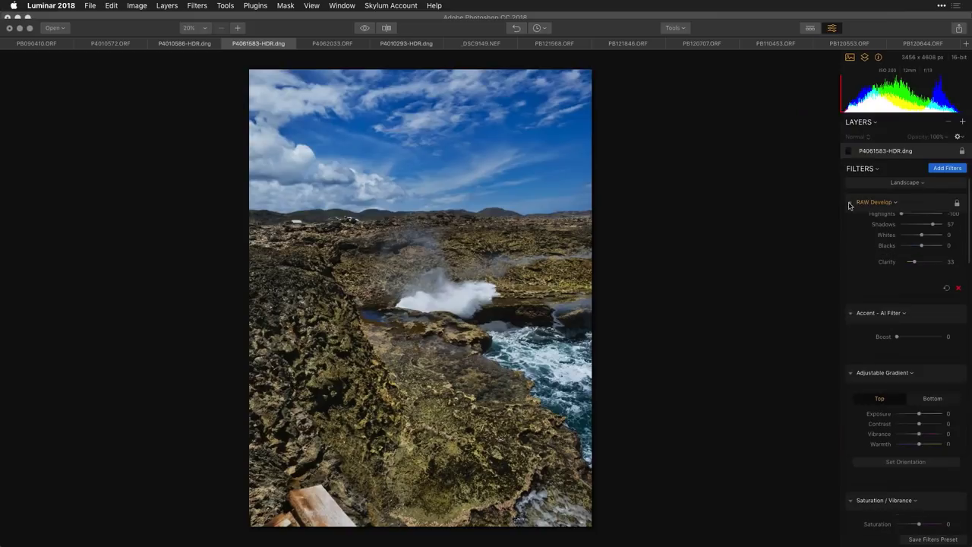
left_click(913, 188)
left_click(910, 196)
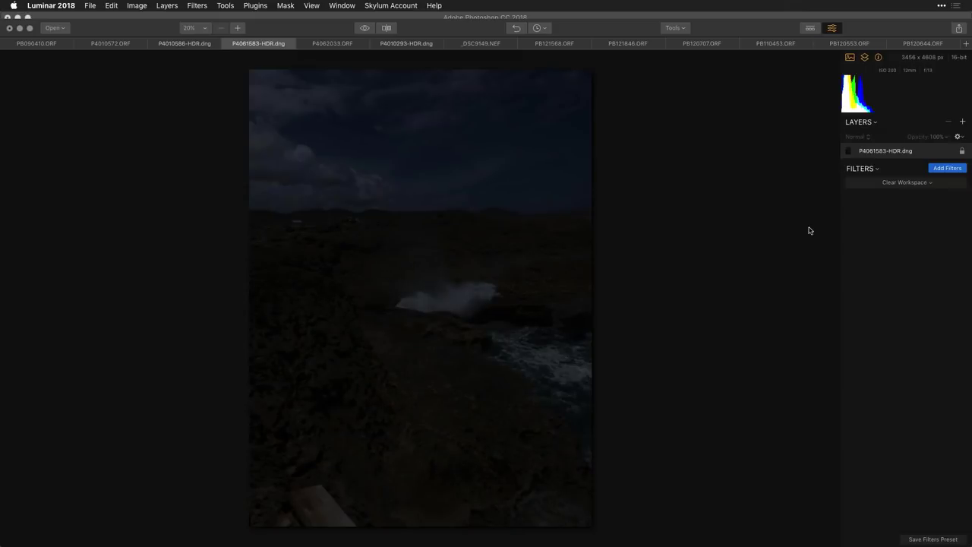
left_click(906, 185)
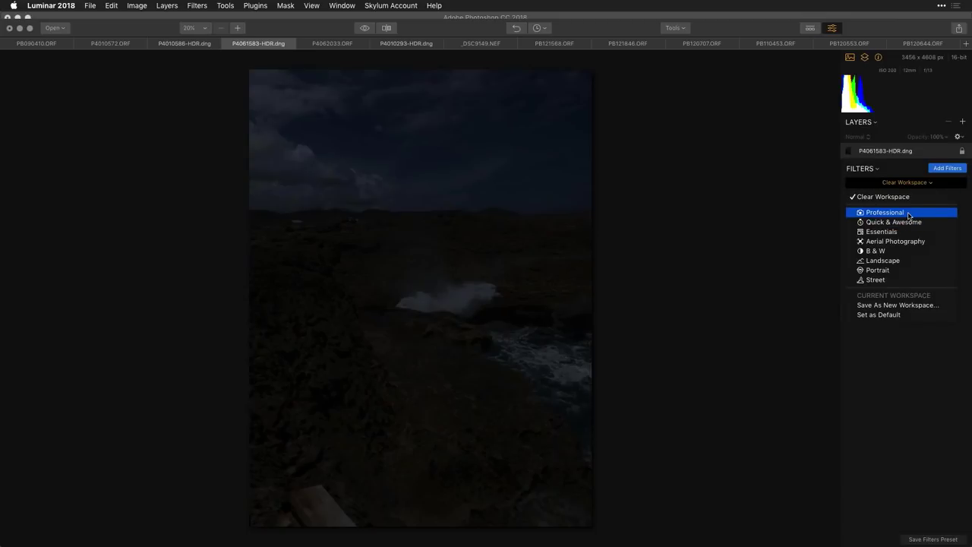
left_click(907, 213)
Step: In RAW Develop, set Exposure to 1.81, Contrast to 59, Highlights to -88, Shadows to 100 and Clarity to 37
left_click_drag(922, 287, 928, 287)
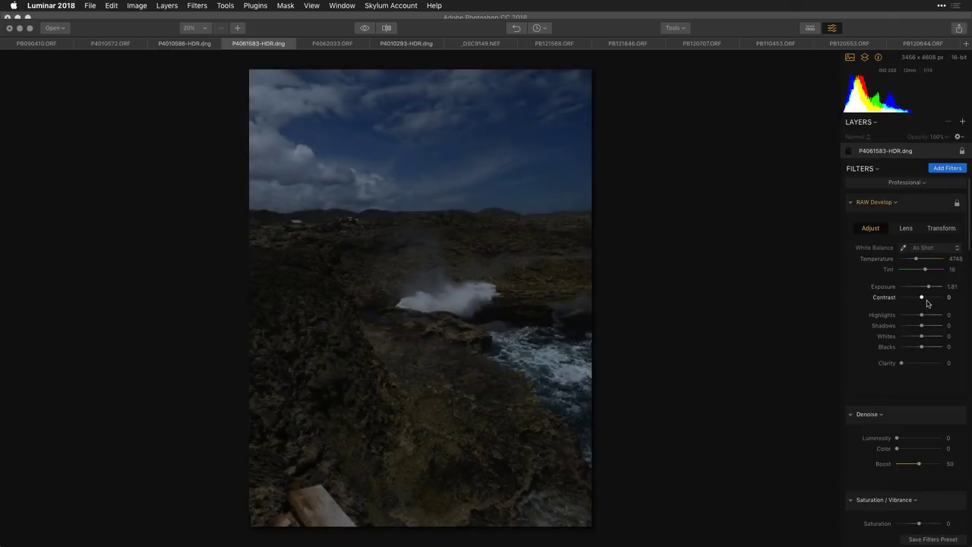
left_click_drag(922, 297, 942, 326)
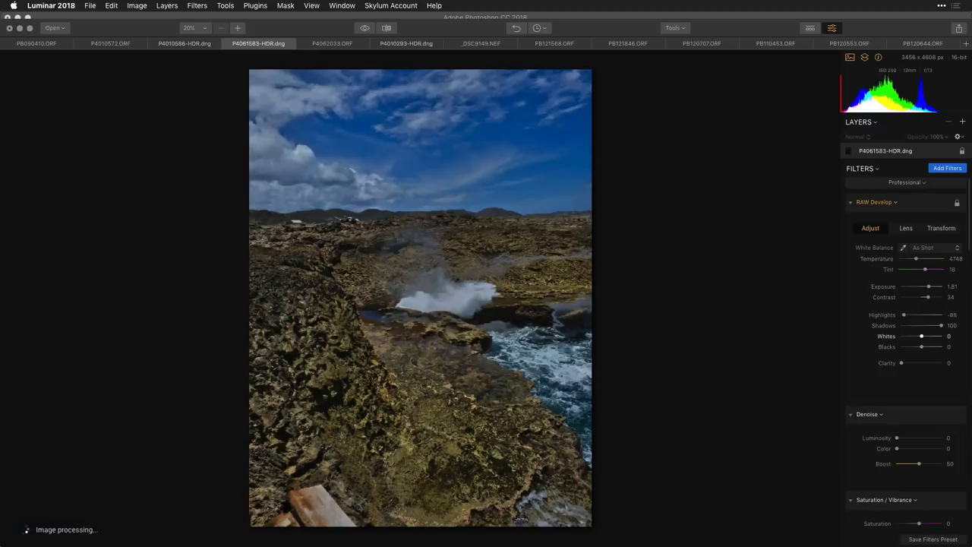
left_click(916, 364)
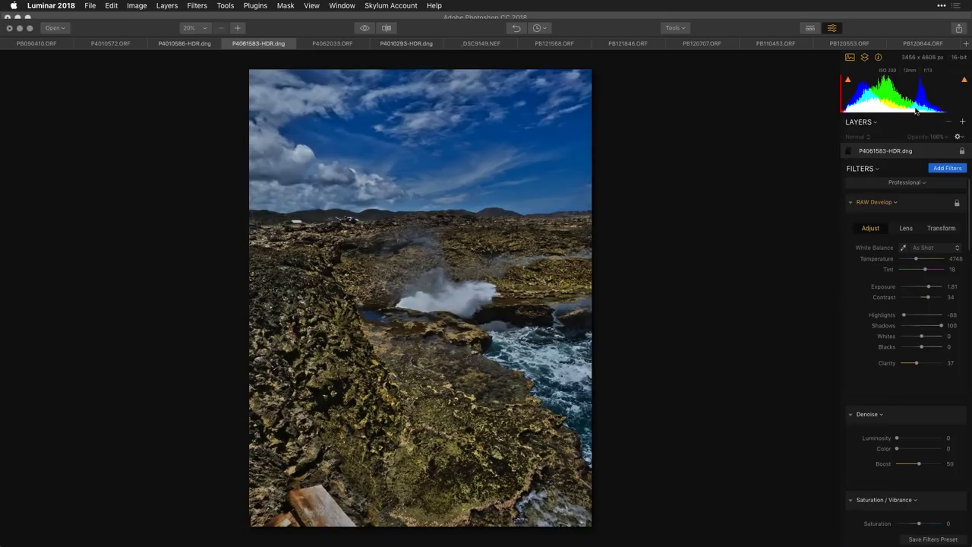
left_click_drag(929, 297, 933, 299)
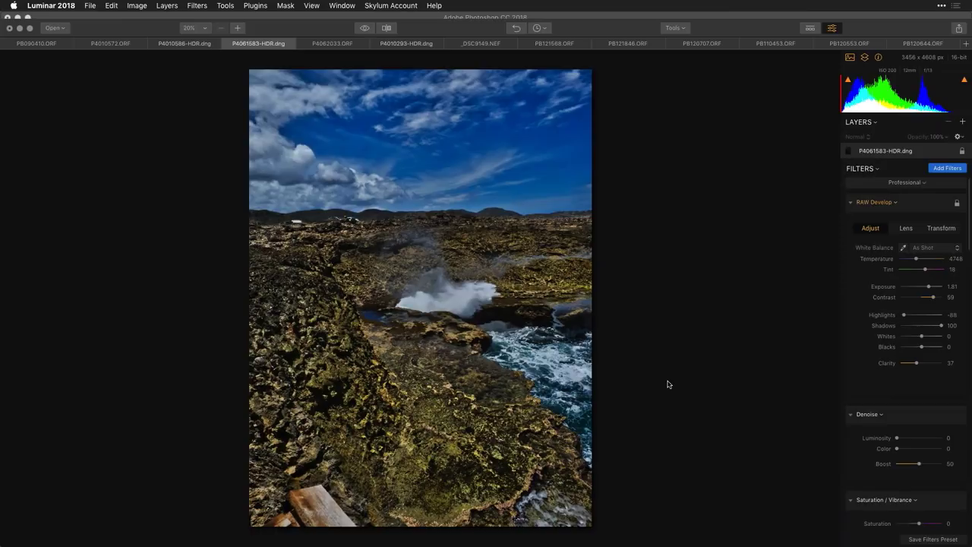
Step: Set the Accent - AI Filter Boost to 30 and Vibrance to -11, and collapse the finished filters
left_click(852, 203)
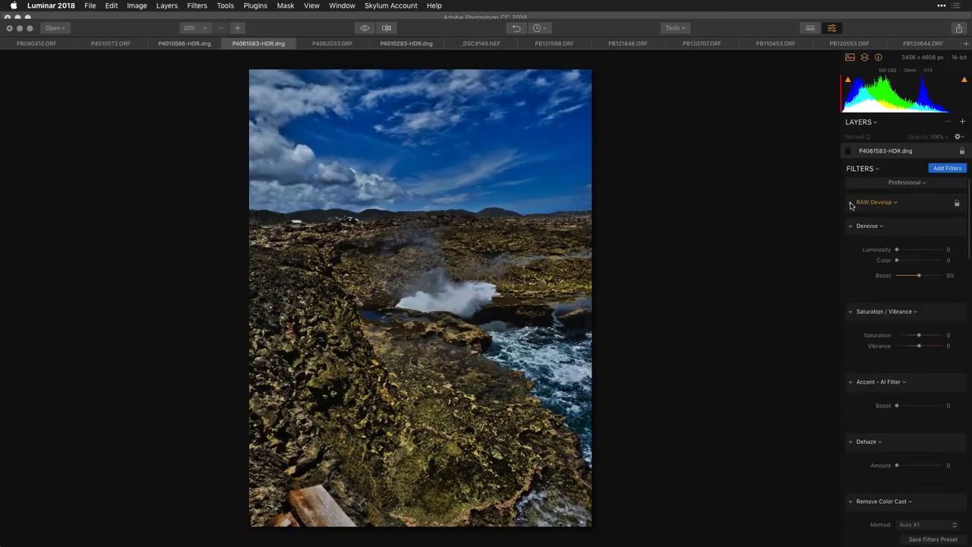
left_click(850, 226)
mouse_move(897, 343)
left_mouse_down()
mouse_move(925, 346)
mouse_move(910, 344)
left_mouse_up()
left_click_drag(920, 282, 918, 288)
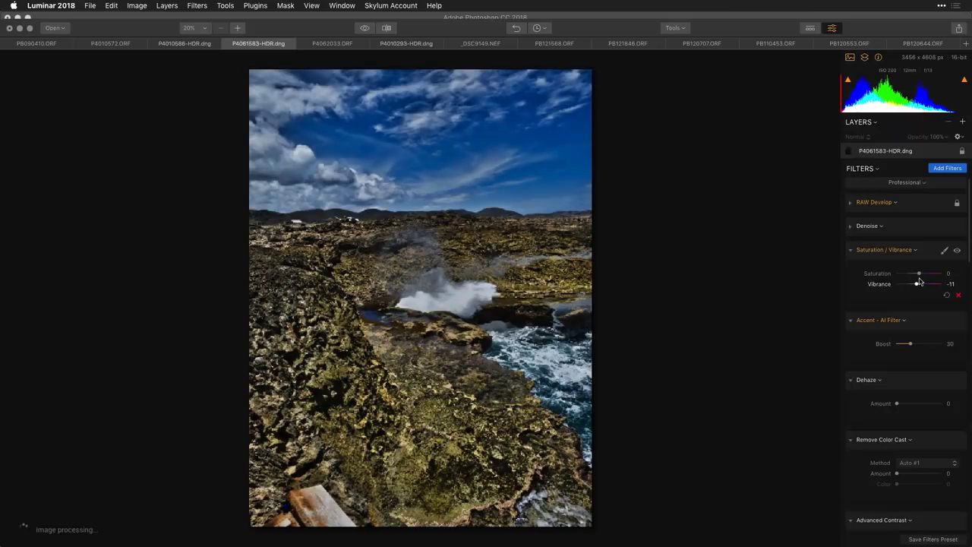
left_click(851, 251)
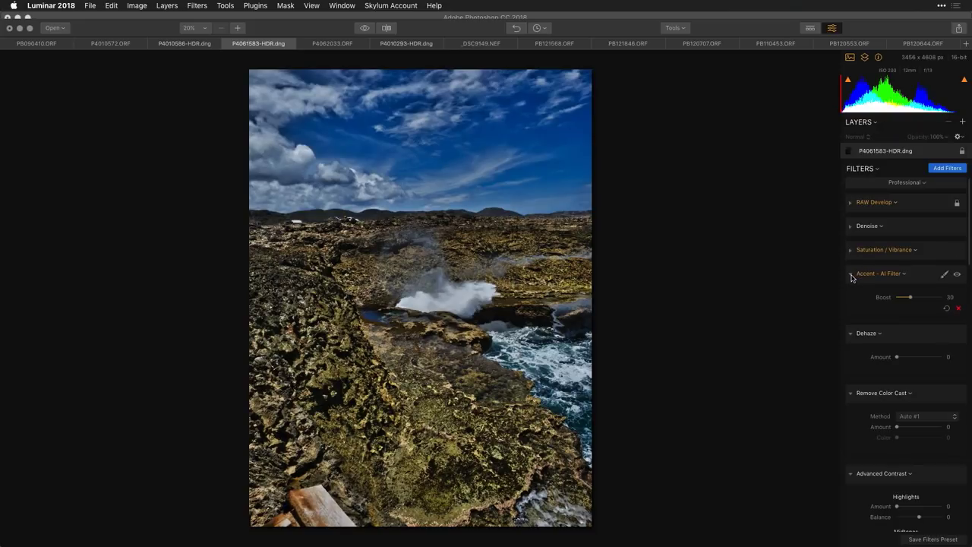
left_click(851, 274)
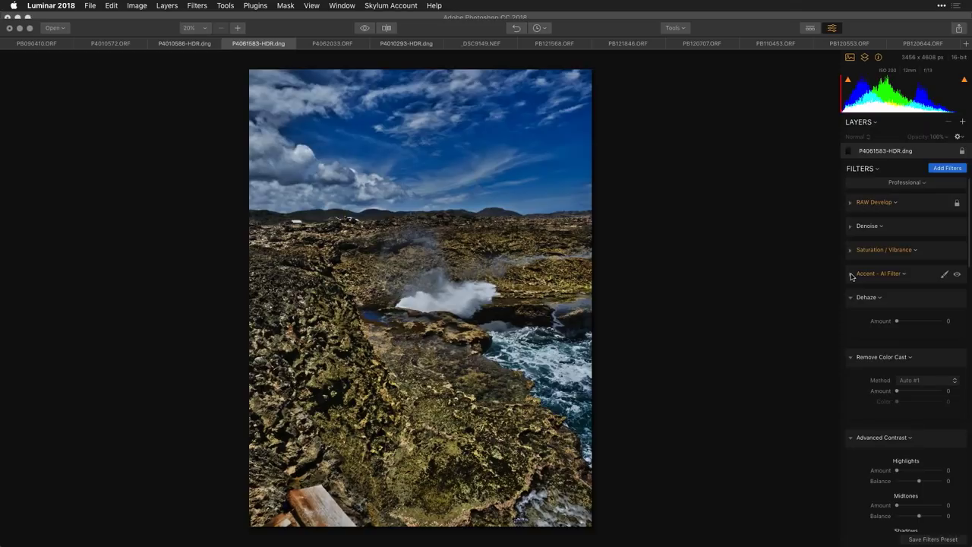
Step: Add a new adjustment layer above the coastal photo and apply the HSL and LUT Mapping filters to it
left_click(964, 123)
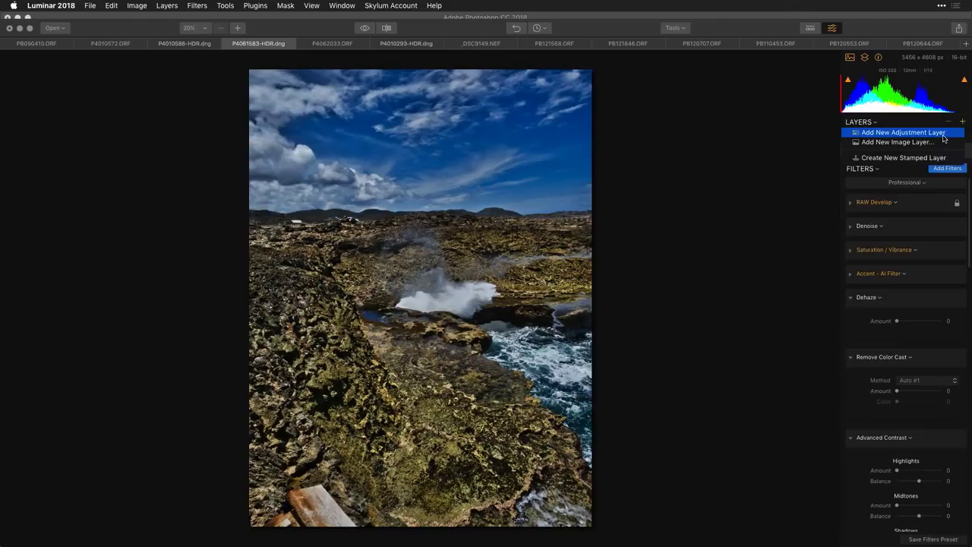
left_click(944, 135)
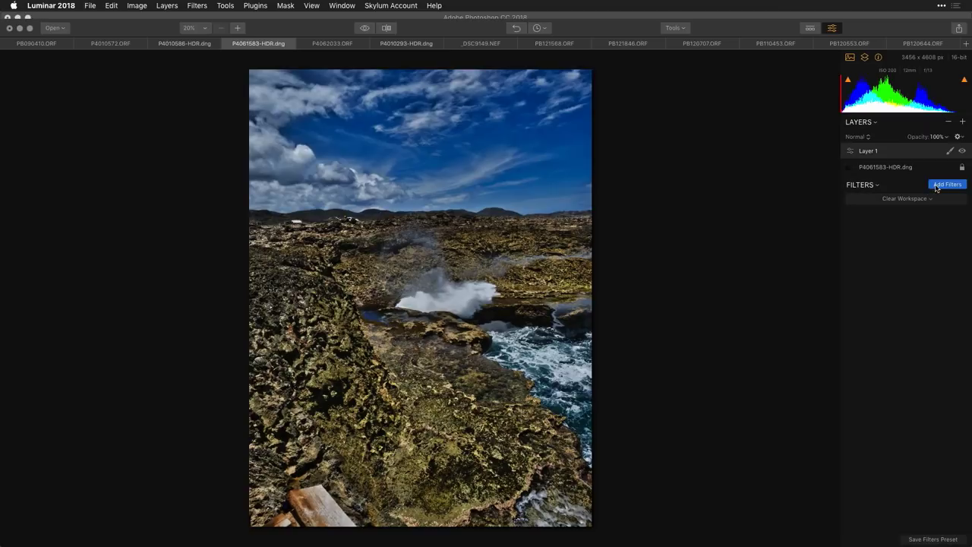
left_click(937, 187)
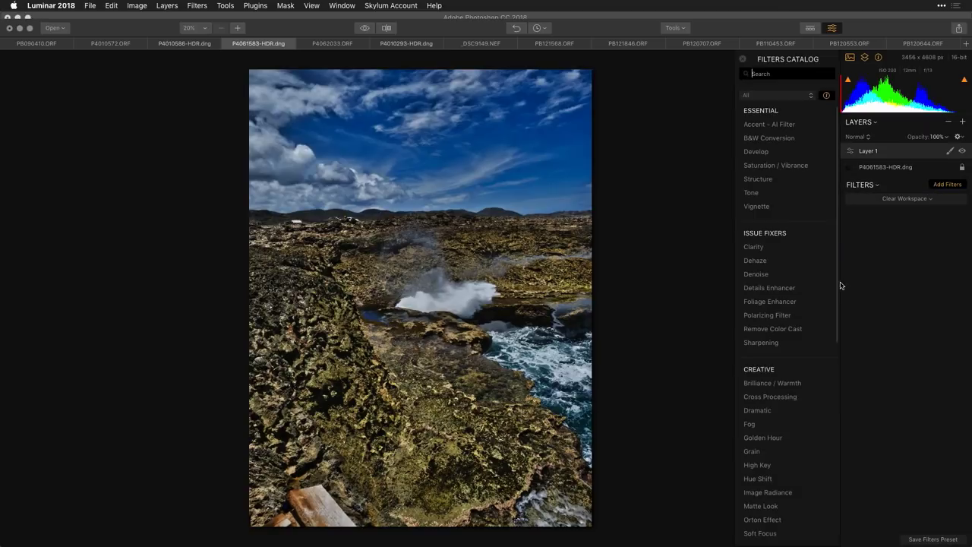
scroll(828, 357, "down", 8)
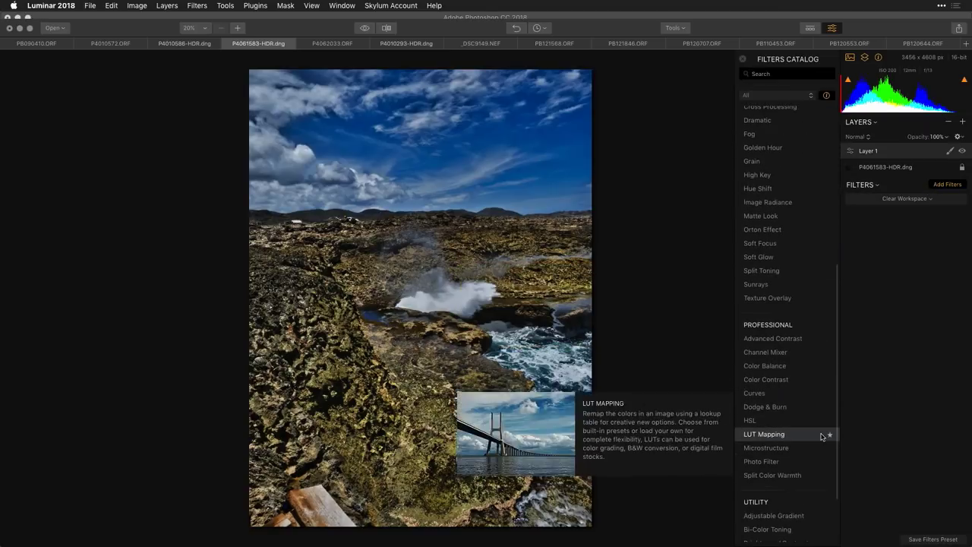
left_click(804, 421)
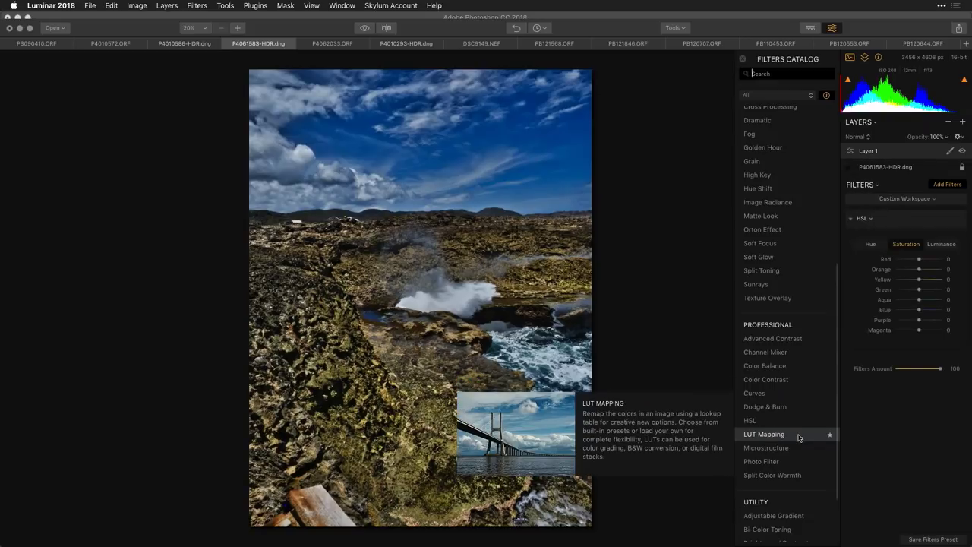
left_click(798, 438)
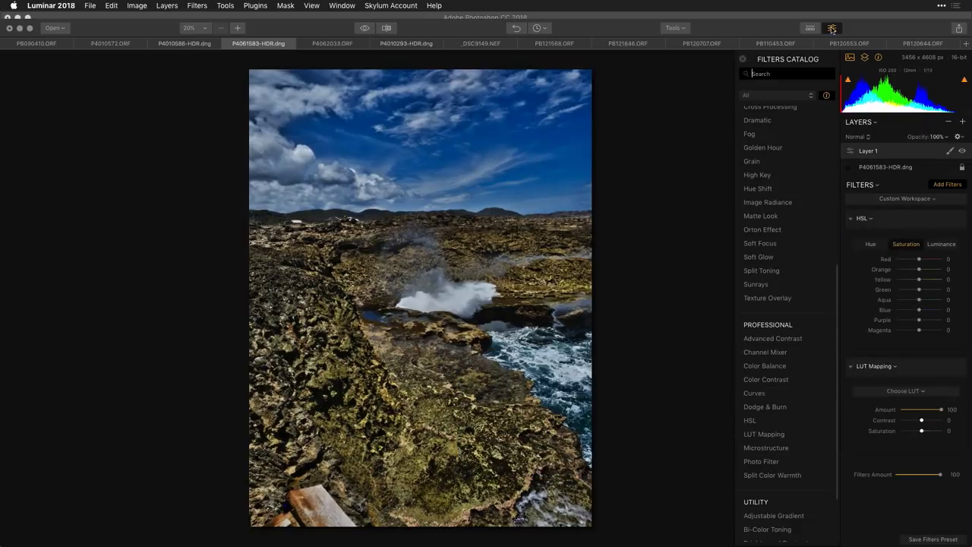
left_click(743, 60)
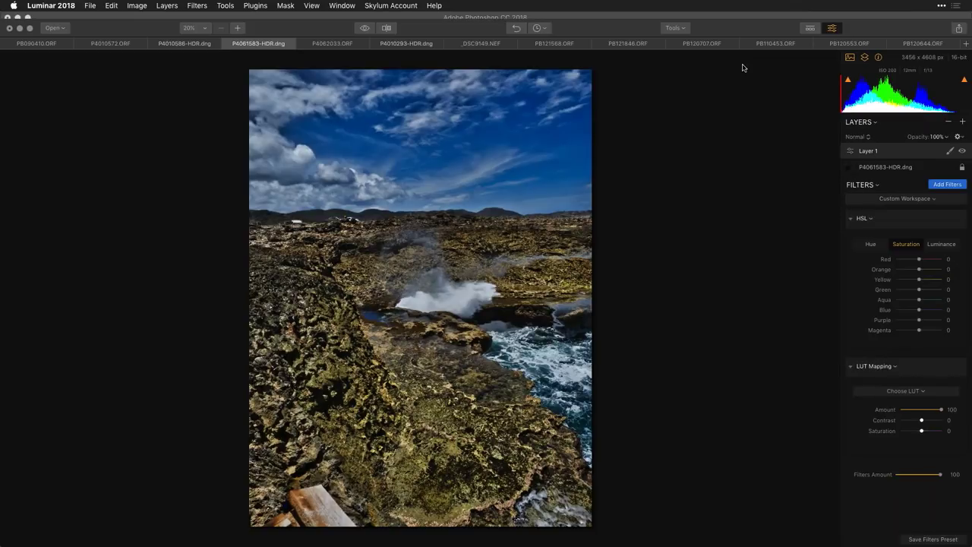
Step: Load the custom LUT Lutify.me-PRO-Brown.cube from the Lutify.me pack's Colour Grading 3D LUTs folder into LUT Mapping
left_click(925, 392)
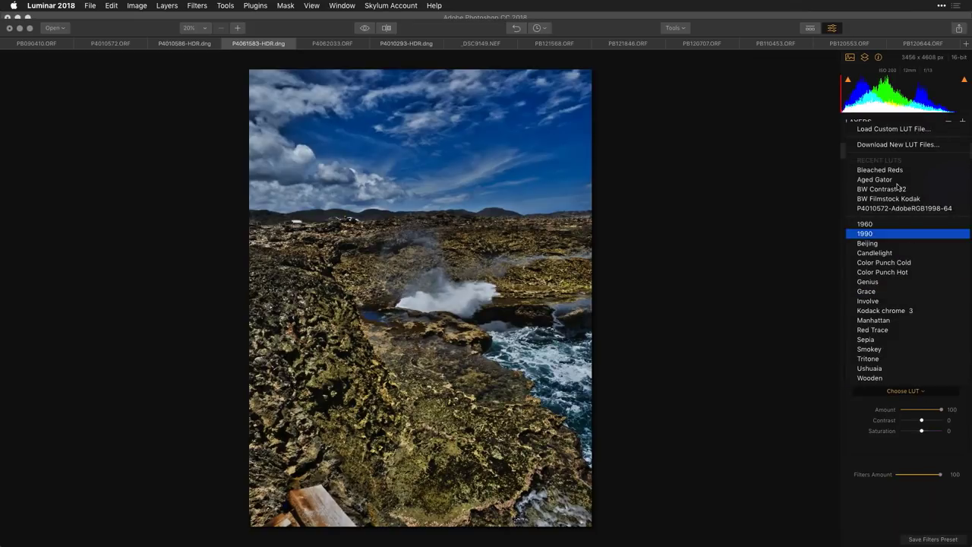
left_click(883, 131)
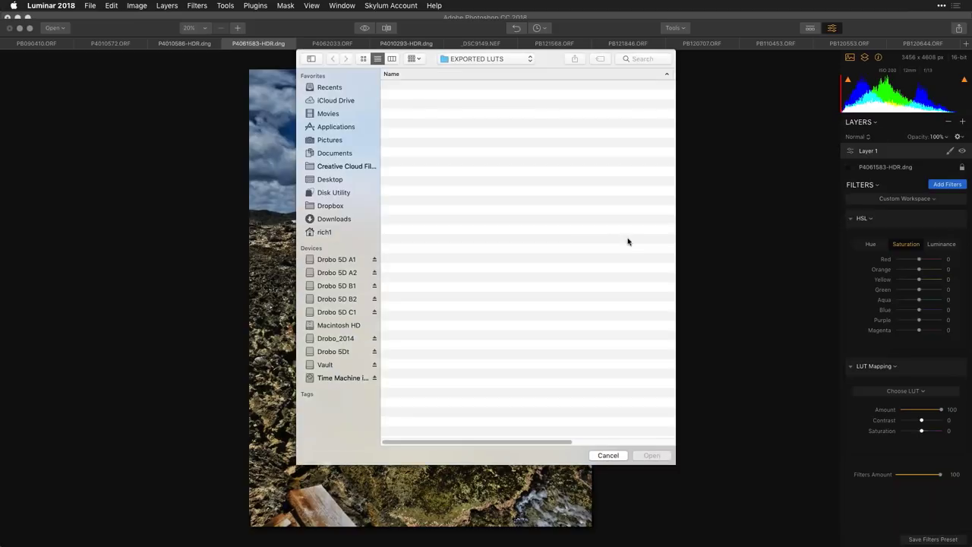
left_click(467, 59)
left_click(467, 68)
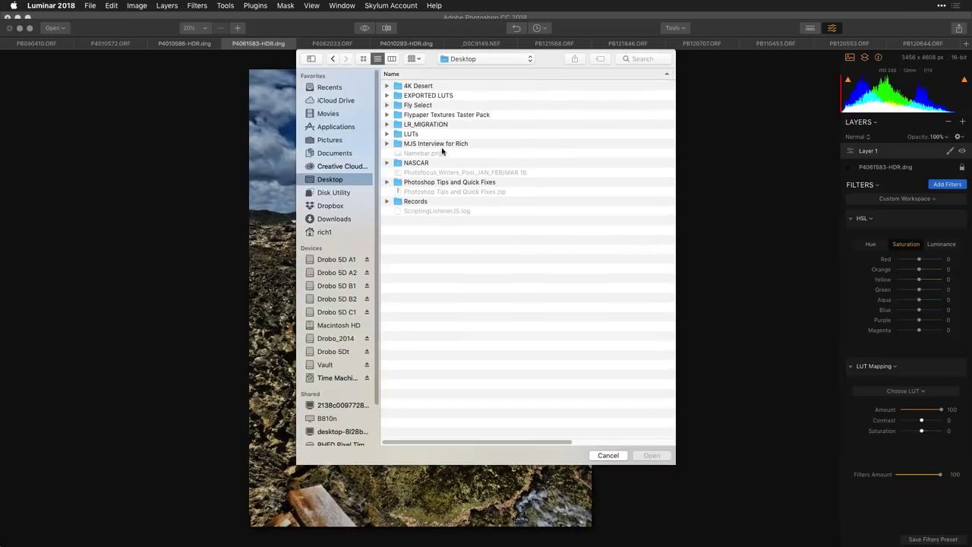
double_click(411, 134)
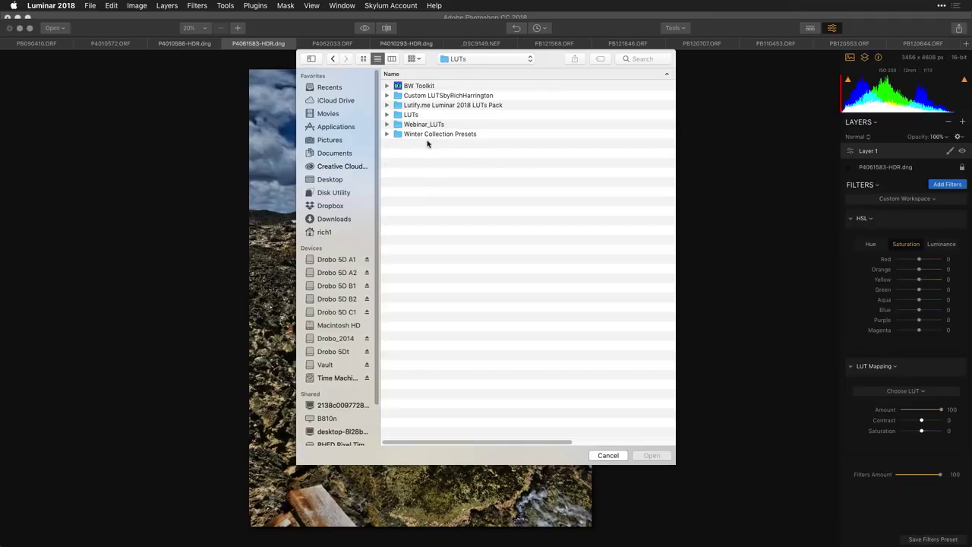
double_click(435, 106)
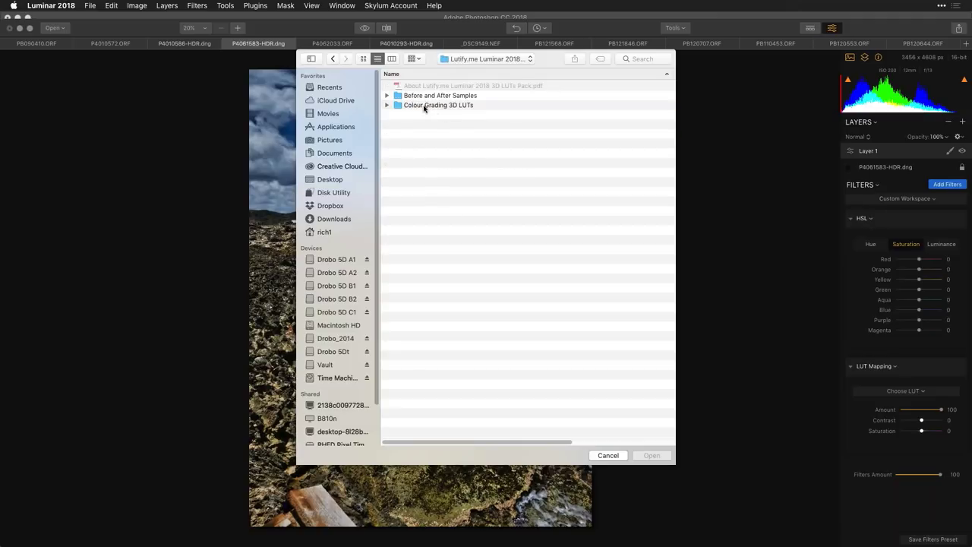
left_click(387, 106)
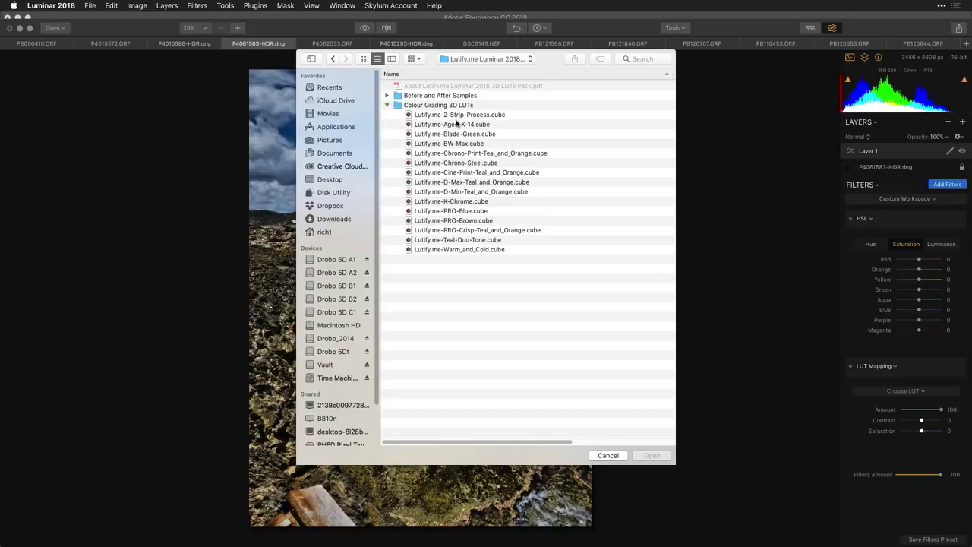
left_click(476, 219)
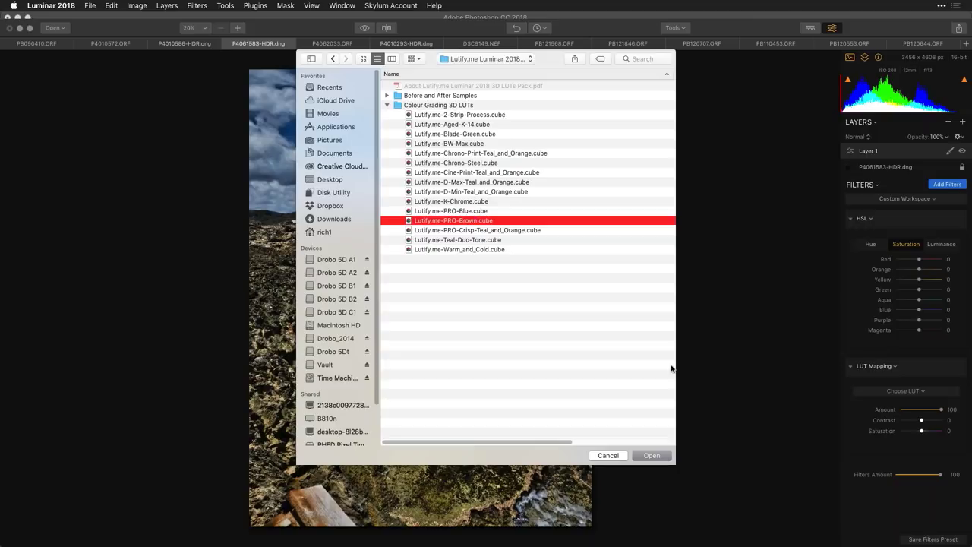
left_click(658, 457)
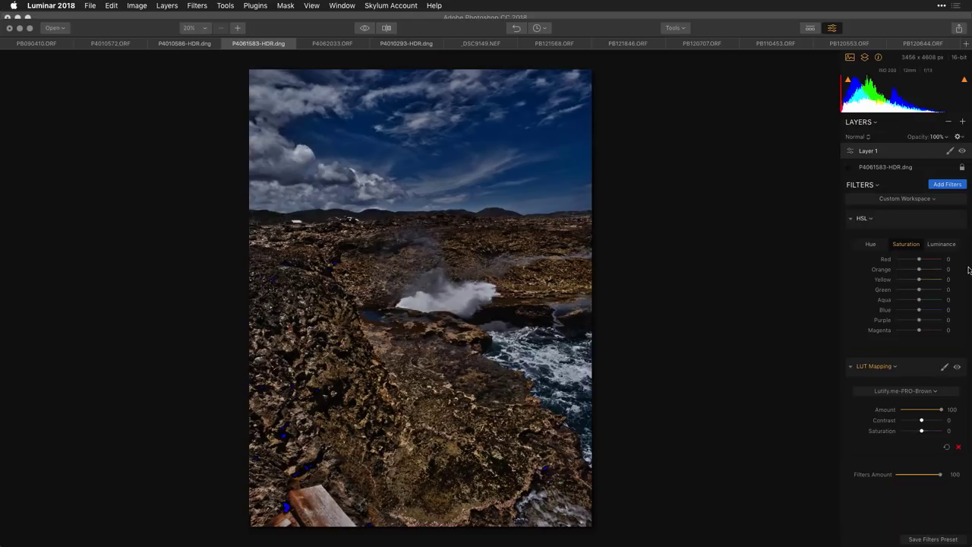
Step: Compare the coastal photo with and without the LUT, and set LUT Mapping Contrast to -8 and Saturation to -1
left_click(957, 366)
left_click(957, 366)
mouse_move(922, 420)
left_mouse_down()
mouse_move(935, 432)
mouse_move(925, 435)
left_mouse_up()
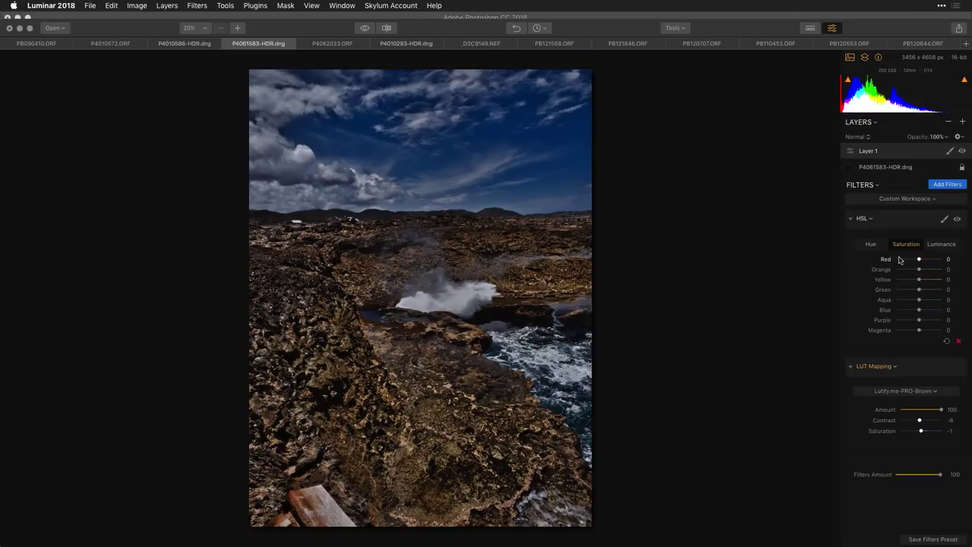
Step: In the HSL filter, set Hue to Aqua 32 and Blue -42, and Saturation to Aqua 71 and Blue 29
left_click(866, 244)
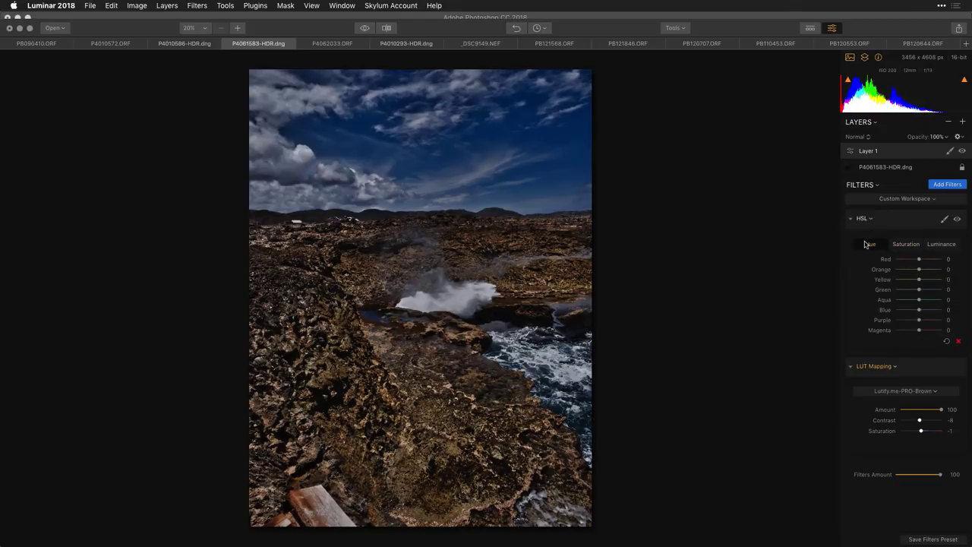
mouse_move(920, 300)
left_mouse_down()
mouse_move(946, 301)
mouse_move(910, 301)
mouse_move(931, 303)
mouse_move(924, 315)
mouse_move(900, 314)
mouse_move(911, 316)
left_mouse_up()
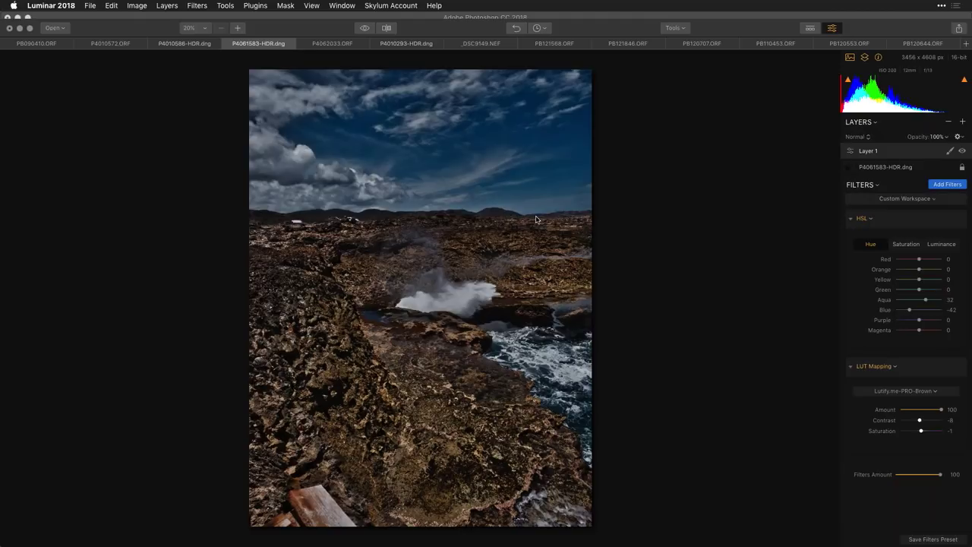
left_click(906, 250)
mouse_move(919, 301)
left_mouse_down()
mouse_move(935, 302)
mouse_move(923, 310)
left_mouse_up()
Step: Raise the Blue luminance in the HSL filter and return to the filter's Saturation controls
left_click(938, 245)
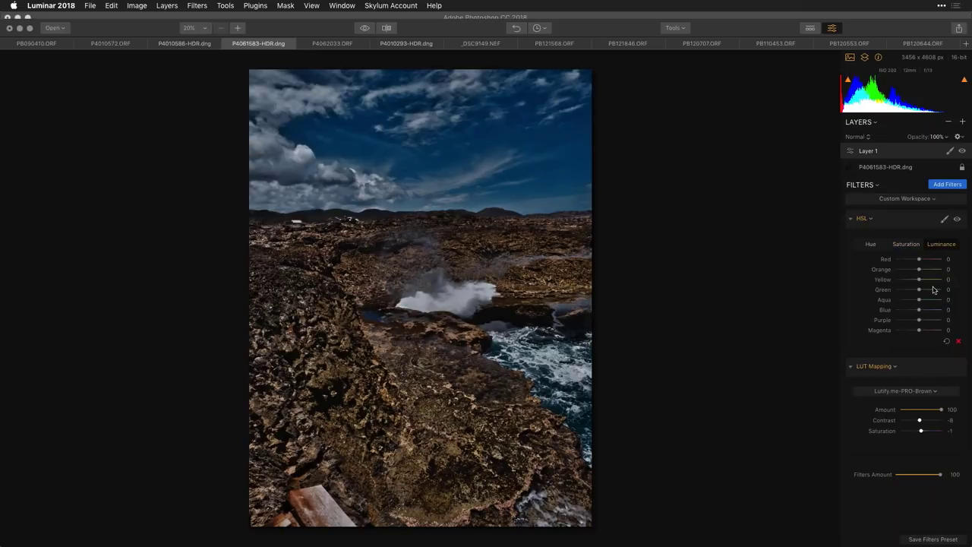
mouse_move(926, 309)
left_mouse_down()
mouse_move(930, 302)
mouse_move(925, 310)
left_mouse_up()
left_click(905, 244)
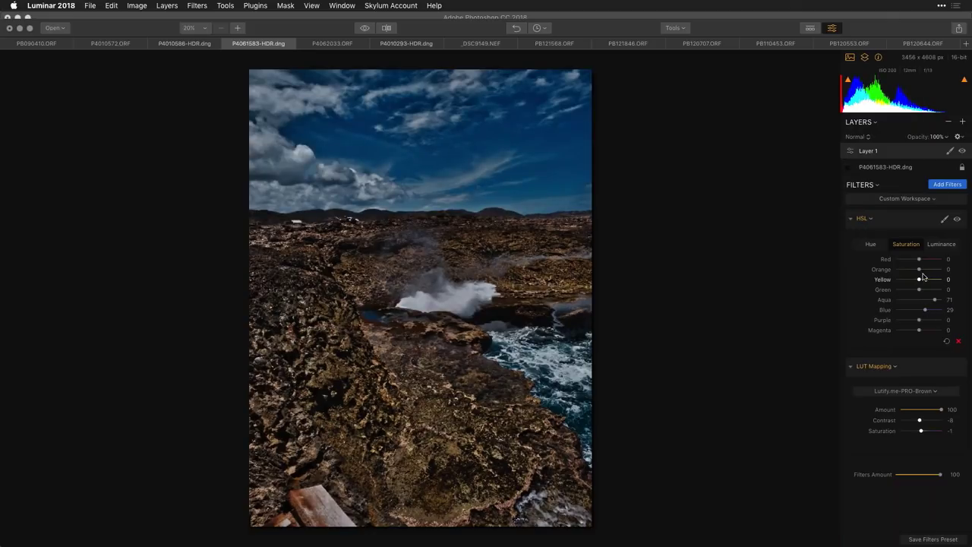
Step: Set the HSL filter's Luminance to Orange 48 and Yellow 5, and collapse the HSL and LUT Mapping filters
left_click(942, 244)
mouse_move(921, 271)
left_mouse_down()
mouse_move(912, 273)
mouse_move(936, 277)
mouse_move(906, 279)
mouse_move(931, 280)
mouse_move(920, 281)
left_mouse_up()
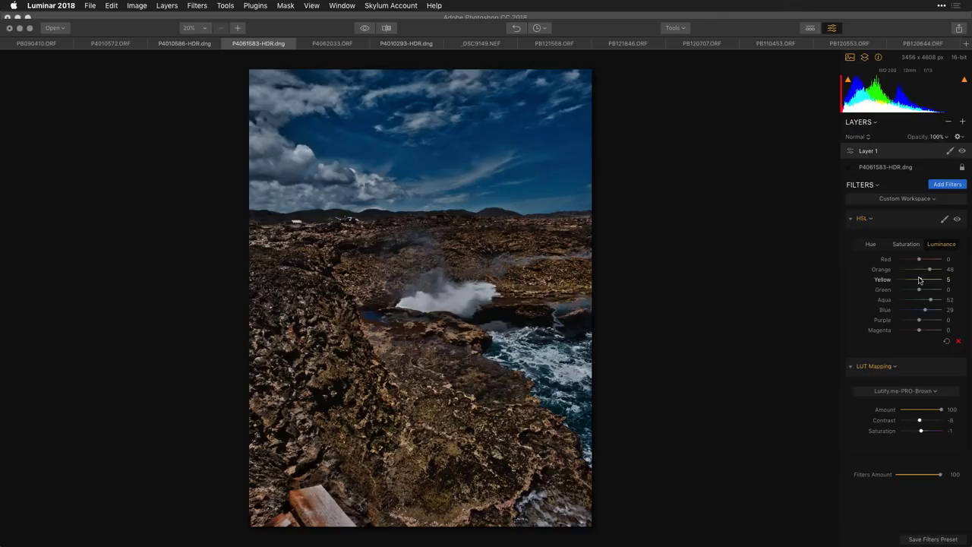
left_click(851, 219)
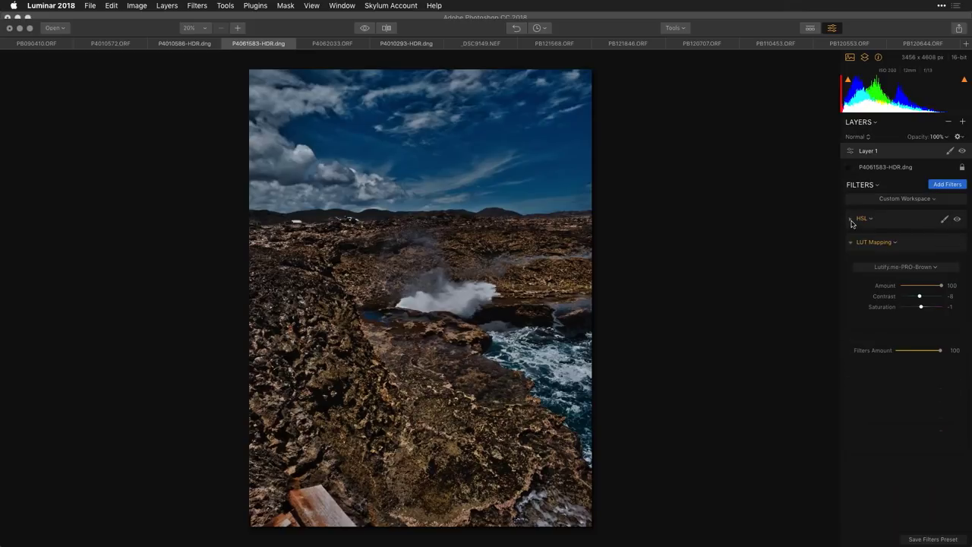
left_click(851, 243)
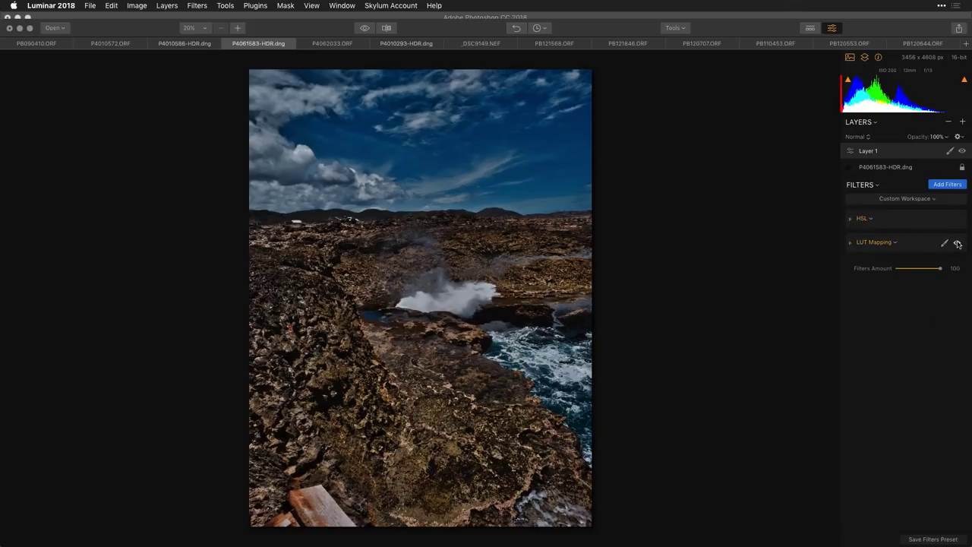
Step: Compare the coastal photo with and without LUT Mapping and HSL, and briefly display the presets strip
left_click(958, 243)
left_click(958, 244)
left_click(957, 220)
left_click(957, 220)
left_click(957, 220)
left_click(957, 220)
left_click(815, 30)
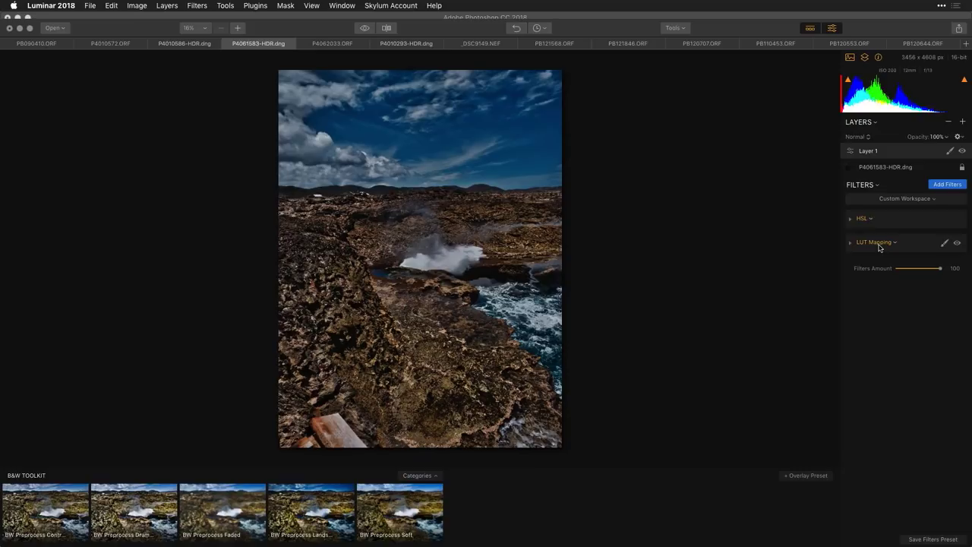
left_click(810, 28)
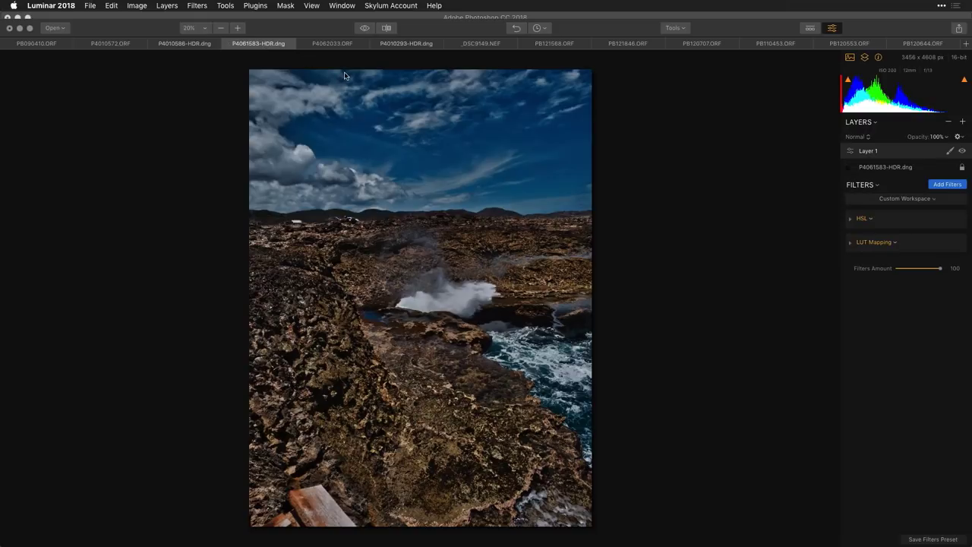
Step: Close the photos P4061583-HDR.dng and PB120707.ORF without saving their changes
left_click(228, 45)
left_click(450, 101)
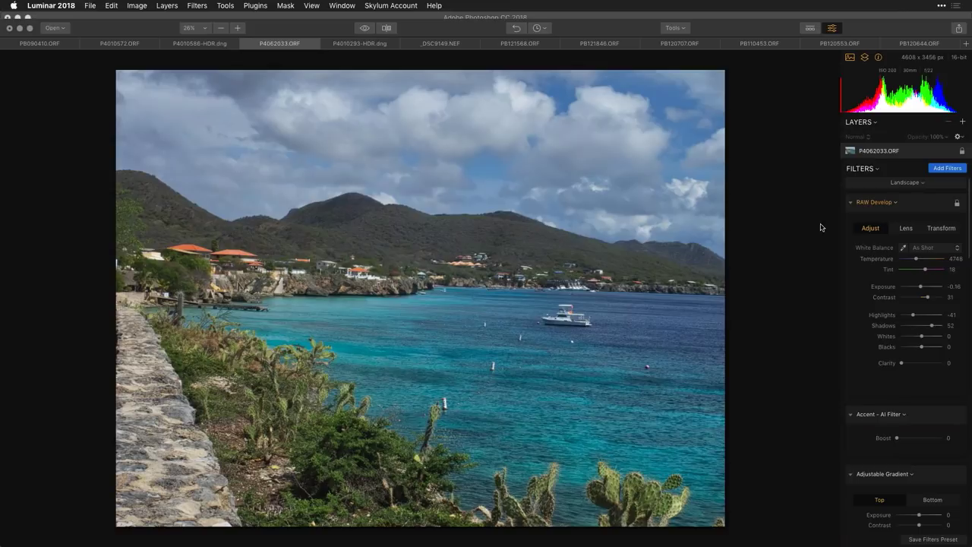
left_click(451, 44)
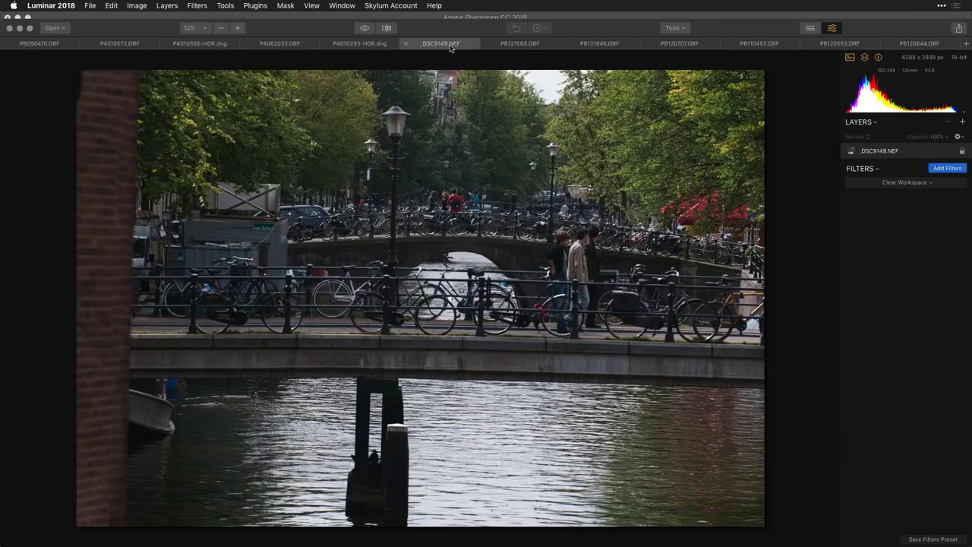
left_click(529, 45)
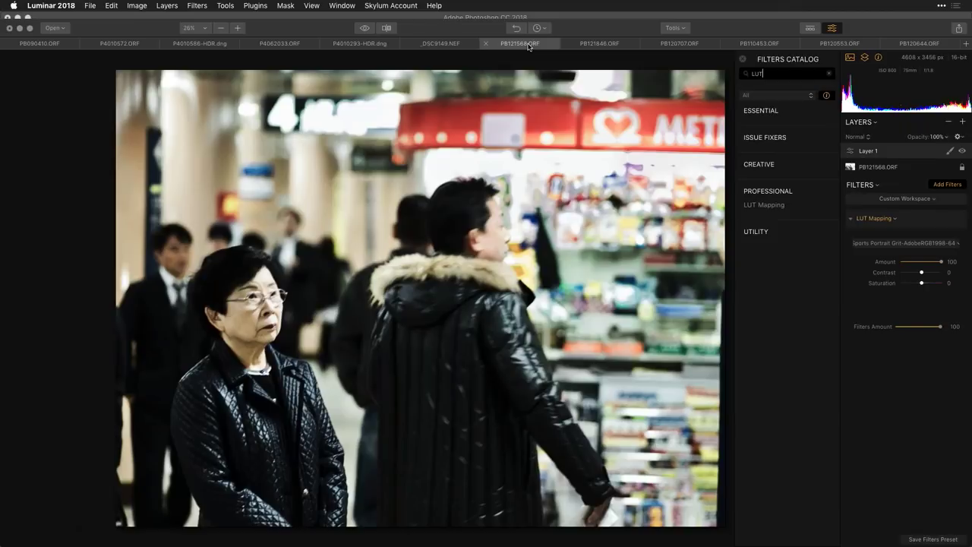
left_click(593, 45)
left_click(688, 47)
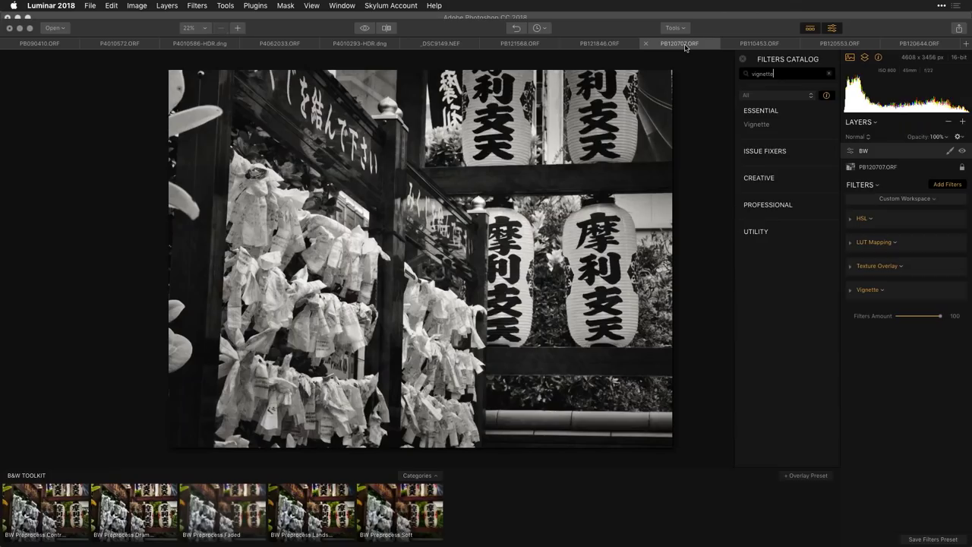
left_click(647, 44)
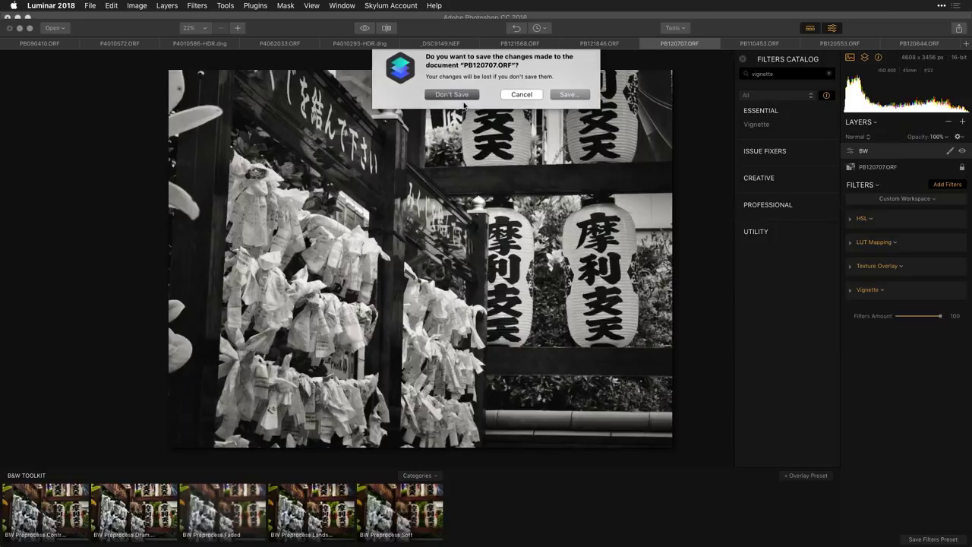
left_click(462, 98)
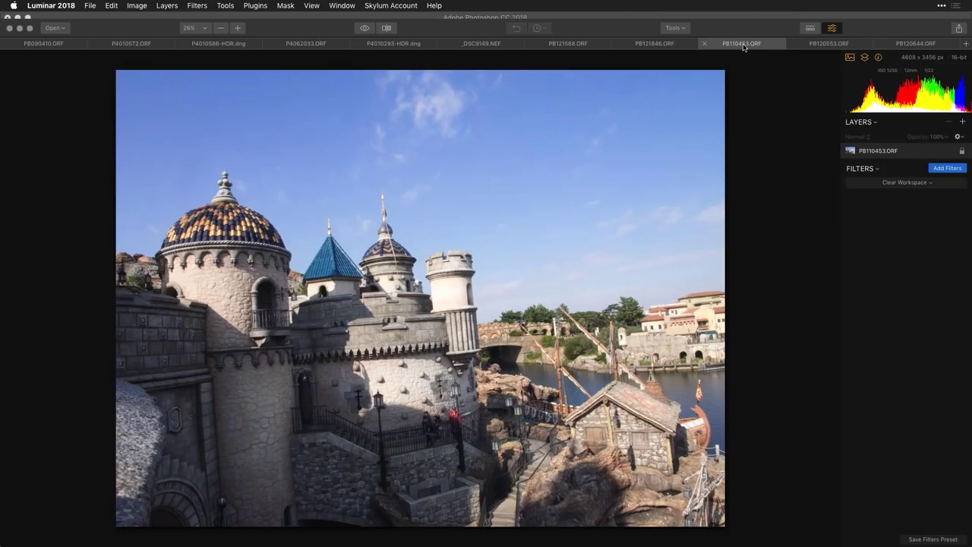
Step: Save PB120553.ORF as native Luminar document PB120553 in the Lutify.me Luminar 2018 LUTs Pack folder, including original resources and history but without Windows compatibility
left_click(819, 44)
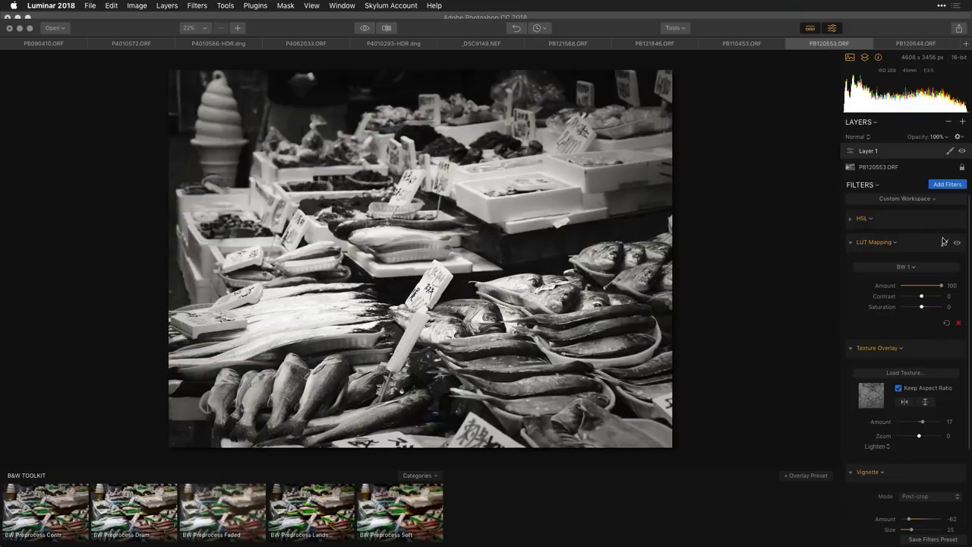
left_click(60, 5)
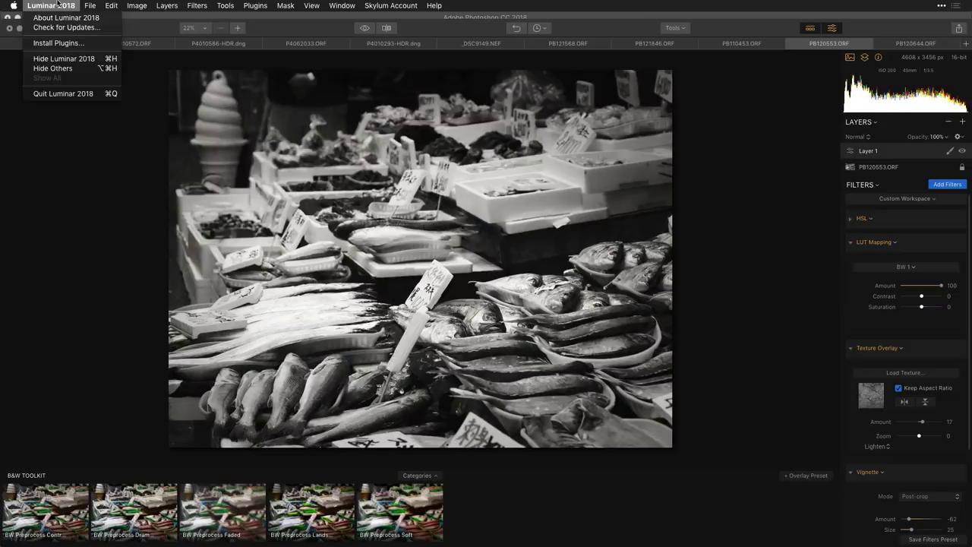
left_click(60, 4)
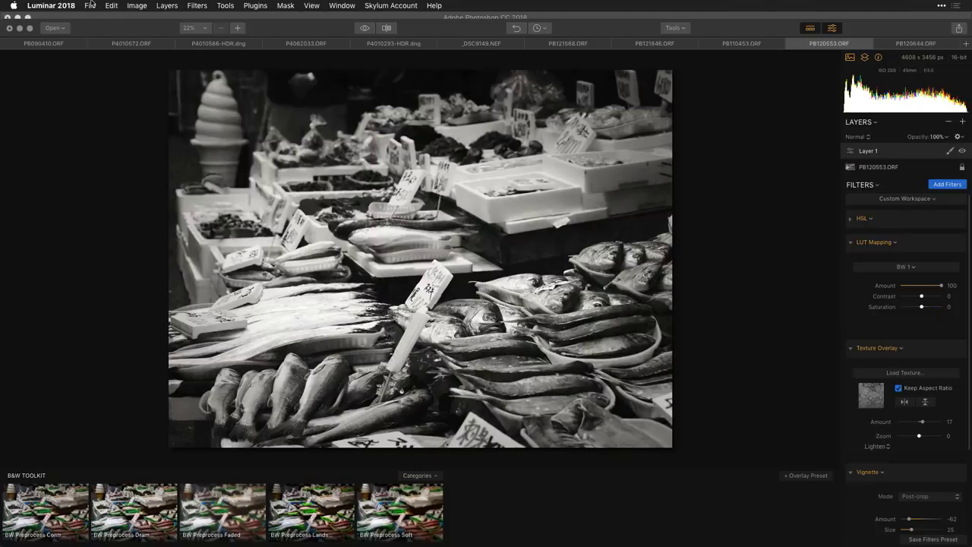
left_click(91, 5)
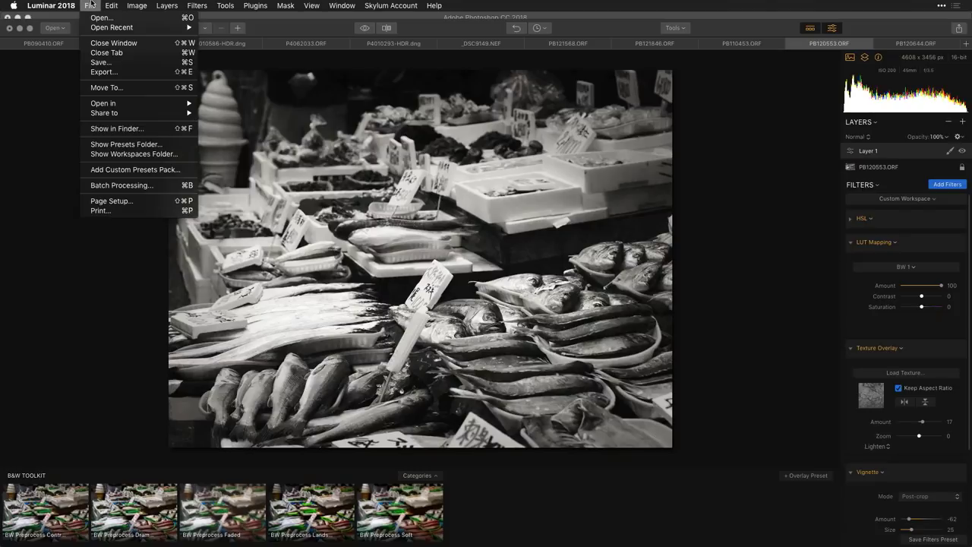
left_click(99, 62)
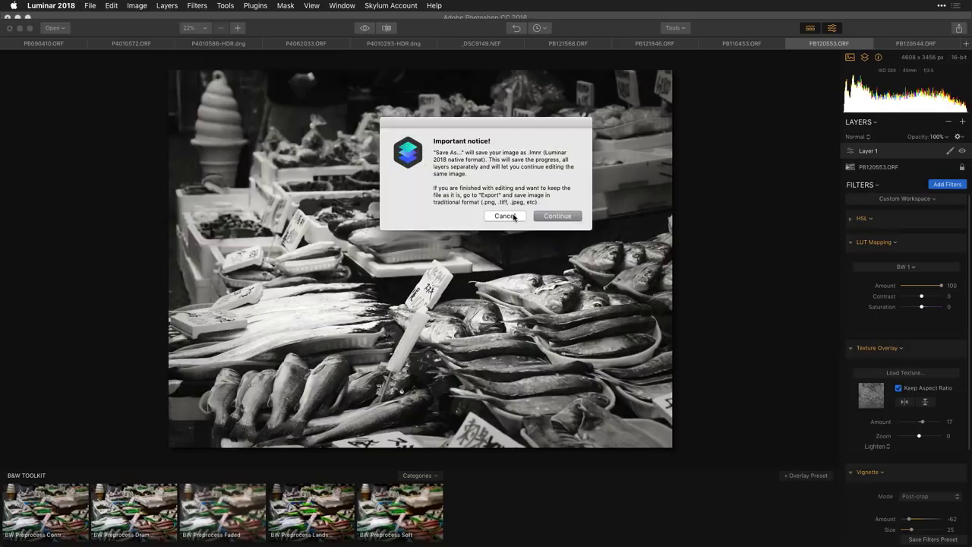
left_click(547, 219)
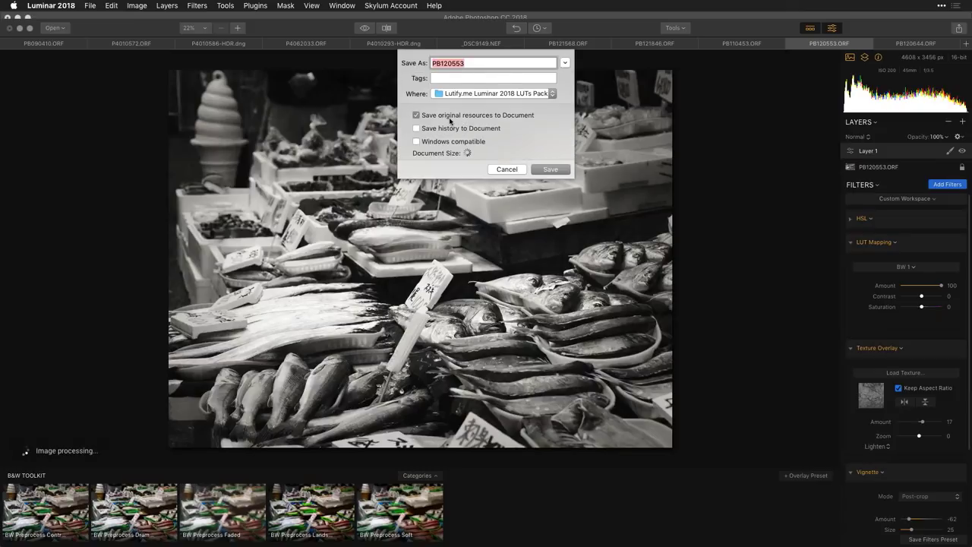
left_click(417, 129)
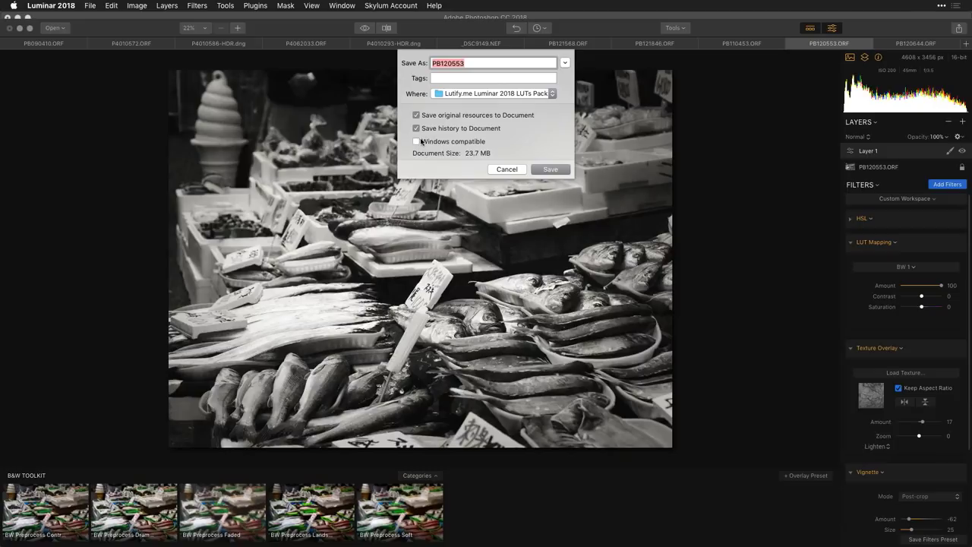
left_click(417, 142)
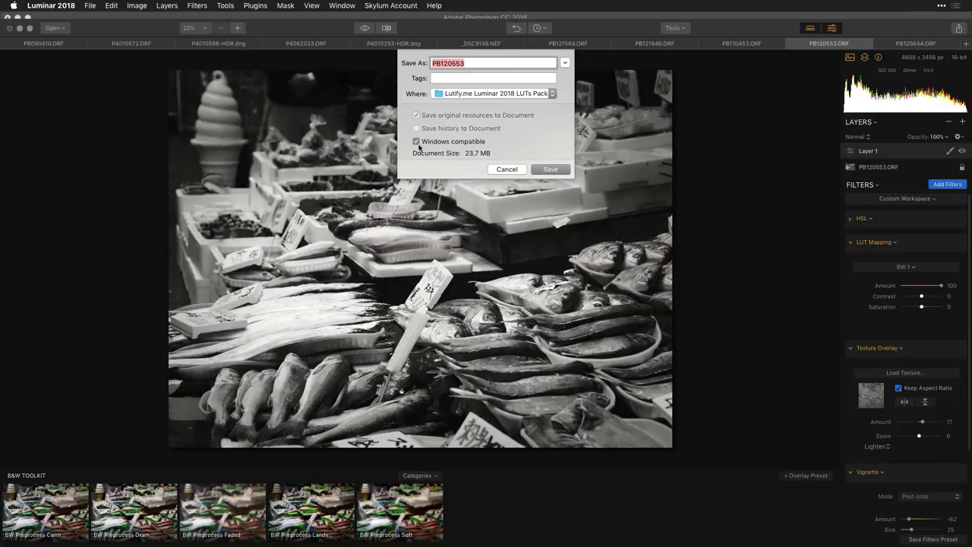
left_click(417, 142)
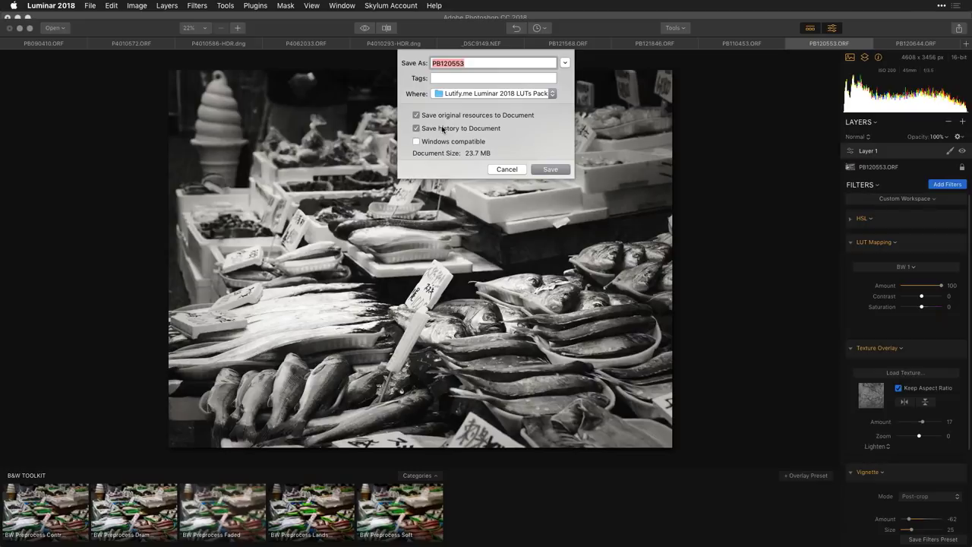
left_click(547, 169)
left_click(550, 170)
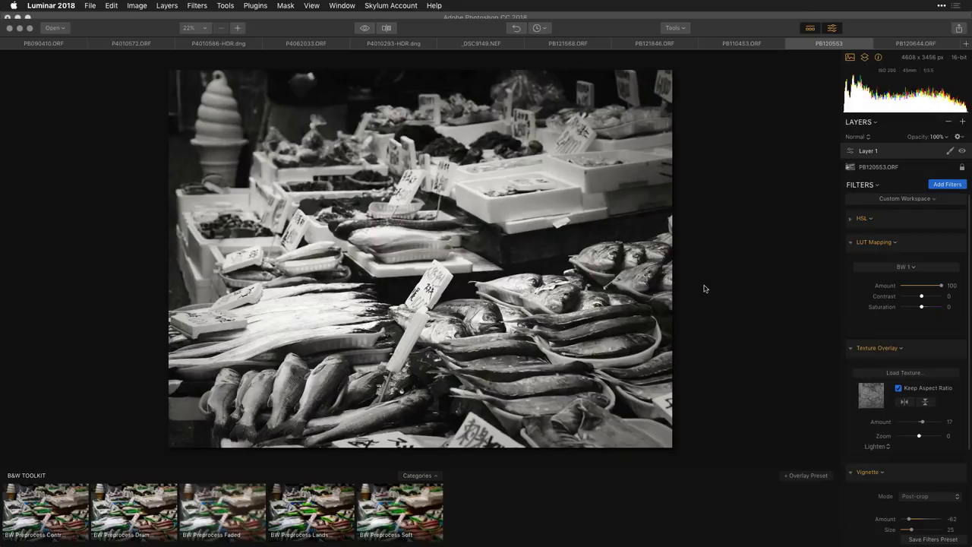
Step: Look through the open photos PB120644.ORF, P4010572.ORF and P4010586-HDR.dng
left_click(911, 46)
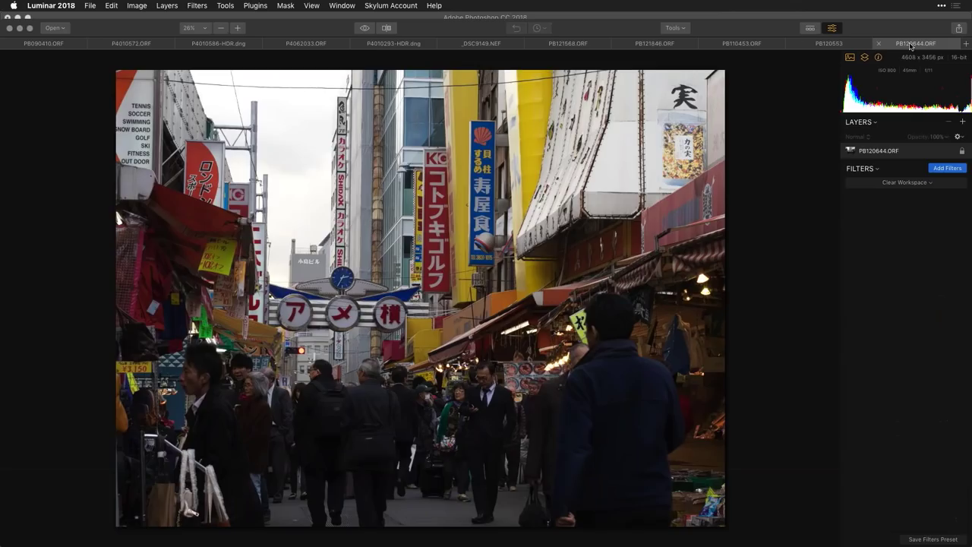
left_click(138, 45)
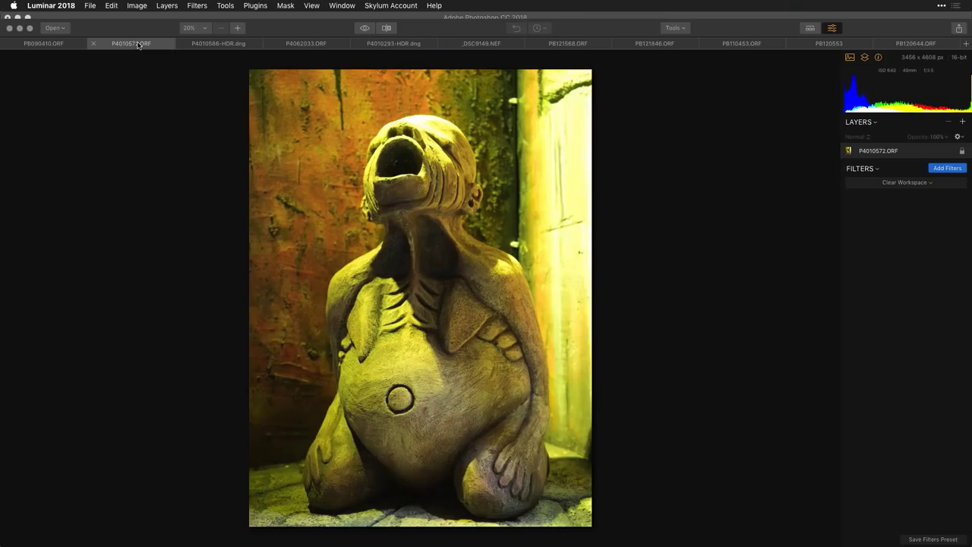
left_click(211, 45)
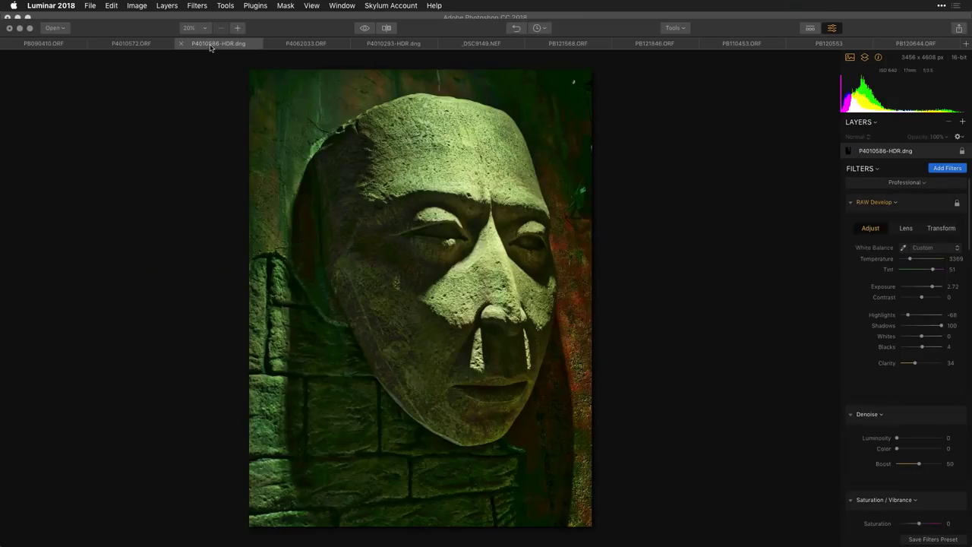
Step: Switch to Lattice, enlarge the Cool Winter 1.cube window and bring BW 1.cube forward to view both LUTs
key("super+Tab")
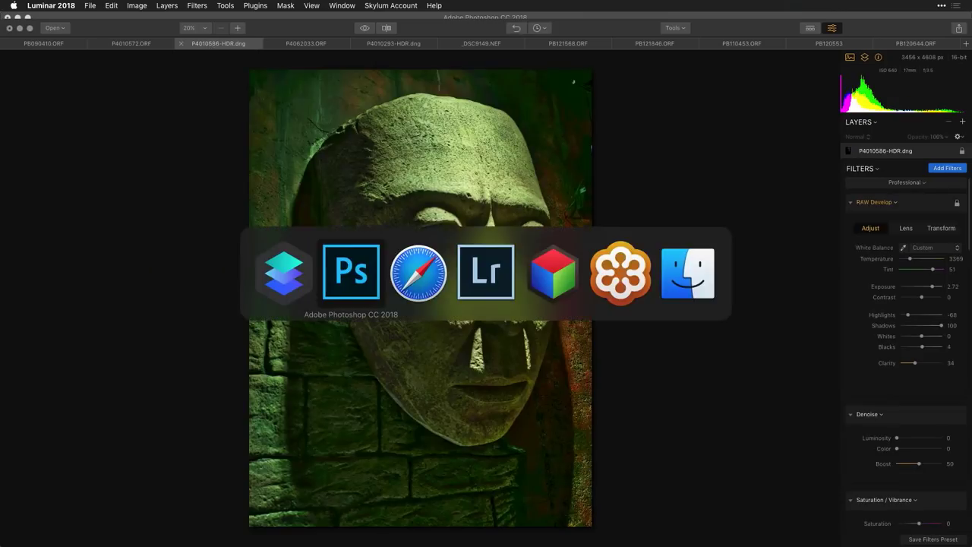
left_click(559, 275)
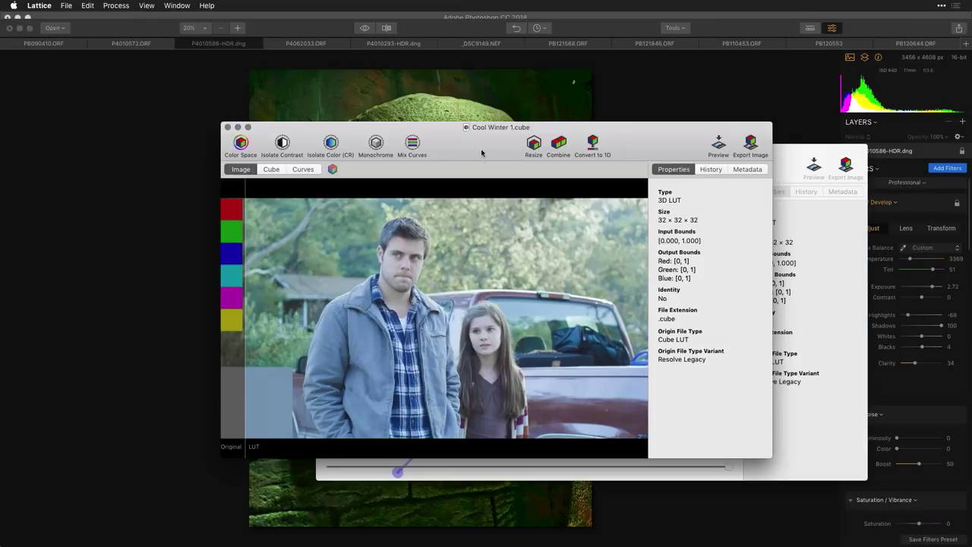
left_click_drag(482, 153, 305, 79)
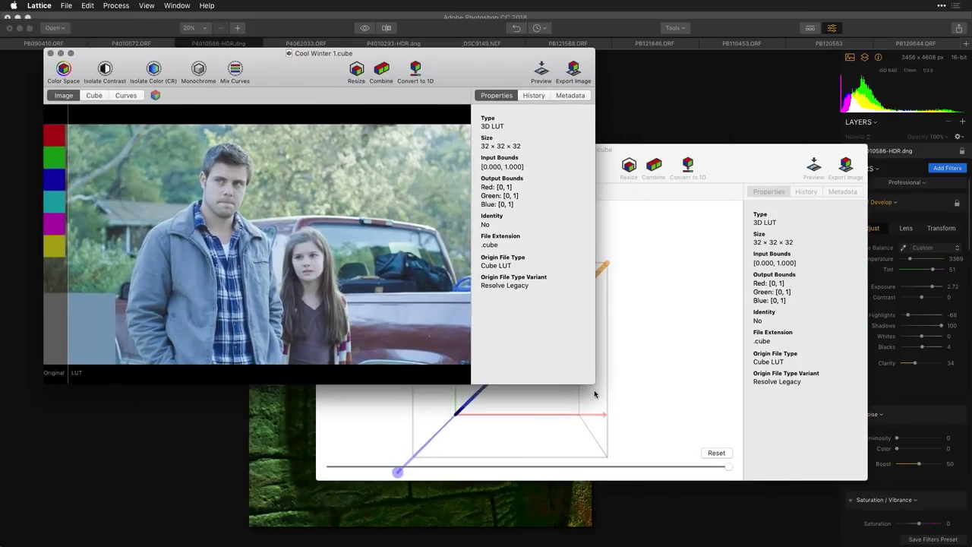
left_click_drag(592, 383, 589, 517)
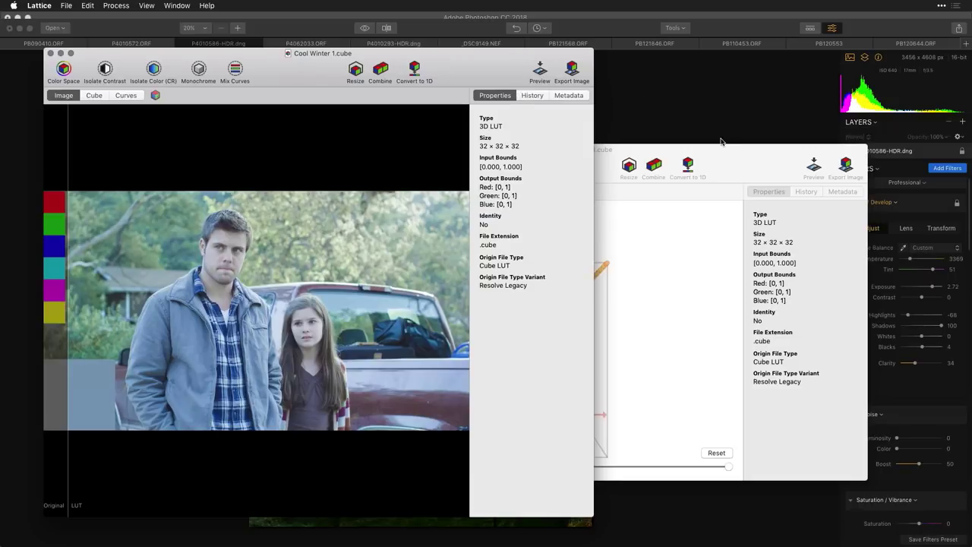
left_click_drag(741, 144, 783, 110)
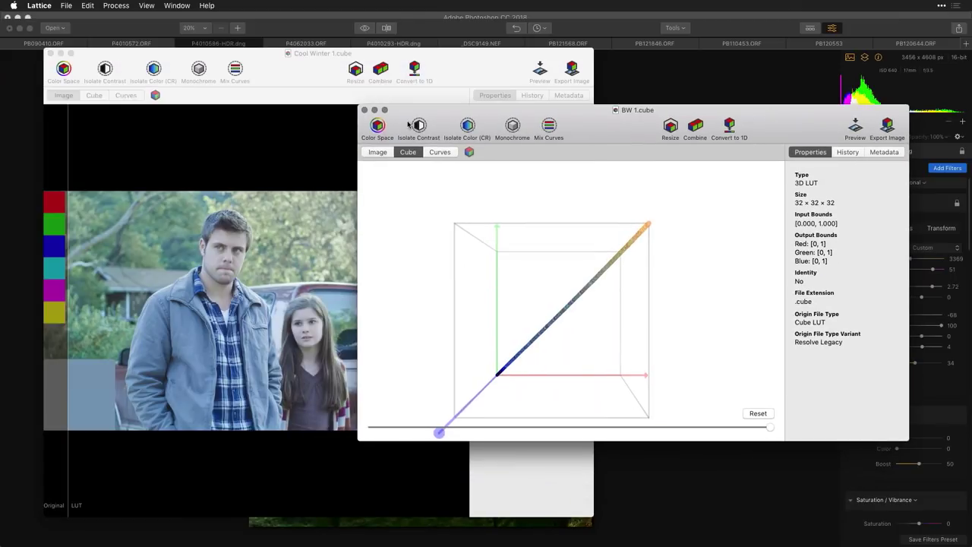
Step: Put away the BW 1.cube and Cool Winter 1.cube windows and close Lattice's welcome window
left_click(364, 114)
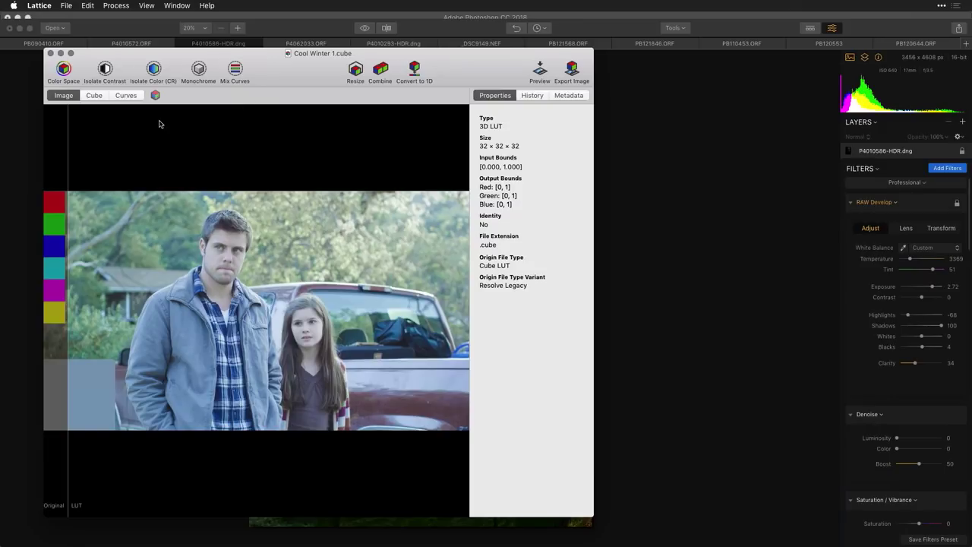
left_click(59, 53)
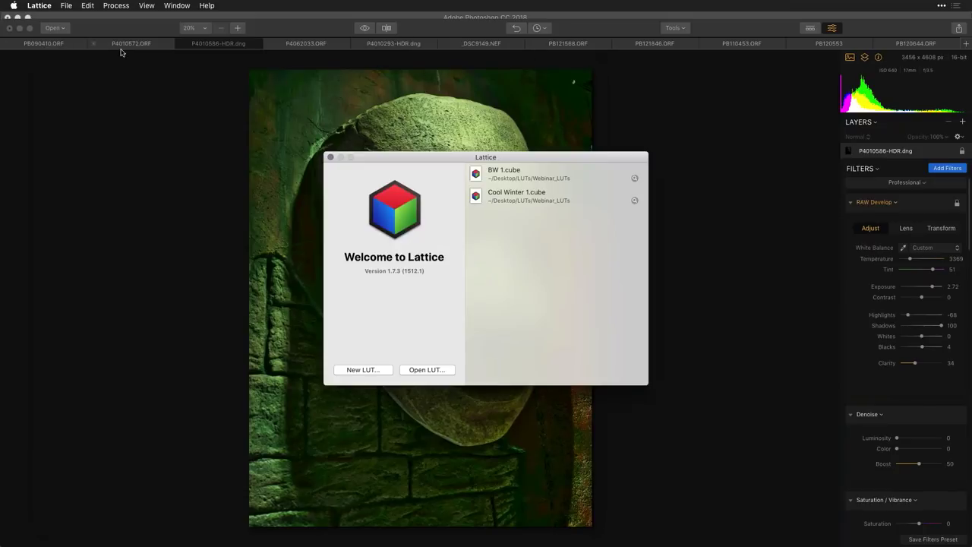
left_click(331, 158)
Step: Switch to Luminar 2018 and set RAW Develop Highlights to -72 on the bay photo P4062033.ORF
left_click(57, 45)
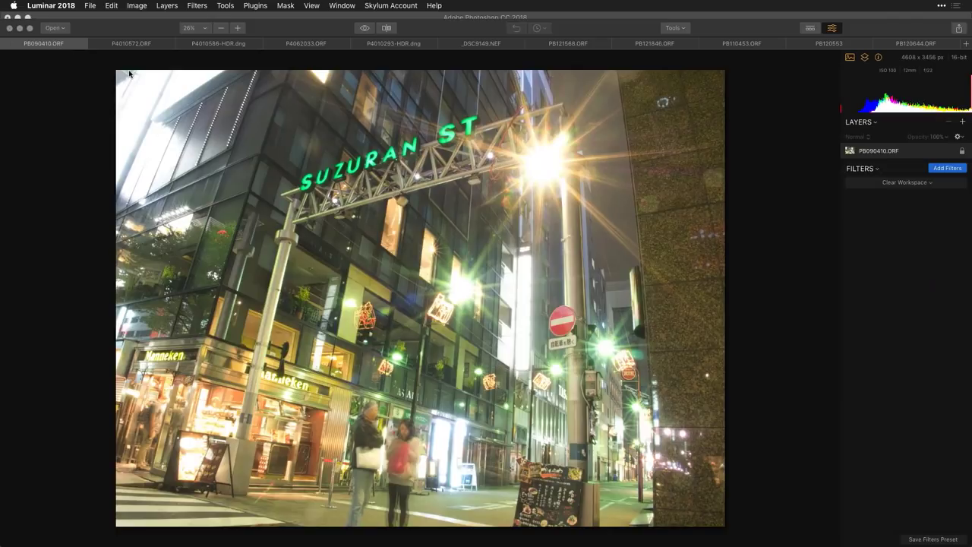
left_click(132, 44)
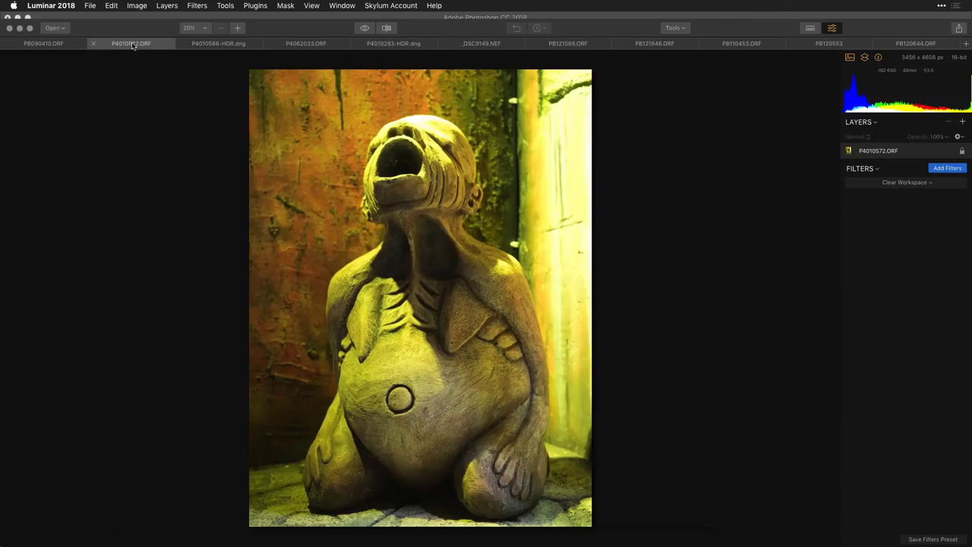
left_click(221, 44)
left_click(324, 46)
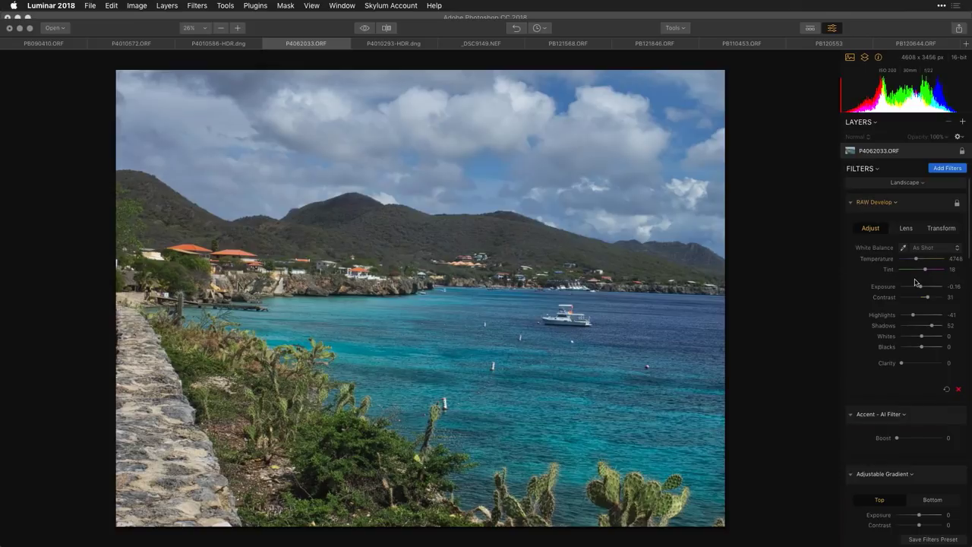
left_click_drag(914, 315, 907, 315)
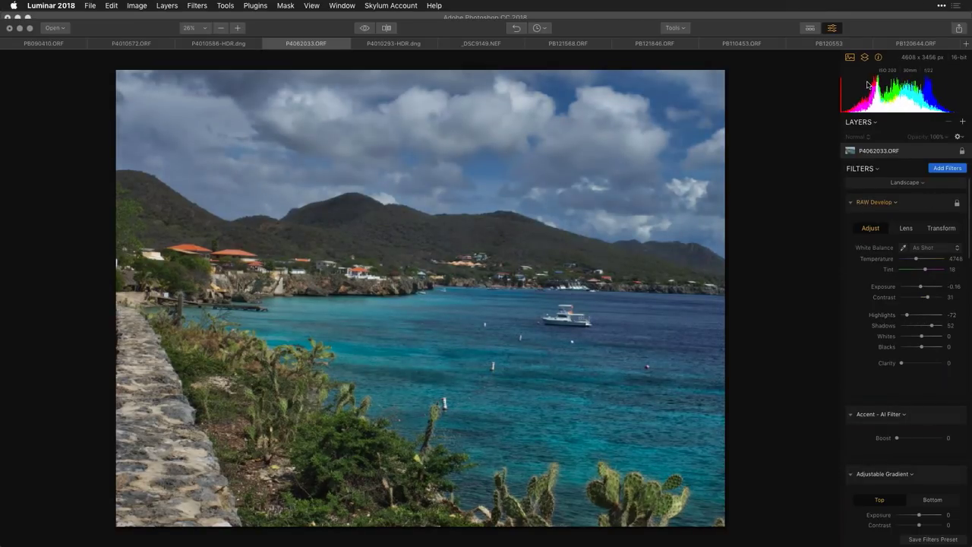
Step: Turn on the histogram's shadow and highlight clipping indicators, and set RAW Develop Contrast to 26 and Clarity to 27
left_click(849, 80)
left_click(963, 81)
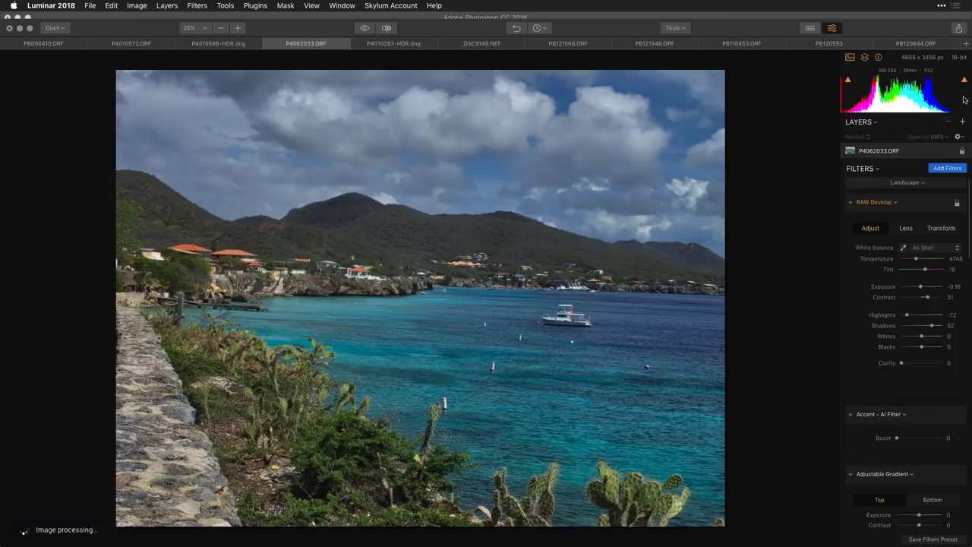
left_click_drag(927, 297, 926, 308)
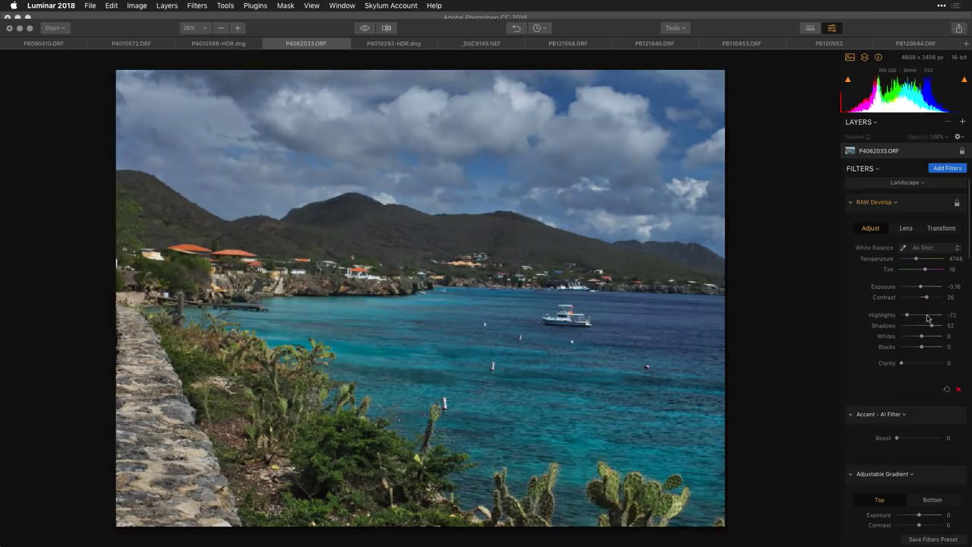
left_click_drag(903, 363, 912, 366)
Step: Set the Accent - AI Filter Boost to 21 and collapse the filters from RAW Develop through Advanced Contrast
left_click(911, 438)
left_click_drag(911, 440, 907, 439)
left_click(858, 205)
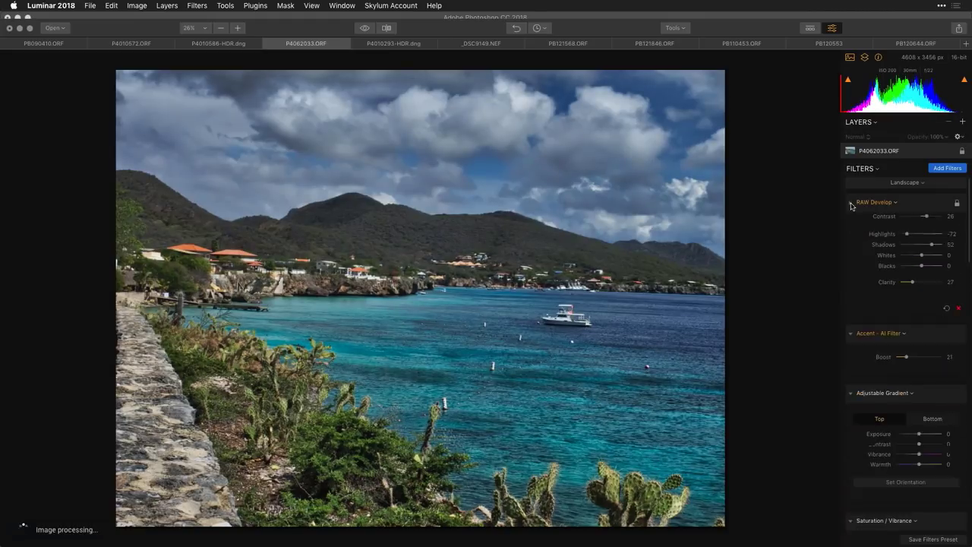
left_click(851, 227)
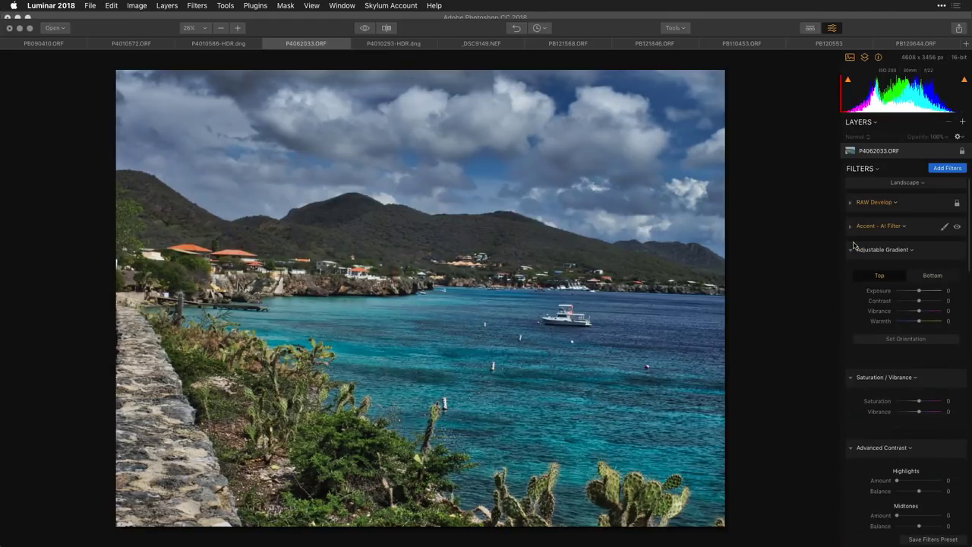
left_click(852, 251)
left_click(852, 274)
left_click(852, 297)
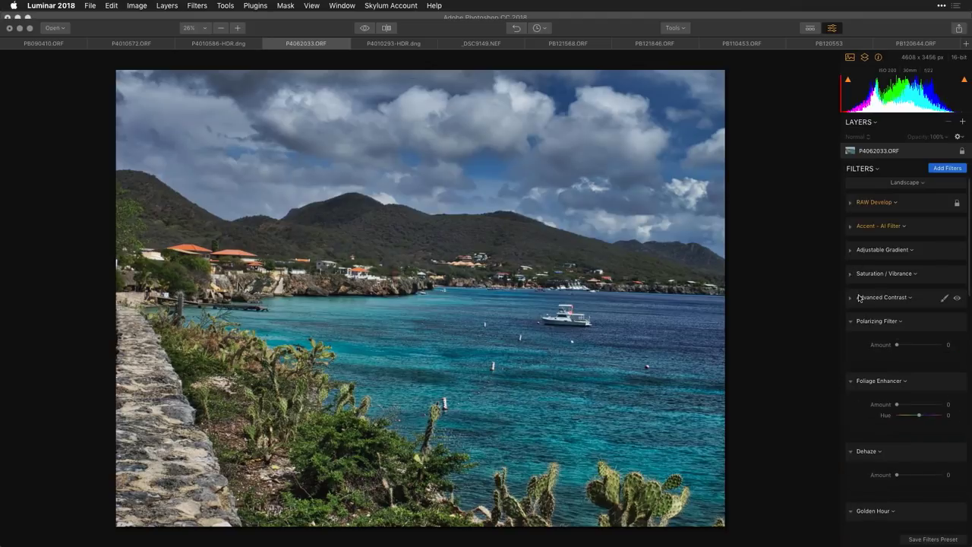
Step: Increase the Polarizing Filter Amount moderately and collapse it along with the Foliage Enhancer, Dehaze and Golden Hour filters
left_click_drag(899, 345, 910, 346)
left_click(852, 322)
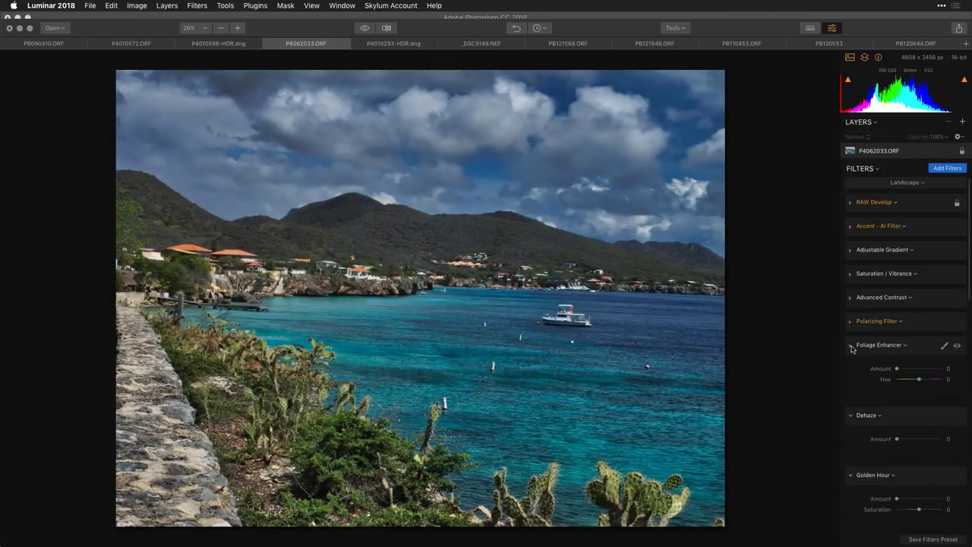
left_click(852, 347)
left_click(851, 368)
left_click(851, 392)
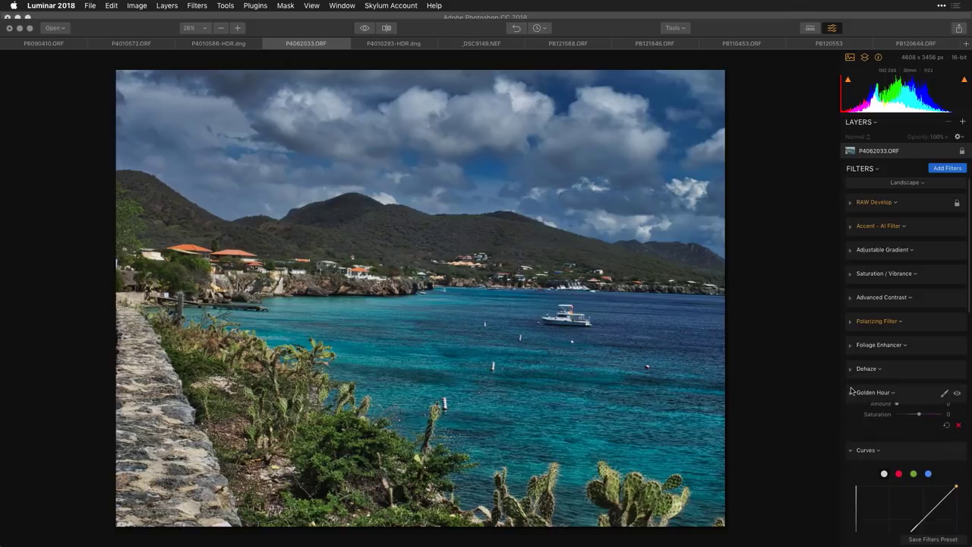
Step: Find the Remove Color Cast filter in the filters catalog, add it and set its Amount to 54 with method Auto #1
left_click(939, 174)
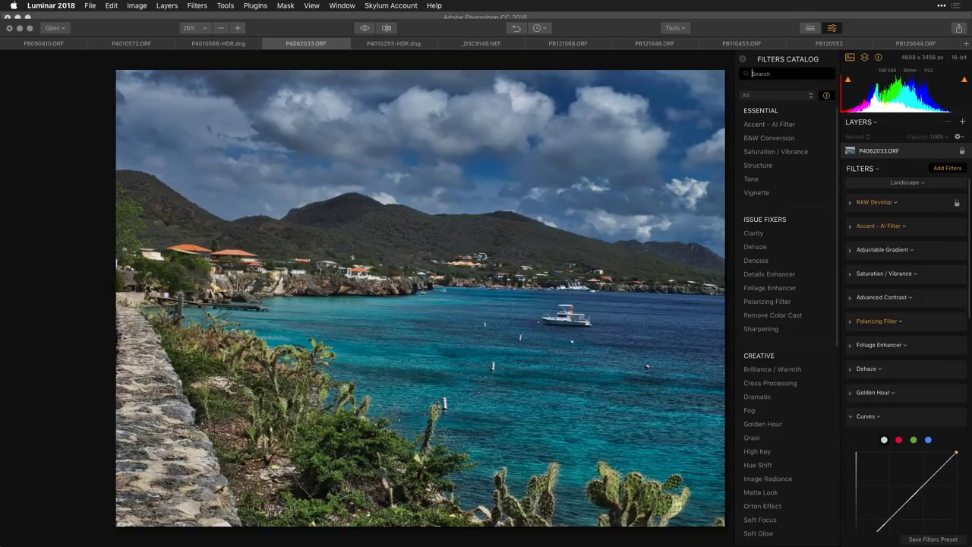
type("tint")
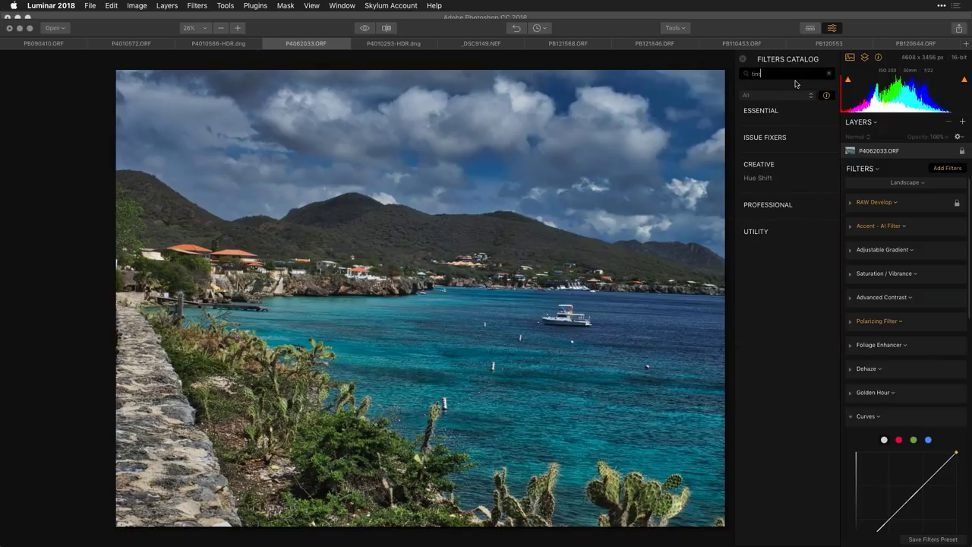
key("BackSpace")
key("BackSpace")
key("BackSpace")
key("BackSpace")
type("remo")
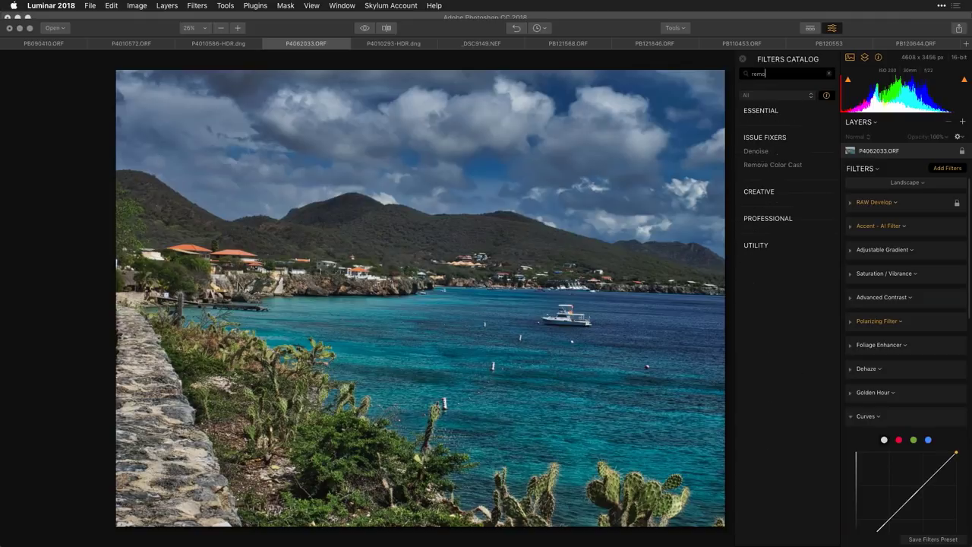
left_click(762, 166)
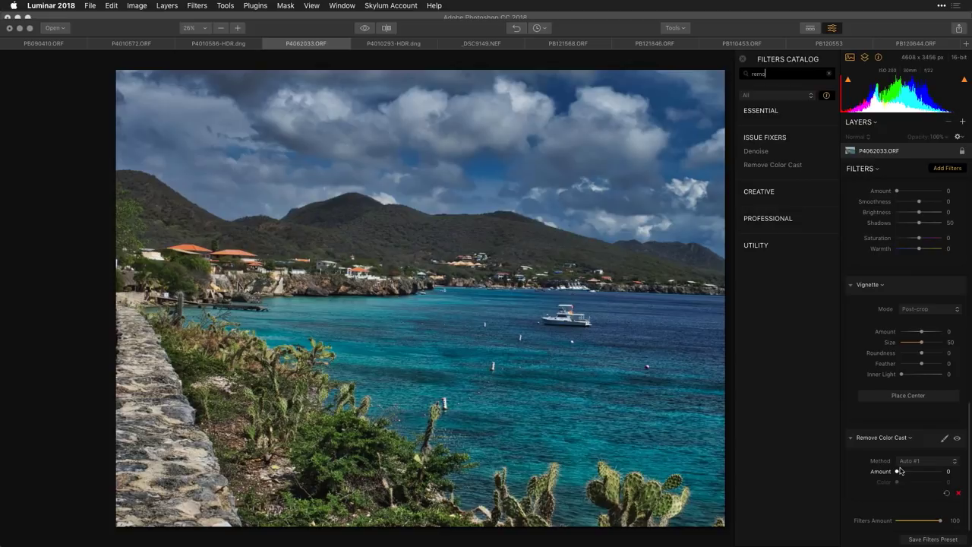
left_click_drag(902, 474, 917, 472)
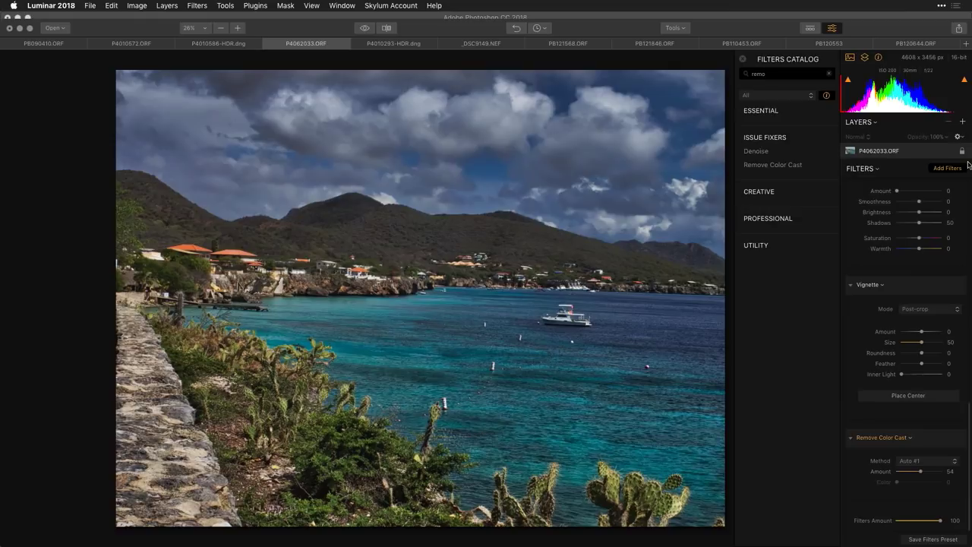
Step: Expand RAW Develop and slightly increase its lens Distortion correction
scroll(949, 285, "up", 10)
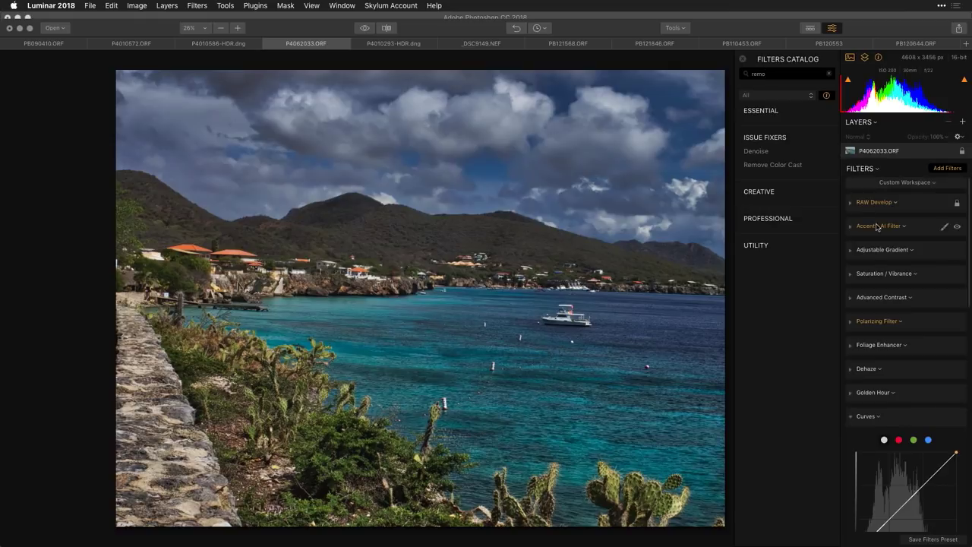
left_click(848, 207)
left_click(906, 228)
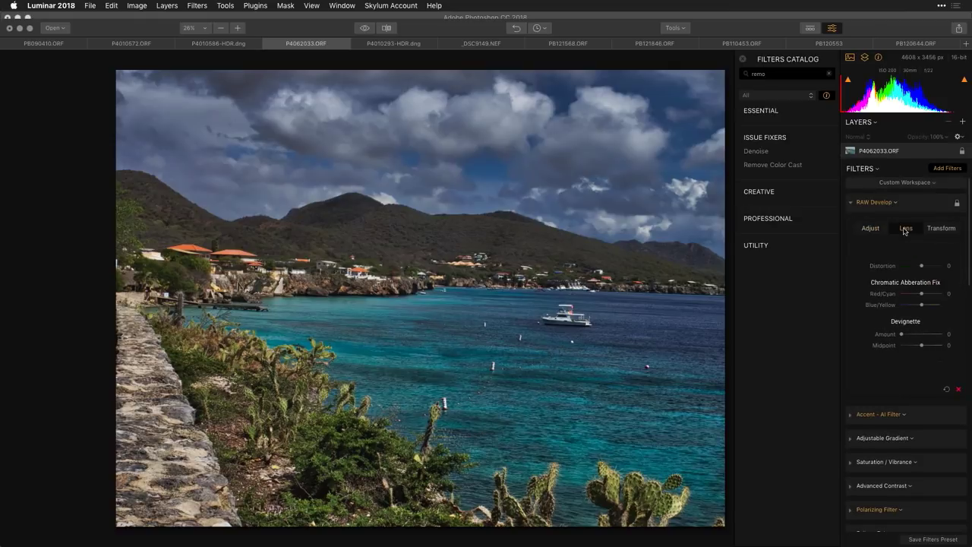
left_click_drag(922, 266, 927, 264)
Step: Straighten the photo with RAW Develop's Transform controls, setting Rotate to -22 and Scale to 36
left_click(938, 229)
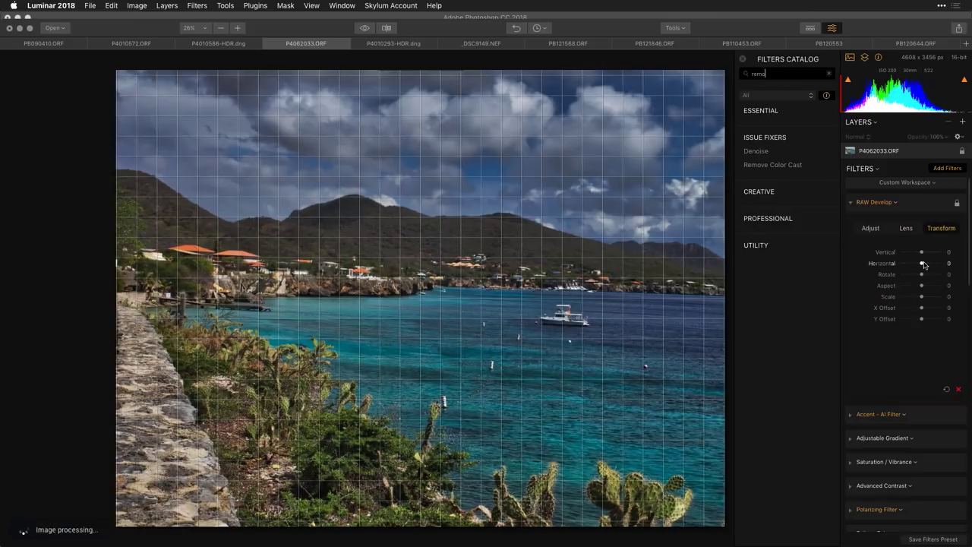
left_click_drag(924, 264, 923, 263)
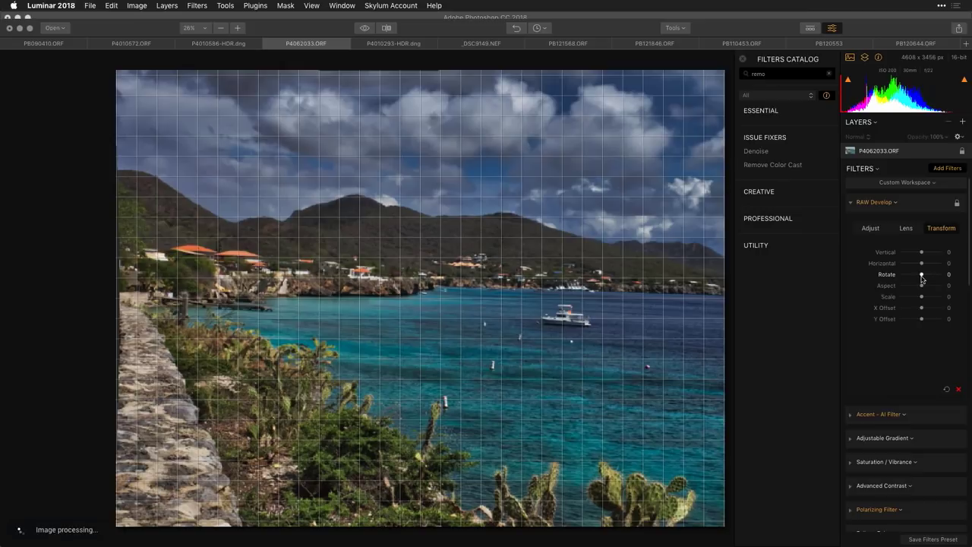
left_click_drag(922, 278, 929, 294)
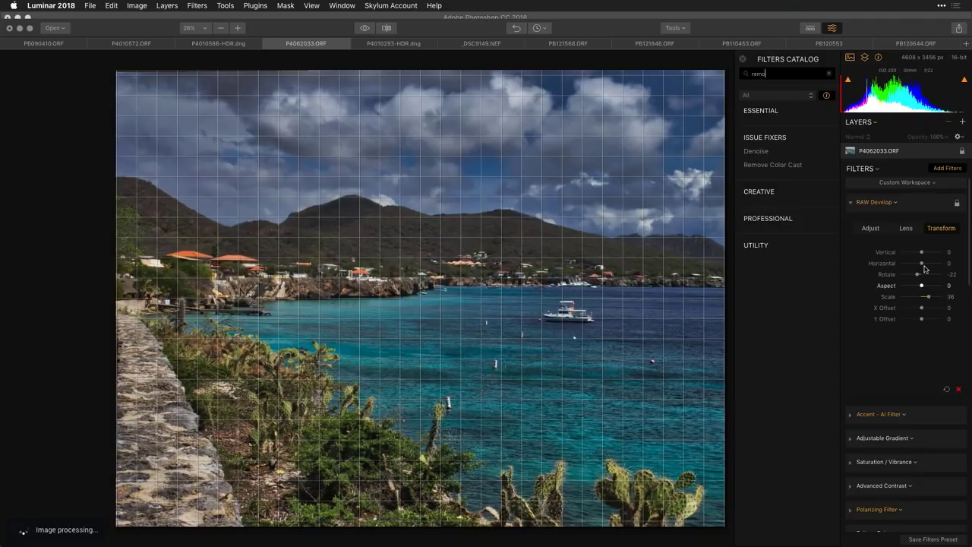
Step: Collapse the RAW Develop, Curves, LUT Mapping and Structure filters
left_click(849, 205)
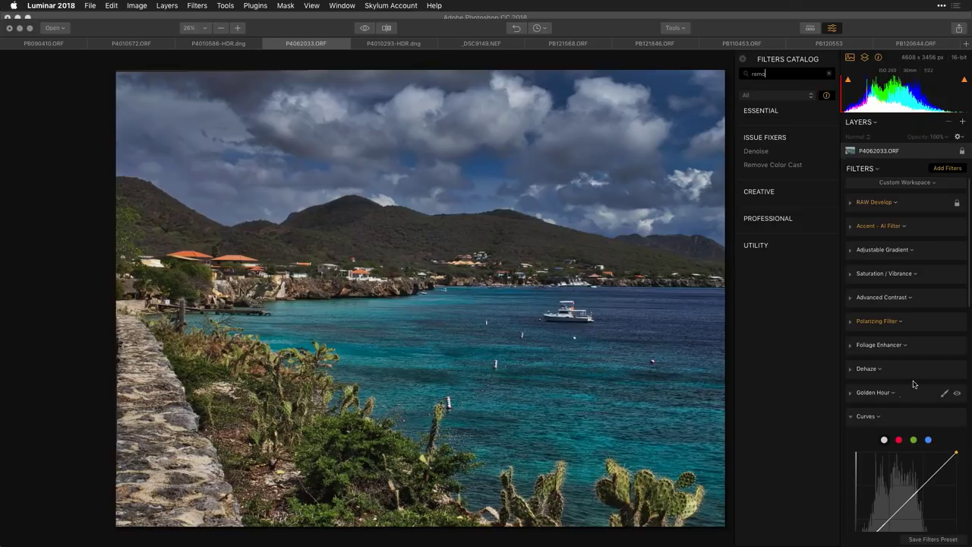
left_click(850, 417)
left_click(851, 441)
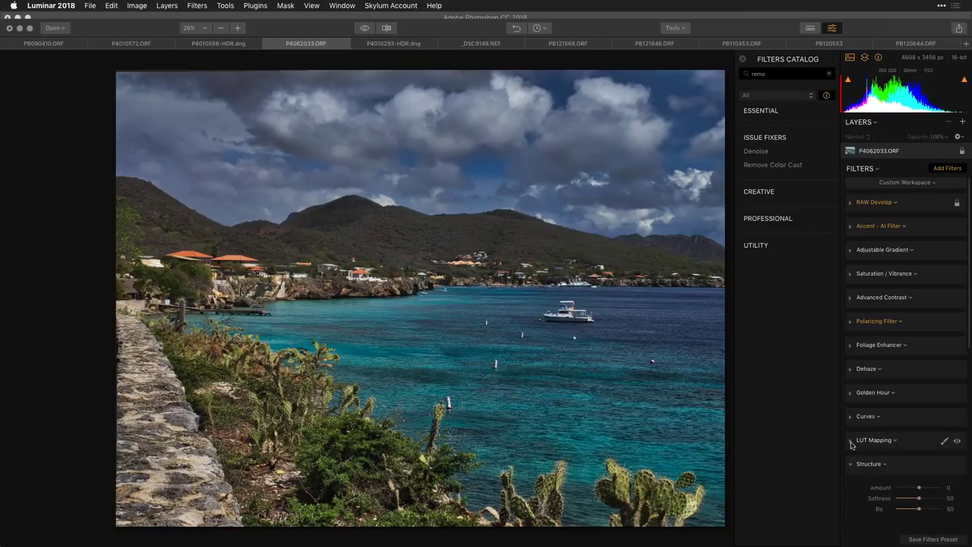
left_click(852, 465)
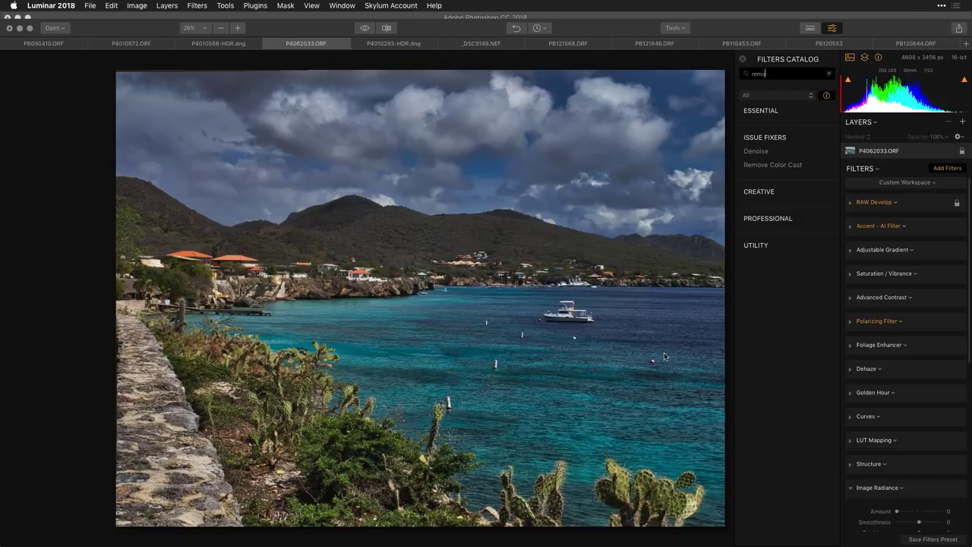
Step: Add a new adjustment layer above P4062033.ORF and name it Color Grade
left_click(963, 122)
left_click(908, 132)
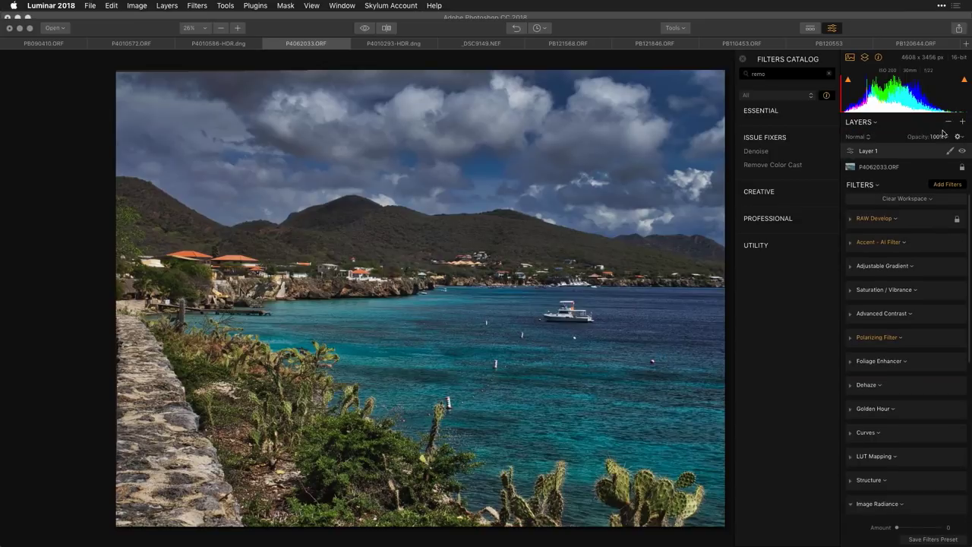
double_click(874, 155)
type("de")
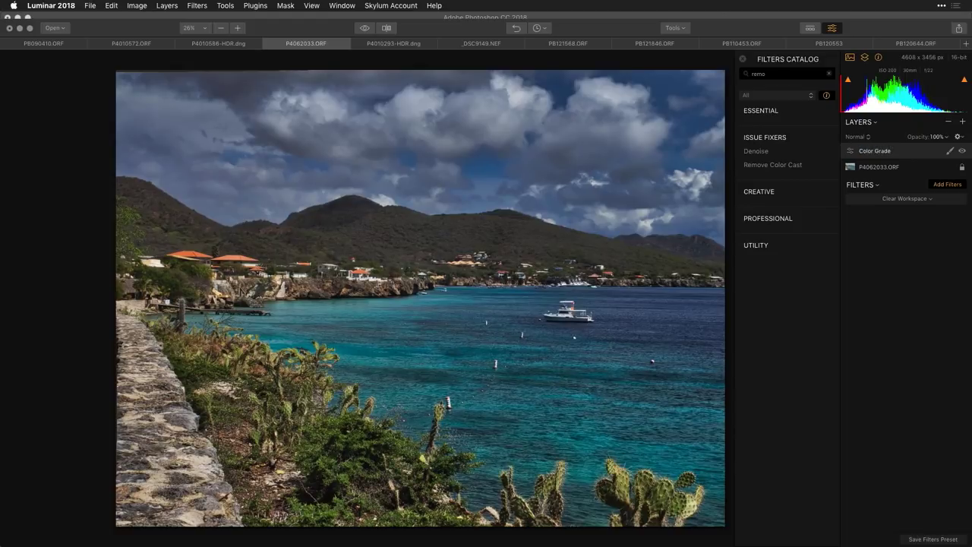
Step: Clear the filters catalog search, add the HSL and LUT Mapping filters to the Color Grade layer, and collapse HSL
left_click(830, 77)
mouse_move(836, 245)
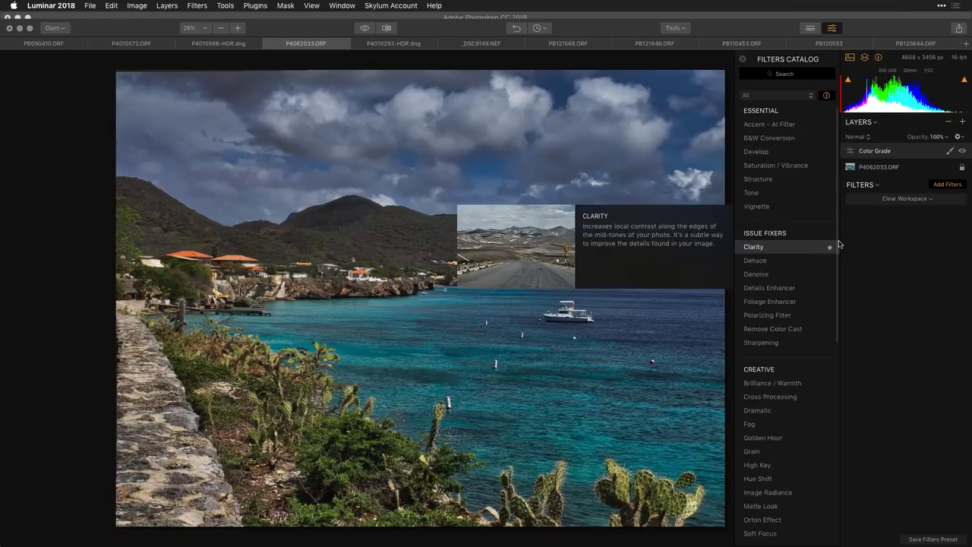
scroll(798, 304, "down", 10)
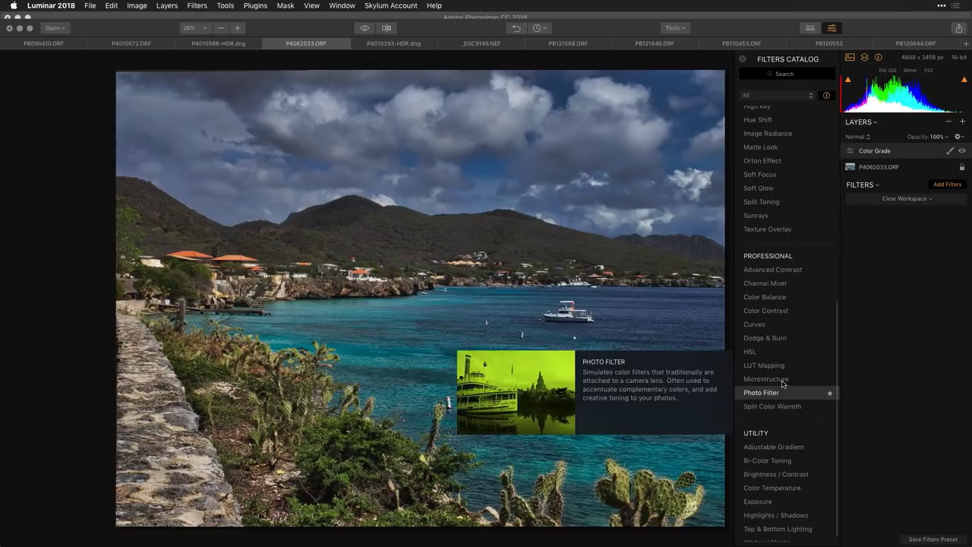
mouse_move(761, 353)
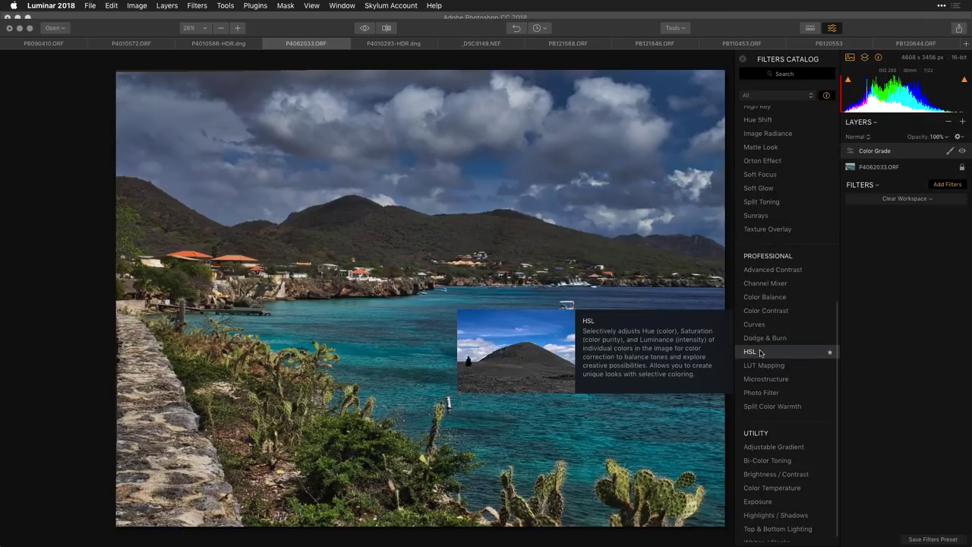
left_click(761, 352)
mouse_move(762, 372)
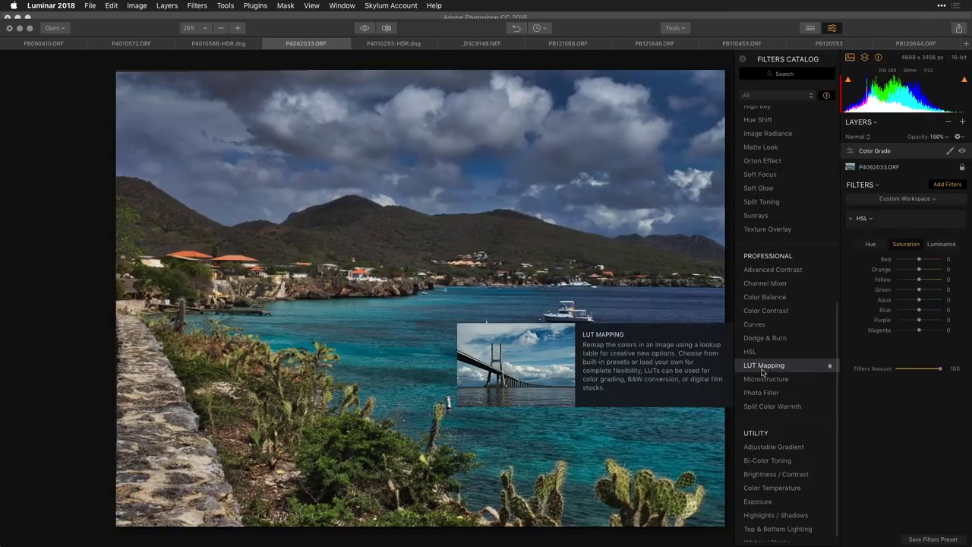
left_click(764, 371)
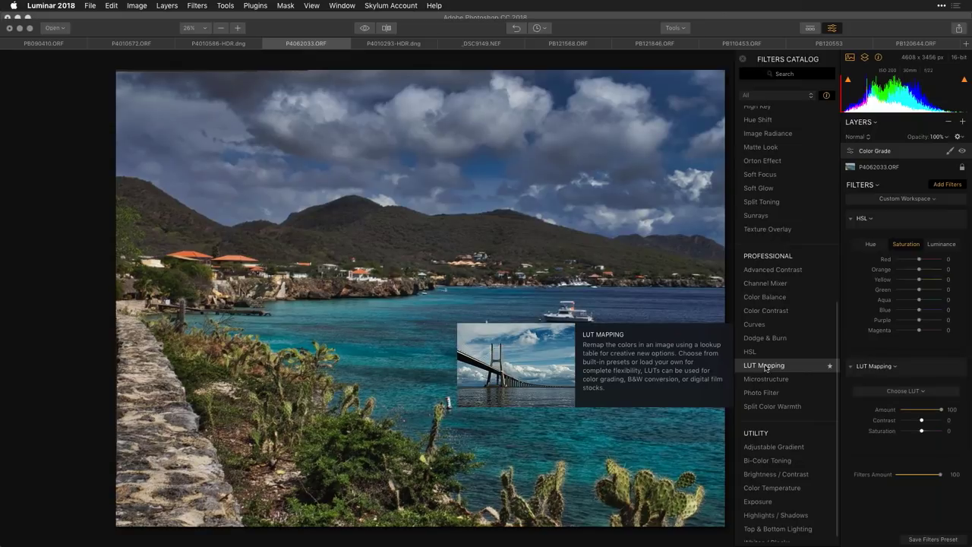
left_click(851, 219)
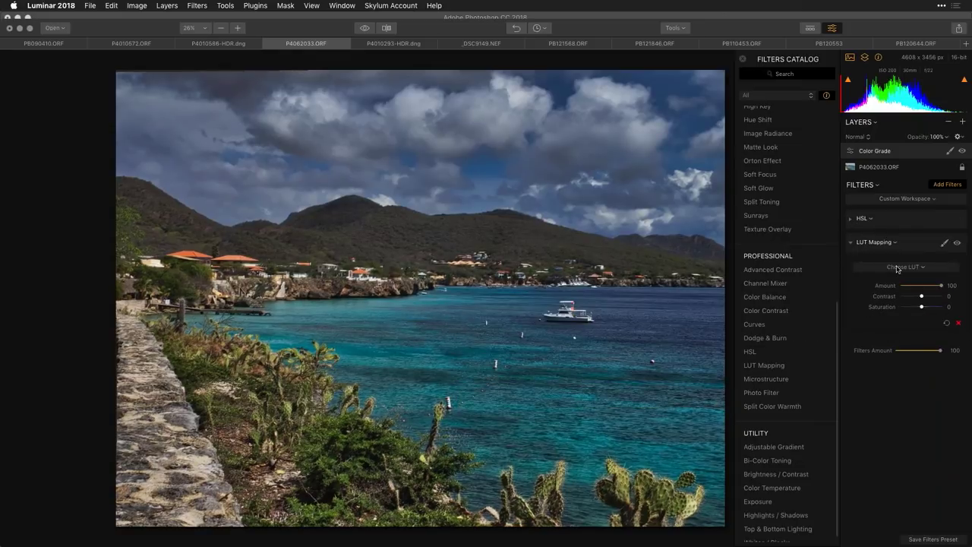
Step: Load the custom LUT Lutify.me-K-Chrome.cube from the Lutify.me Luminar 2018 LUTs Pack folder into the LUT Mapping filter
left_click(898, 268)
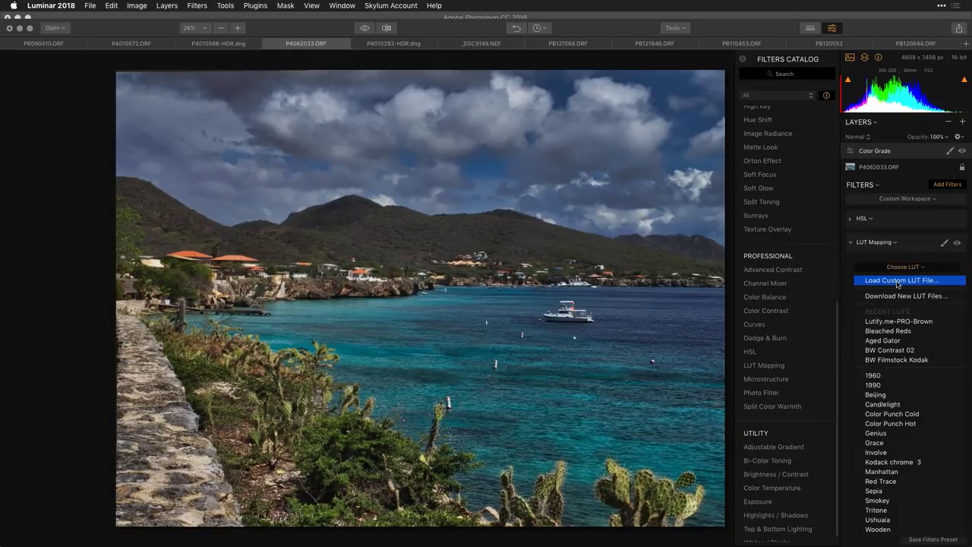
left_click(898, 281)
left_click(489, 60)
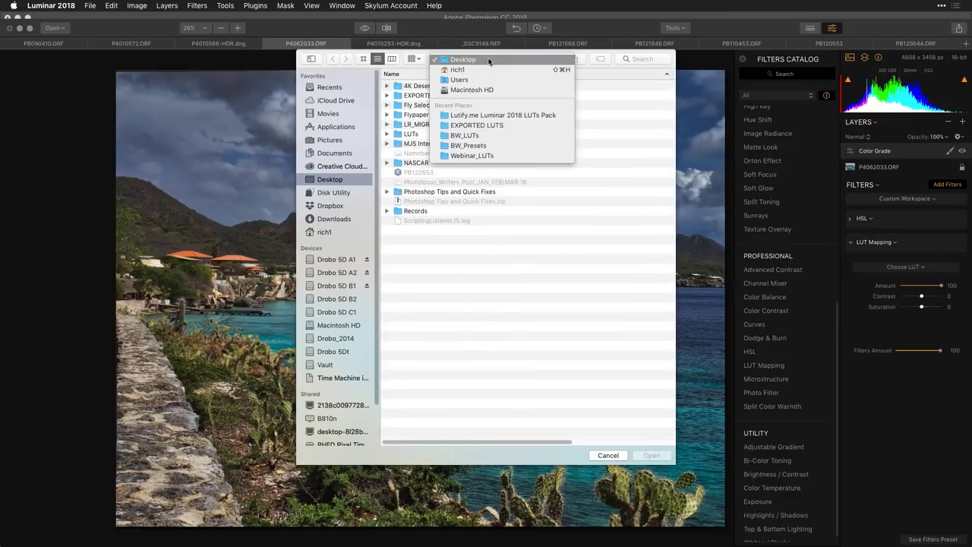
left_click(501, 115)
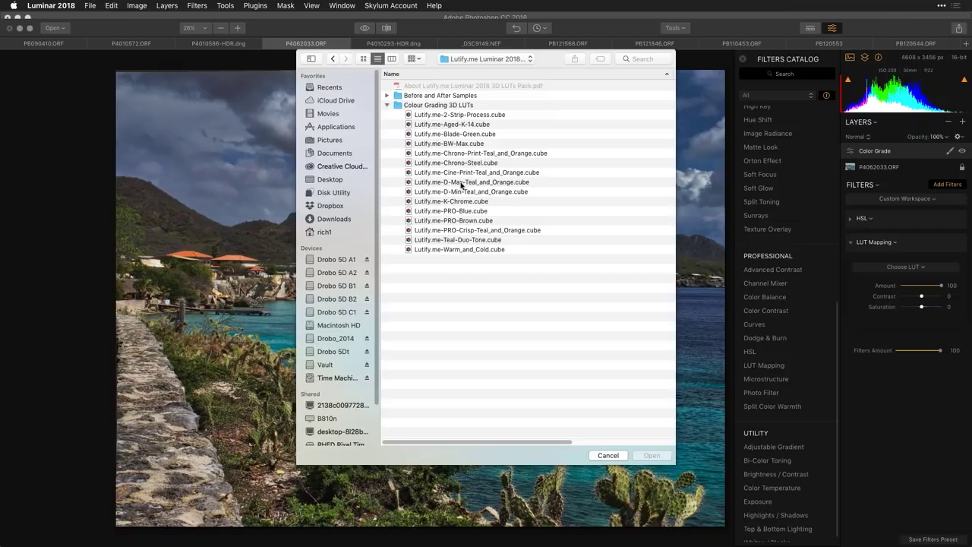
left_click(460, 204)
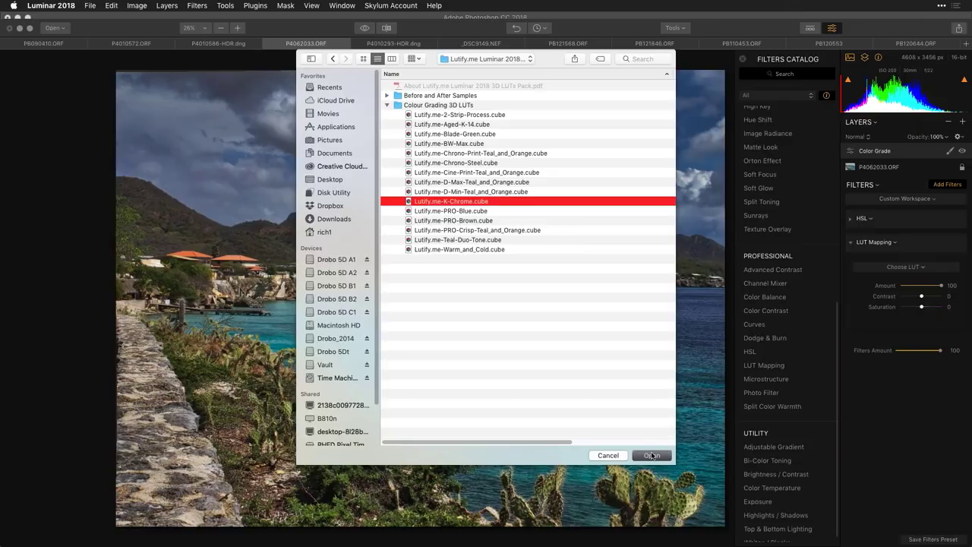
left_click(652, 456)
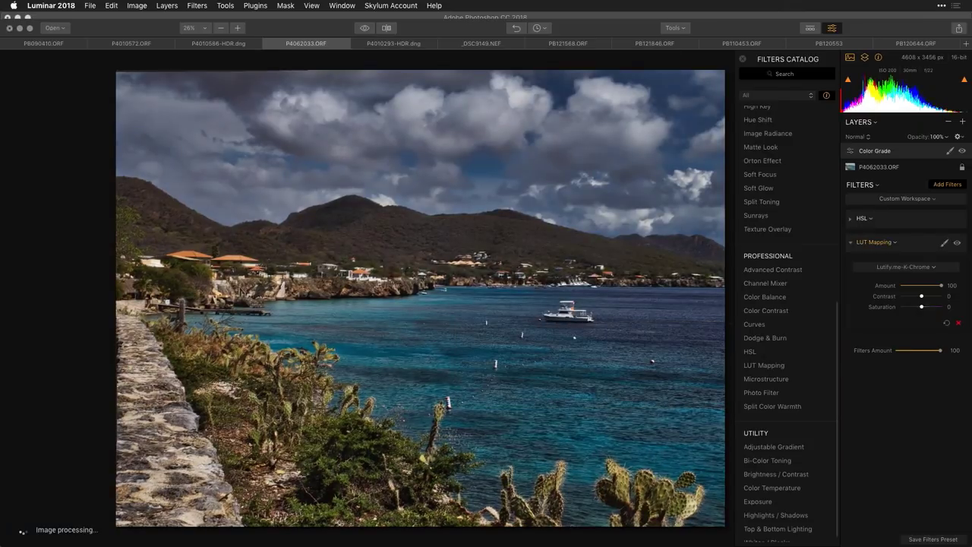
Step: Switch the LUT Mapping filter off and back on to compare the photo with and without the K-Chrome LUT
left_click(958, 243)
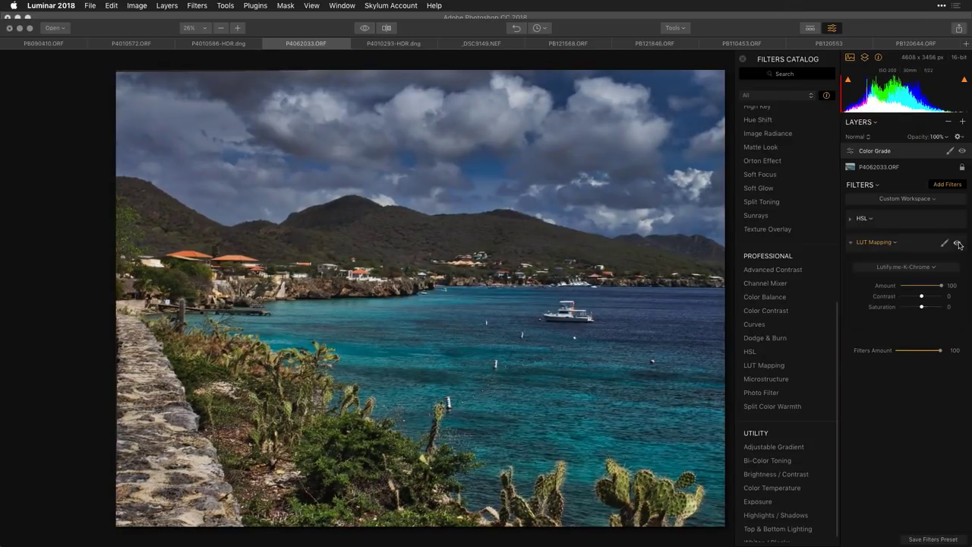
left_click(958, 243)
left_click(958, 244)
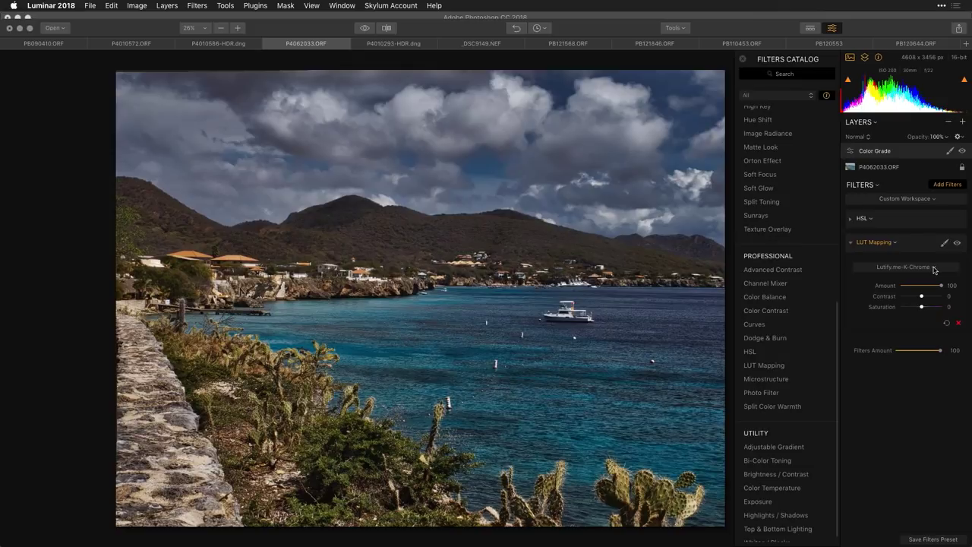
Step: Apply the Kodack chrome 3 LUT at an Amount of 81 and expand the HSL filter to its Luminance sliders
left_click(934, 268)
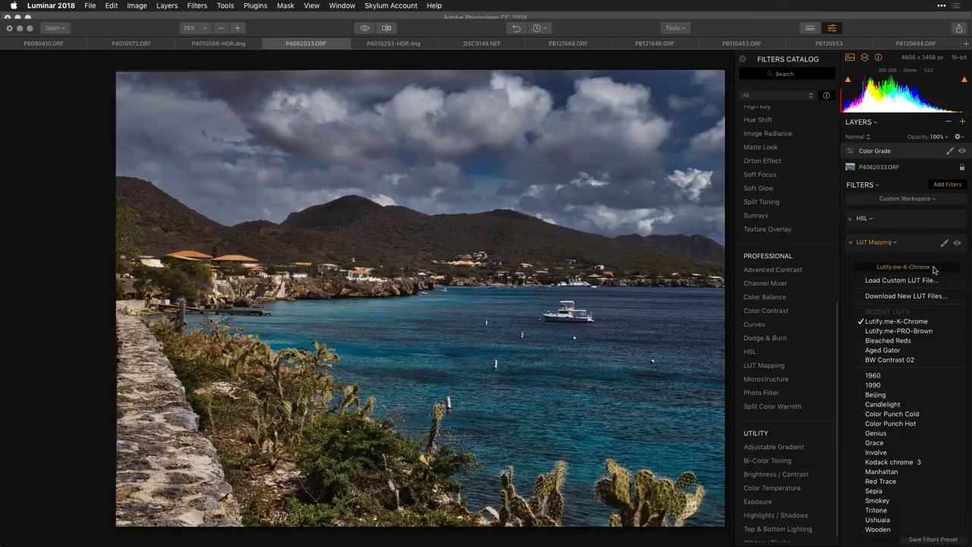
left_click(917, 463)
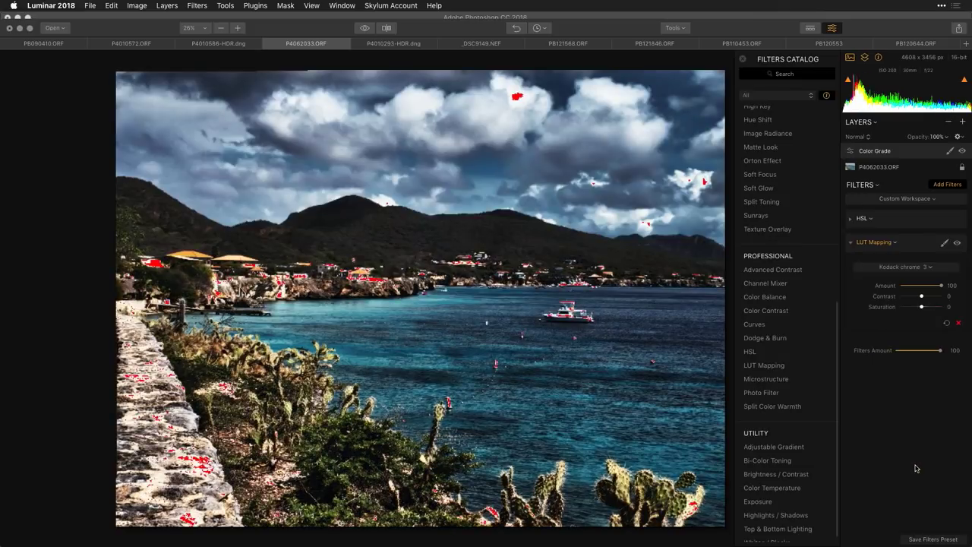
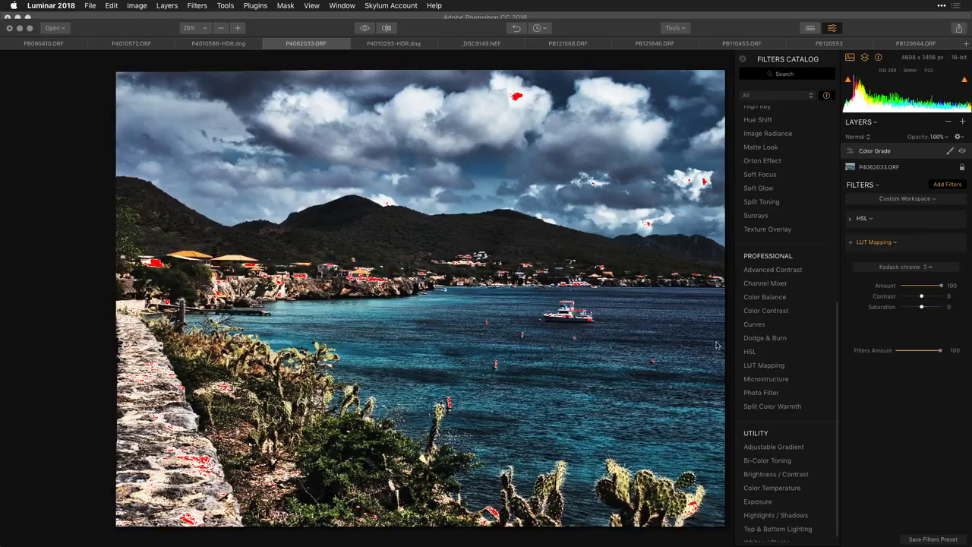
left_click_drag(942, 287, 932, 289)
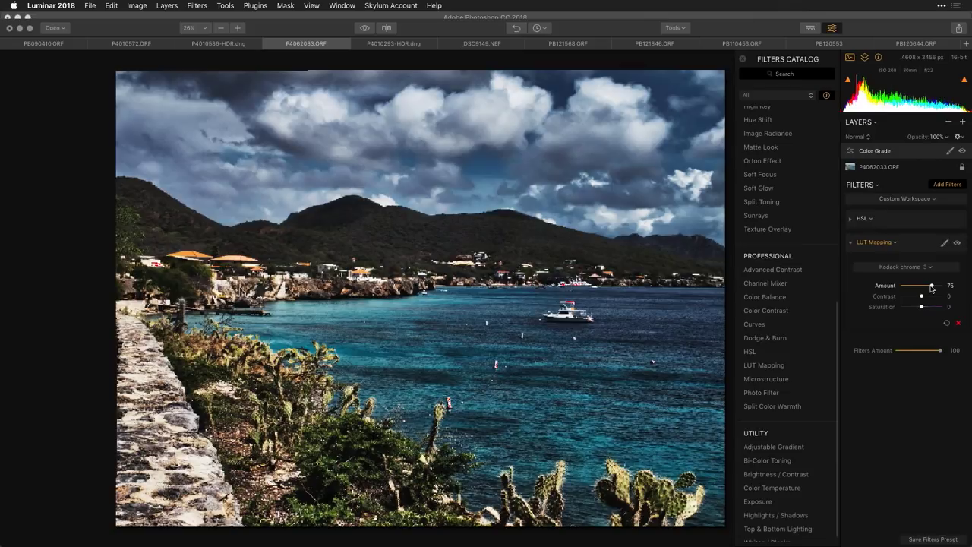
left_click(851, 219)
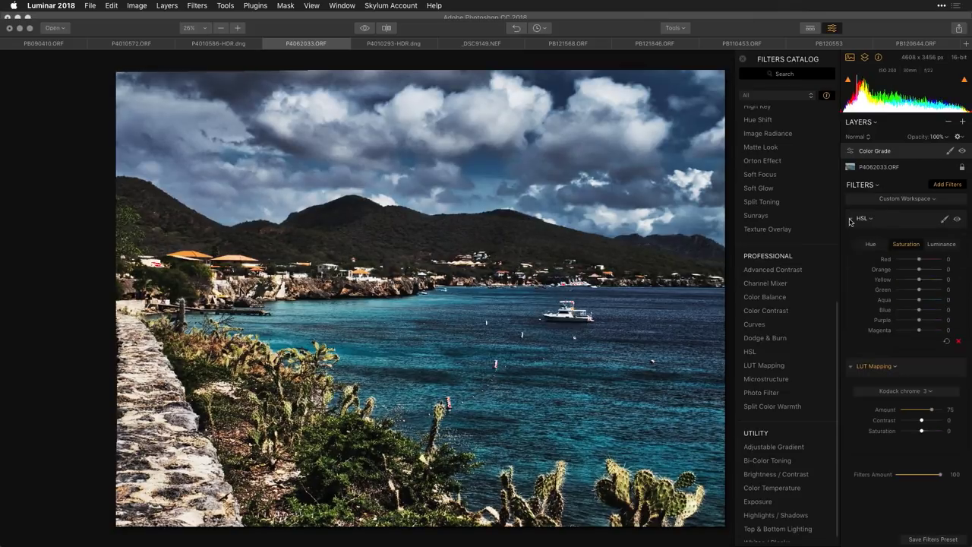
left_click(941, 244)
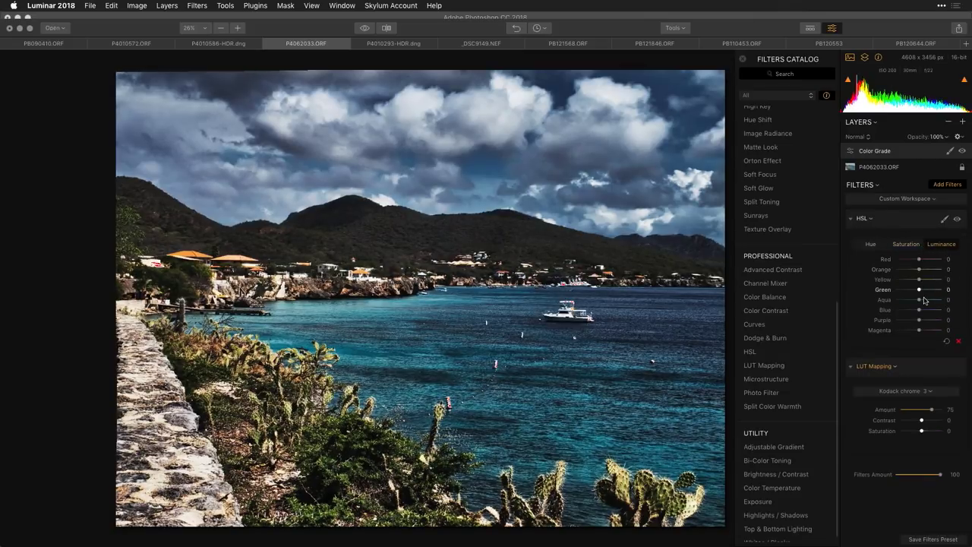
left_click_drag(931, 410, 936, 411)
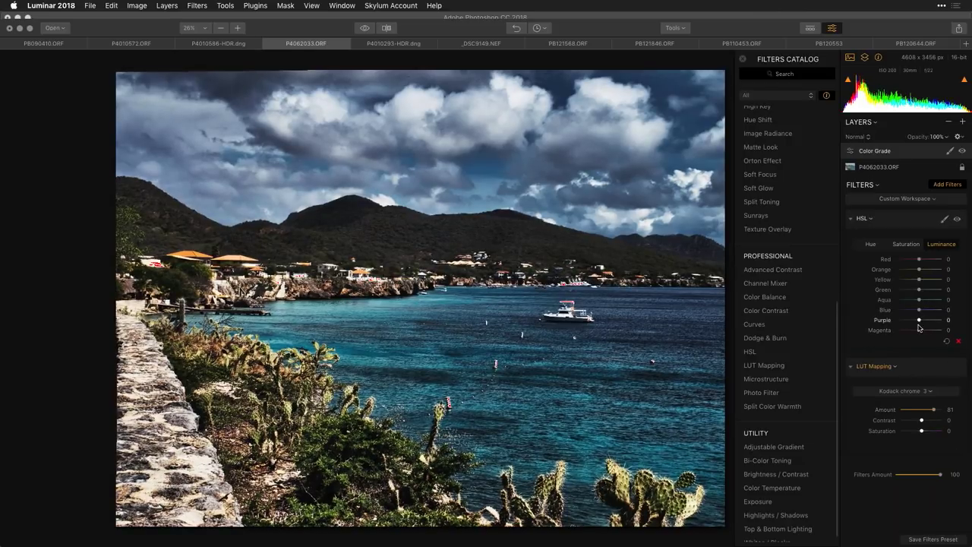
Step: In the P4062033.ORF layer's RAW Develop filter, try darker and brighter exposures, set Highlights to -100, and reset Exposure to 0.00
left_click(890, 168)
left_click(891, 169)
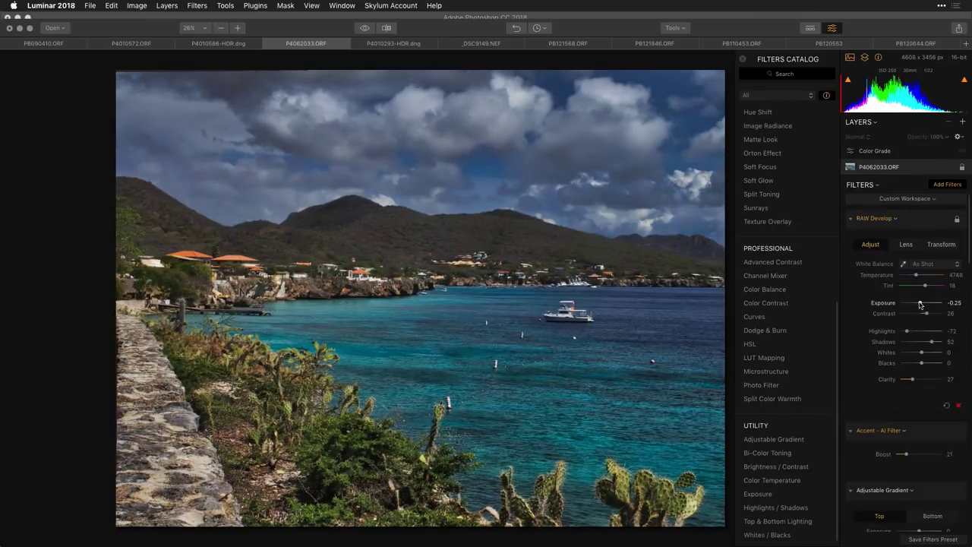
left_click_drag(920, 305, 917, 305)
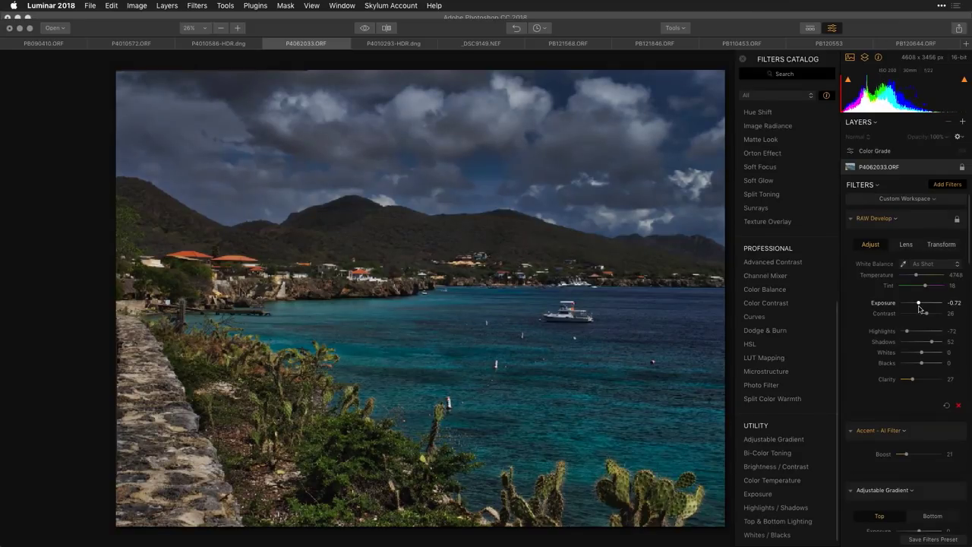
left_click(871, 157)
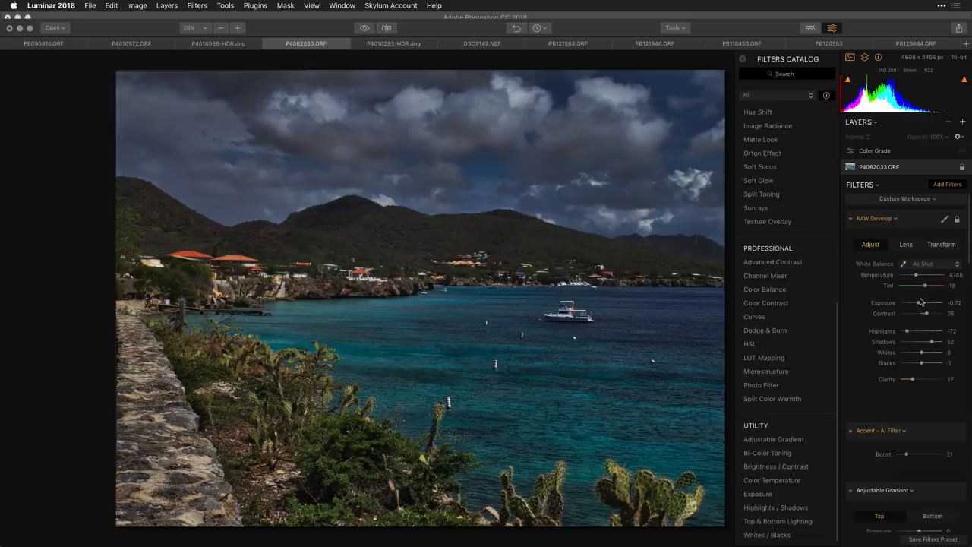
left_click_drag(920, 303, 896, 337)
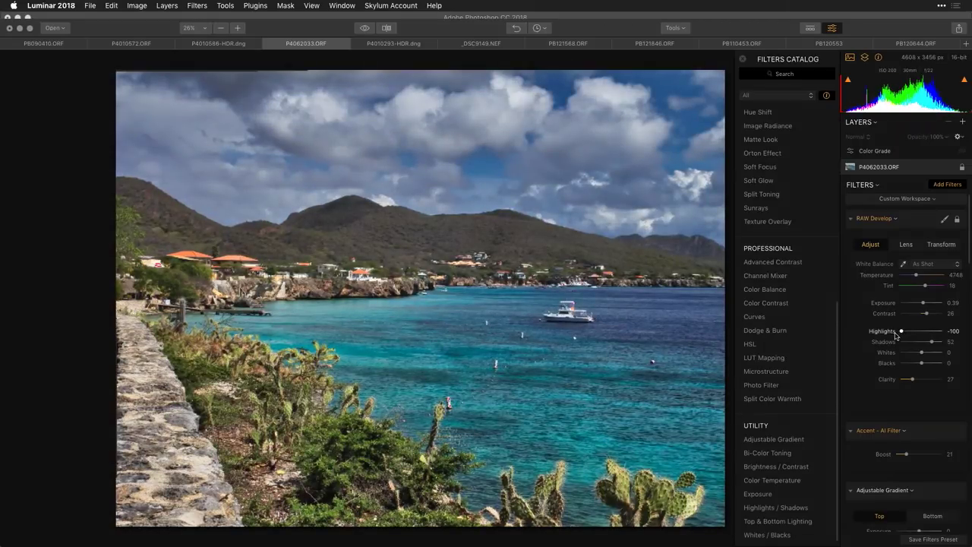
double_click(923, 303)
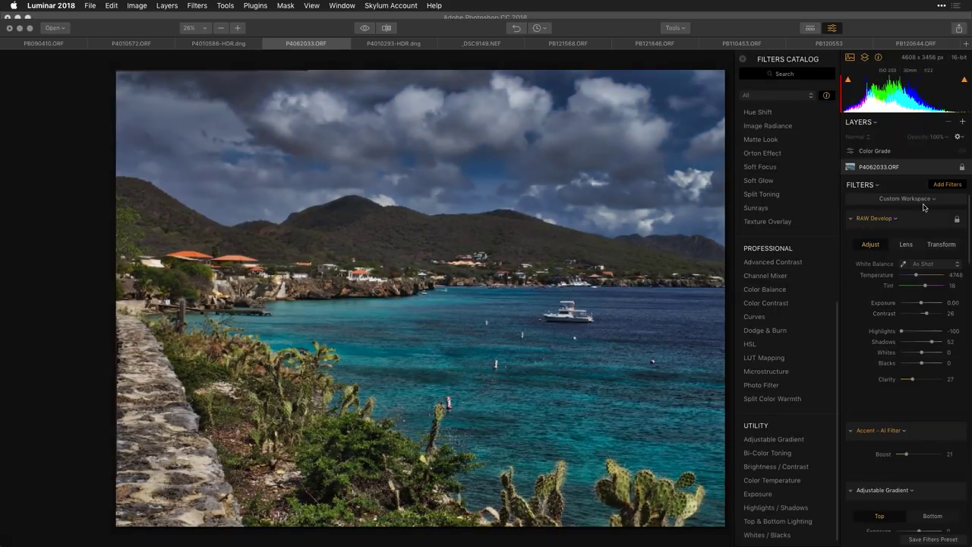
Step: Map the Color Grade layer to Lutify.me-K-Chrome with Contrast 26 and Saturation -2, and compare with the layer hidden and shown
left_click(884, 157)
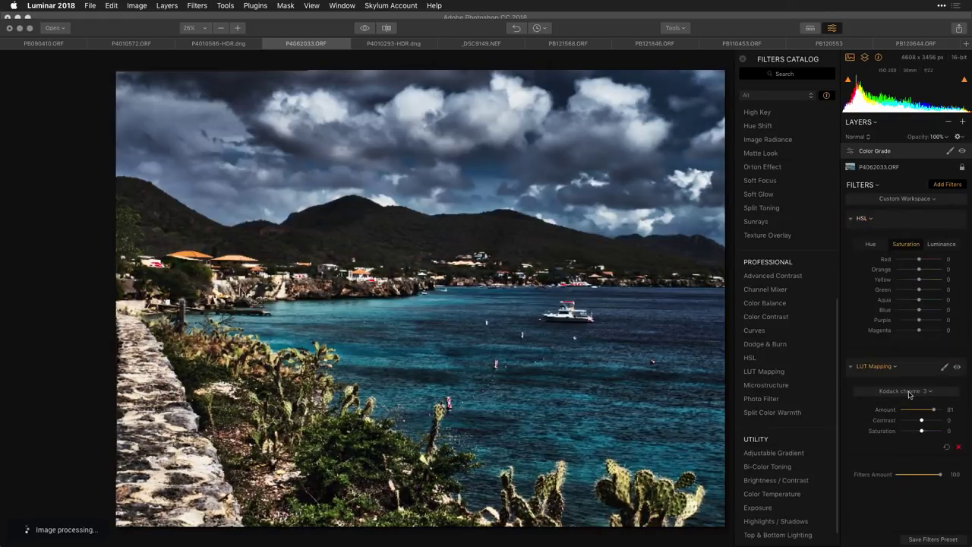
left_click(911, 393)
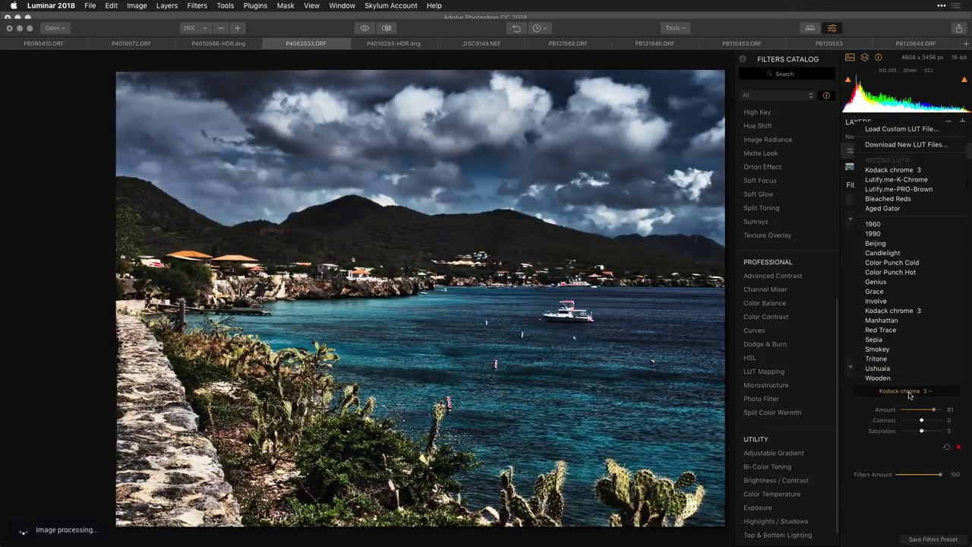
left_click(885, 180)
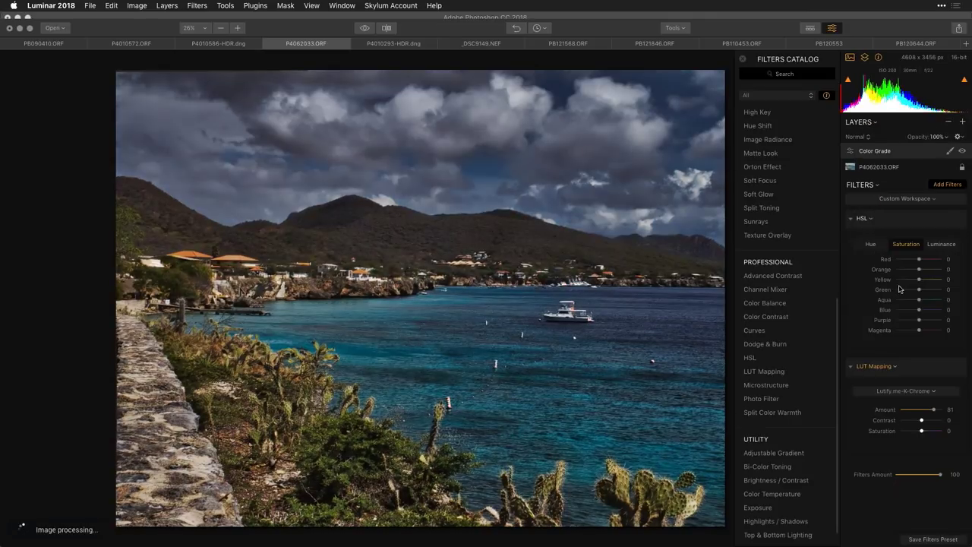
left_click_drag(922, 420, 921, 433)
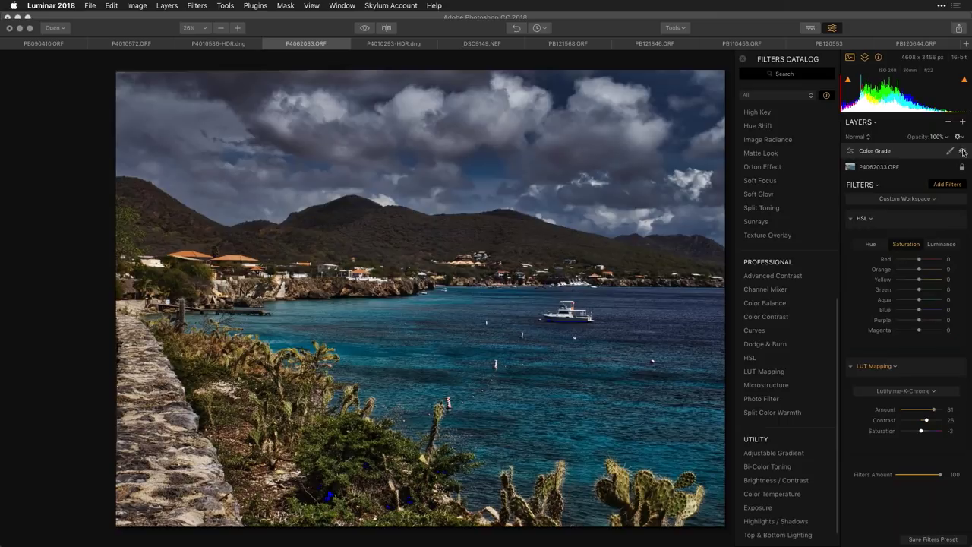
left_click(963, 152)
left_click(963, 152)
Step: Load the custom LUT Lutify.me-Chrono-Print-Teal_and_Orange.cube at an Amount of 100 and compare with the filter off and on
left_click(852, 219)
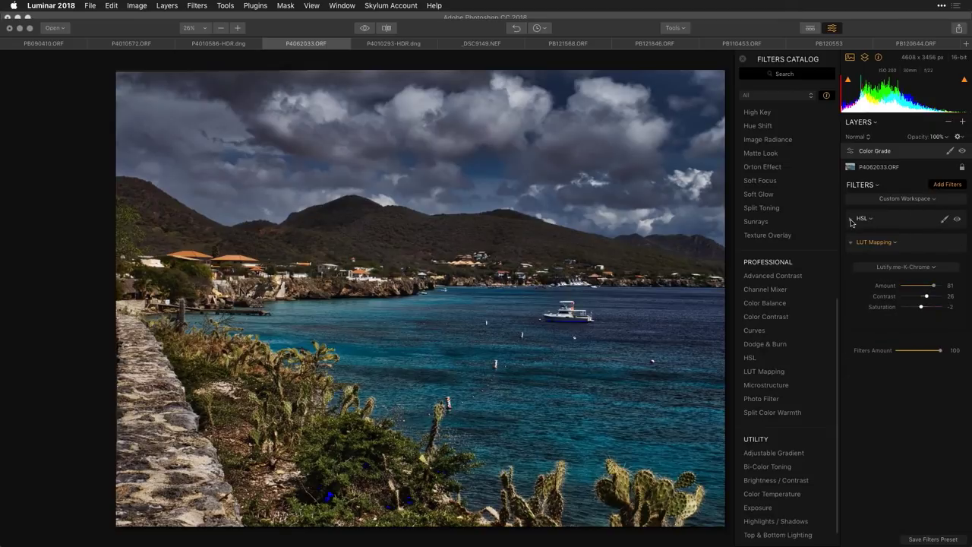
left_click(901, 270)
left_click(900, 279)
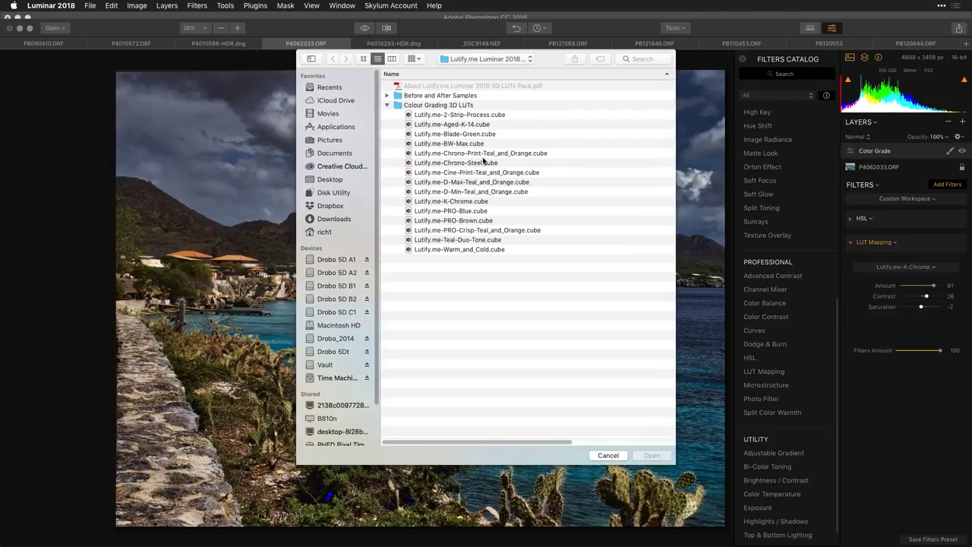
left_click(486, 154)
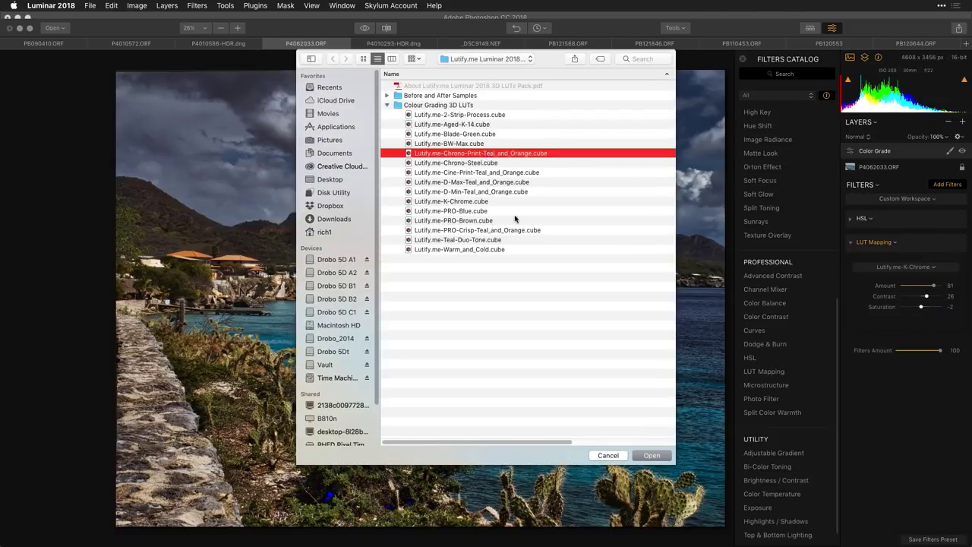
left_click(650, 456)
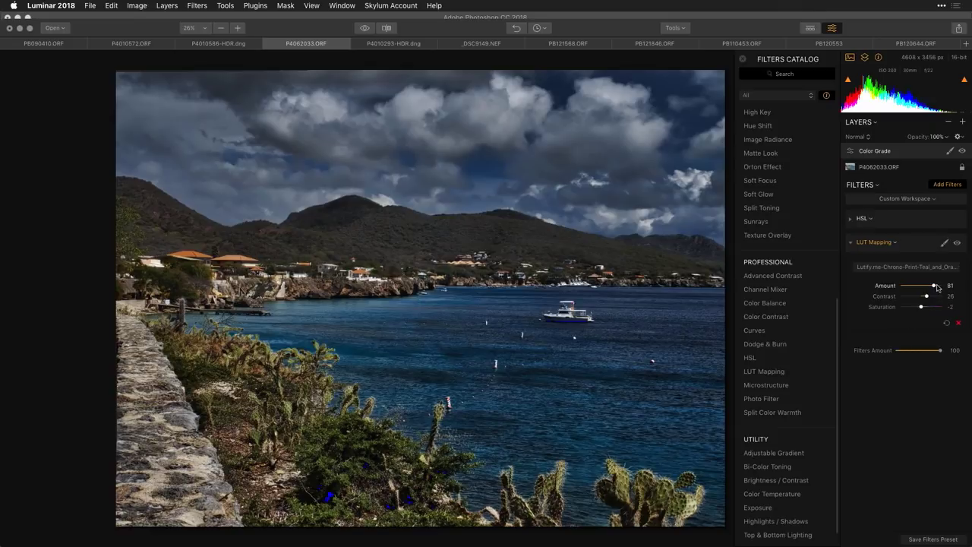
left_click_drag(935, 286, 947, 286)
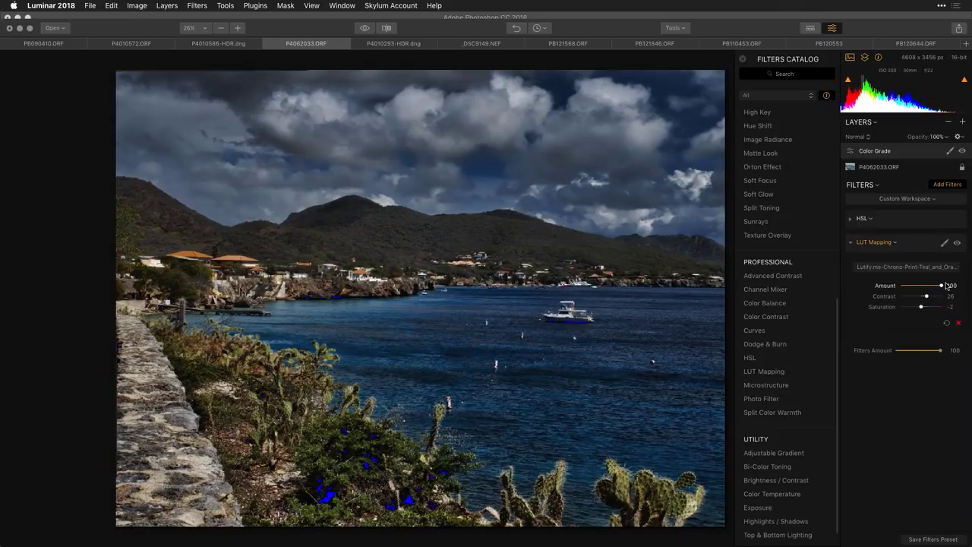
left_click(958, 243)
left_click(957, 245)
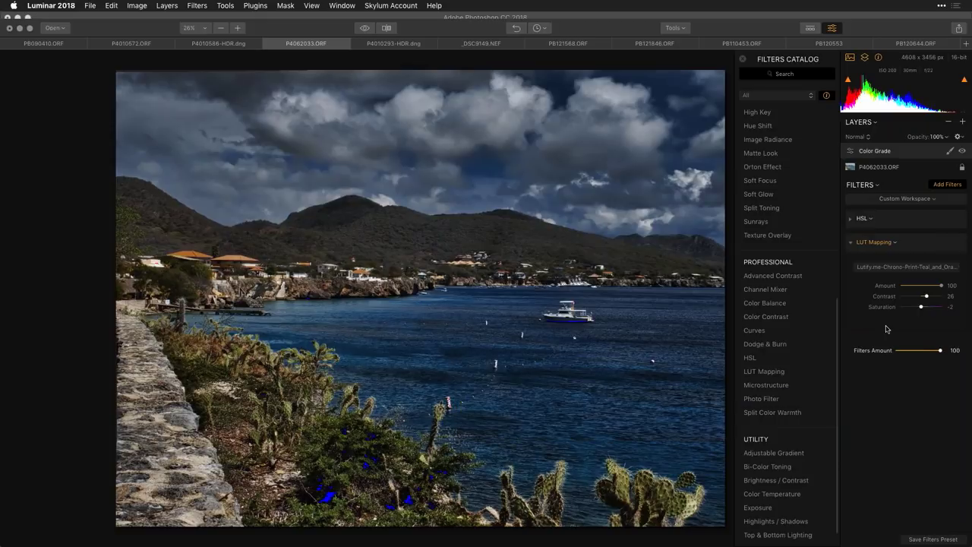
Step: Collapse the LUT Mapping filter and try the Overlay blend mode on it
left_click(851, 243)
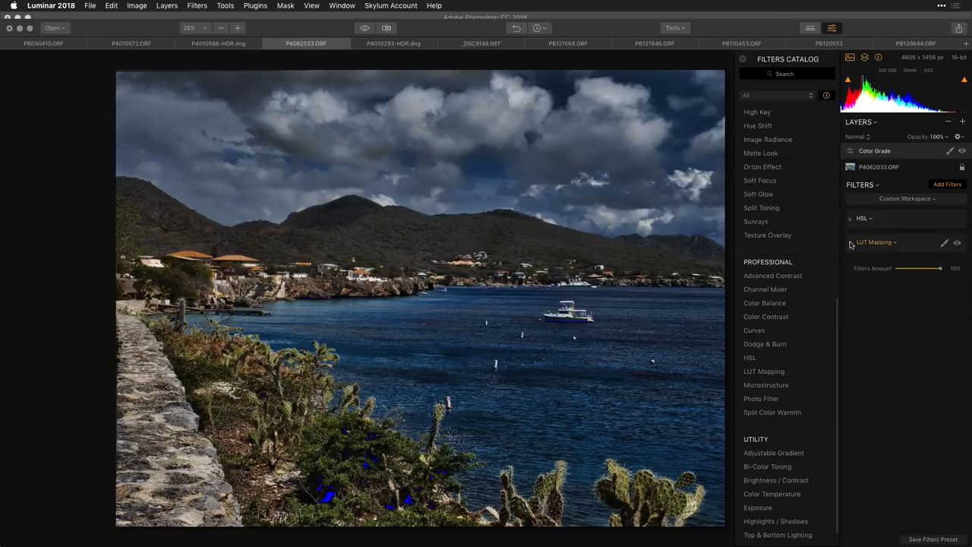
left_click(879, 244)
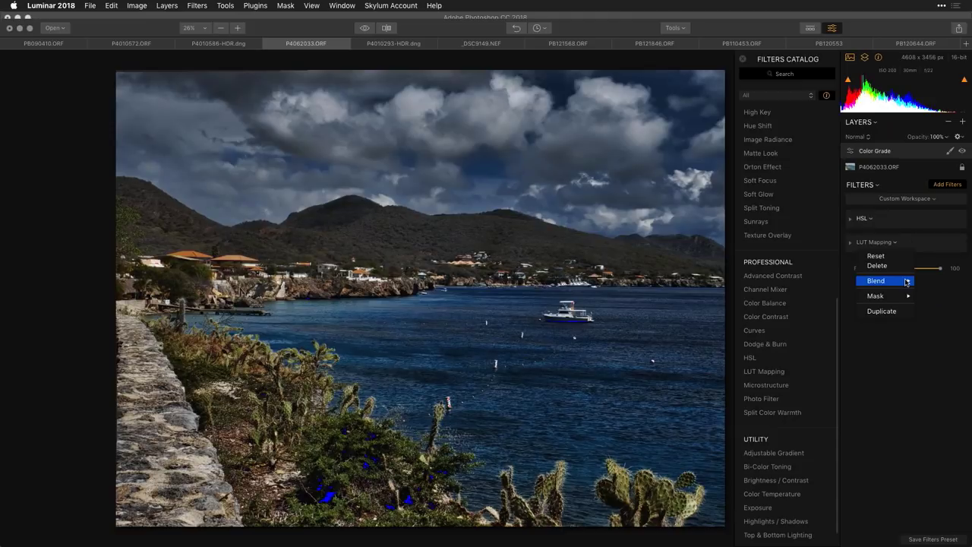
mouse_move(905, 284)
mouse_move(874, 286)
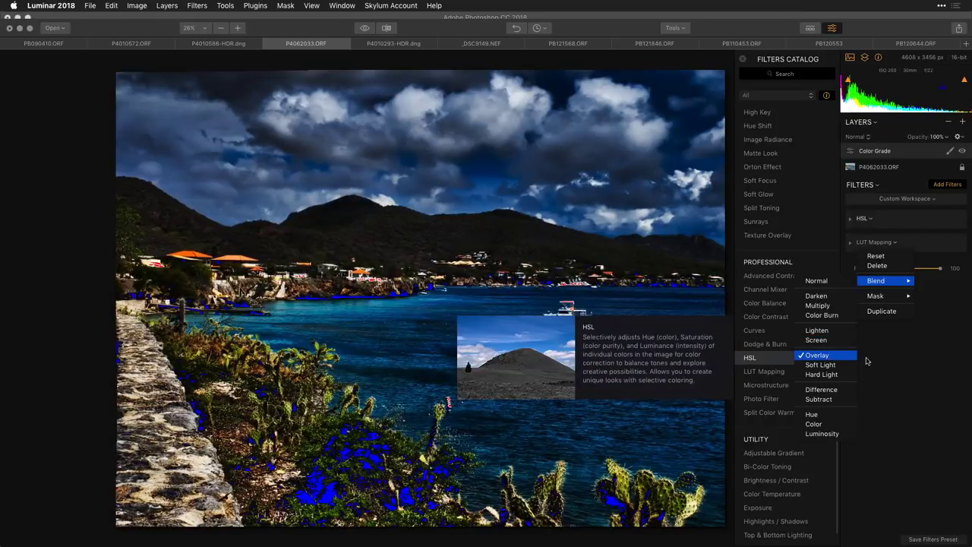
left_click(926, 355)
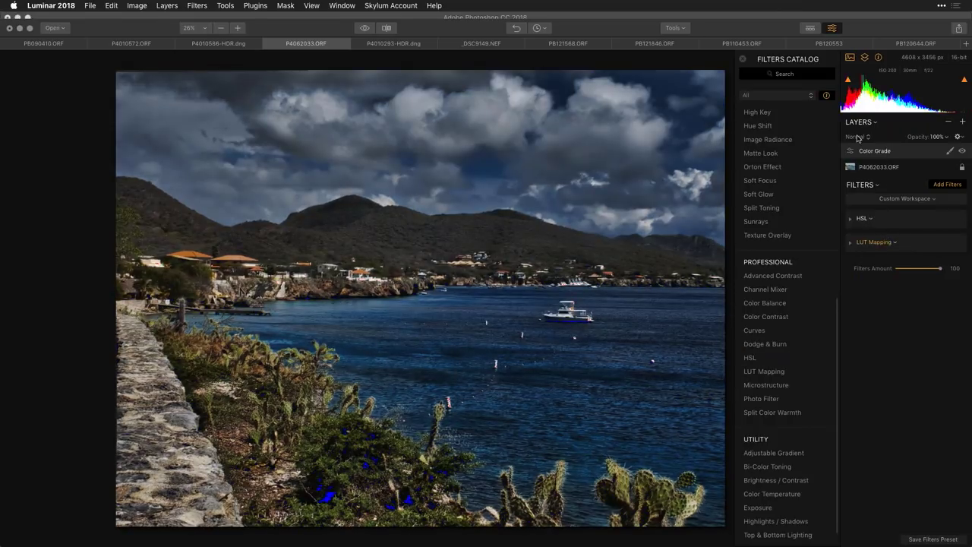
Step: Blend the Color Grade layer in Soft Light mode at 51% opacity, and compare with the layer hidden and shown
left_click(858, 137)
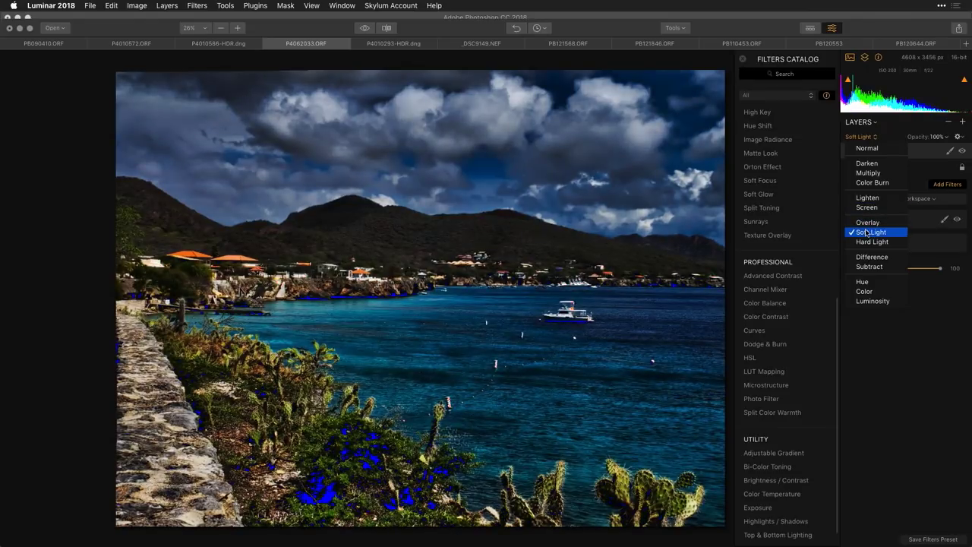
left_click(866, 235)
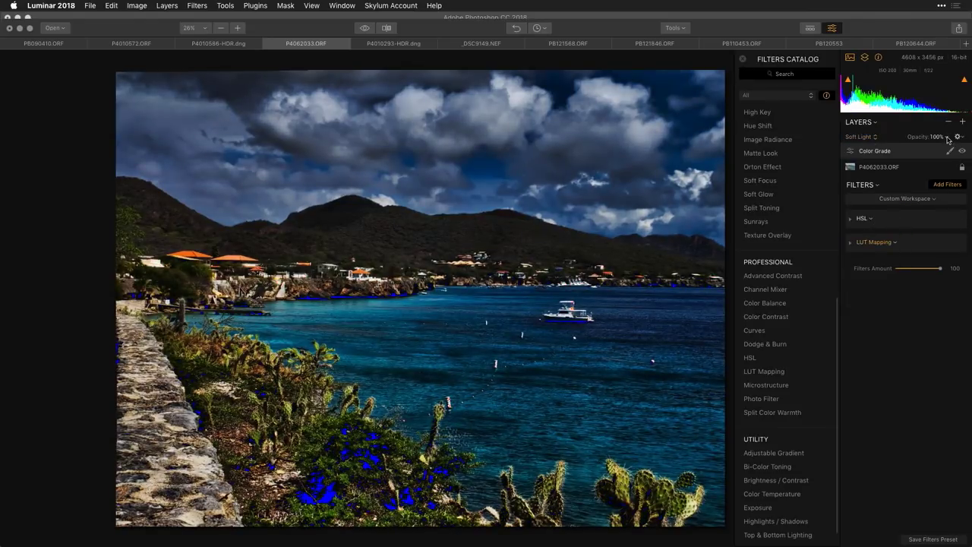
left_click(947, 139)
left_click_drag(951, 147, 936, 148)
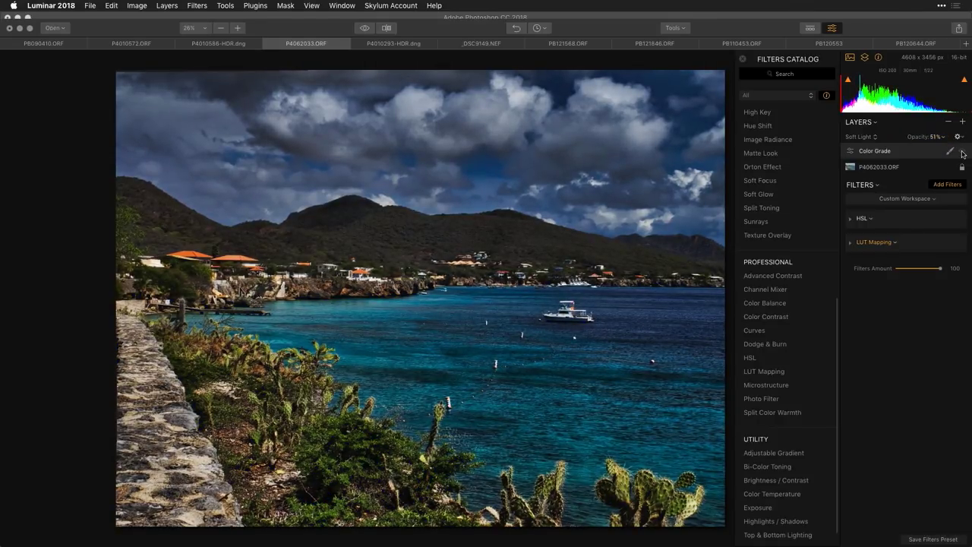
left_click(963, 151)
left_click(963, 152)
Step: Close the P4062033.ORF and P4010293-HDR.dng photos without saving their changes
left_click(269, 47)
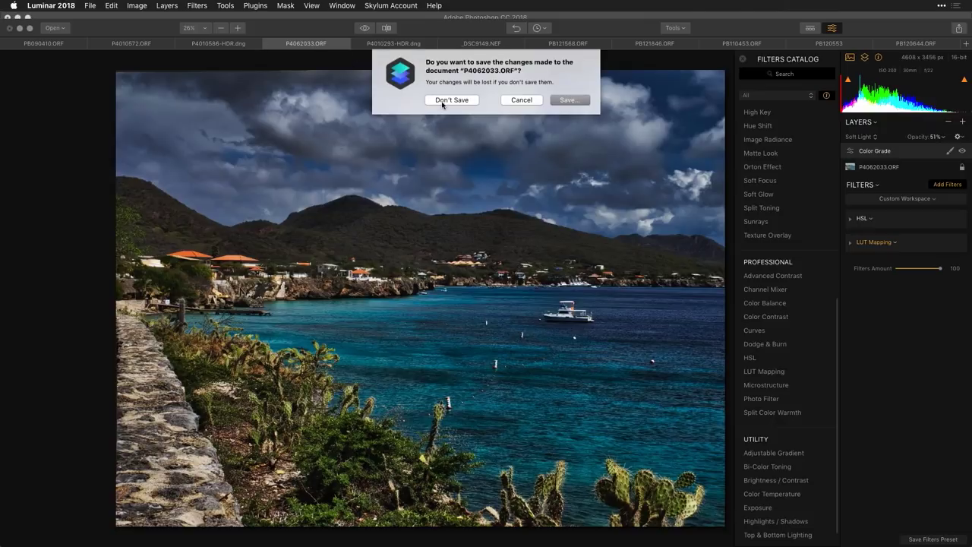
left_click(442, 101)
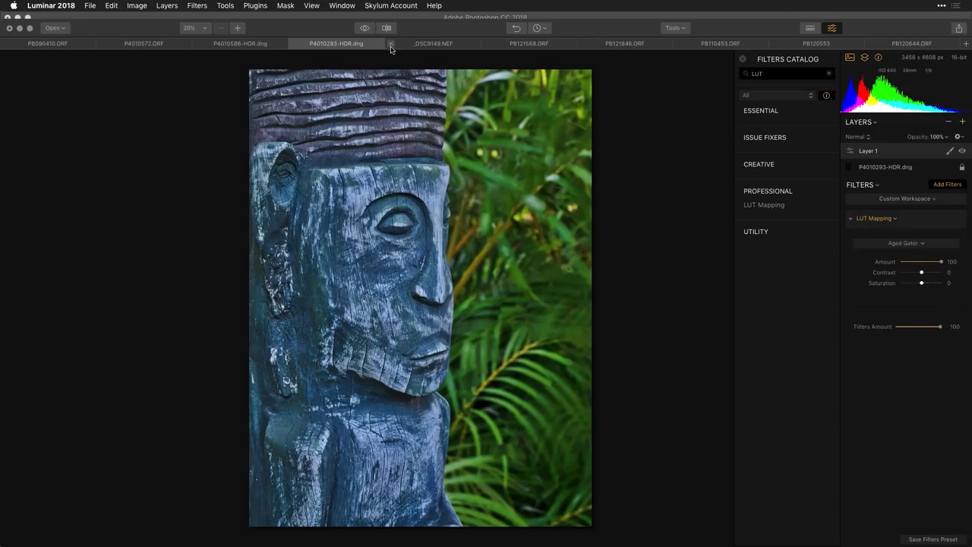
left_click(392, 48)
left_click(447, 103)
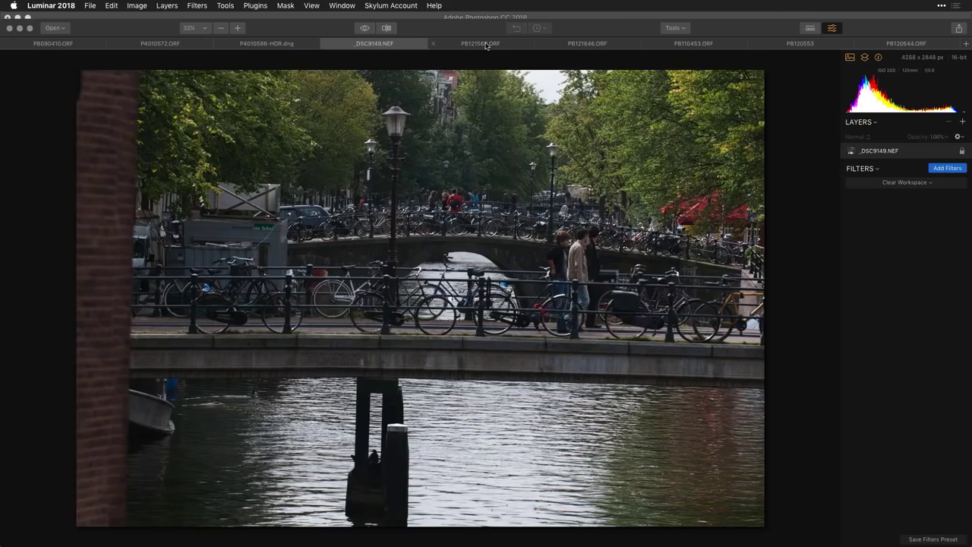
Step: Switch to the PB121568.ORF photo and set its LUT Mapping filter to Contrast 50 and Saturation 26
left_click(486, 44)
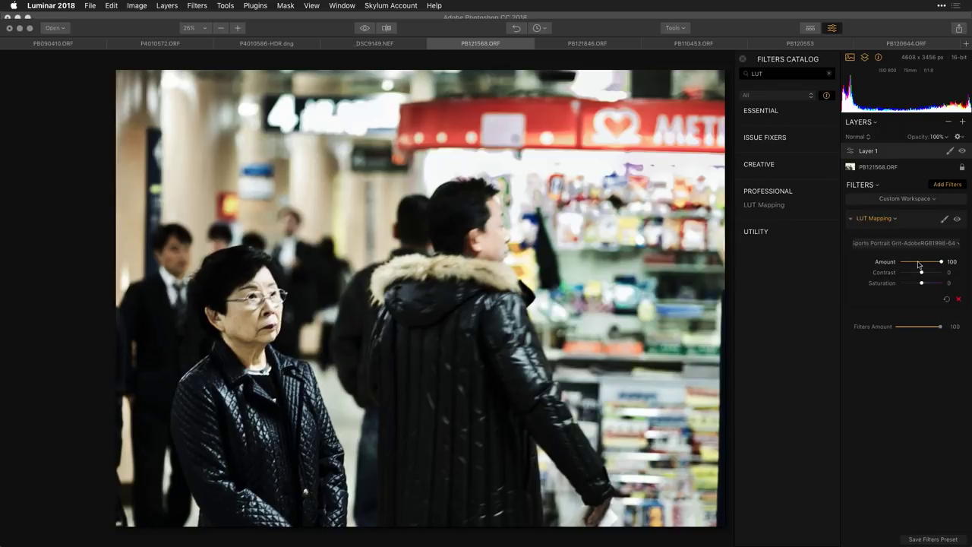
left_click_drag(924, 272, 932, 273)
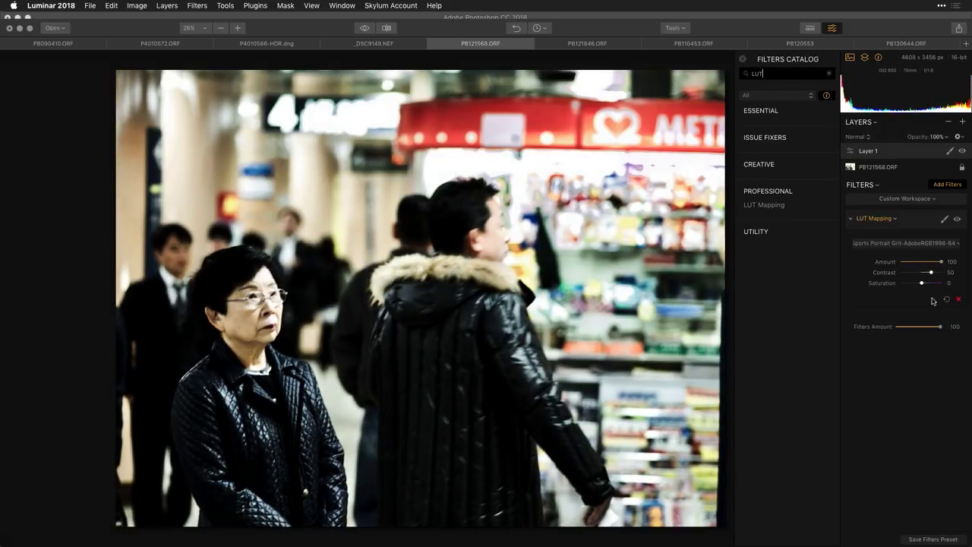
left_click_drag(922, 283, 927, 286)
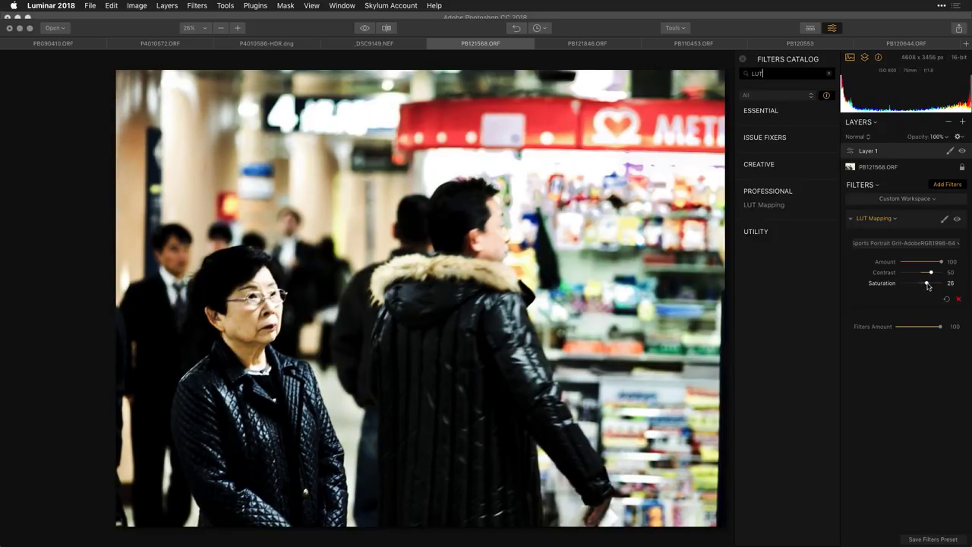
Step: Add a second LUT Mapping filter with the Wooden LUT at Amount 35, Contrast 29 and Saturation -57
left_click(850, 219)
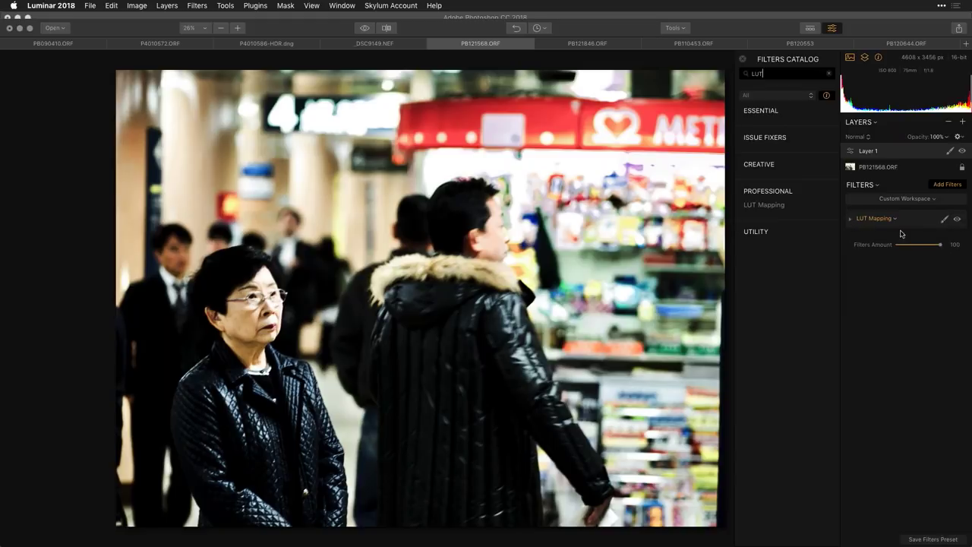
left_click(773, 206)
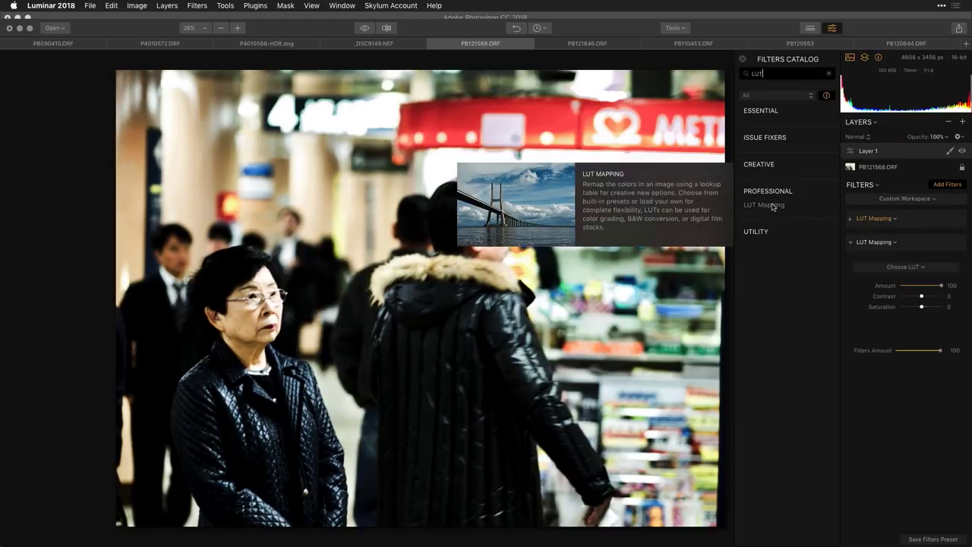
left_click(885, 268)
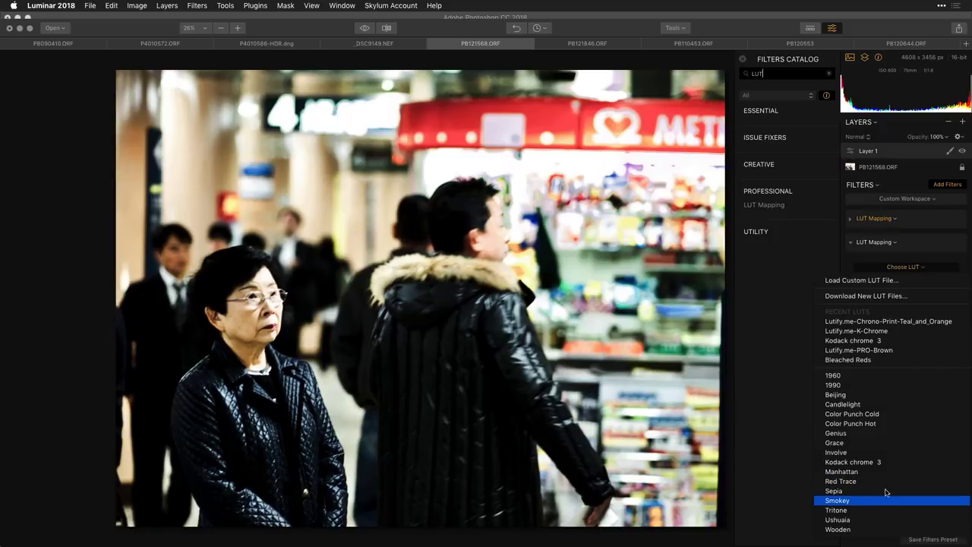
left_click(879, 529)
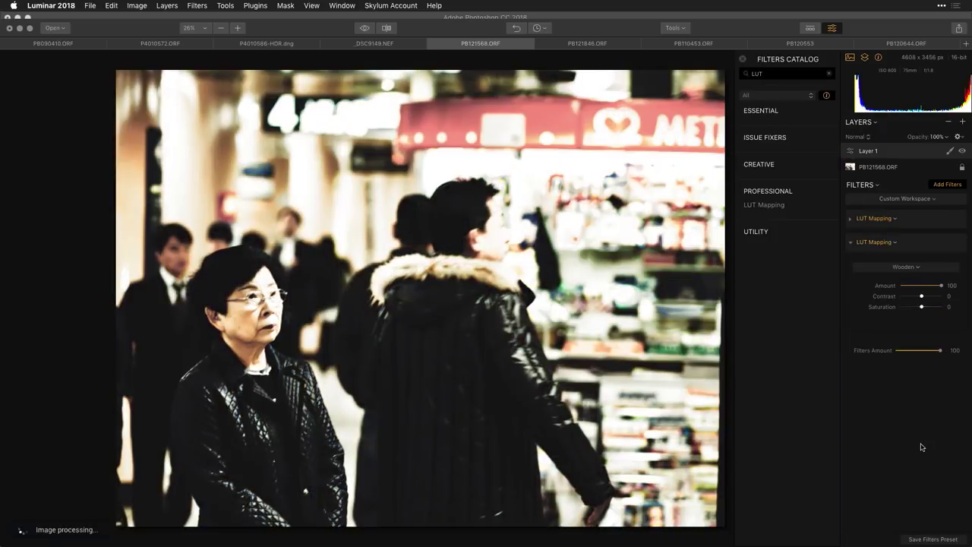
left_click_drag(923, 298, 912, 306)
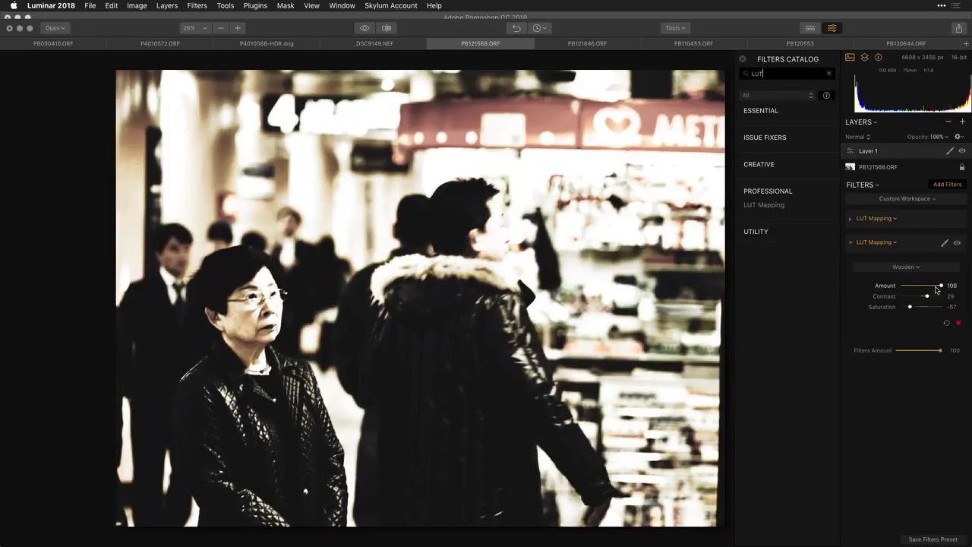
left_click_drag(941, 285, 917, 289)
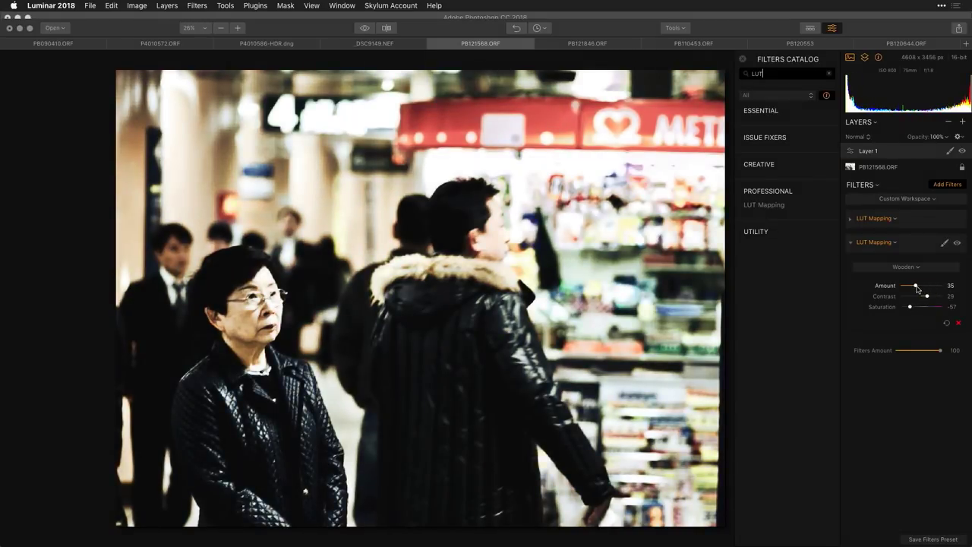
left_click(850, 243)
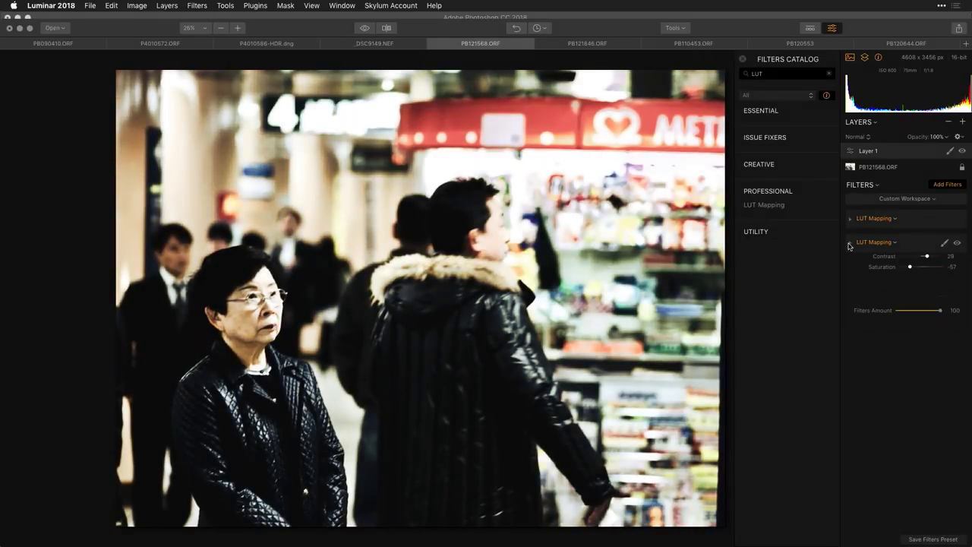
Step: Add a third LUT Mapping filter using the Candlelight LUT at Amount 10
left_click(783, 208)
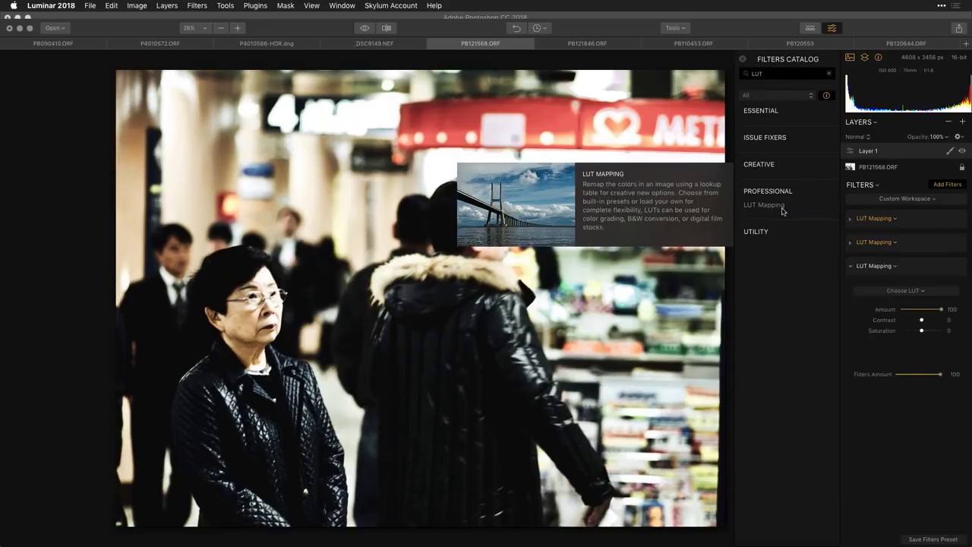
left_click(914, 292)
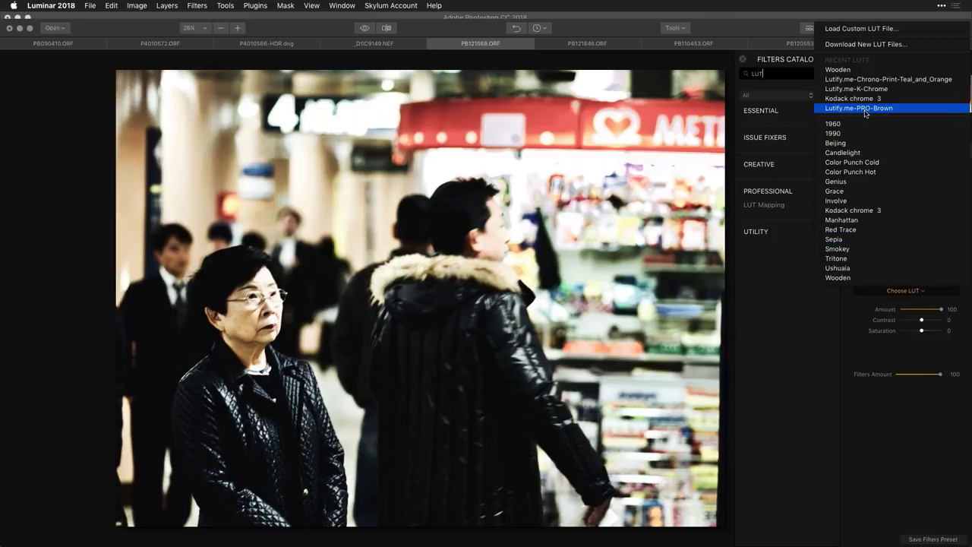
left_click(855, 152)
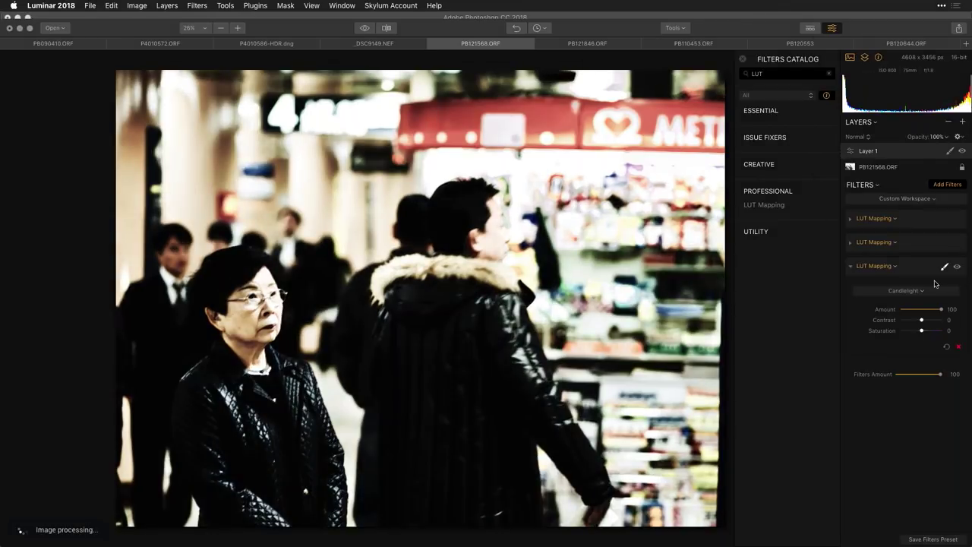
left_click_drag(922, 314, 906, 315)
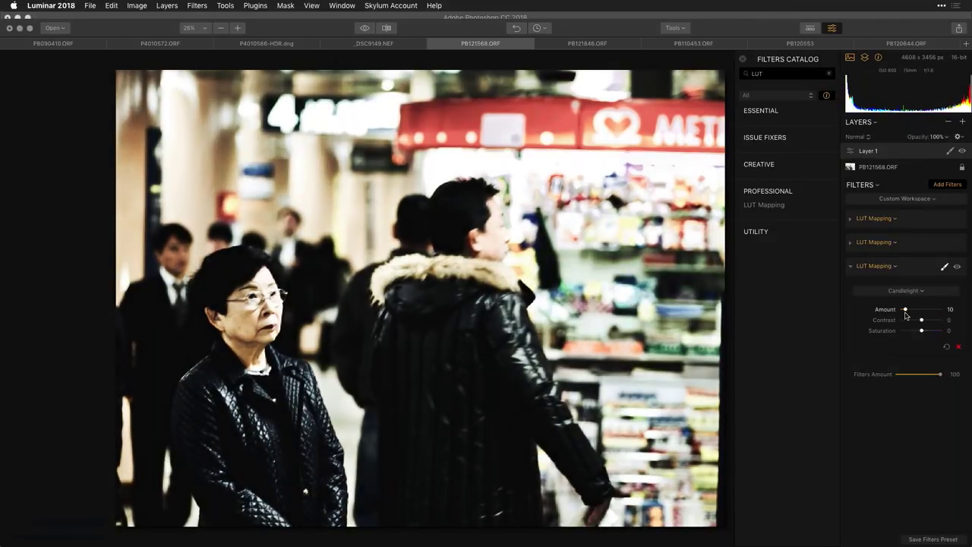
left_click(852, 267)
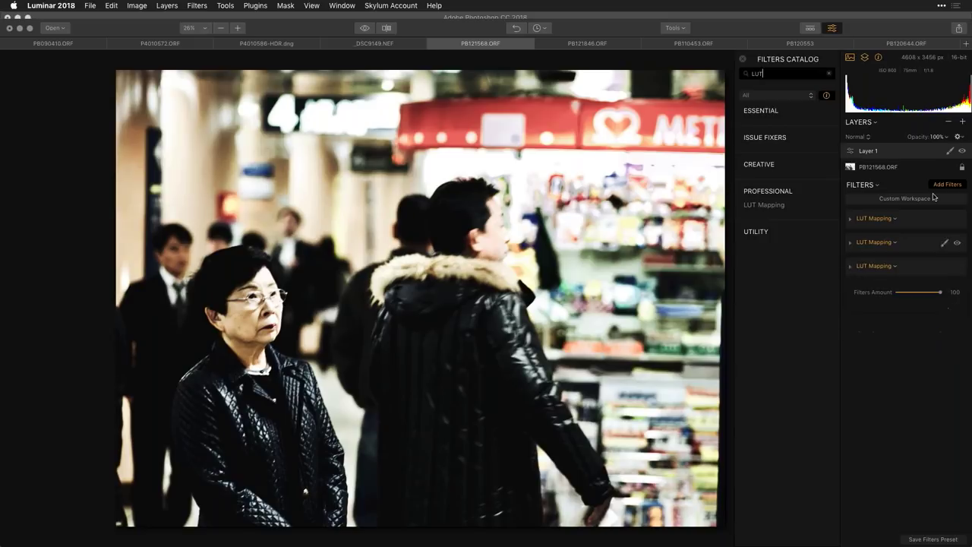
Step: Compare the photo with Layer 1 hidden and shown, and close PB121568.ORF
left_click(964, 152)
left_click(964, 153)
left_click(451, 101)
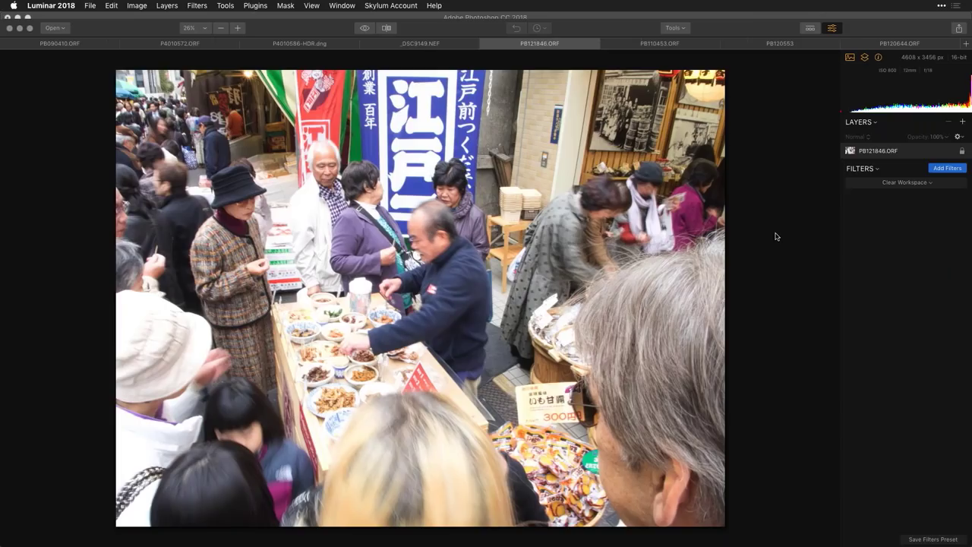
Step: Add a LUT Mapping filter to PB121846.ORF using the Lutify.me-K-Chrome LUT with Contrast 51 and Saturation 49
left_click(947, 168)
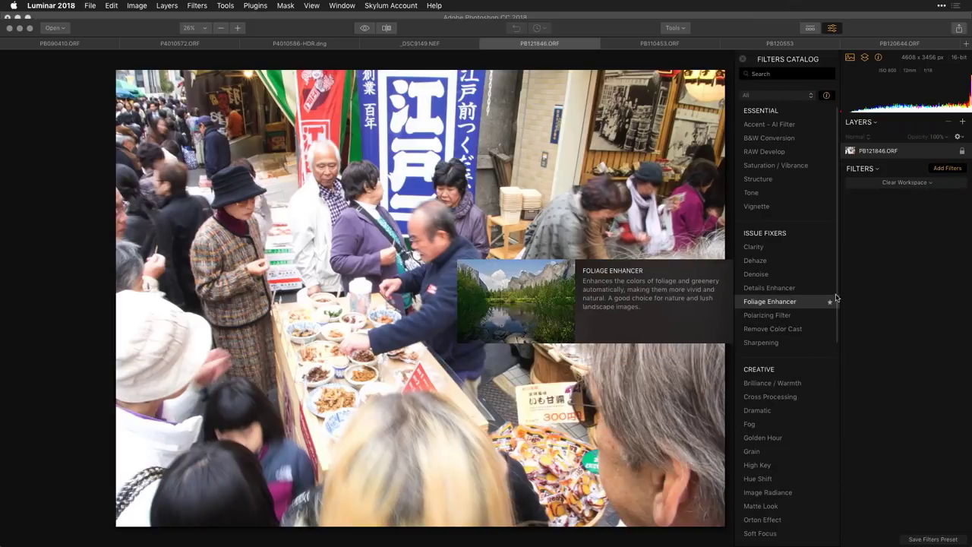
left_click_drag(838, 304, 845, 473)
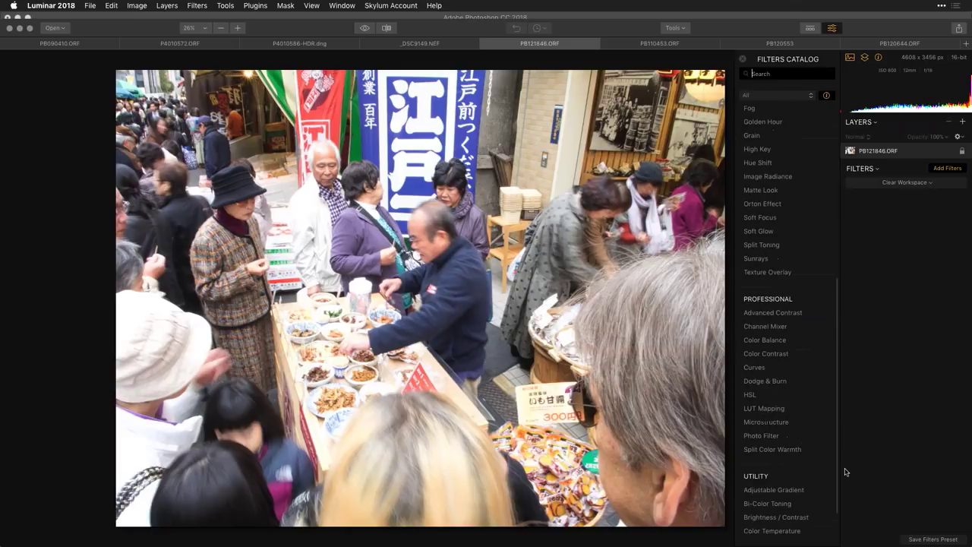
left_click(775, 413)
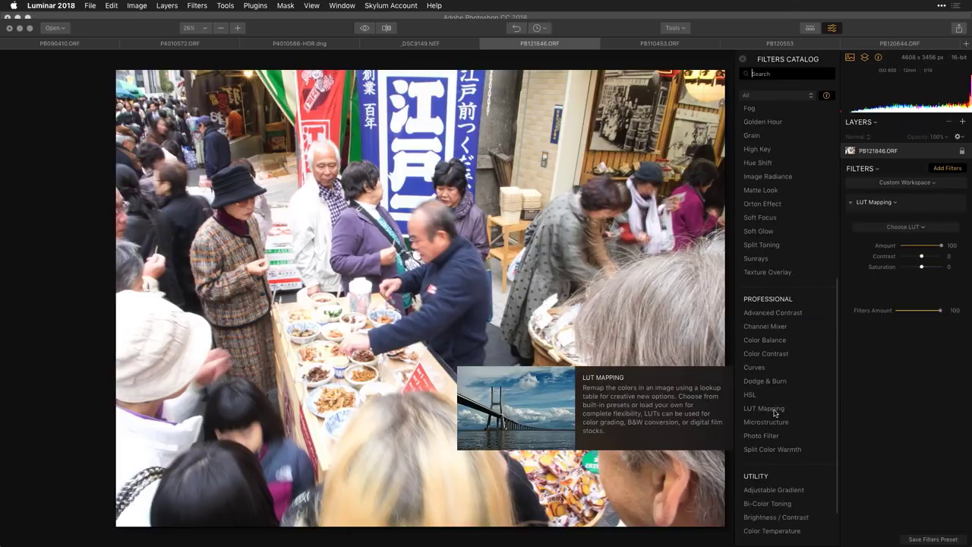
left_click(886, 227)
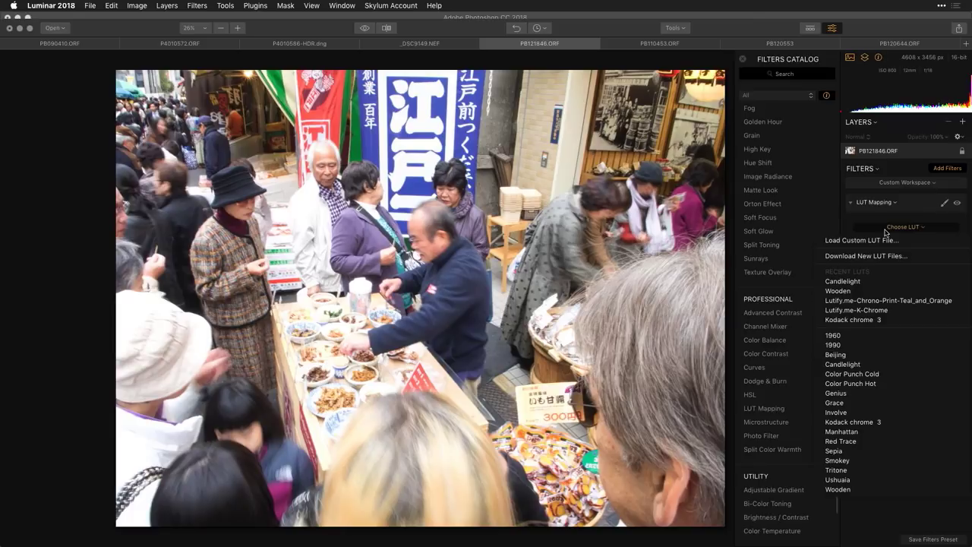
left_click(884, 310)
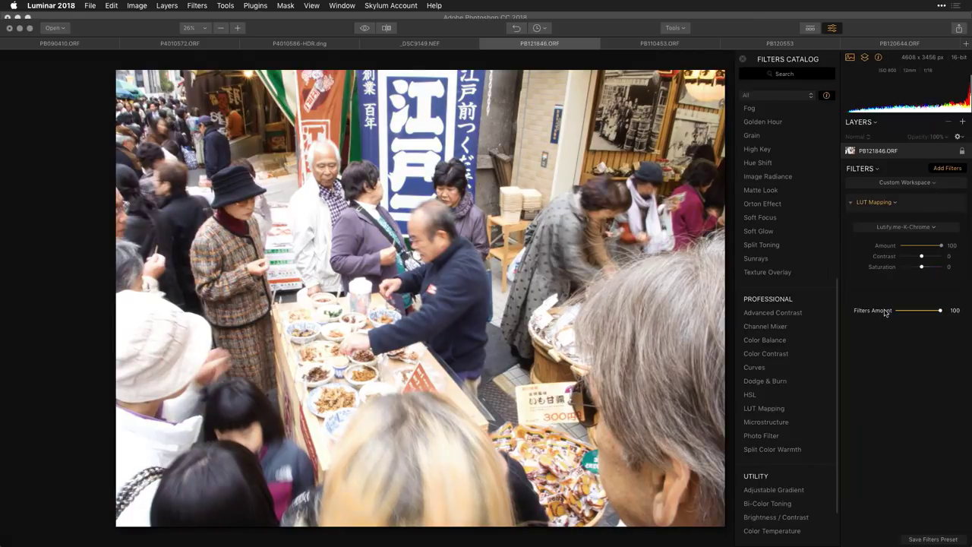
left_click(934, 260)
left_click(933, 267)
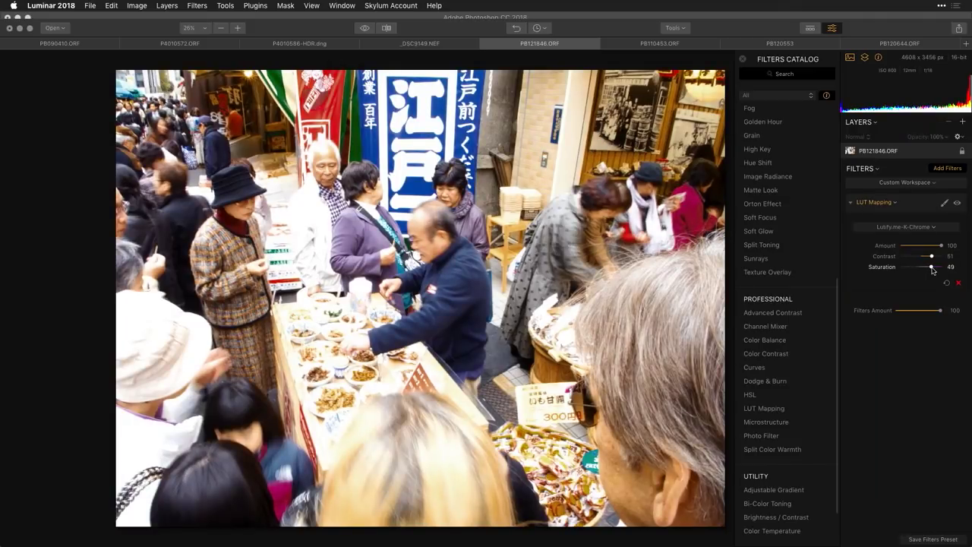
left_click(851, 203)
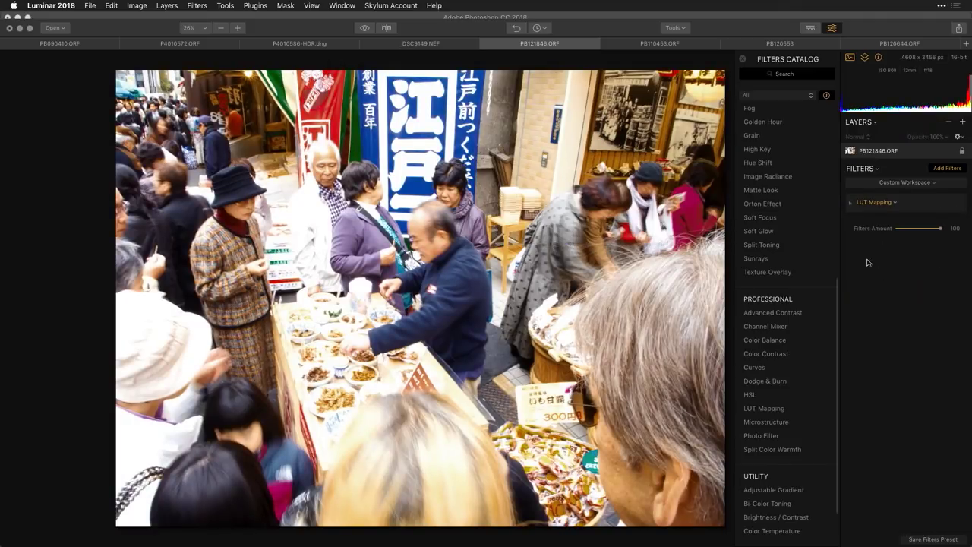
Step: Add an Image Radiance filter with Amount 28 and Smoothness 21
mouse_move(797, 182)
left_click(796, 182)
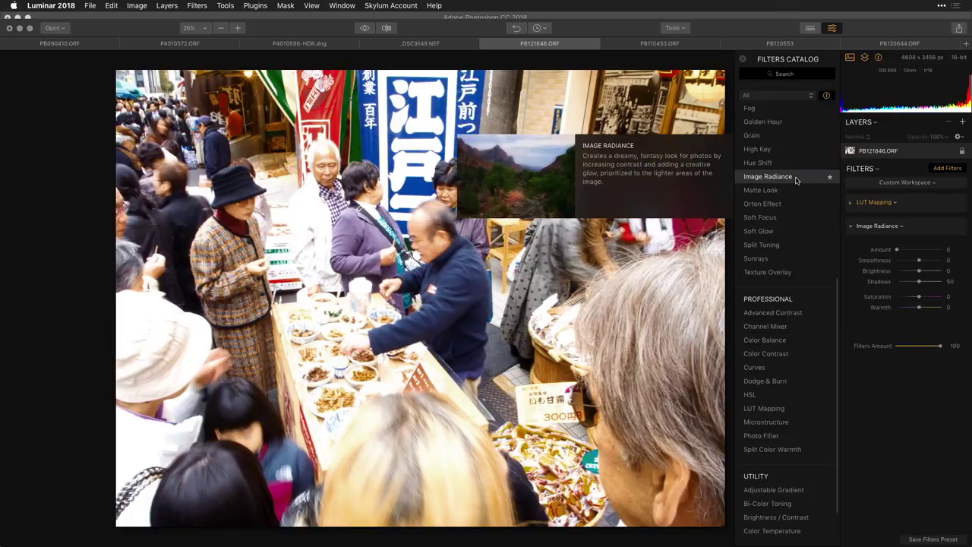
left_click(918, 250)
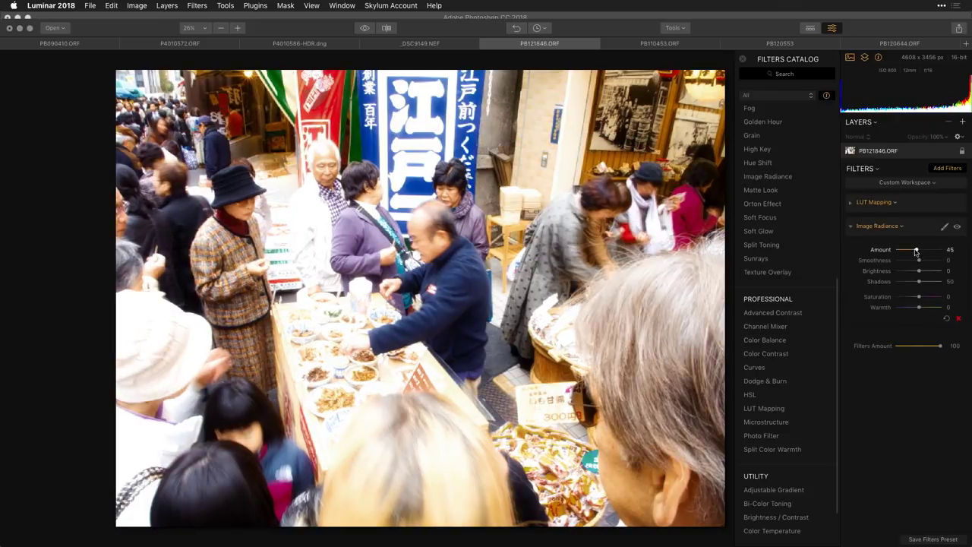
left_click_drag(916, 252, 924, 261)
left_click(921, 262)
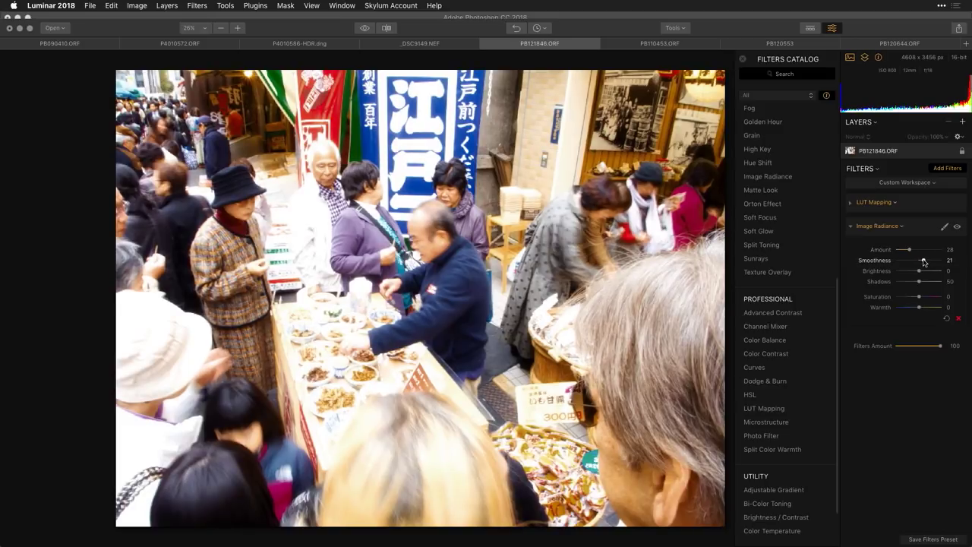
left_click(850, 227)
Step: Add another LUT Mapping filter below Image Radiance and try the Genius LUT on it
mouse_move(779, 412)
left_click(779, 410)
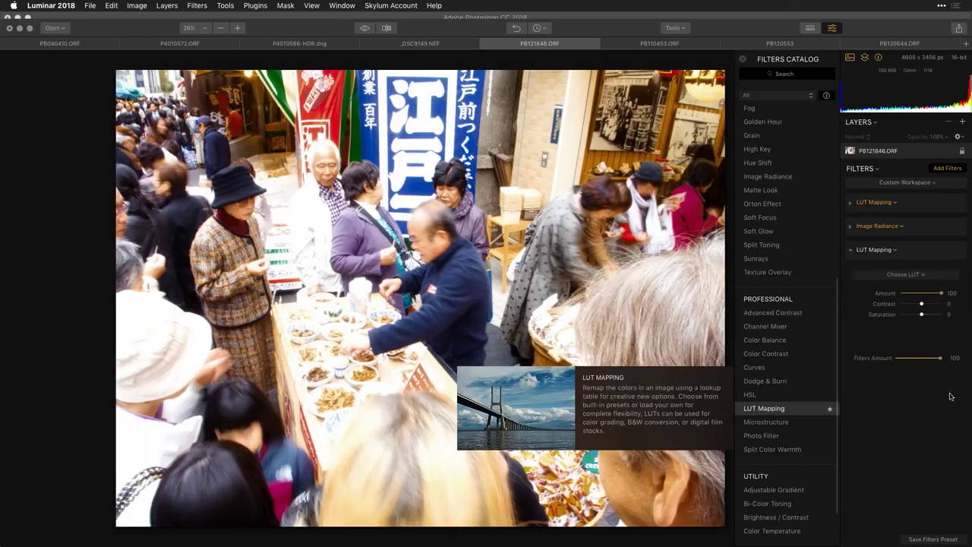
left_click(903, 275)
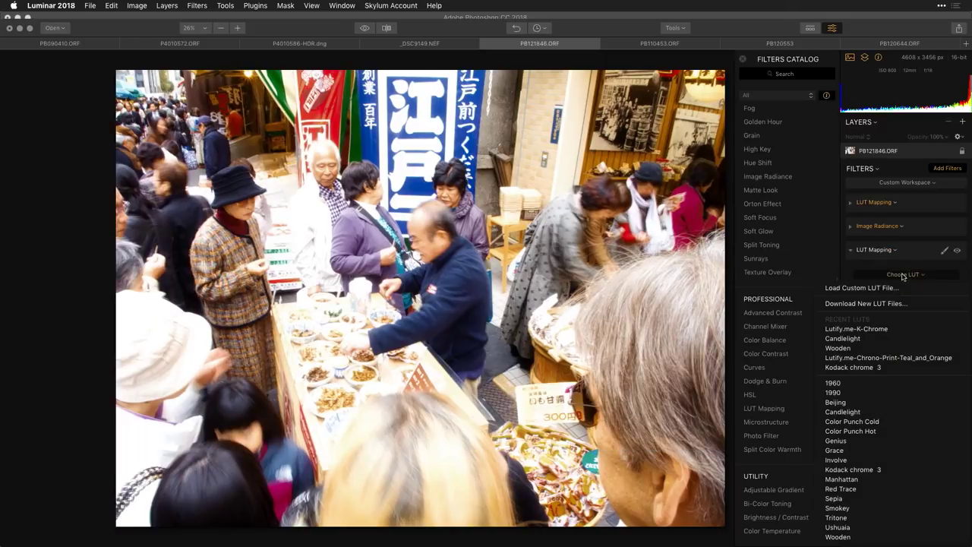
left_click(889, 442)
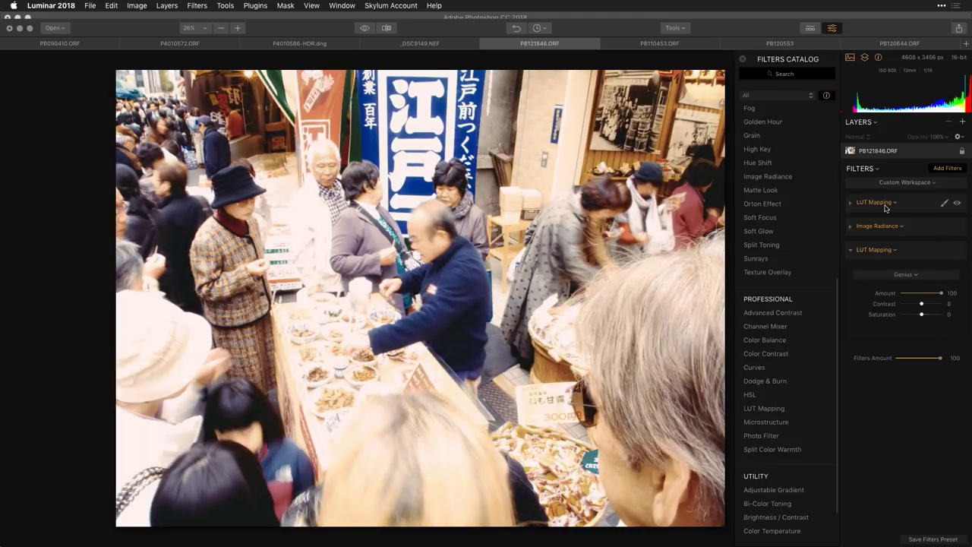
Step: Switch the newest LUT Mapping filter to the Smokey LUT and set its Amount to 67
left_click(910, 276)
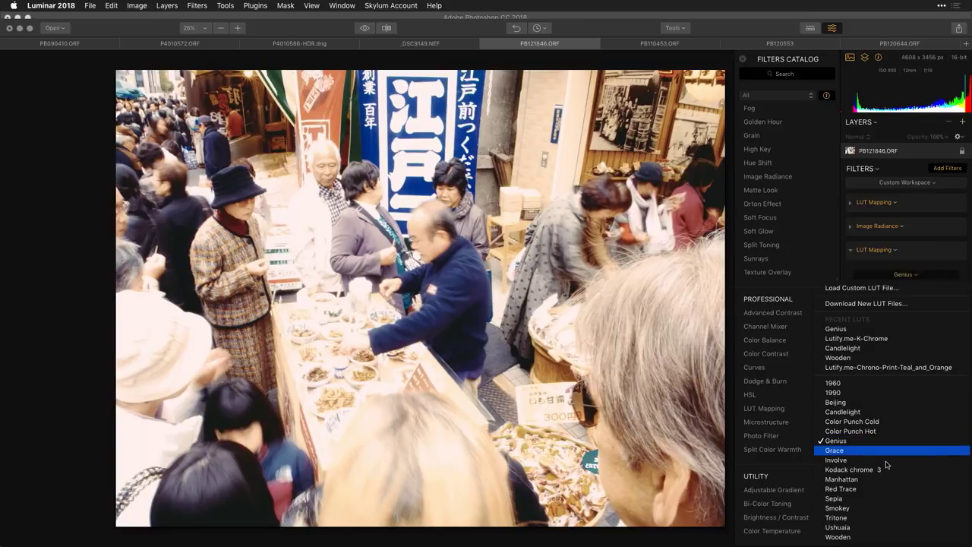
left_click(873, 509)
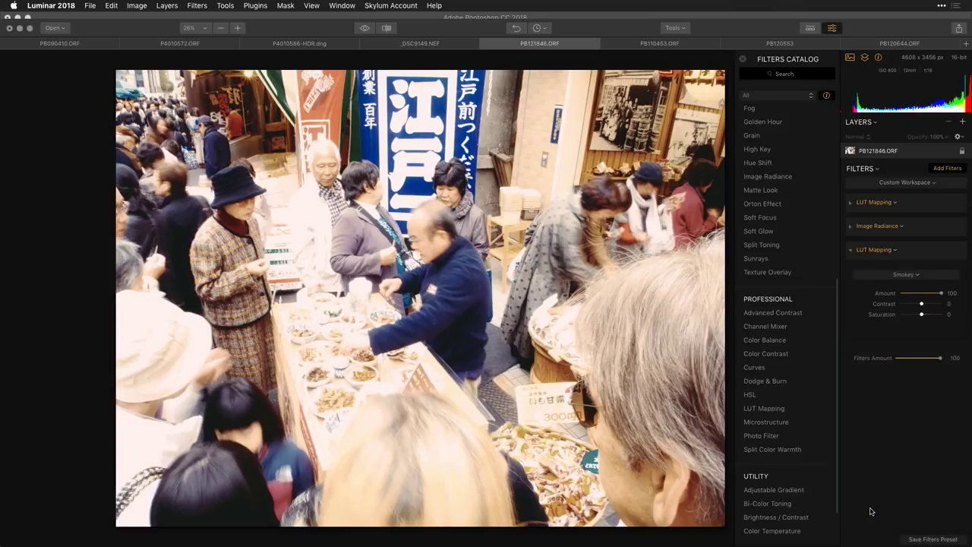
left_click(928, 294)
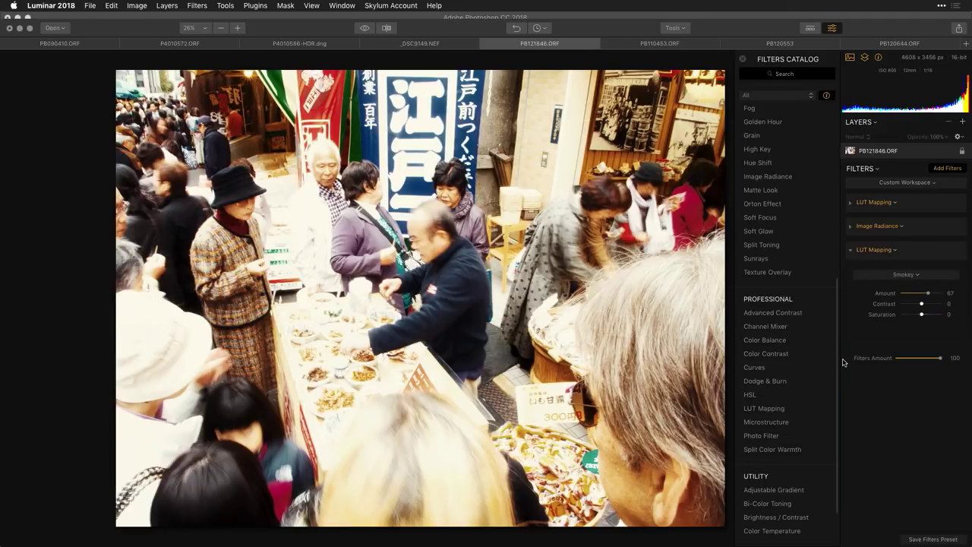
Step: Add a RAW Develop filter and set Highlights to -86, Shadows to 30 and Clarity to 15
mouse_move(836, 365)
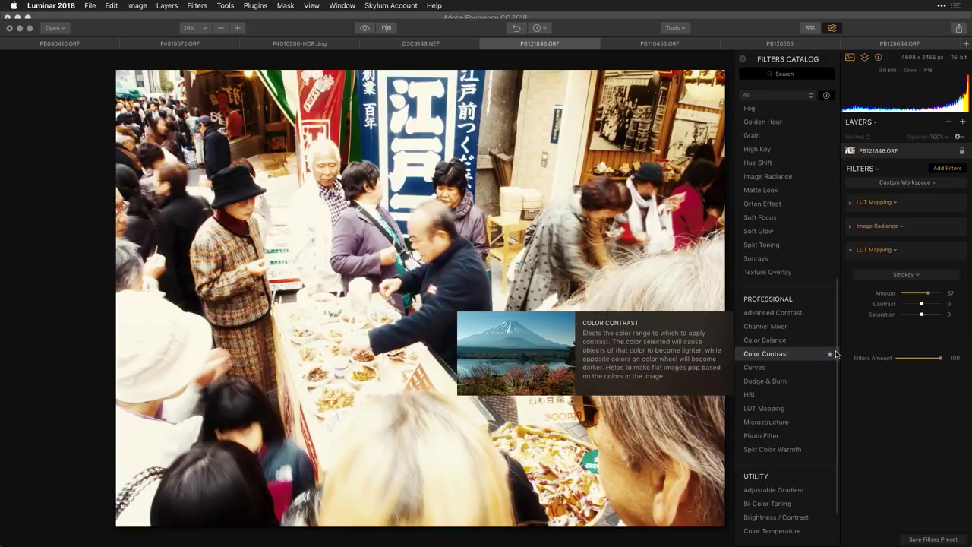
scroll(786, 213, "up", 5)
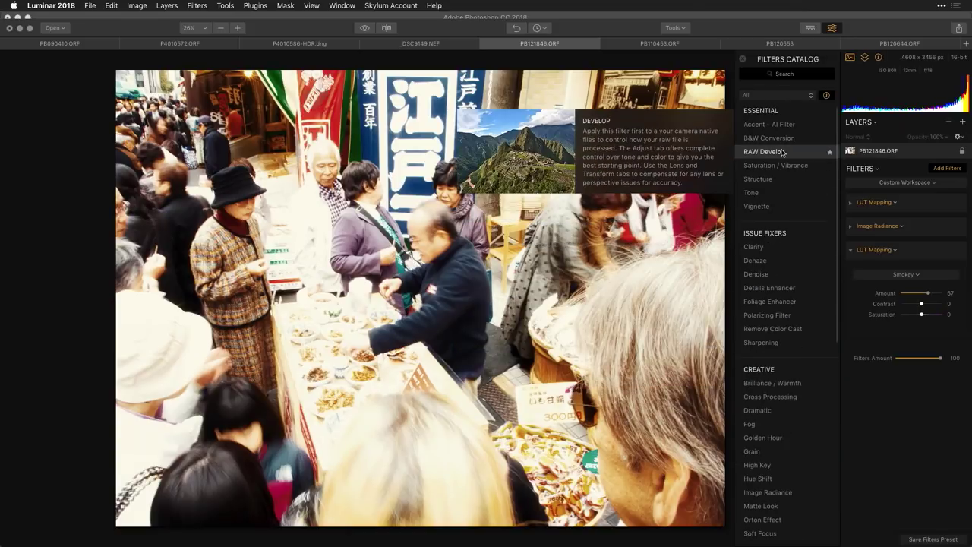
left_click(783, 151)
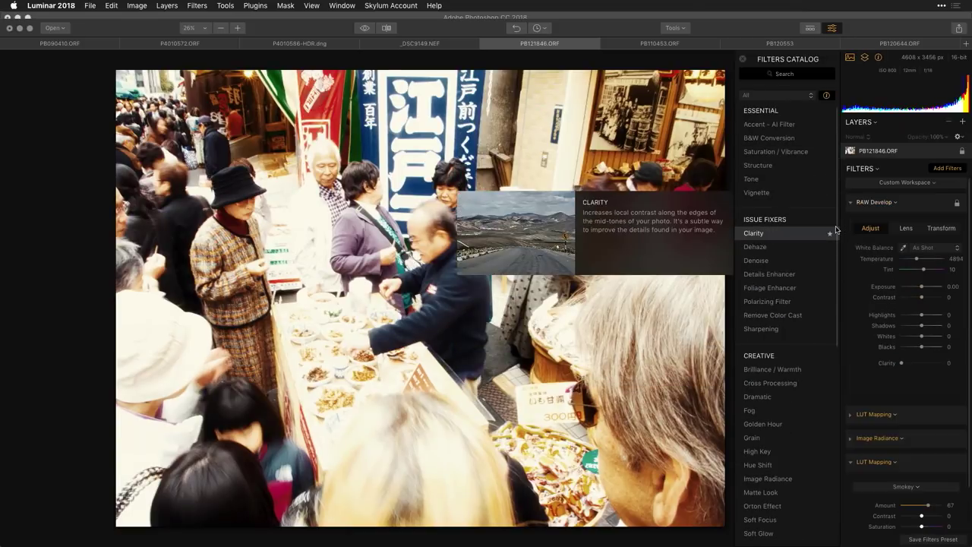
mouse_move(922, 315)
left_mouse_down()
mouse_move(901, 316)
mouse_move(930, 328)
left_mouse_up()
mouse_move(902, 363)
left_mouse_down()
mouse_move(917, 364)
mouse_move(908, 364)
left_mouse_up()
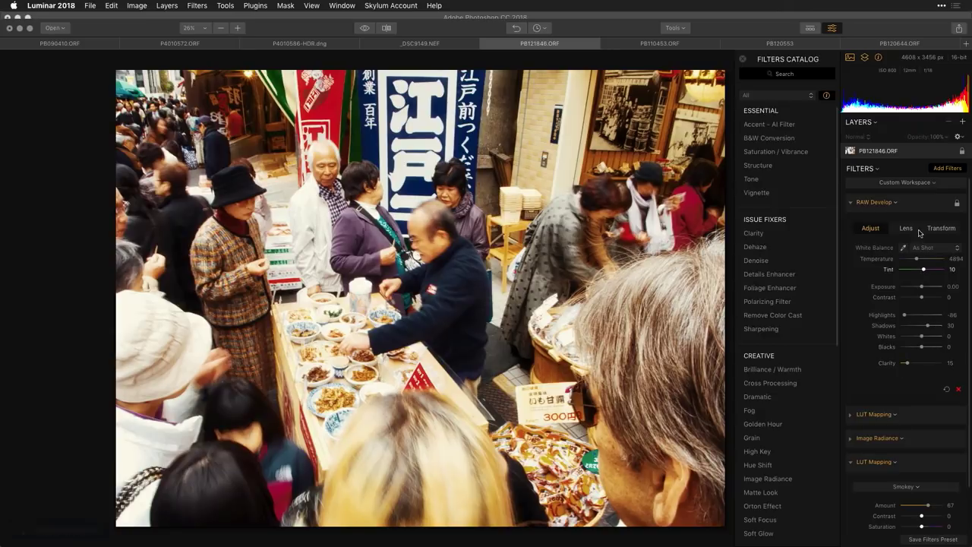
Step: Collapse the RAW Develop filter and close the PB121846.ORF photo
left_click(853, 203)
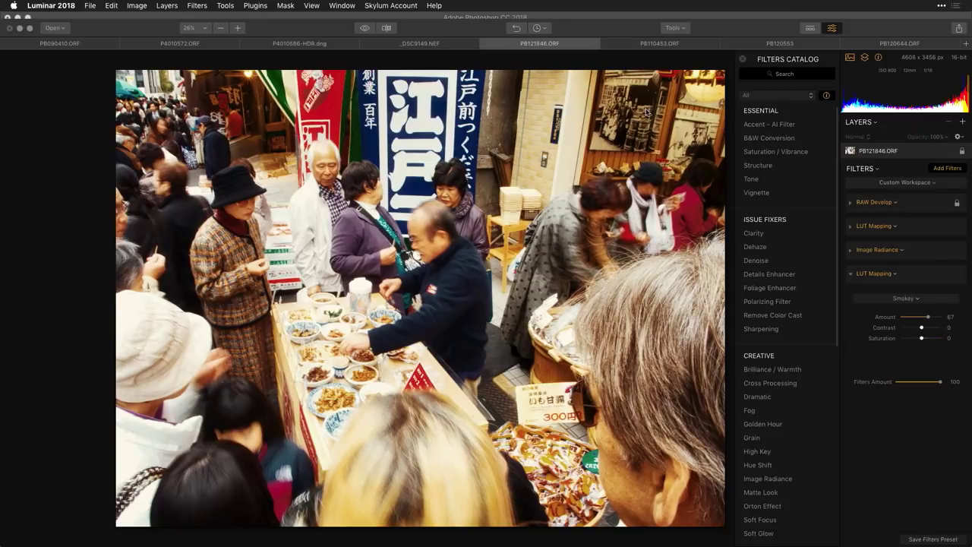
key("super+w")
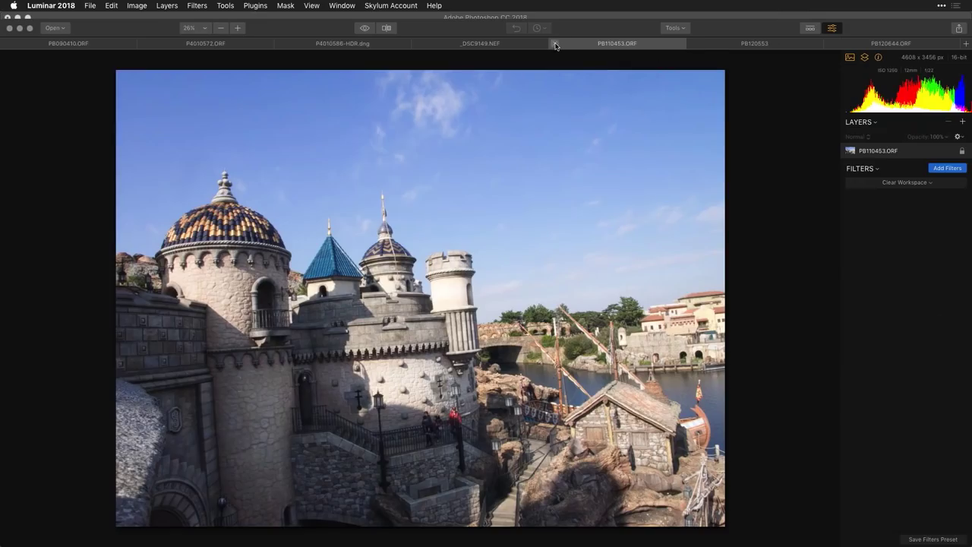
Step: Close the PB110453.ORF photo, look through the other open photos and switch to PB090410.ORF
key("super+w")
left_click(761, 44)
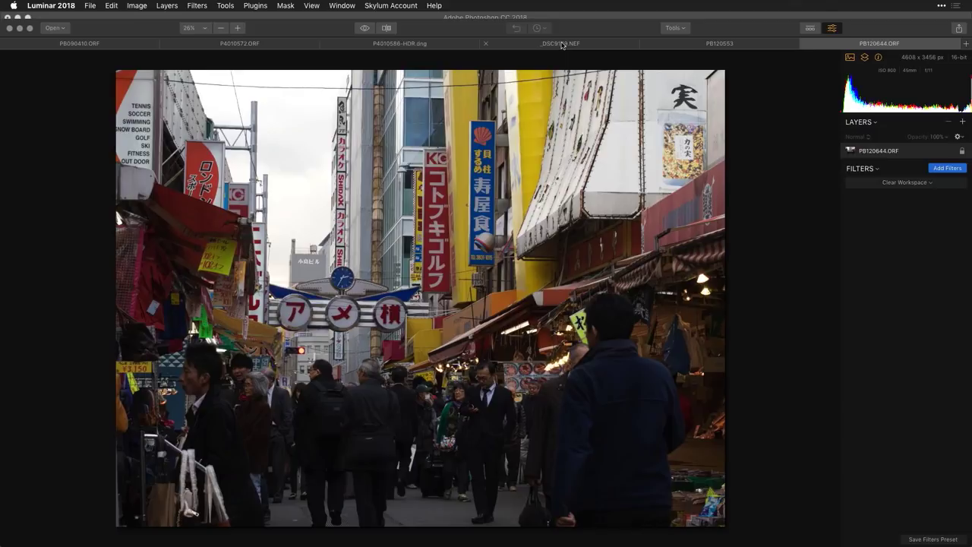
left_click(564, 44)
left_click(454, 46)
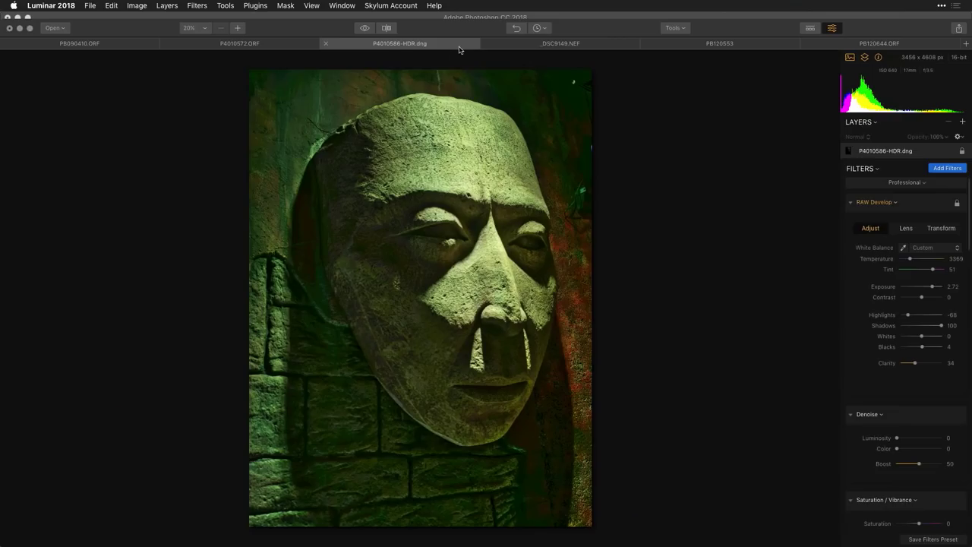
left_click(292, 49)
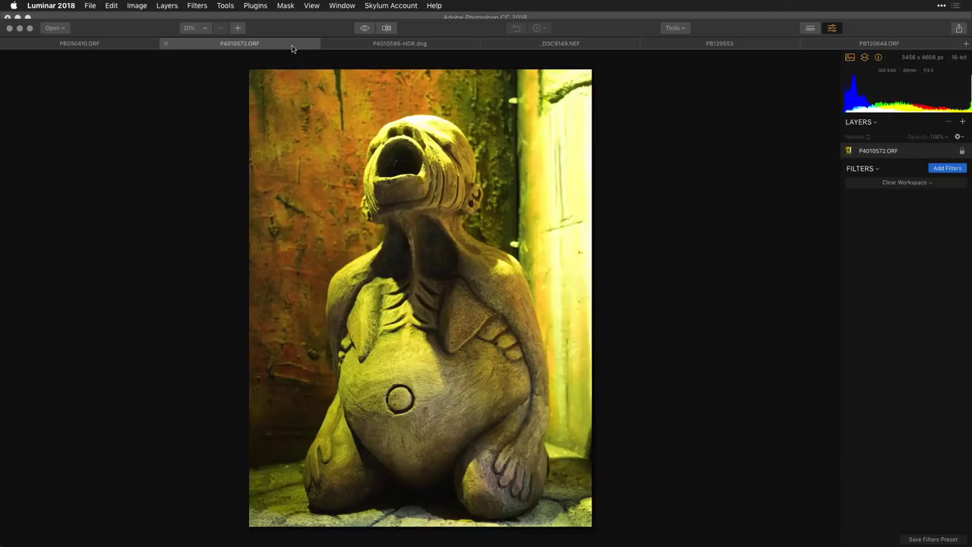
left_click(102, 47)
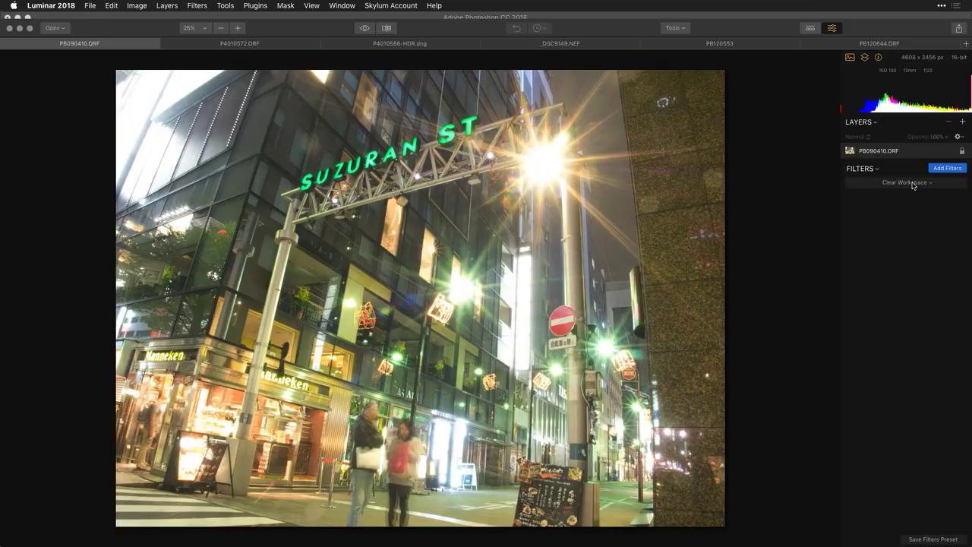
Step: Load the Professional workspace and set RAW Develop's Highlights to -100 and Clarity to 74
left_click(913, 186)
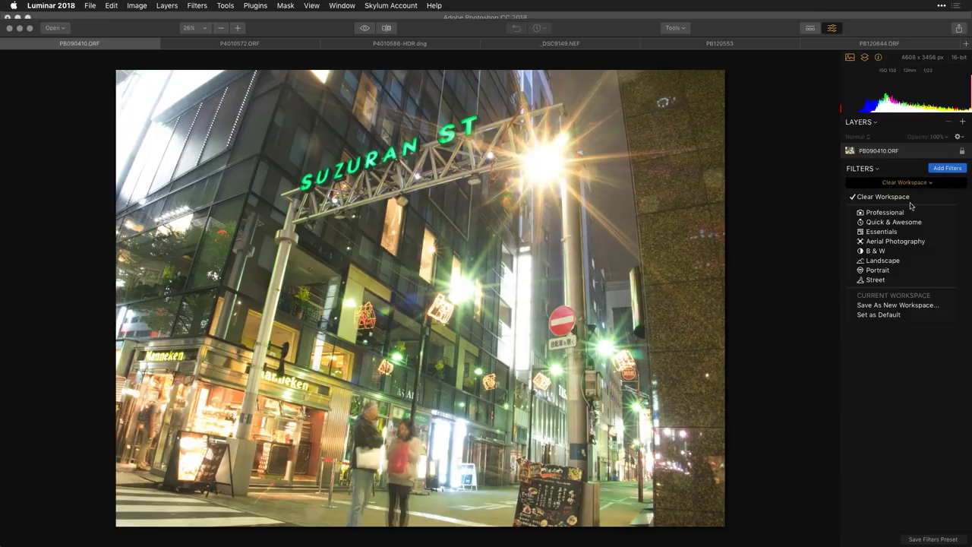
left_click(911, 213)
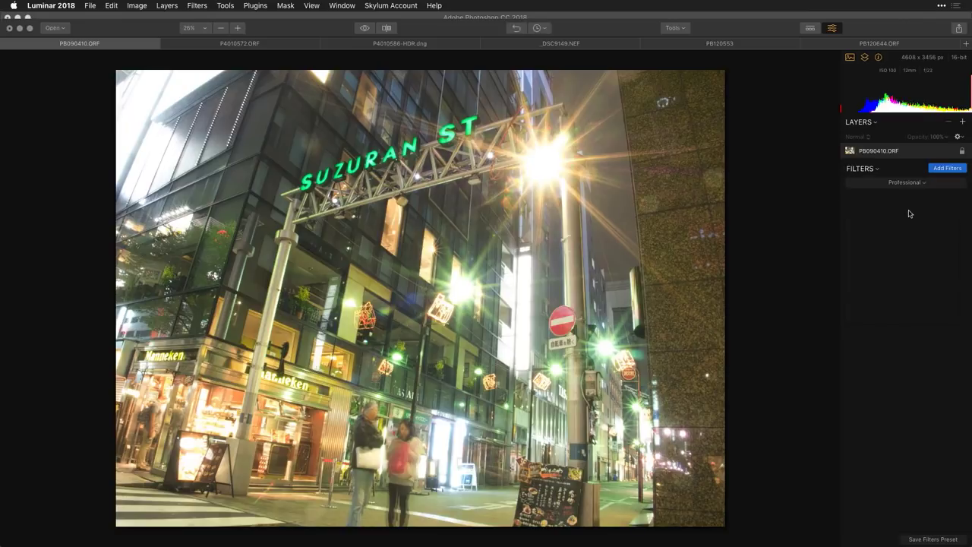
left_click_drag(918, 318, 891, 318)
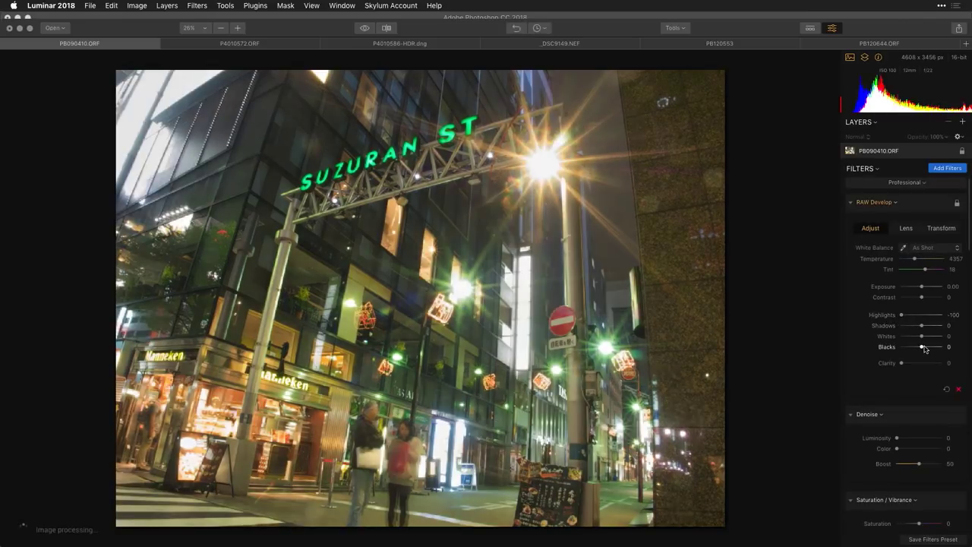
left_click_drag(912, 365, 932, 365)
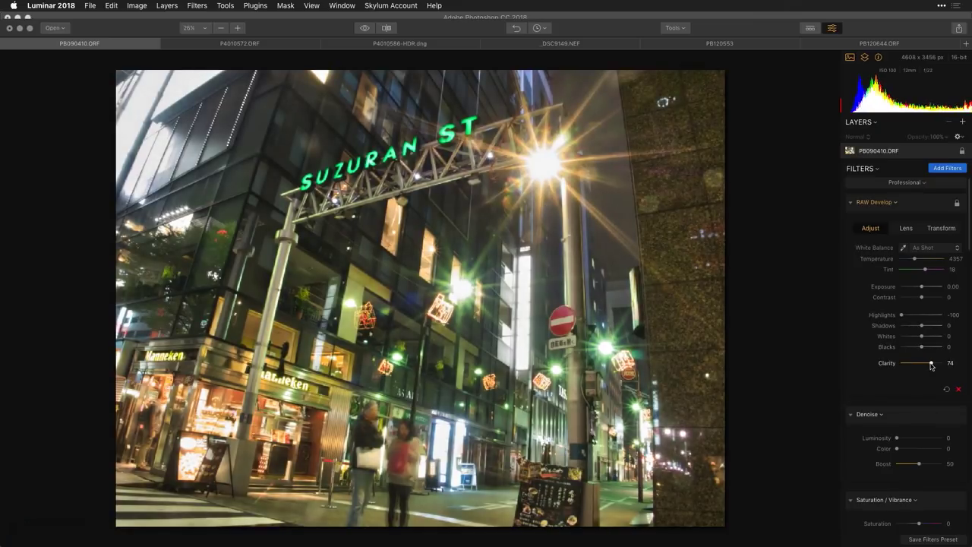
Step: Adjust RAW Develop's lens distortion and transform the photo with Horizontal -12, Rotate 16, Aspect -4 and Scale 60
left_click(908, 230)
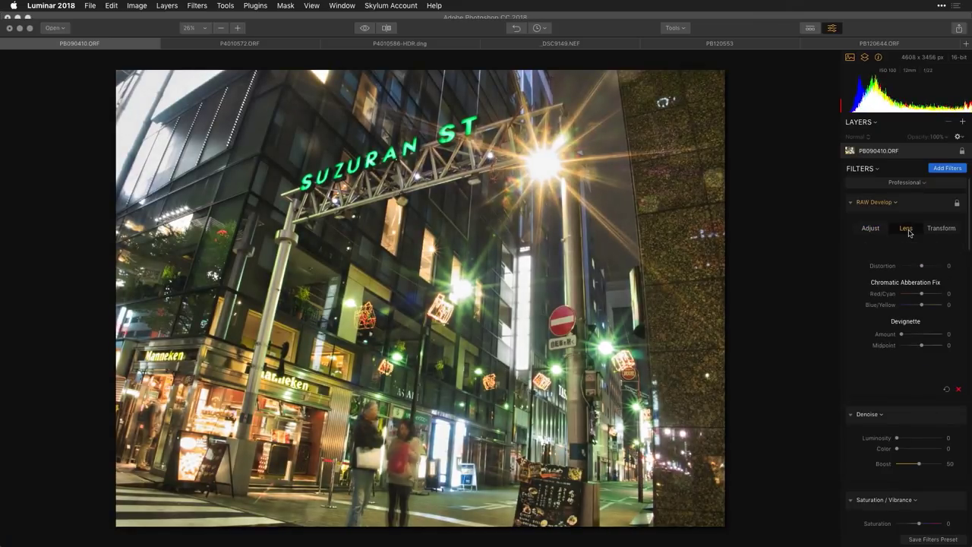
mouse_move(922, 265)
left_mouse_down()
mouse_move(929, 264)
mouse_move(921, 287)
mouse_move(920, 266)
left_mouse_up()
left_click(938, 228)
left_click_drag(923, 275, 932, 299)
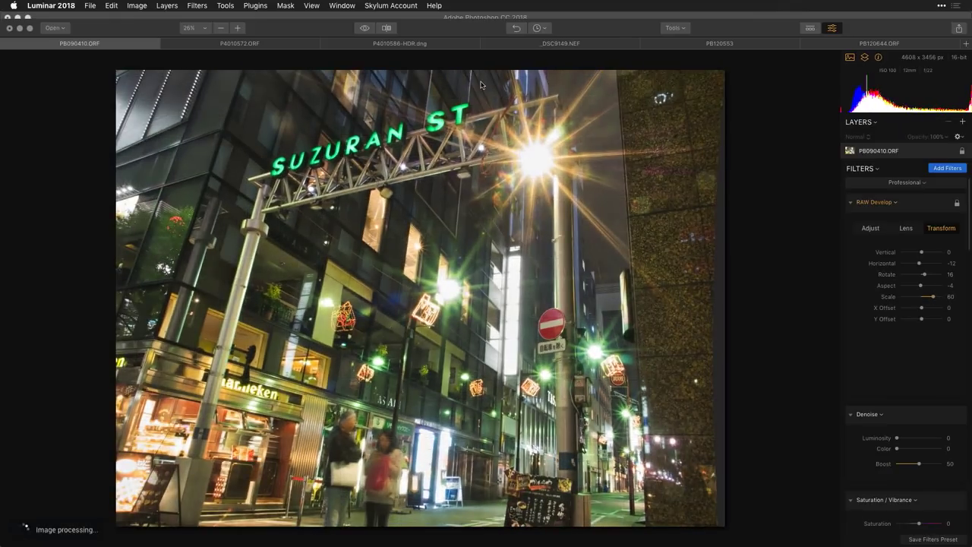
Step: Crop off the photo's right edge to about 3741 x 3456 px and collapse the RAW Develop filter
left_click(673, 28)
left_click(680, 37)
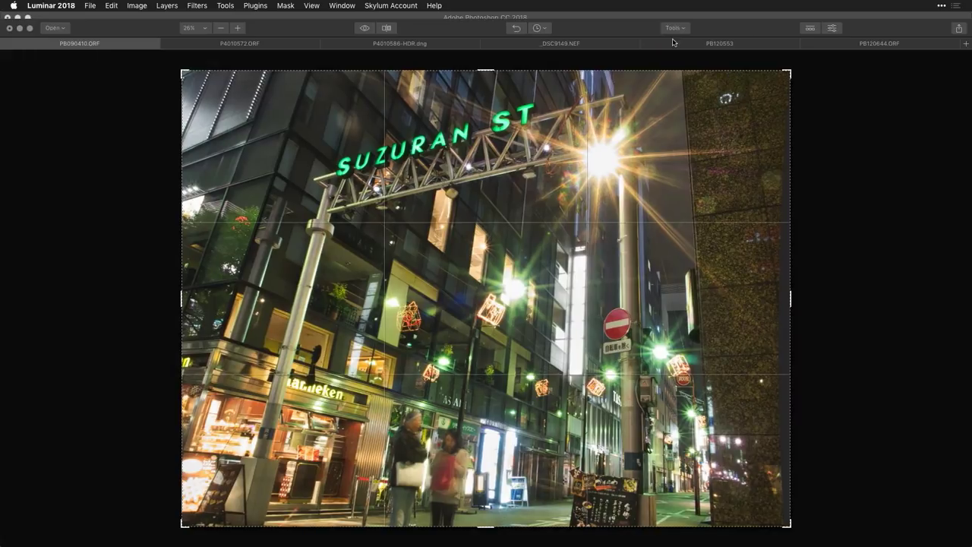
left_click_drag(791, 71, 733, 71)
key("Return")
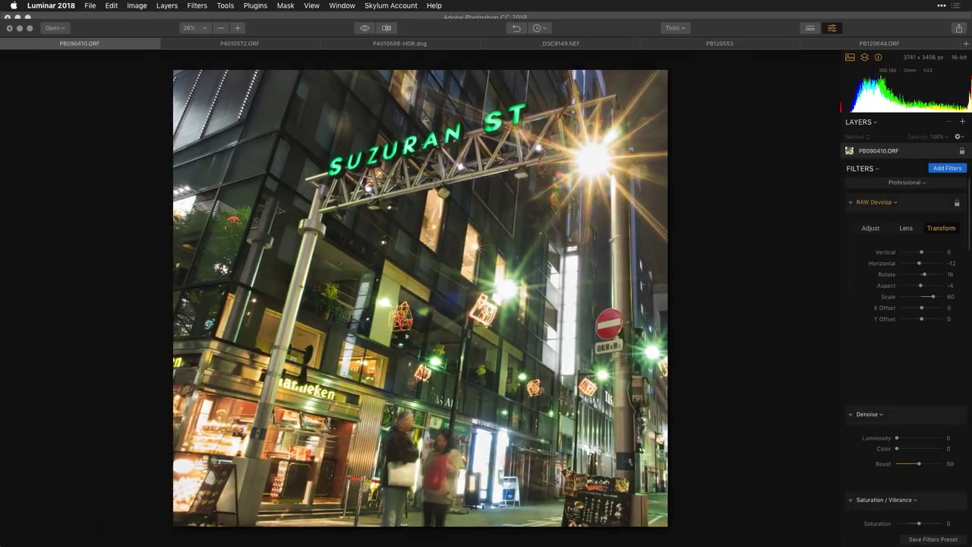
left_click(851, 203)
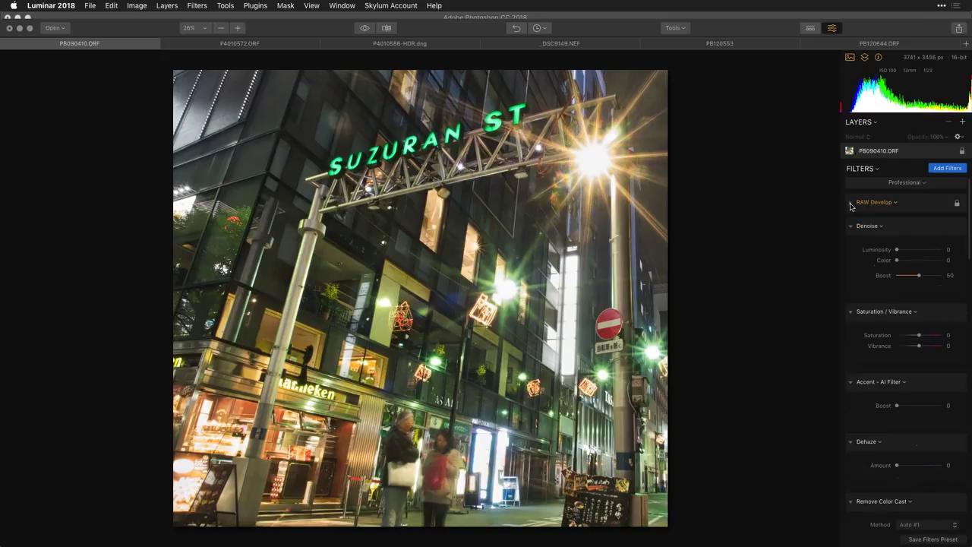
Step: Add a new adjustment layer above the photo and give it an HSL filter and a LUT Mapping filter
left_click(964, 123)
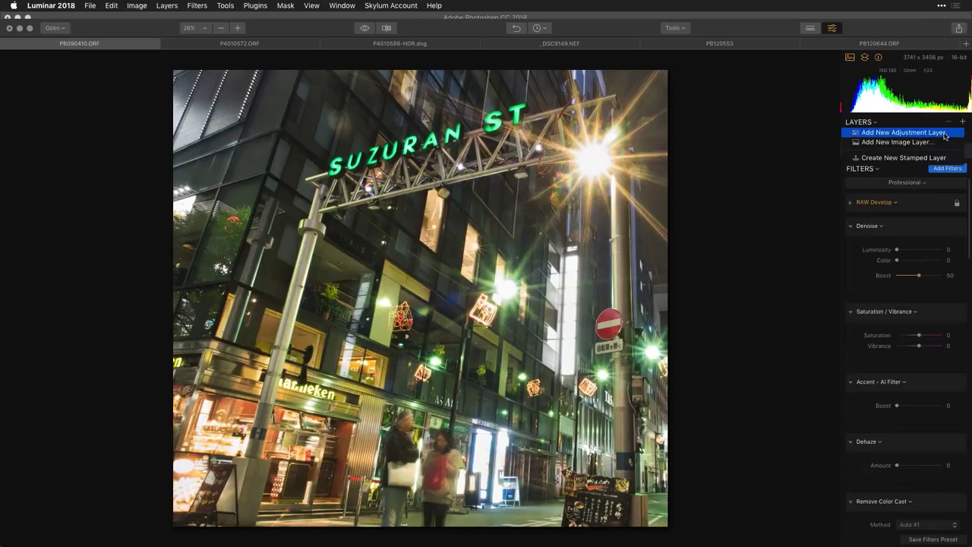
left_click(946, 133)
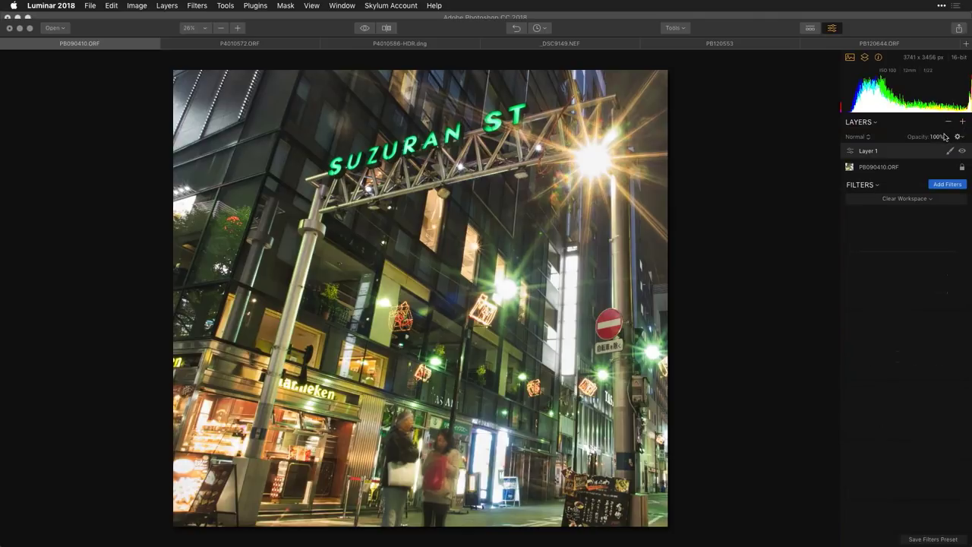
left_click(941, 185)
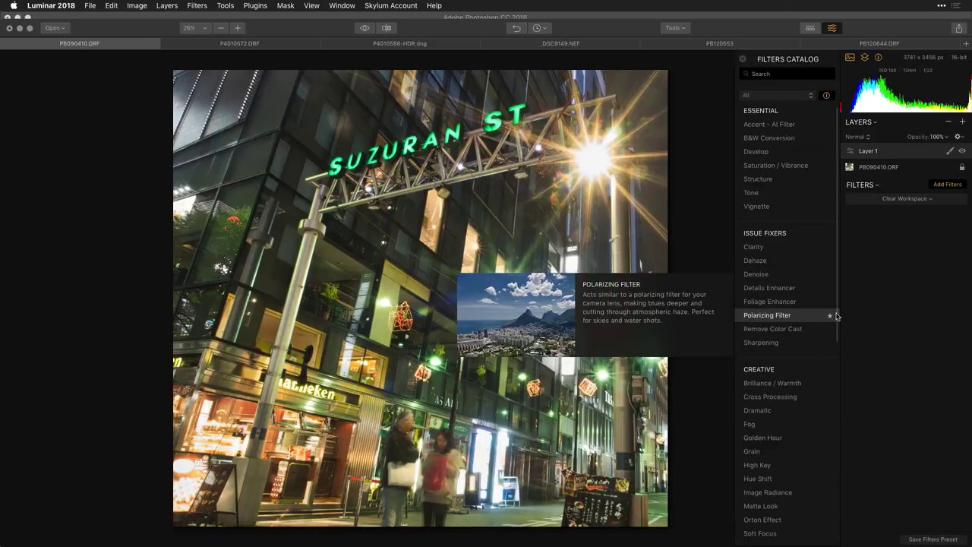
scroll(836, 380, "down", 10)
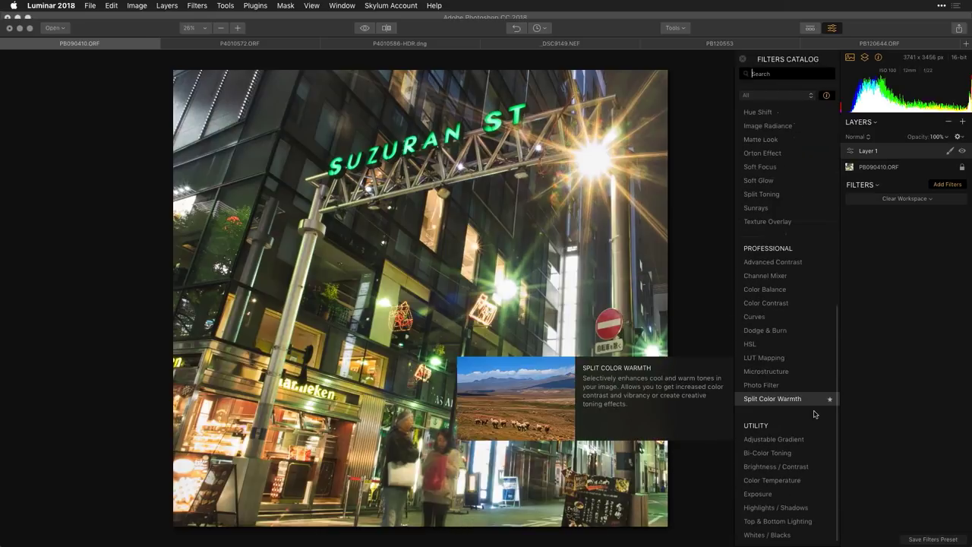
left_click(765, 349)
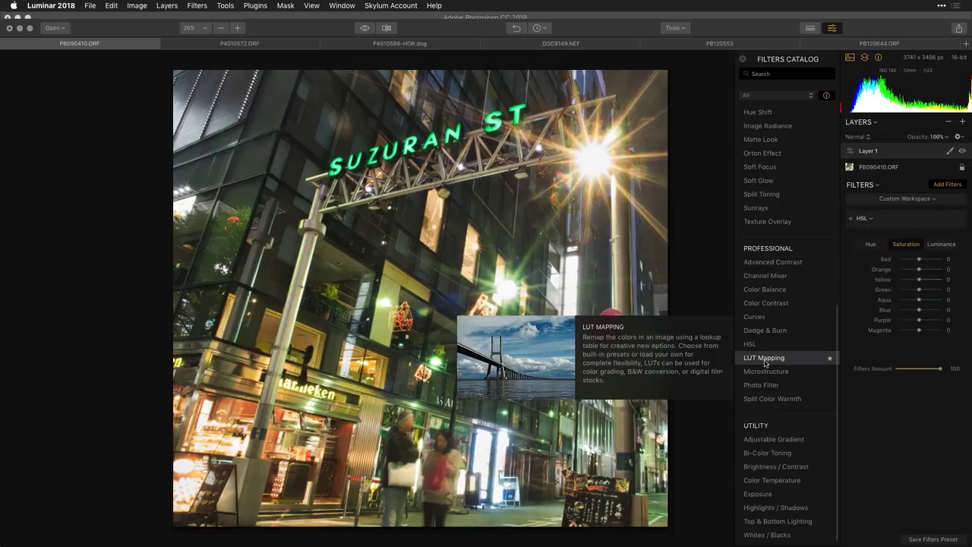
left_click(766, 361)
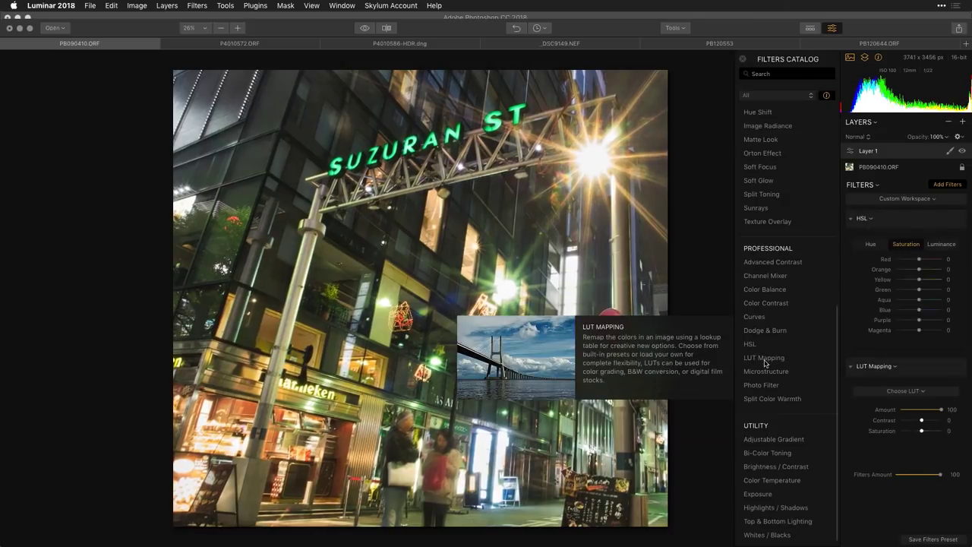
Step: Load the custom LUT file BW Contrast 06.cube from the BW_LUTs folder into the LUT Mapping filter
left_click(888, 392)
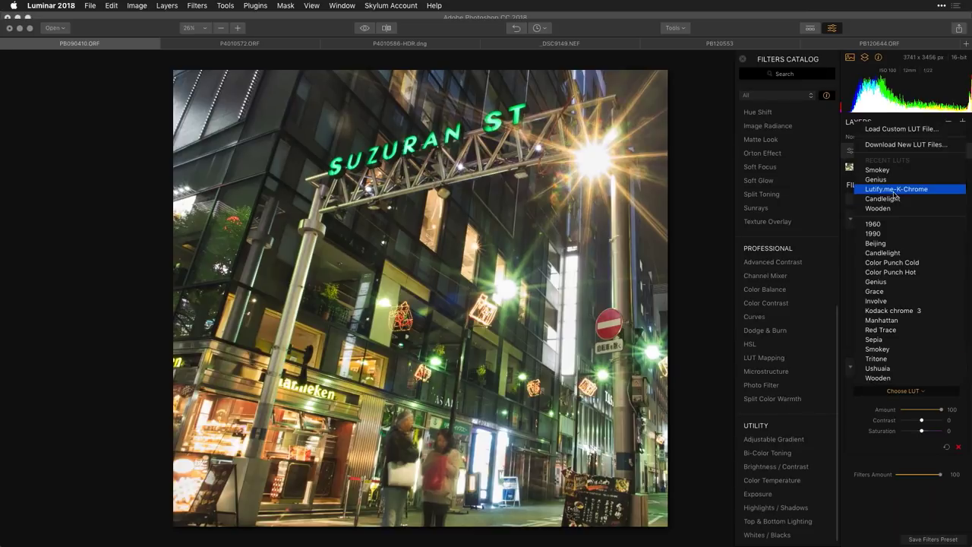
left_click(879, 131)
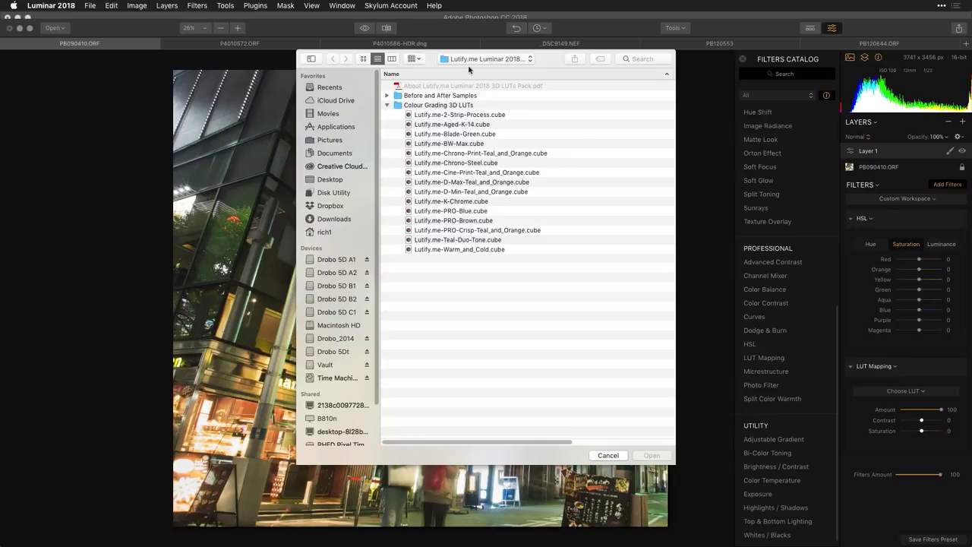
left_click(471, 61)
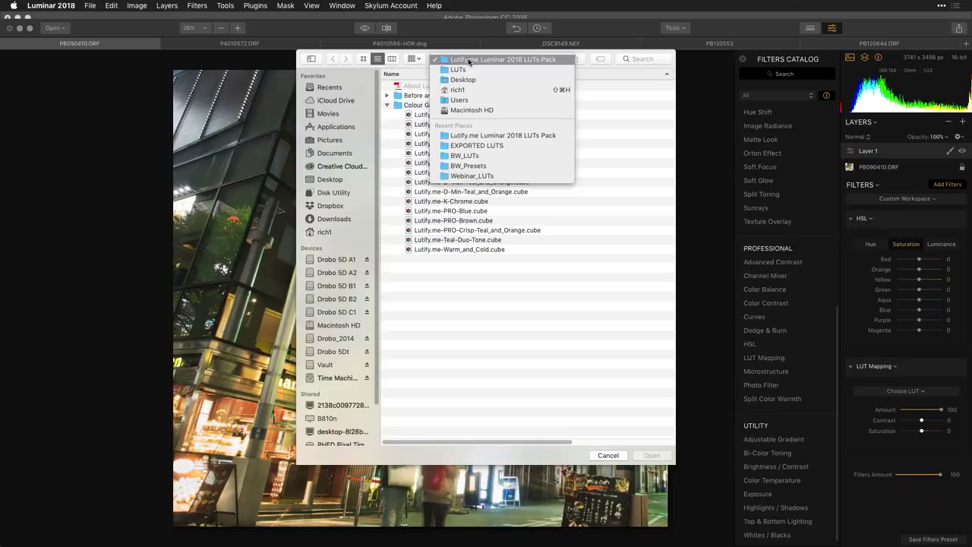
left_click(473, 156)
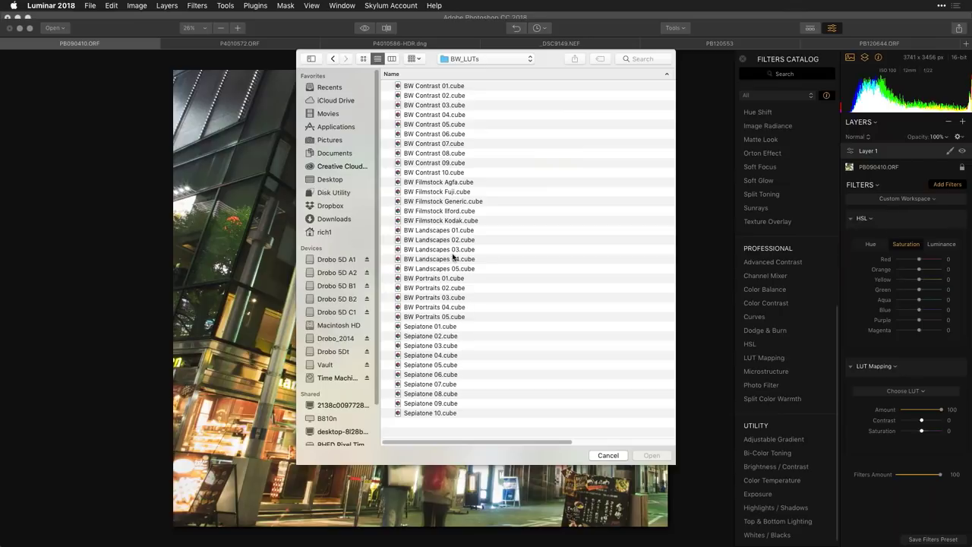
left_click(447, 134)
left_click(652, 455)
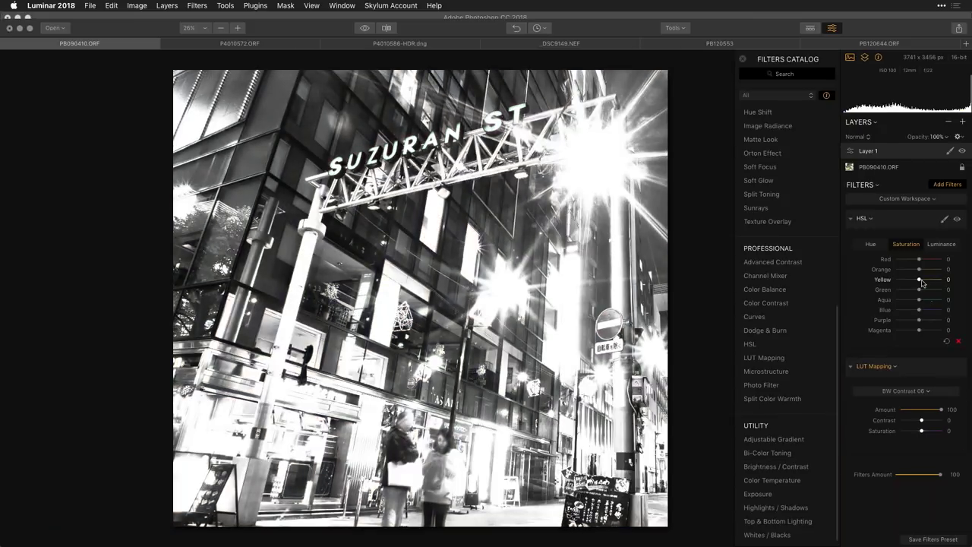
Step: Adjust the color luminance in the HSL filter and collapse the HSL and LUT Mapping filters
left_click(939, 244)
mouse_move(919, 280)
left_mouse_down()
mouse_move(903, 279)
mouse_move(919, 279)
mouse_move(914, 271)
left_mouse_up()
left_click(851, 219)
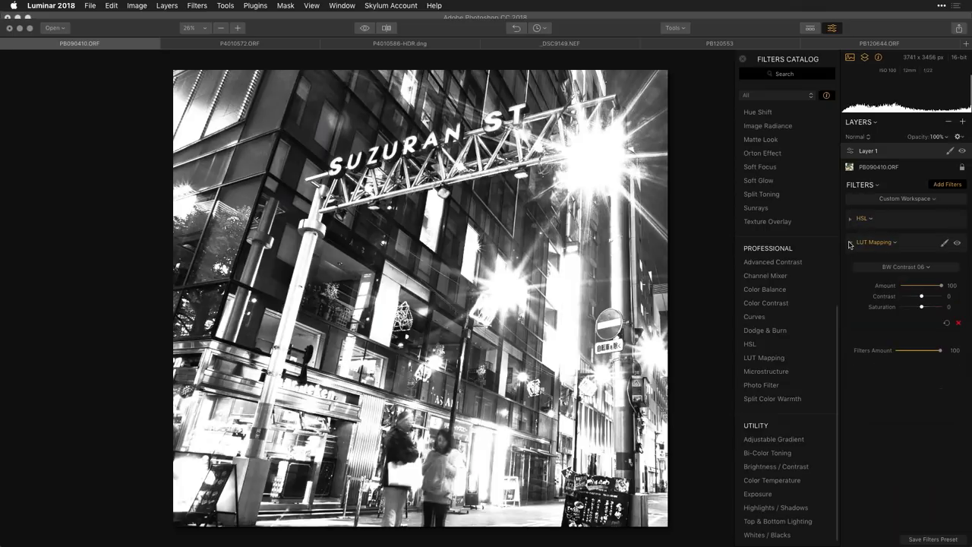
left_click(851, 242)
Step: Search the filters catalog for "text" and add a Texture Overlay filter to the adjustment layer
left_click(753, 74)
type("te")
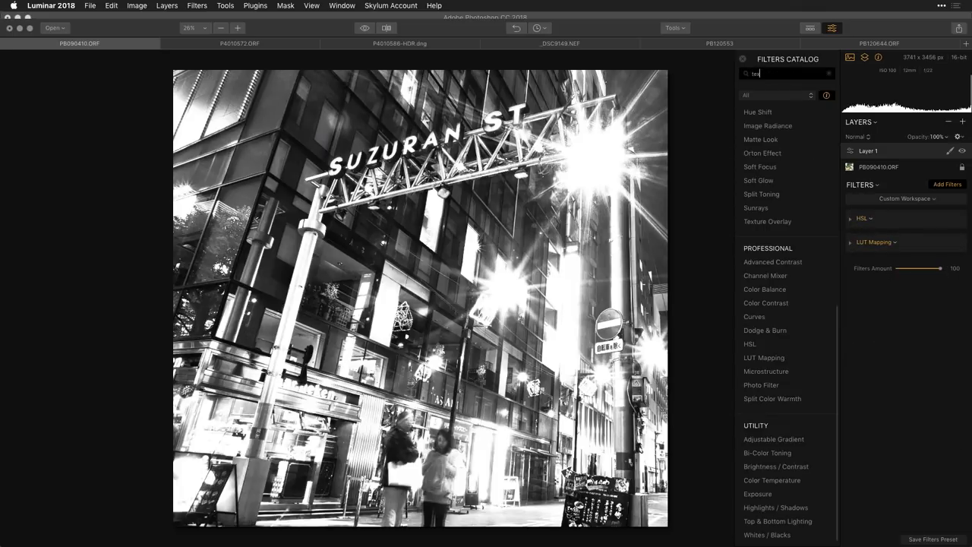
type("xt")
left_click(779, 177)
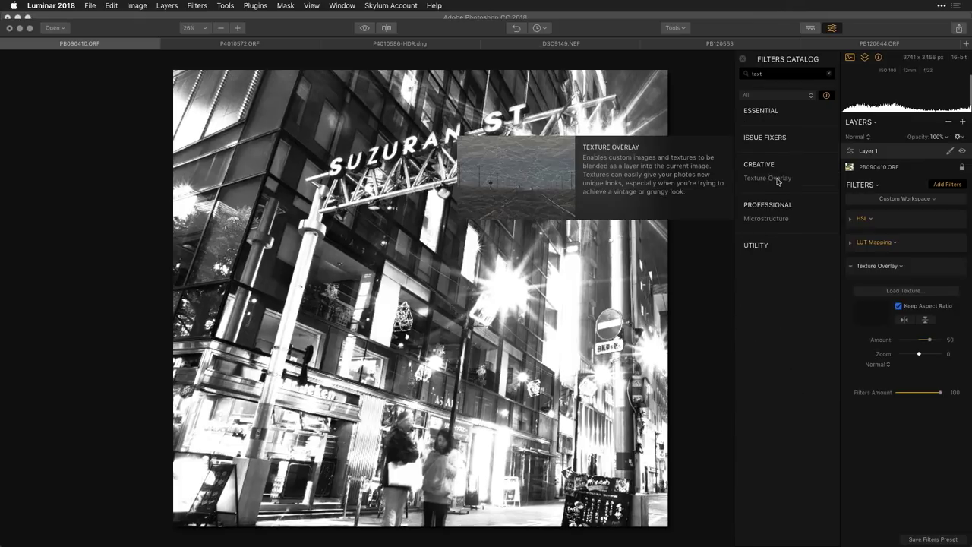
Step: Preview BW_Texture_11.jpg from the BW_Textures folder and load it into the Texture Overlay filter
left_click(903, 291)
left_click(408, 183)
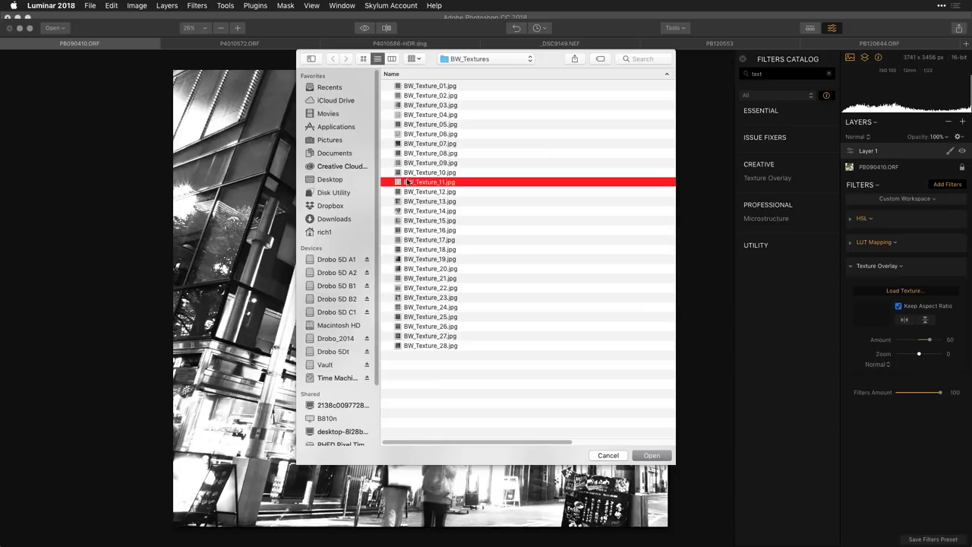
key("space")
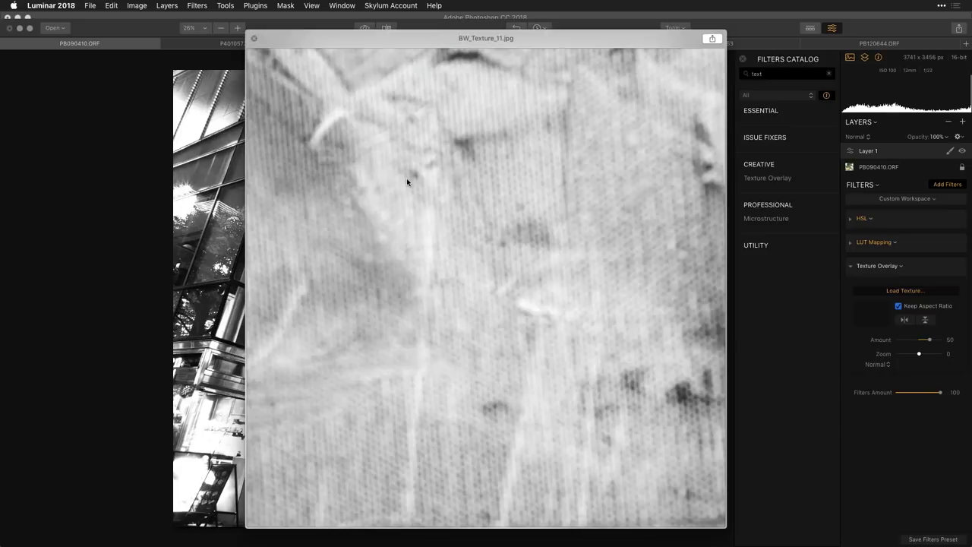
key("space")
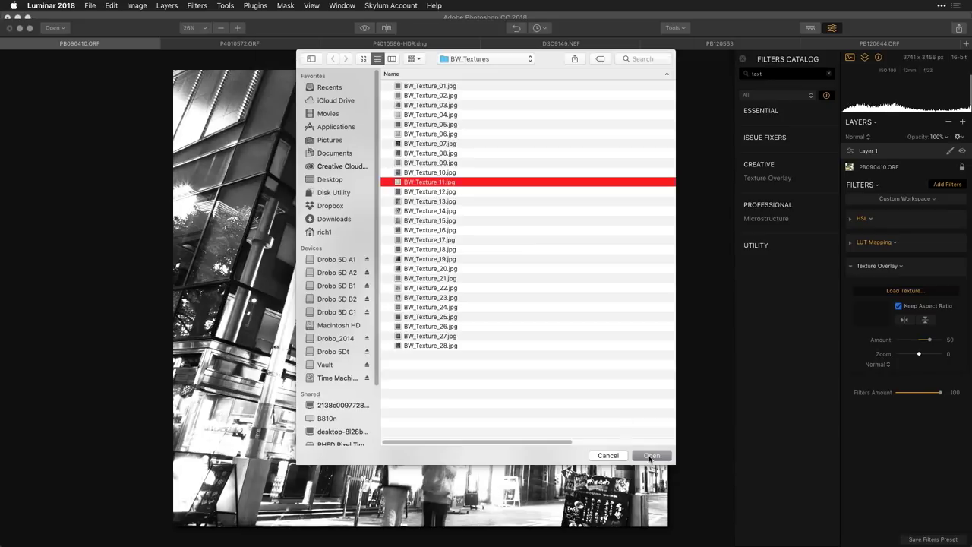
left_click(651, 456)
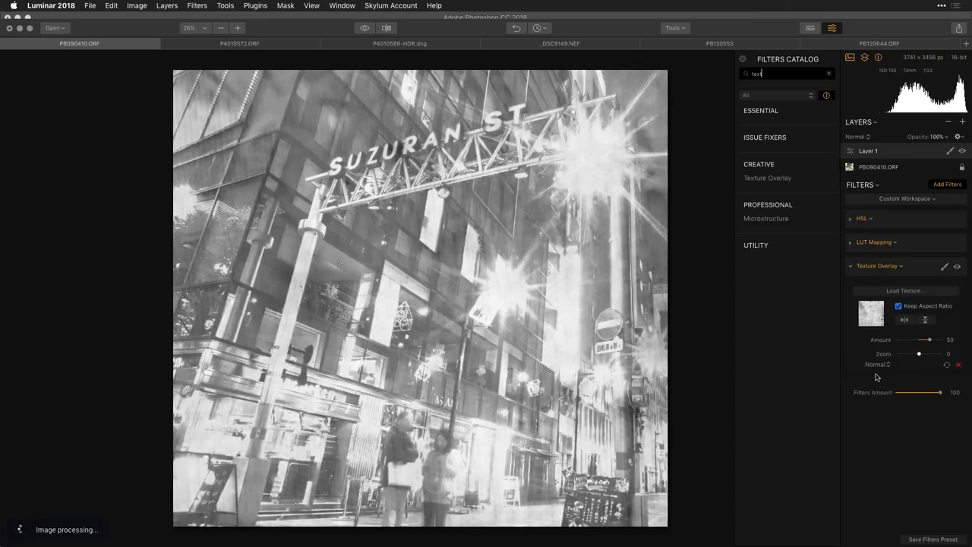
Step: Blend the texture in Soft Light mode with Amount 74 and compare the photo with the Texture Overlay off and on
left_click(877, 365)
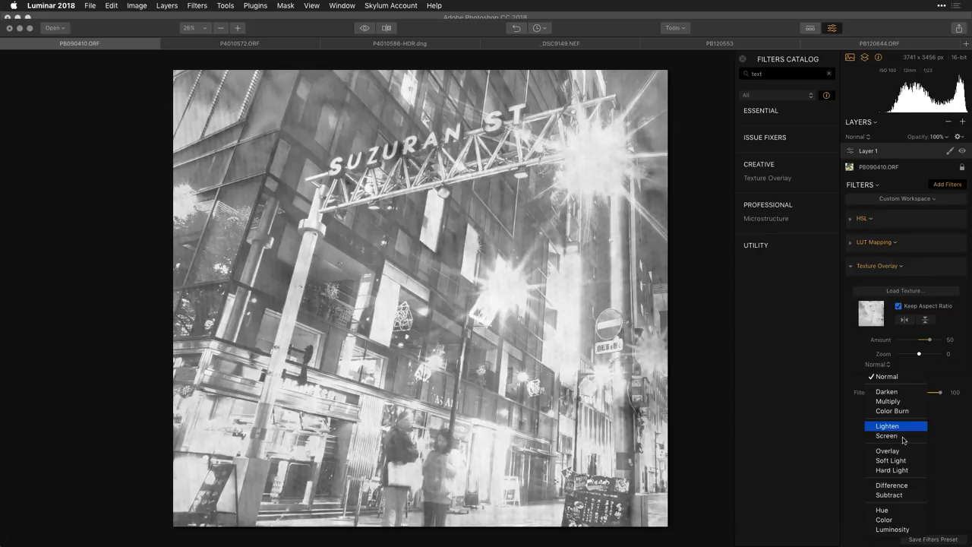
left_click(907, 461)
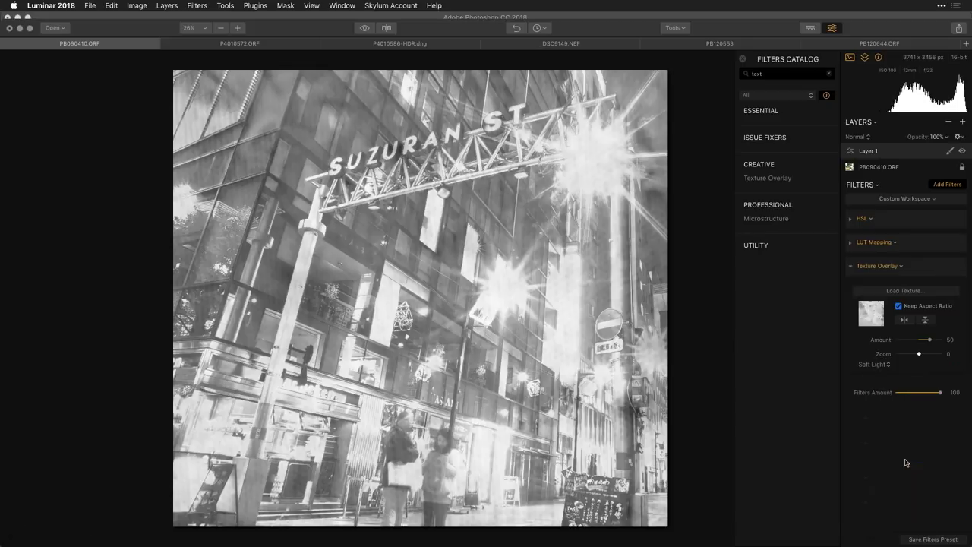
left_click_drag(930, 341, 933, 344)
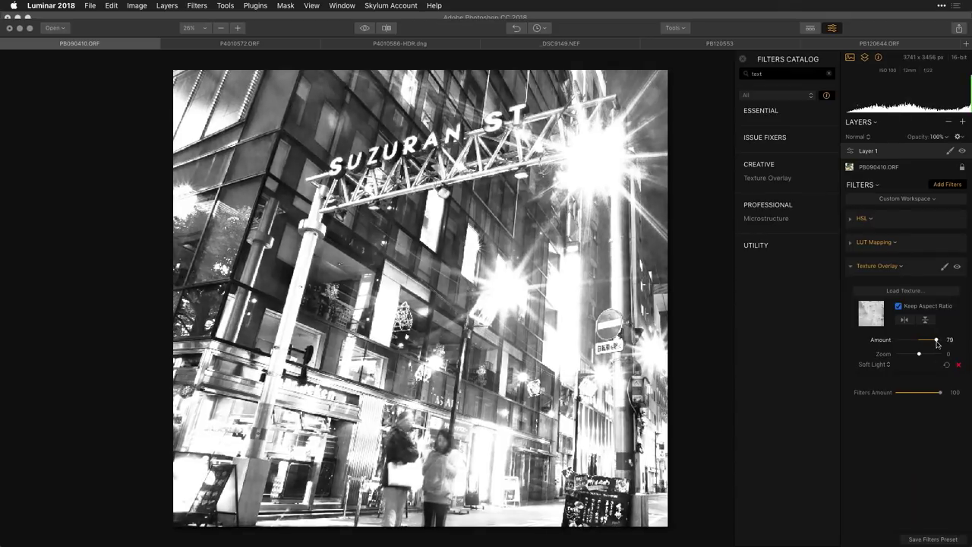
left_click(958, 267)
left_click(958, 268)
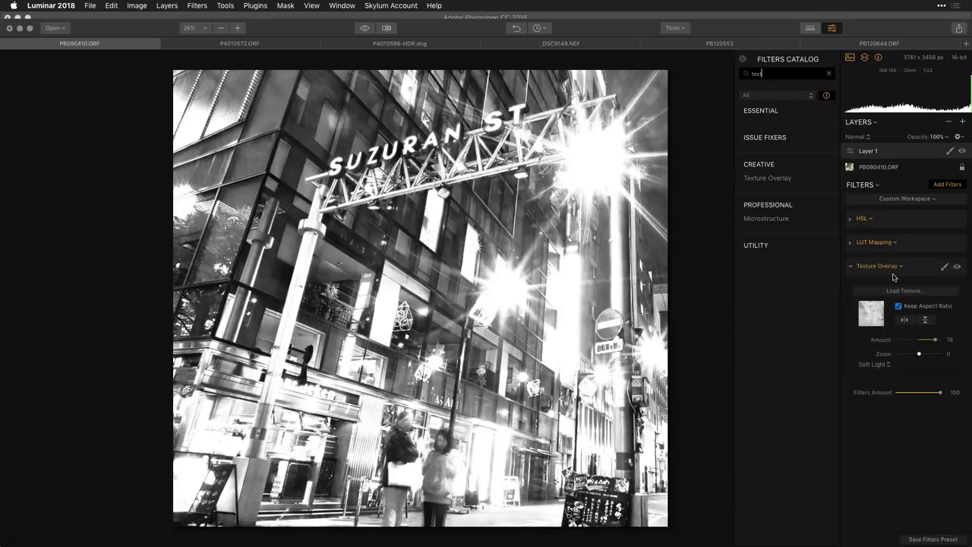
Step: Collapse the Texture Overlay filter and set the HSL hues to Red -71 and Orange, Yellow, Aqua and Blue -100
left_click(851, 267)
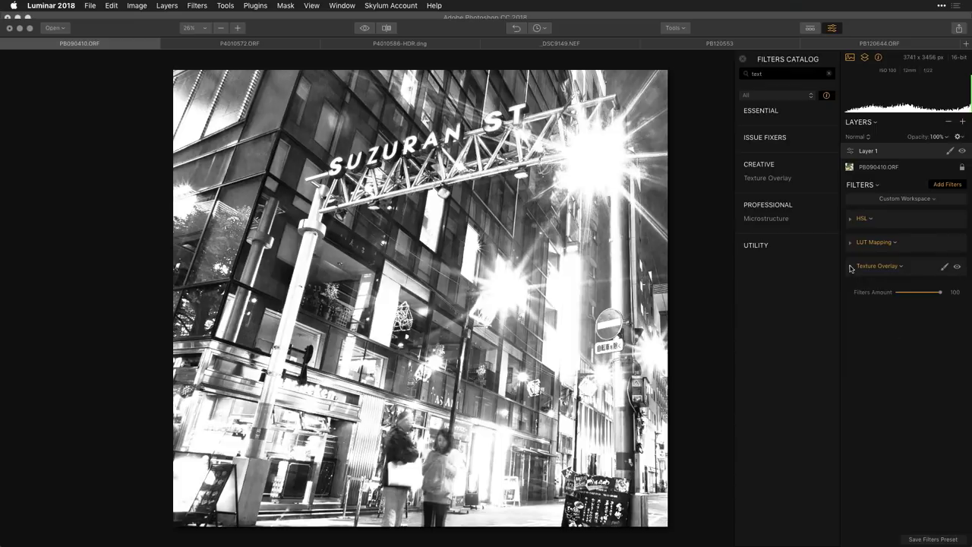
left_click(851, 267)
left_click(851, 267)
left_click(851, 219)
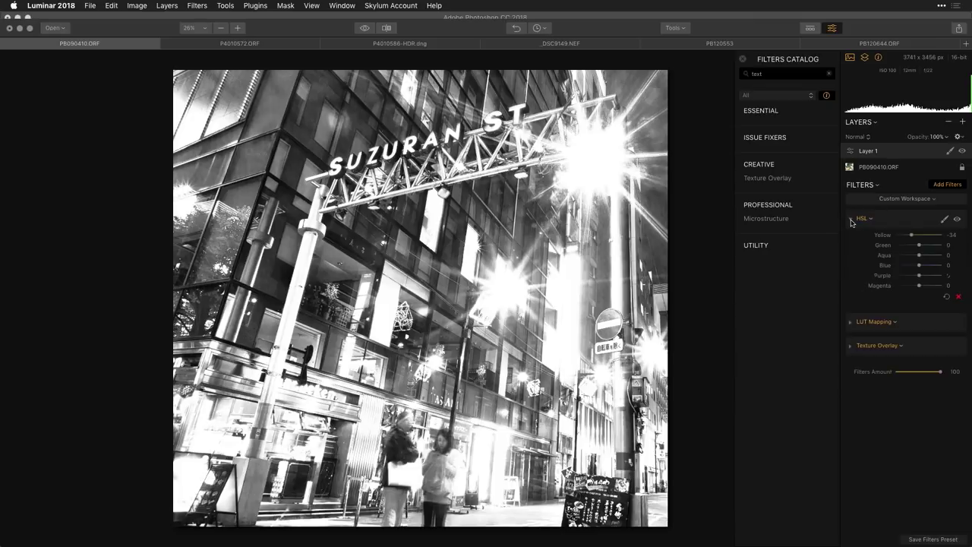
left_click(872, 244)
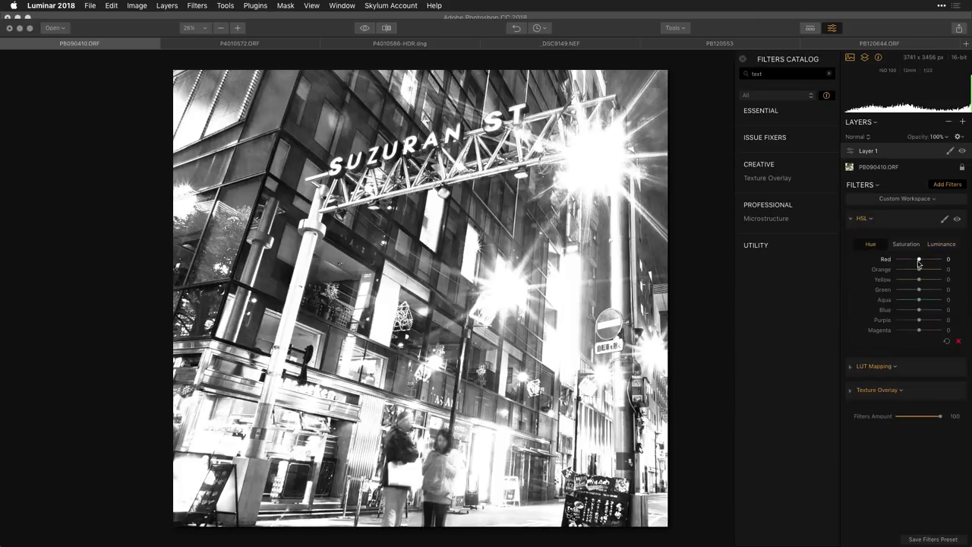
left_click_drag(919, 263, 901, 310)
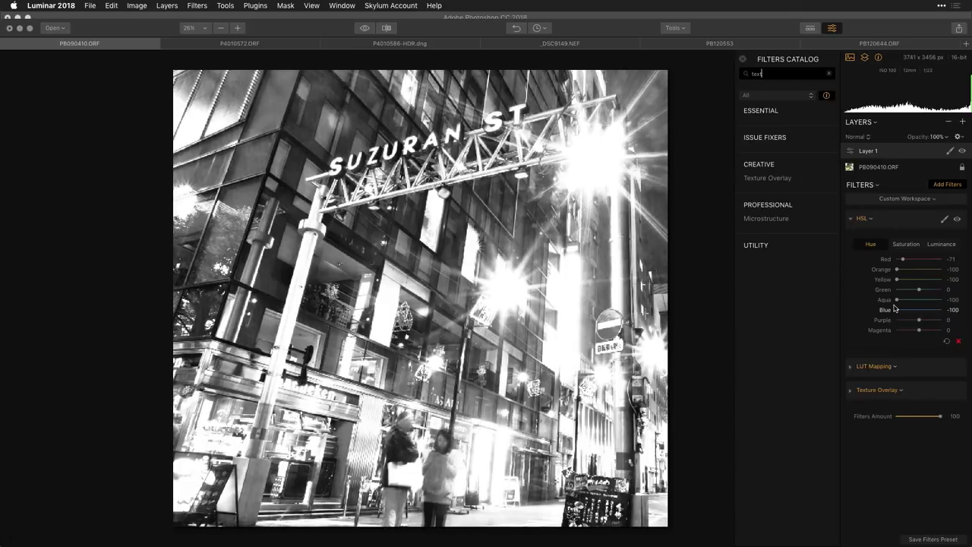
Step: Reduce the HSL saturation of Aqua to -48 and collapse the HSL filter
left_click(906, 244)
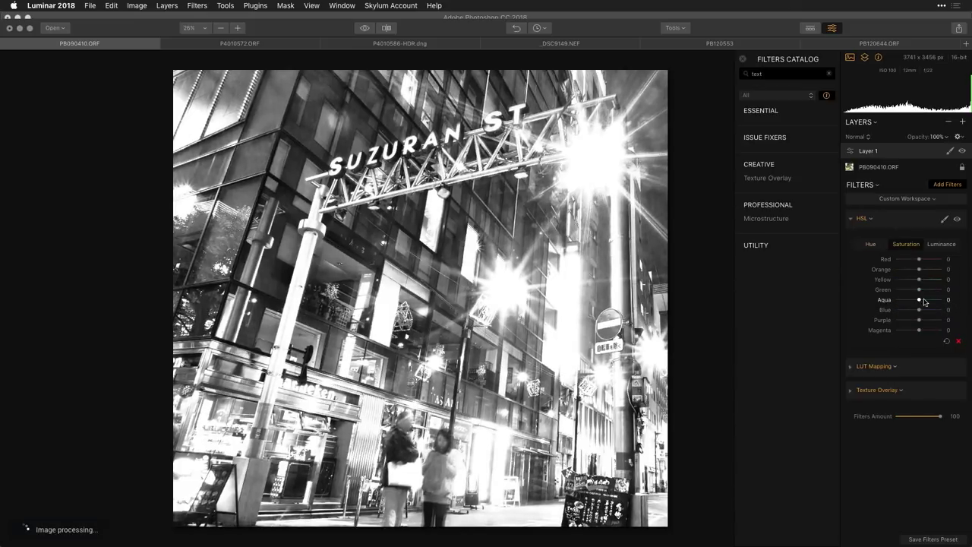
left_click_drag(920, 302, 909, 302)
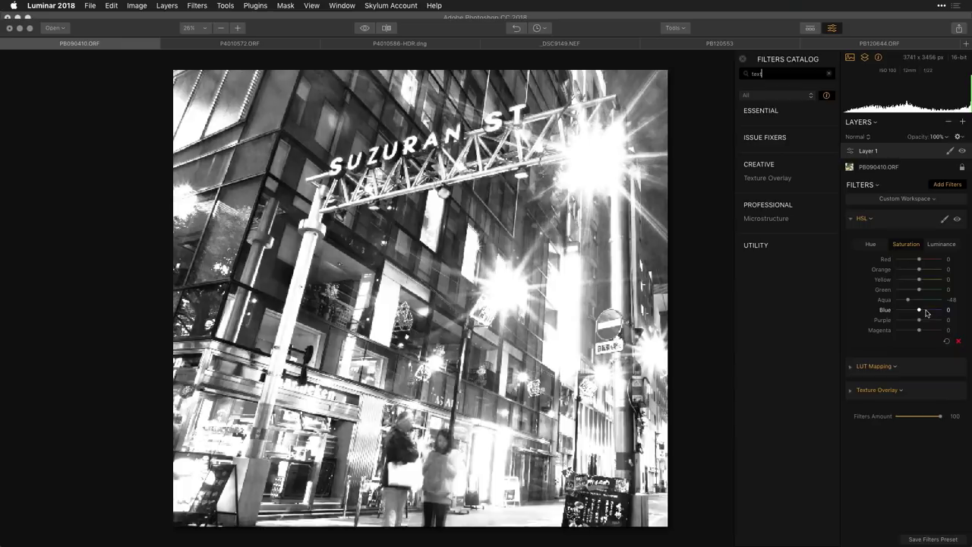
left_click(853, 219)
Step: Set the LUT Mapping filter to Contrast 46 and Saturation -100, and lower the Texture Overlay Amount to 64
left_click(852, 242)
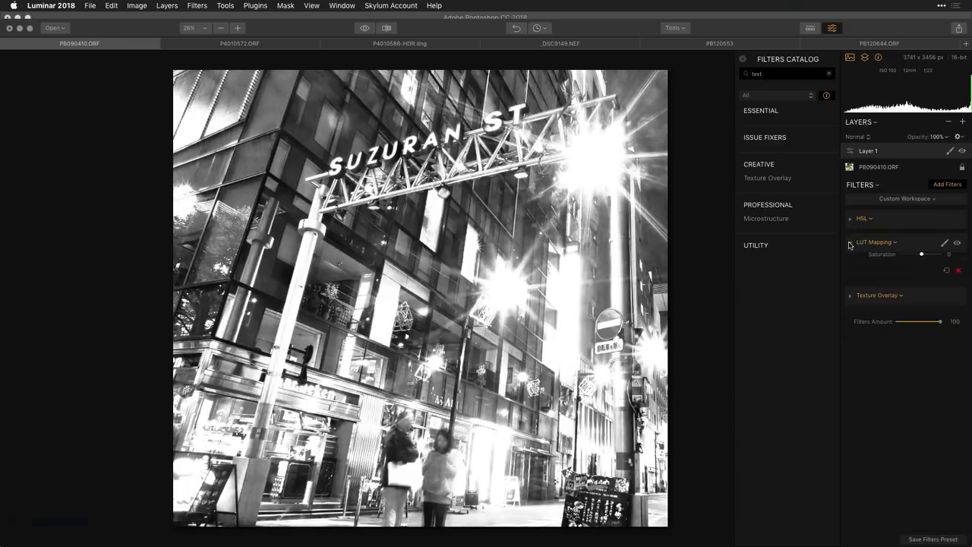
left_click_drag(923, 296, 898, 312)
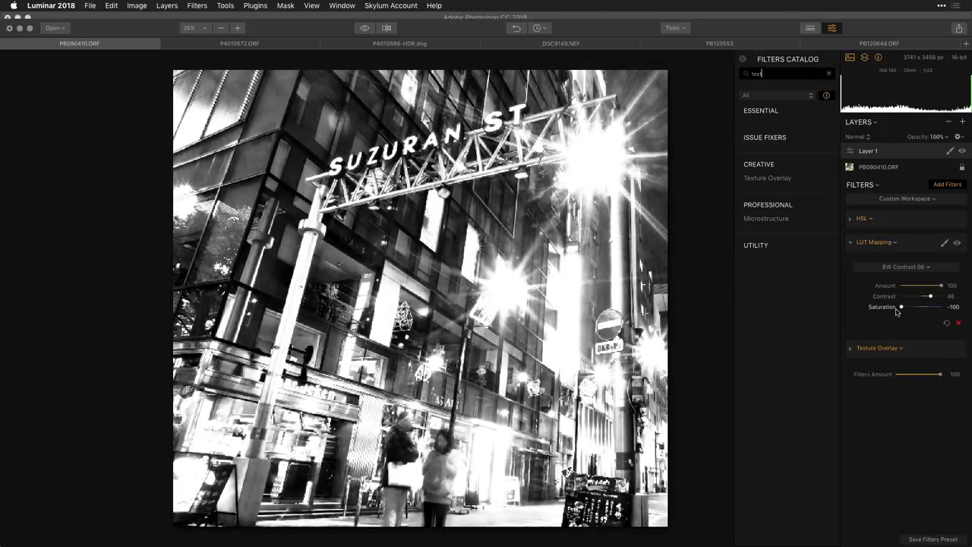
left_click(876, 257)
left_click(876, 265)
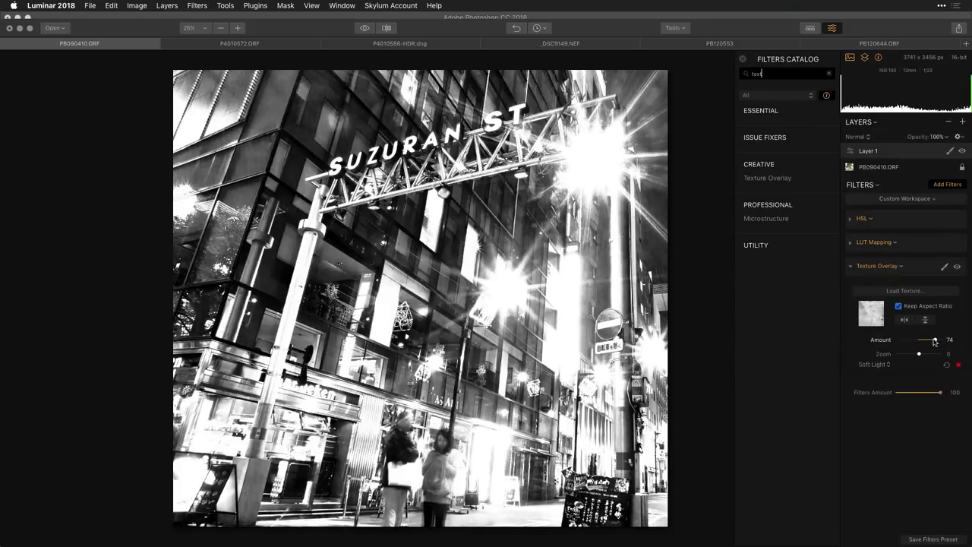
left_click_drag(936, 342, 933, 343)
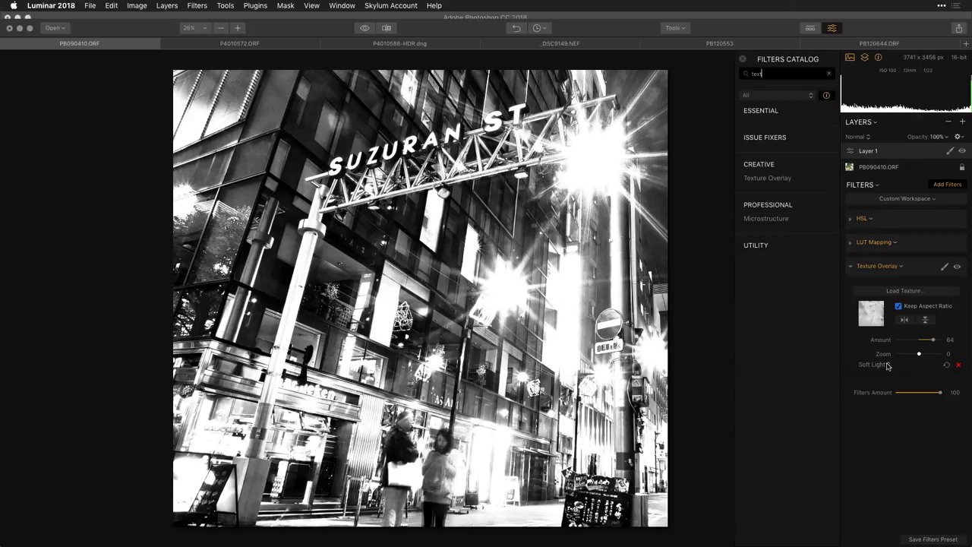
Step: Switch the LUT Mapping filter from BW Contrast 06 to the Candlelight LUT
left_click(856, 243)
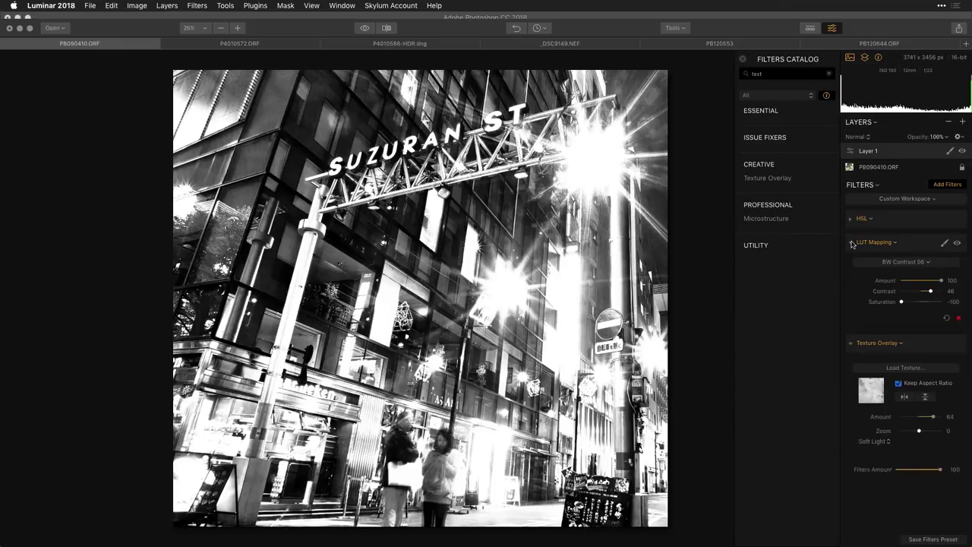
left_click(922, 270)
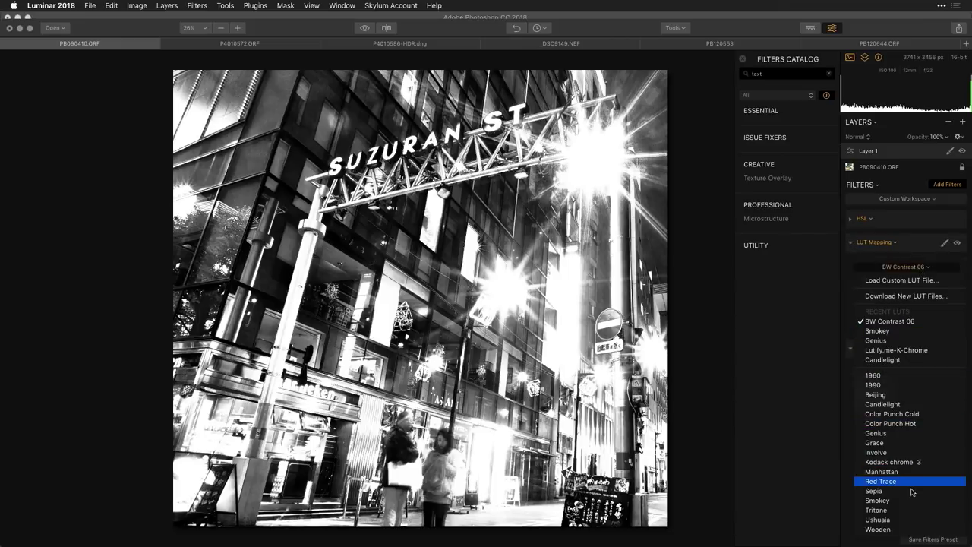
left_click(901, 405)
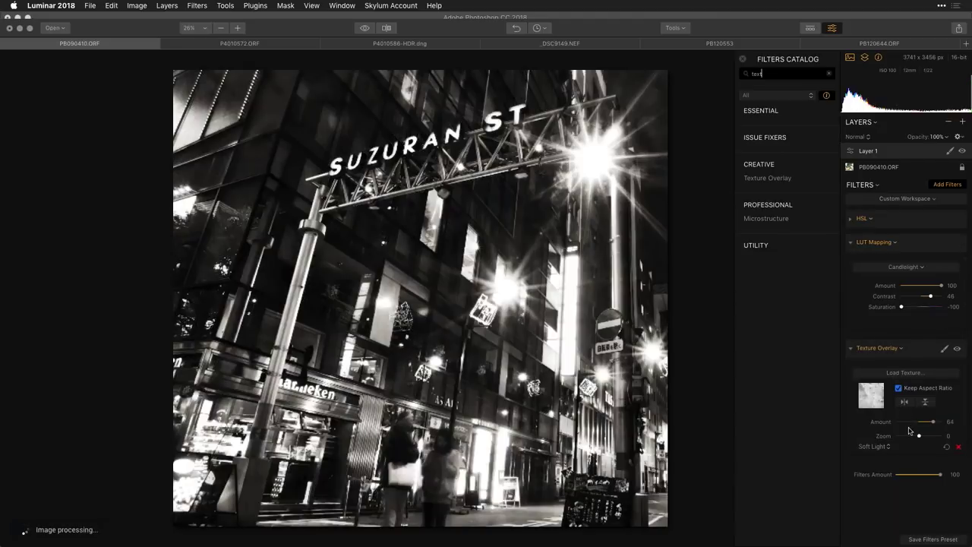
Step: Turn off the Texture Overlay and HSL filters on the adjustment layer
left_click(958, 350)
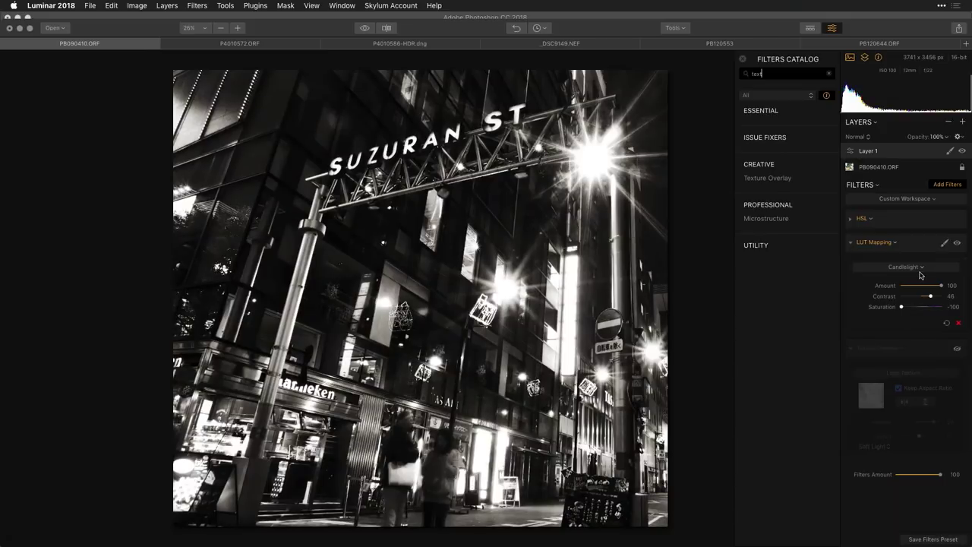
left_click(958, 220)
Step: Apply the Beijing LUT in the LUT Mapping filter and bring its Saturation up to 4
left_click(910, 269)
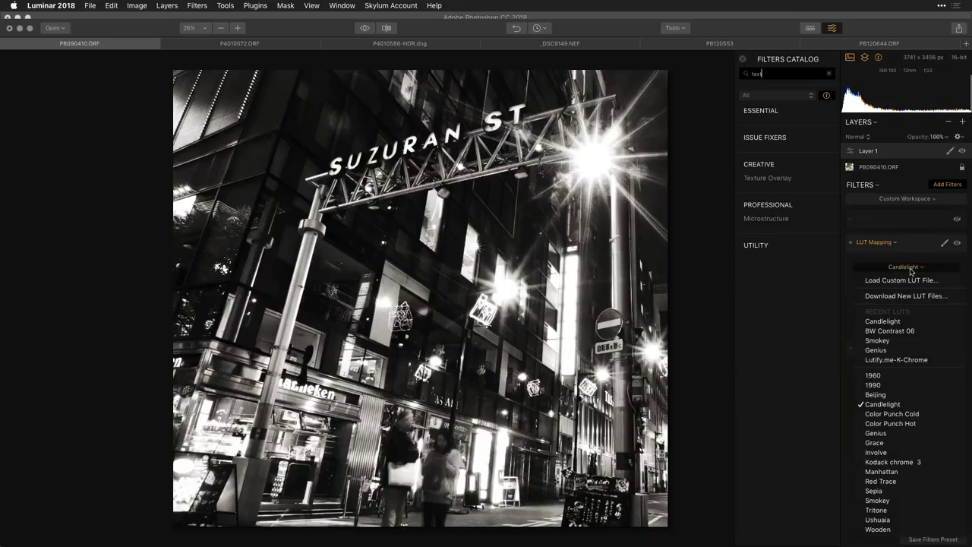
left_click(908, 395)
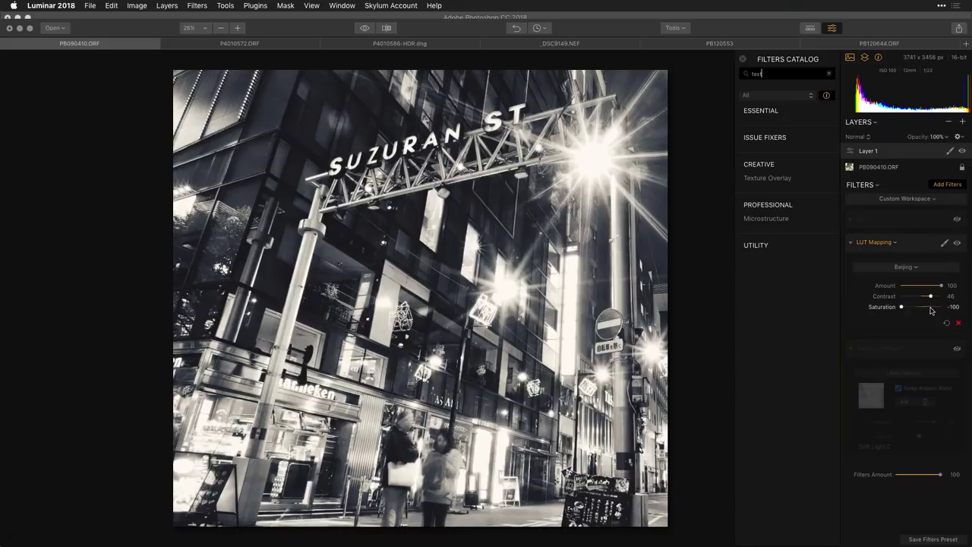
left_click(924, 308)
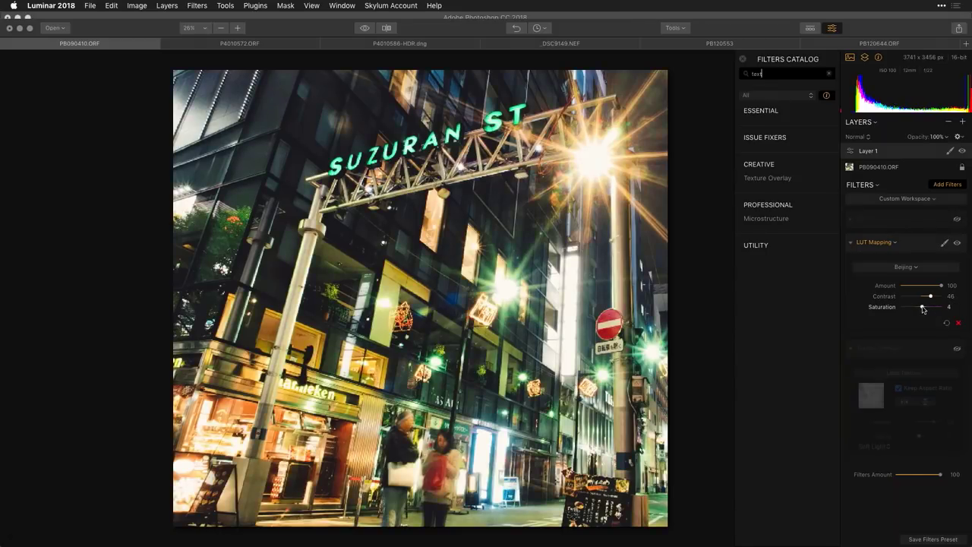
Step: Compare the photo with the LUT Mapping filter off and on
left_click(958, 243)
left_click(958, 243)
left_click(958, 244)
left_click(958, 243)
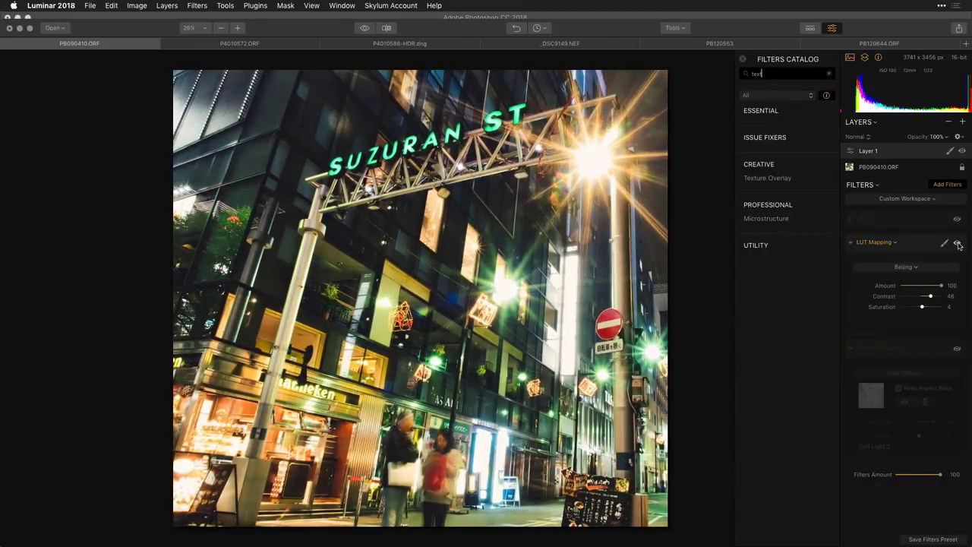
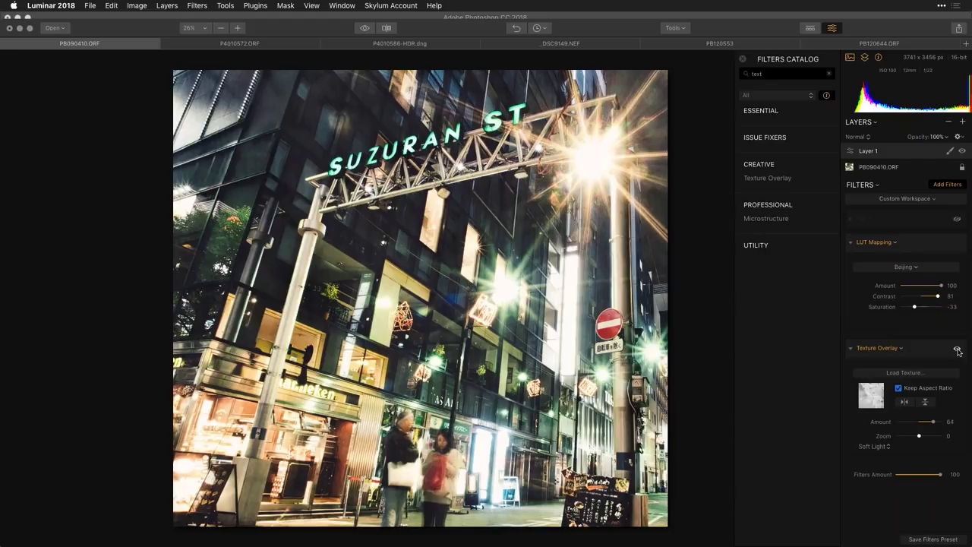
Step: Switch to Finder, open the BW_Textures folder inside LUTs > BW Toolkit on the Desktop, and enlarge the window
key("super+Tab")
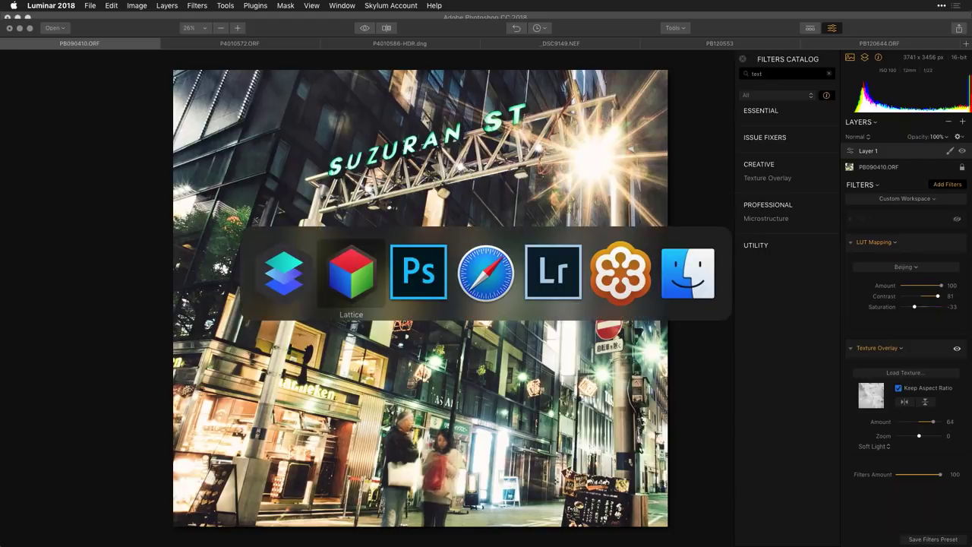
key("super+Tab")
key("super+Tab")
key("super+Tab")
key("super+Tab")
key("super+Tab")
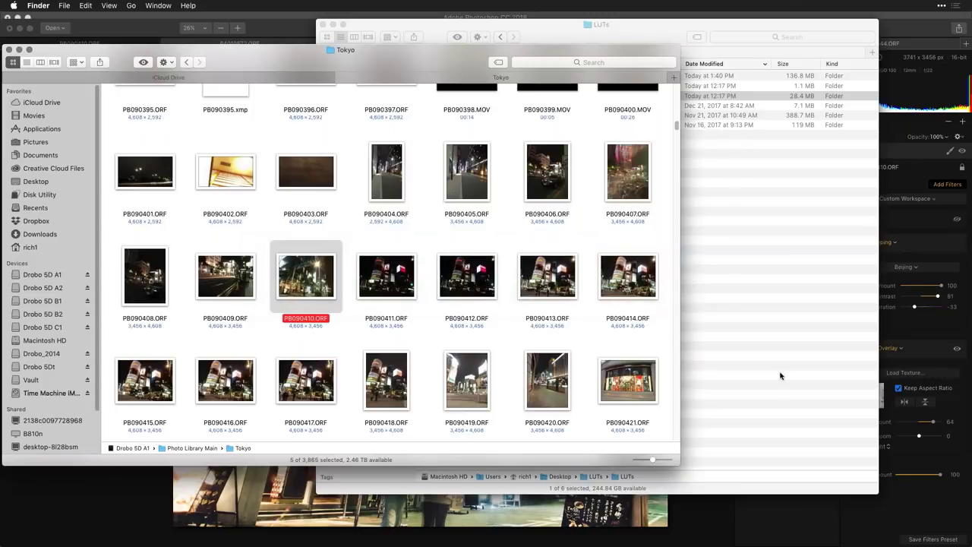
key("super+shift+d")
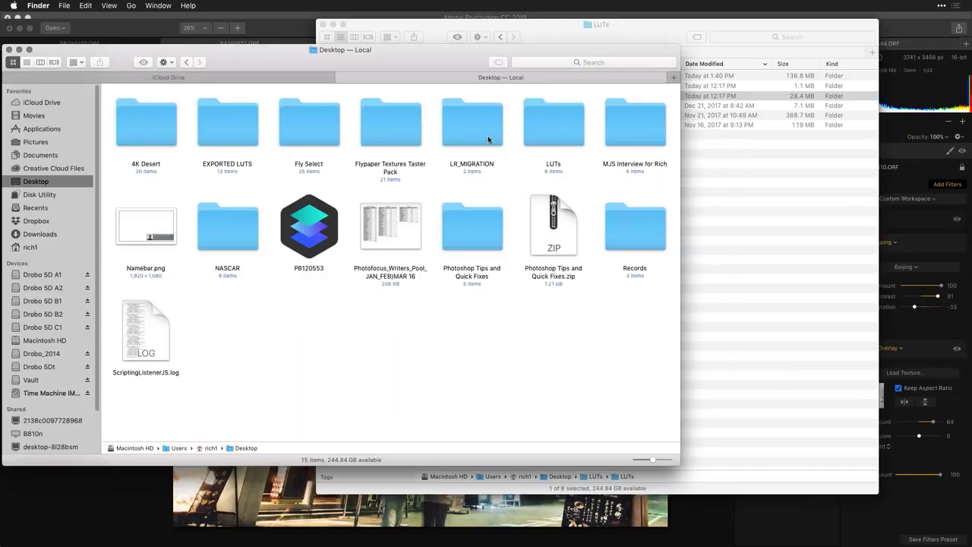
double_click(554, 133)
double_click(151, 135)
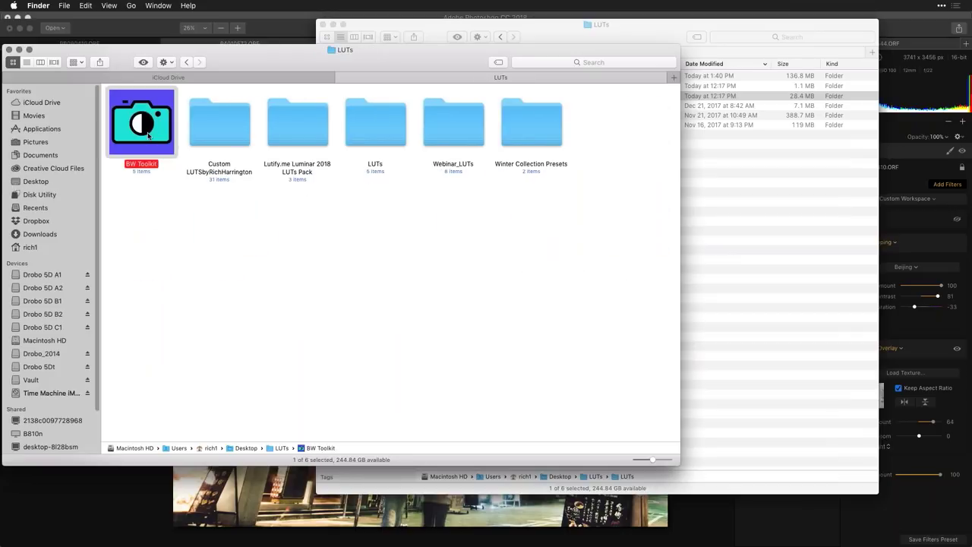
double_click(372, 126)
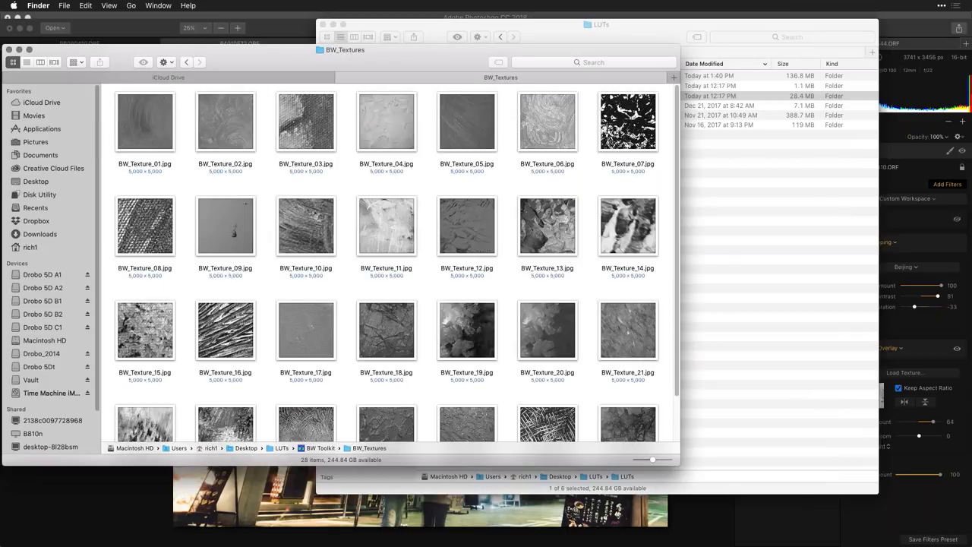
left_click_drag(680, 464, 753, 534)
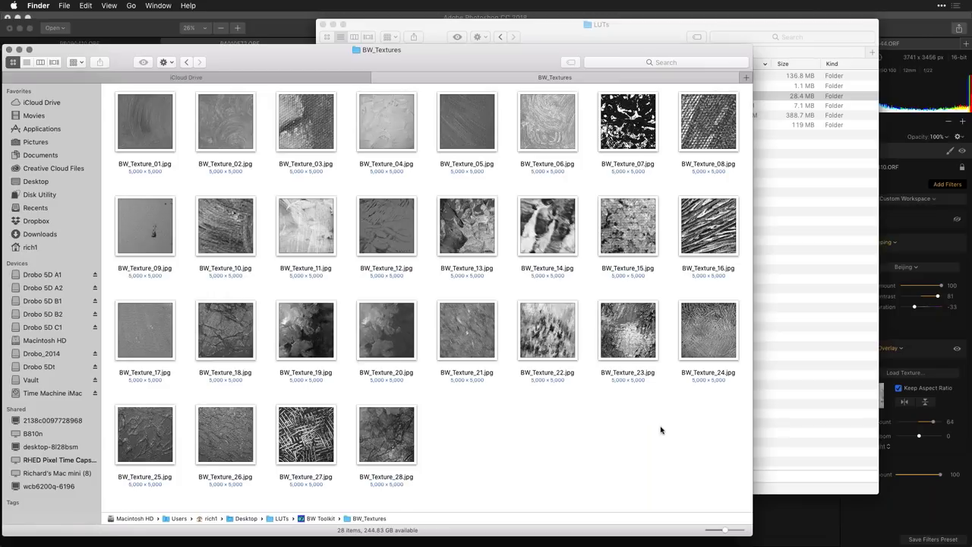
Step: Preview the textures BW_Texture_24.jpg, BW_Texture_09.jpg and BW_Texture_15.jpg at large size
left_click(704, 344)
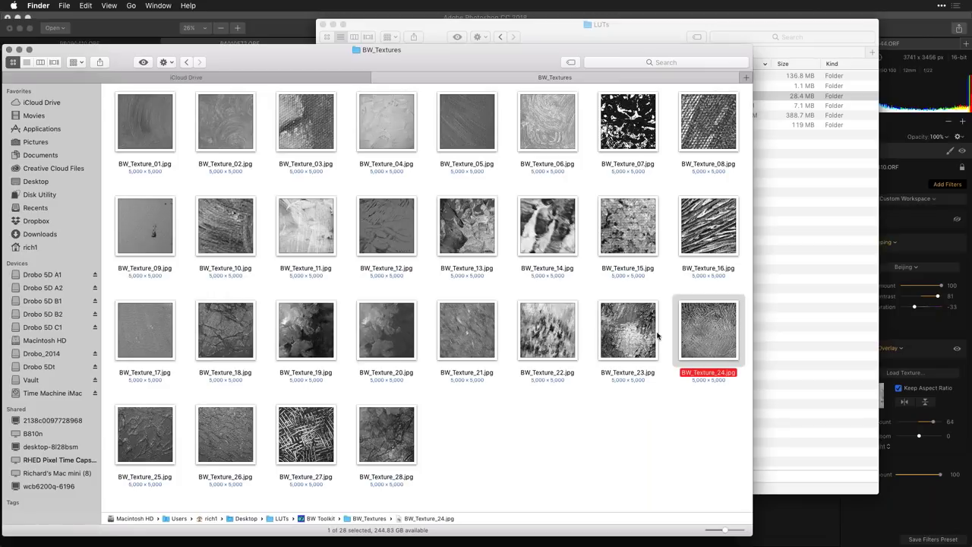
key("space")
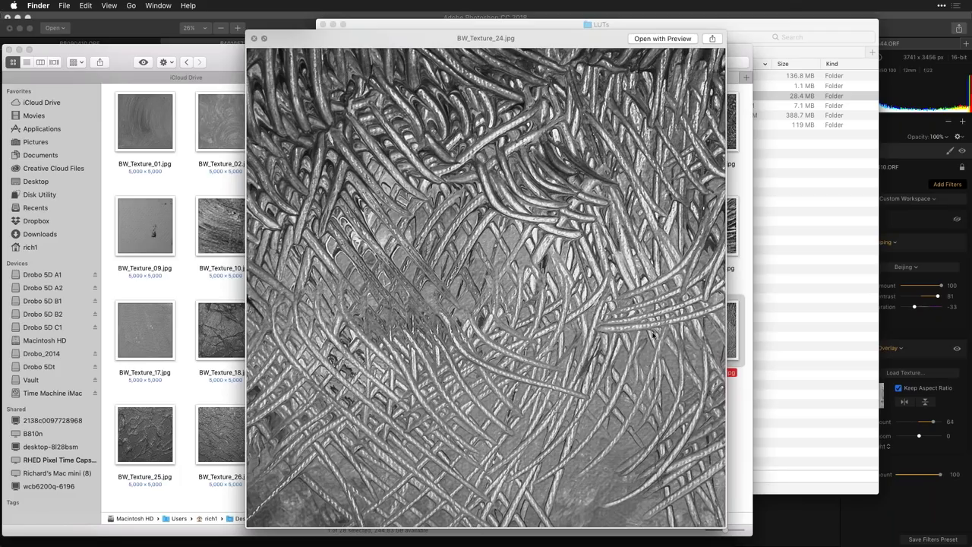
key("space")
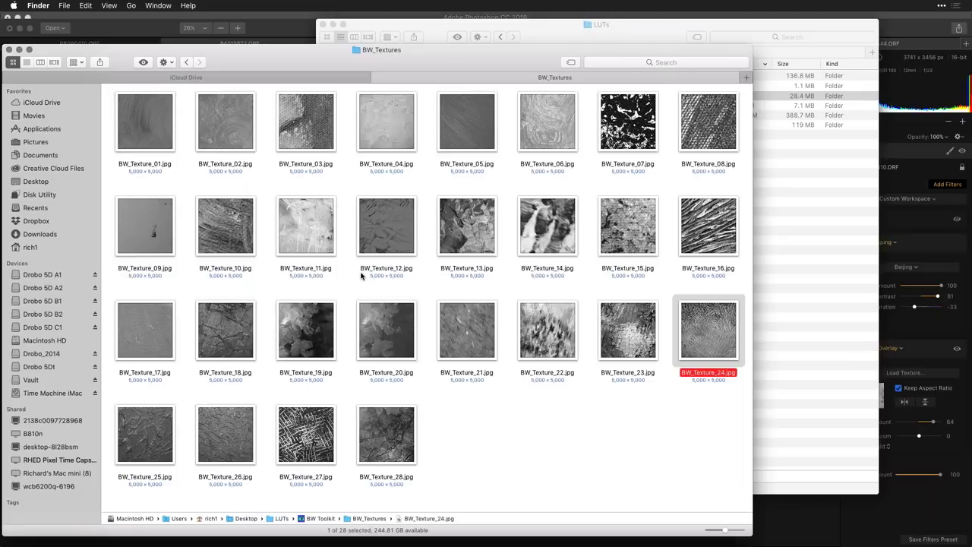
left_click(144, 234)
key("space")
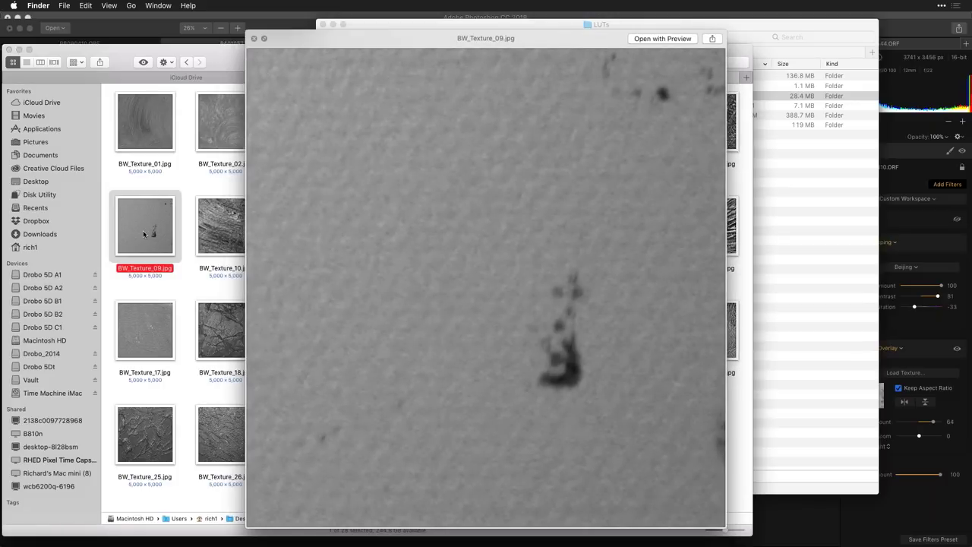
key("space")
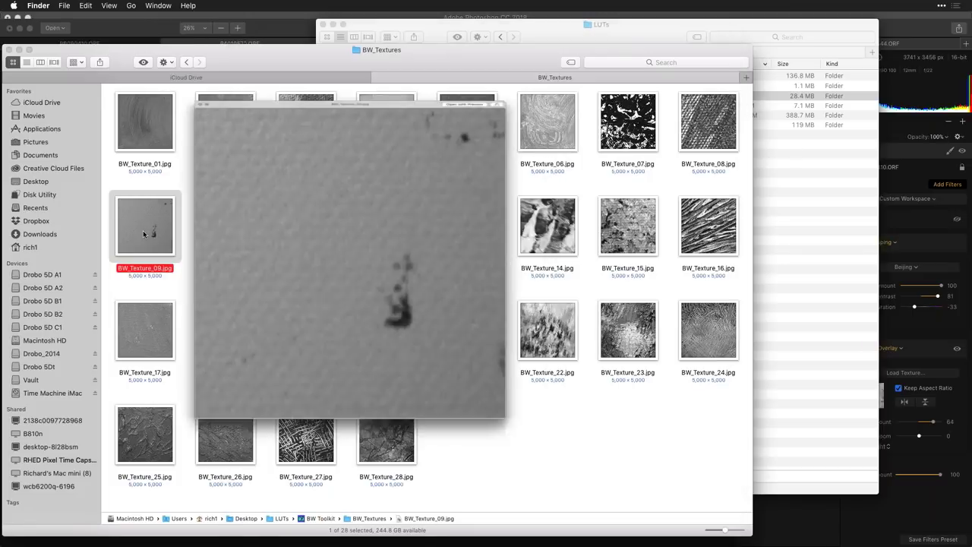
left_click(642, 234)
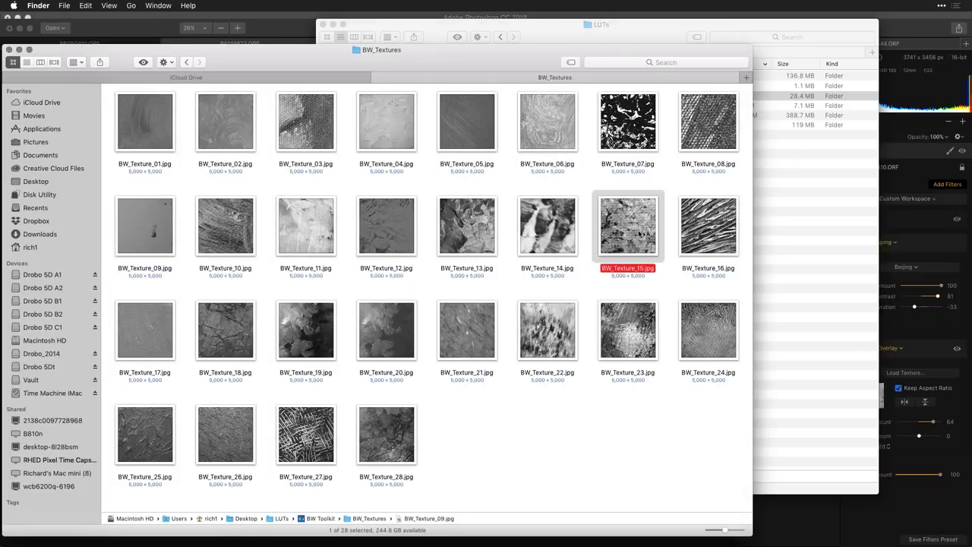
key("space")
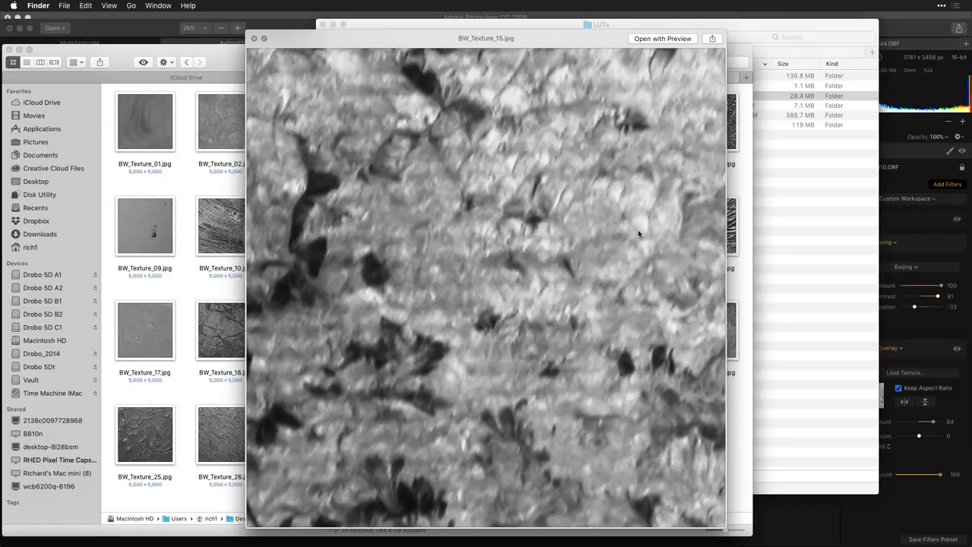
Step: Browse the large previews of BW_Texture_25.jpg, BW_Texture_18.jpg, BW_Texture_17.jpg, BW_Texture_09.jpg and BW_Texture_01.jpg
left_click(146, 446)
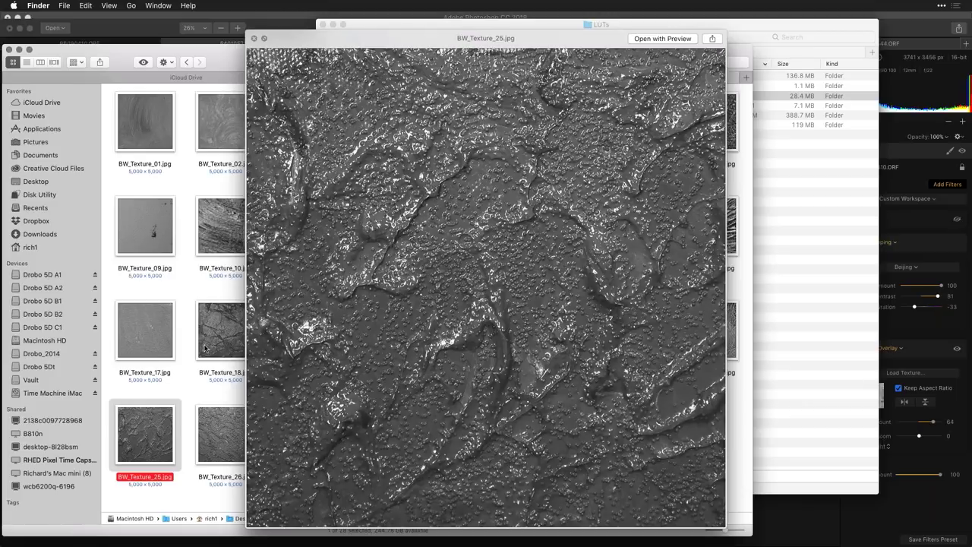
left_click(203, 348)
left_click(160, 339)
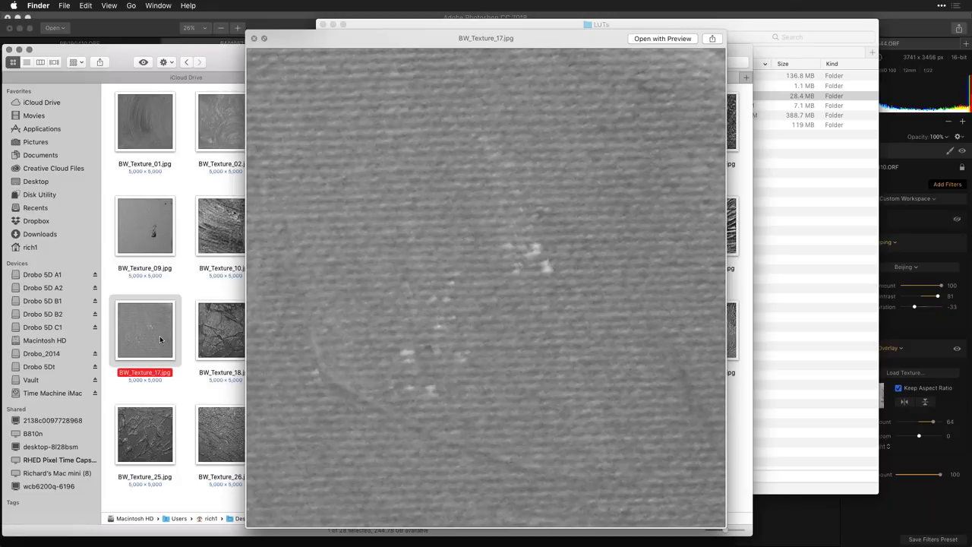
left_click(143, 232)
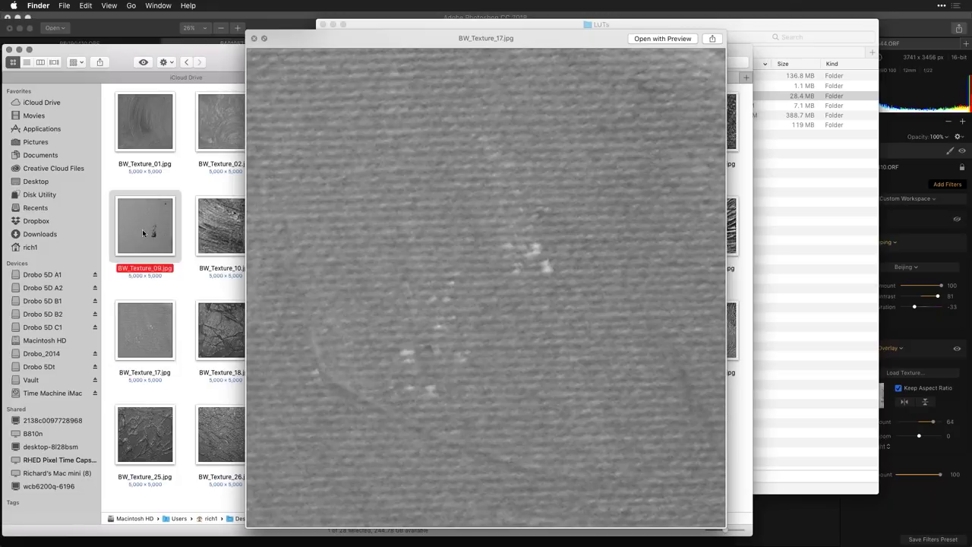
left_click(154, 142)
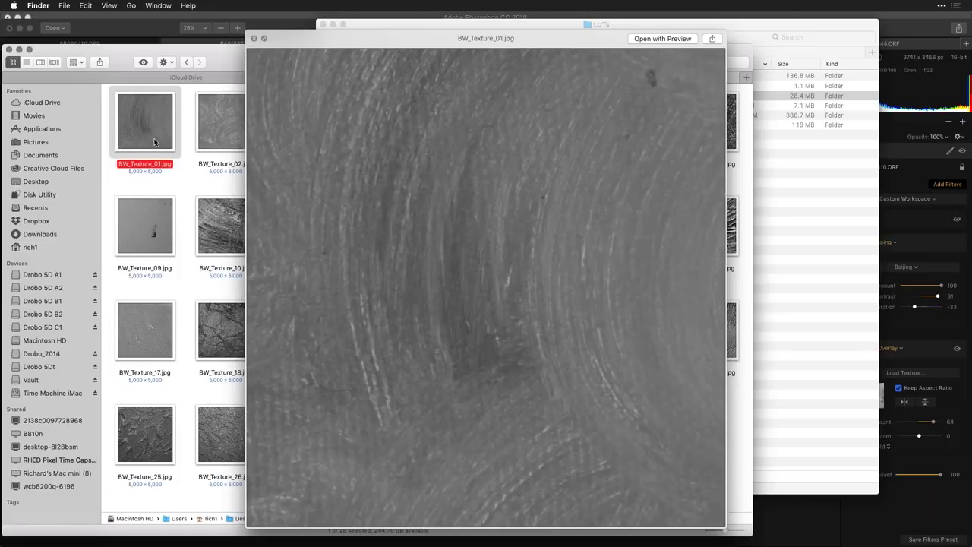